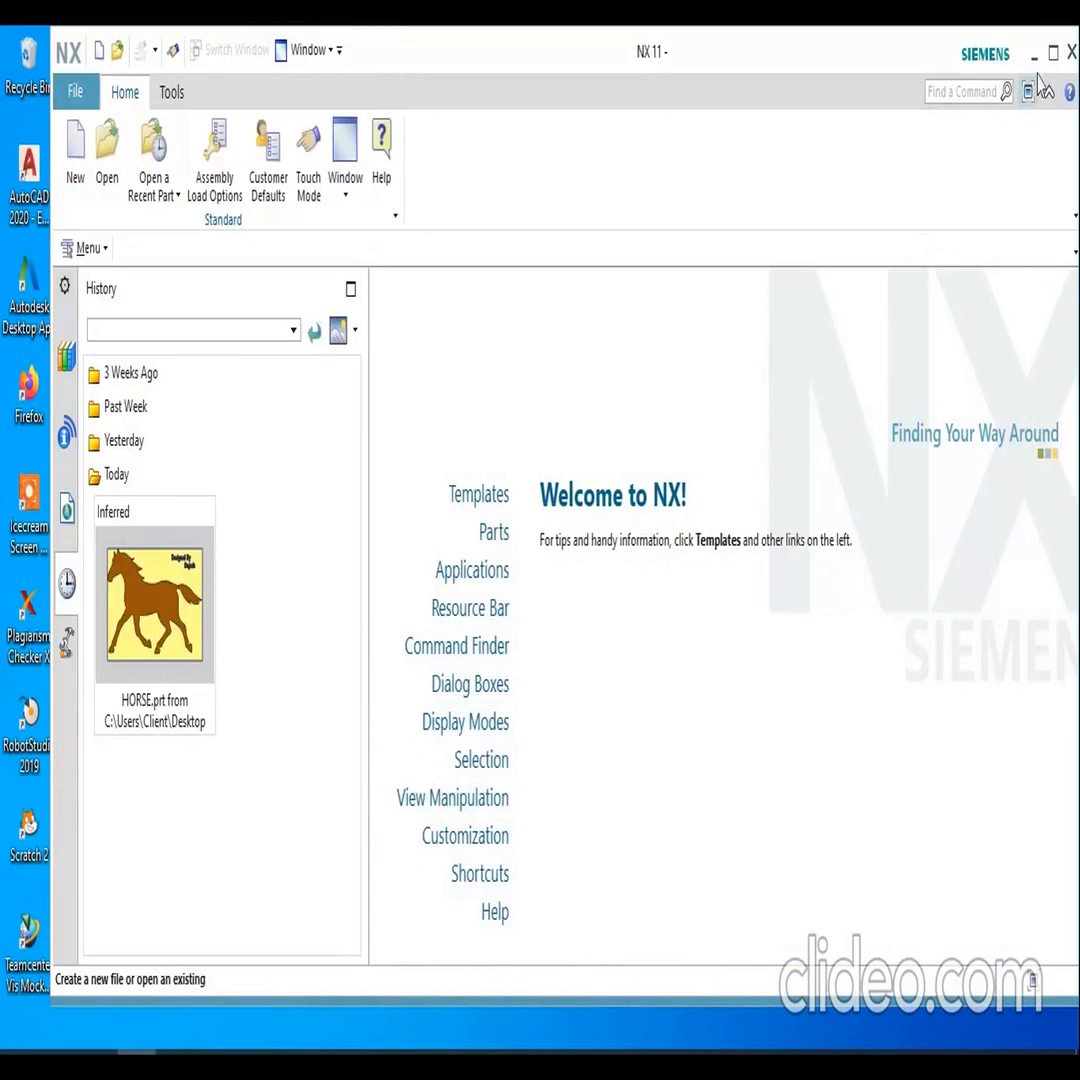
- Open the HORSE part file from the Desktop in a maximized window
{"action": "left_click", "coordinate": [1053, 52]}
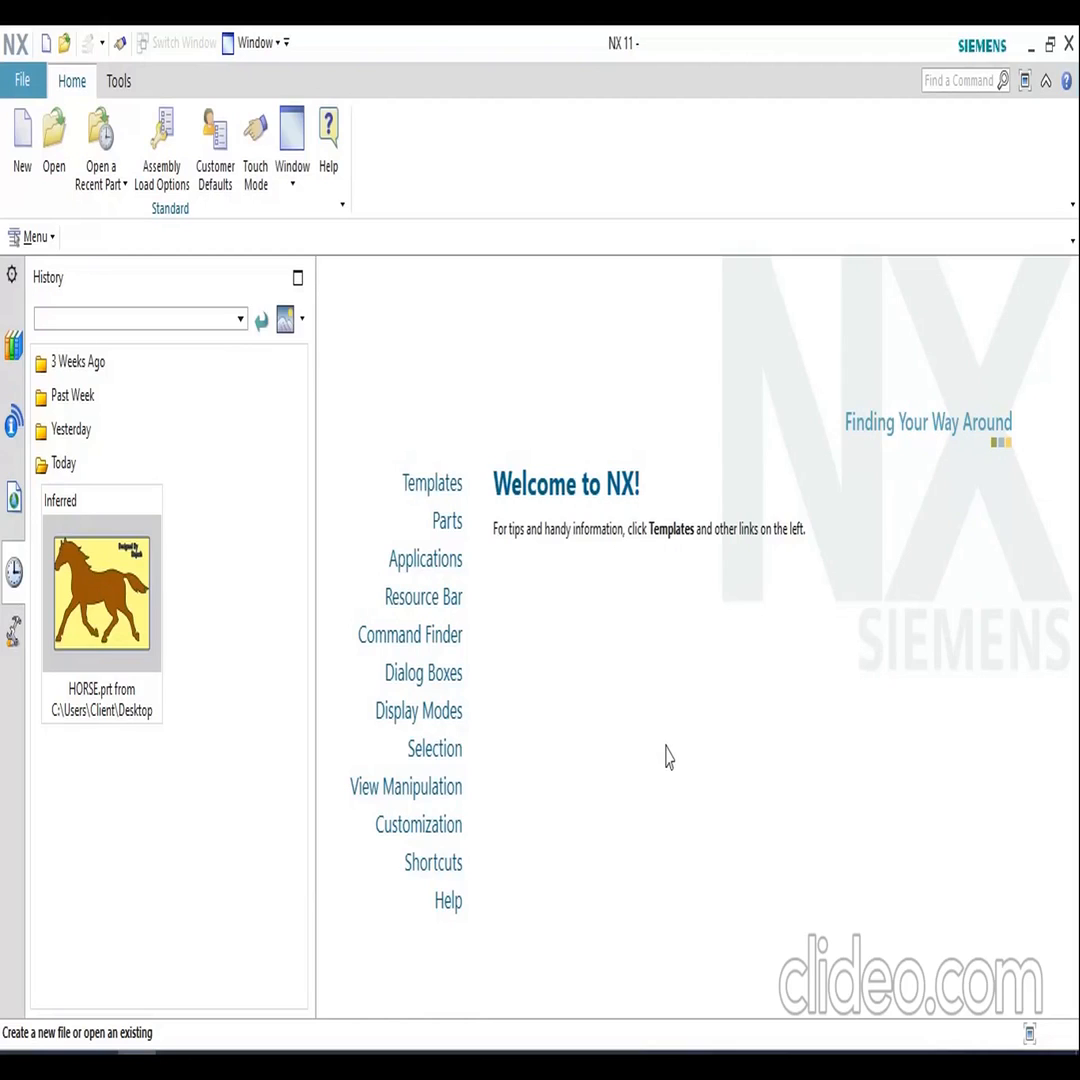
{"action": "left_click", "coordinate": [56, 138]}
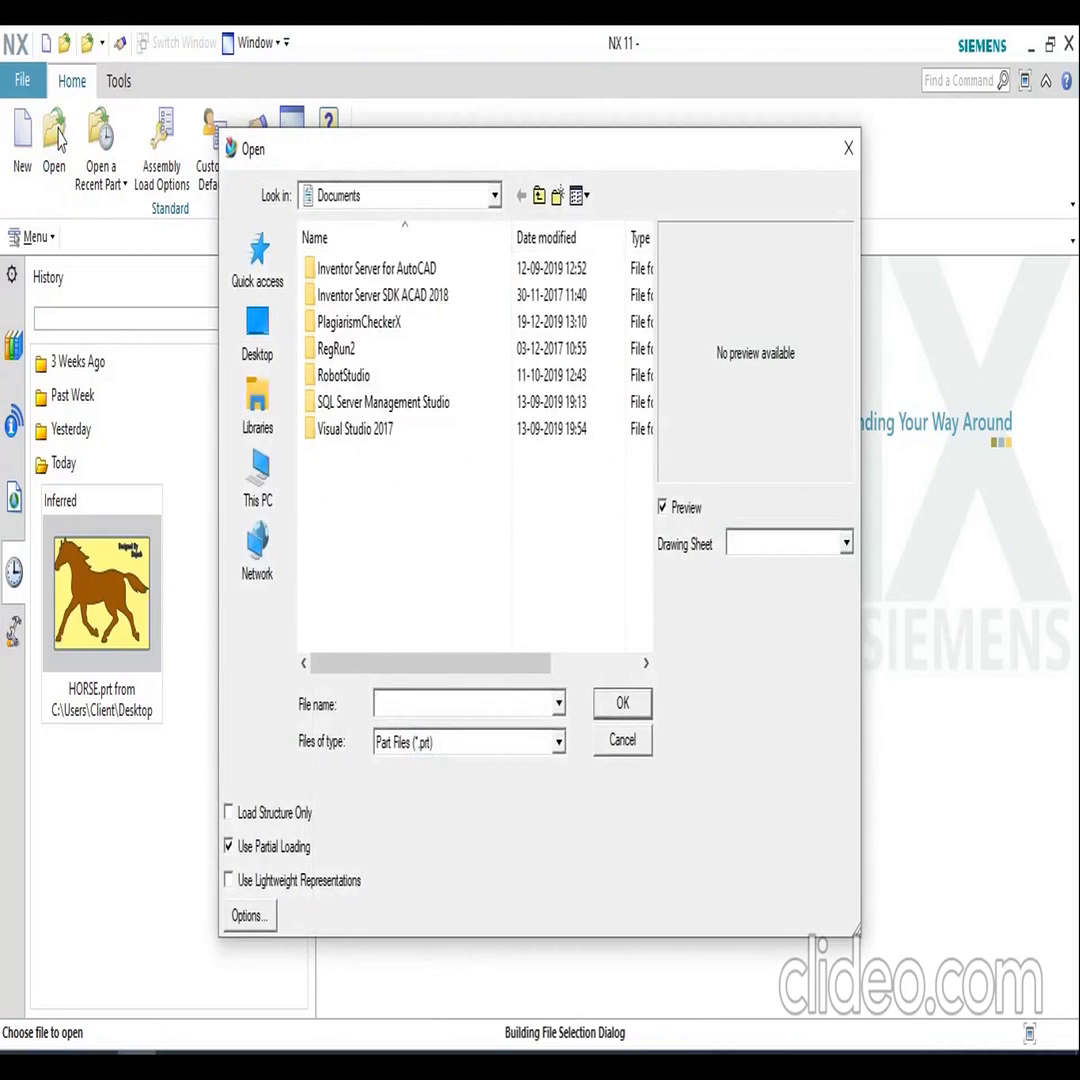
{"action": "left_click", "coordinate": [279, 346]}
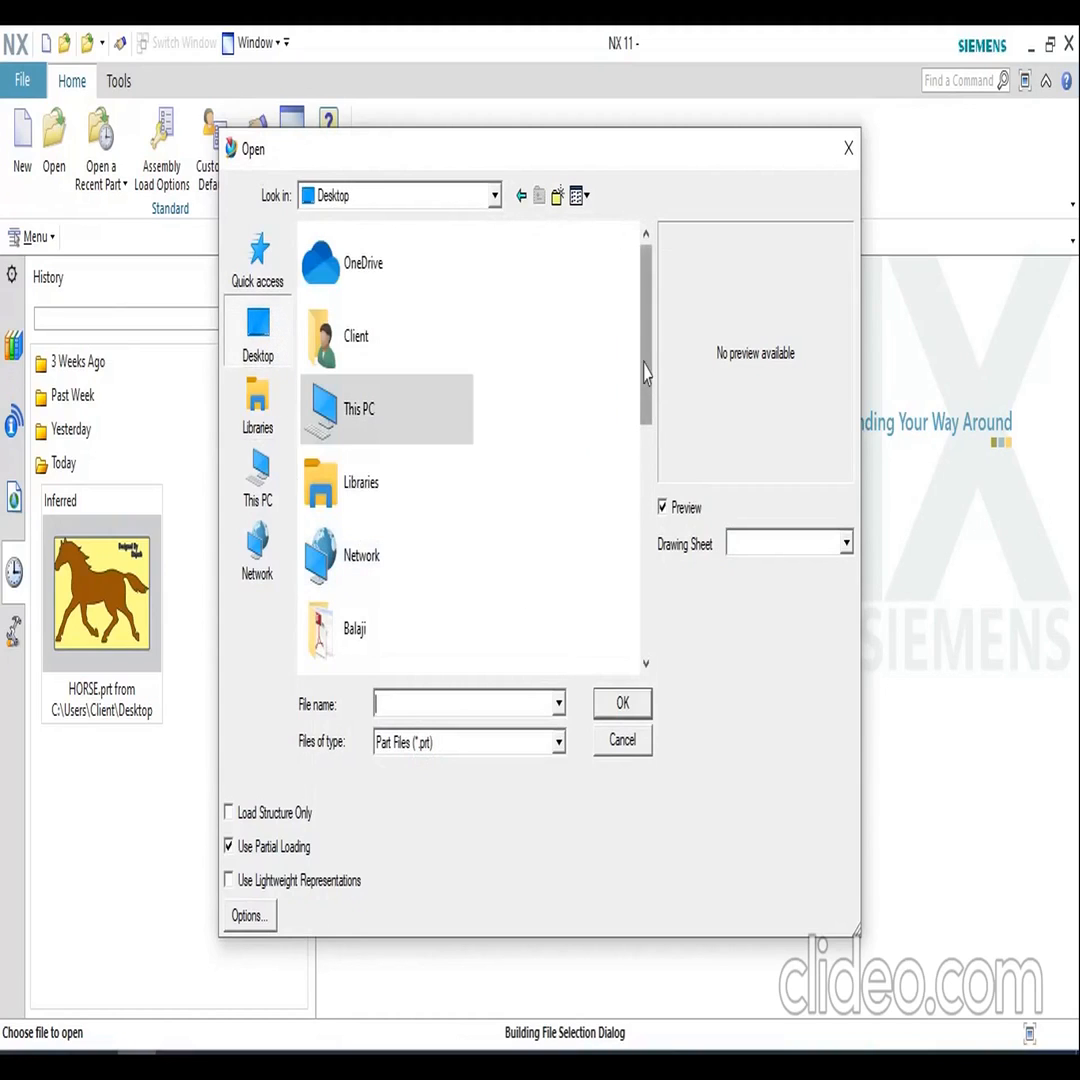
{"action": "left_click_drag", "start_coordinate": [644, 369], "coordinate": [651, 598]}
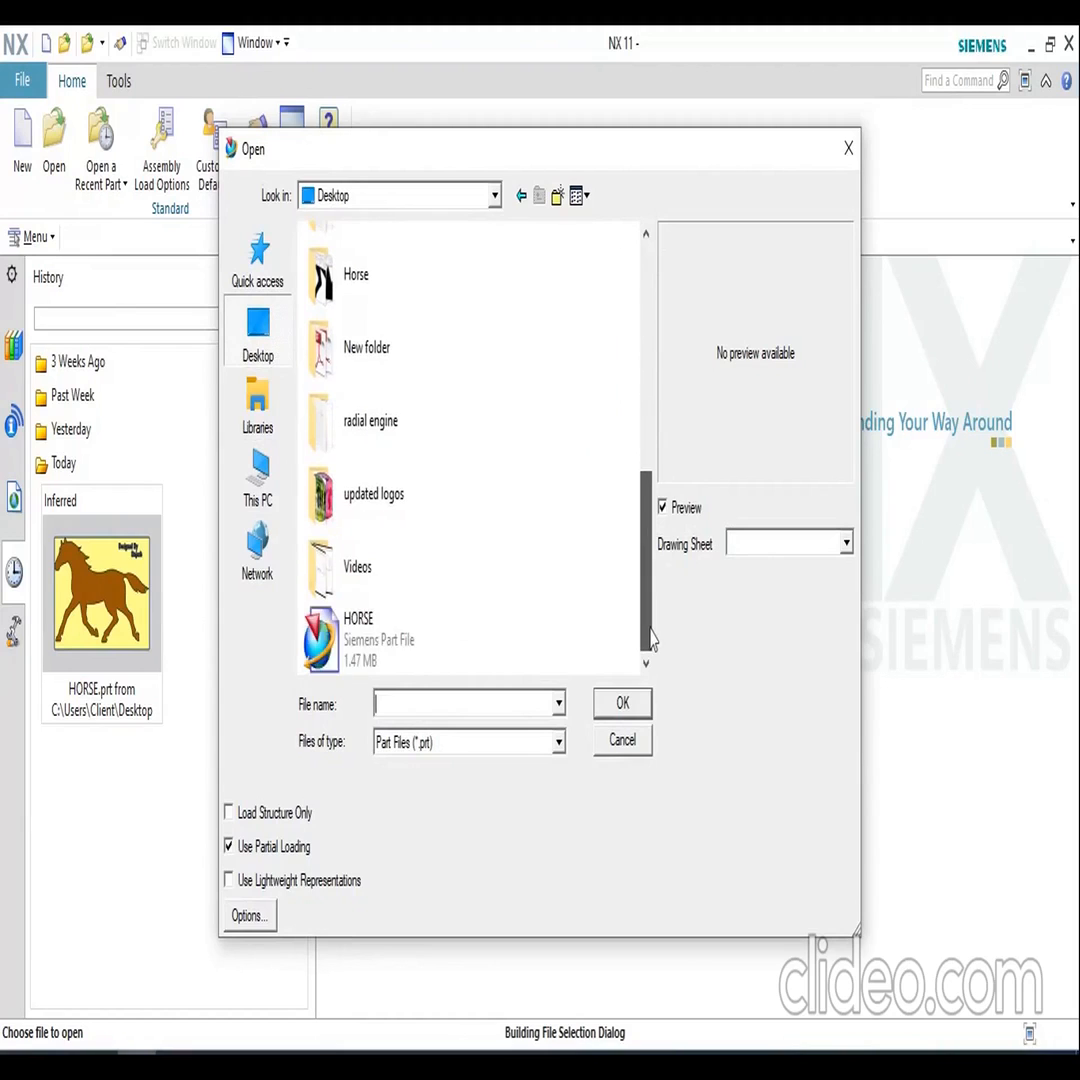
{"action": "left_click", "coordinate": [392, 648]}
{"action": "left_click", "coordinate": [623, 703]}
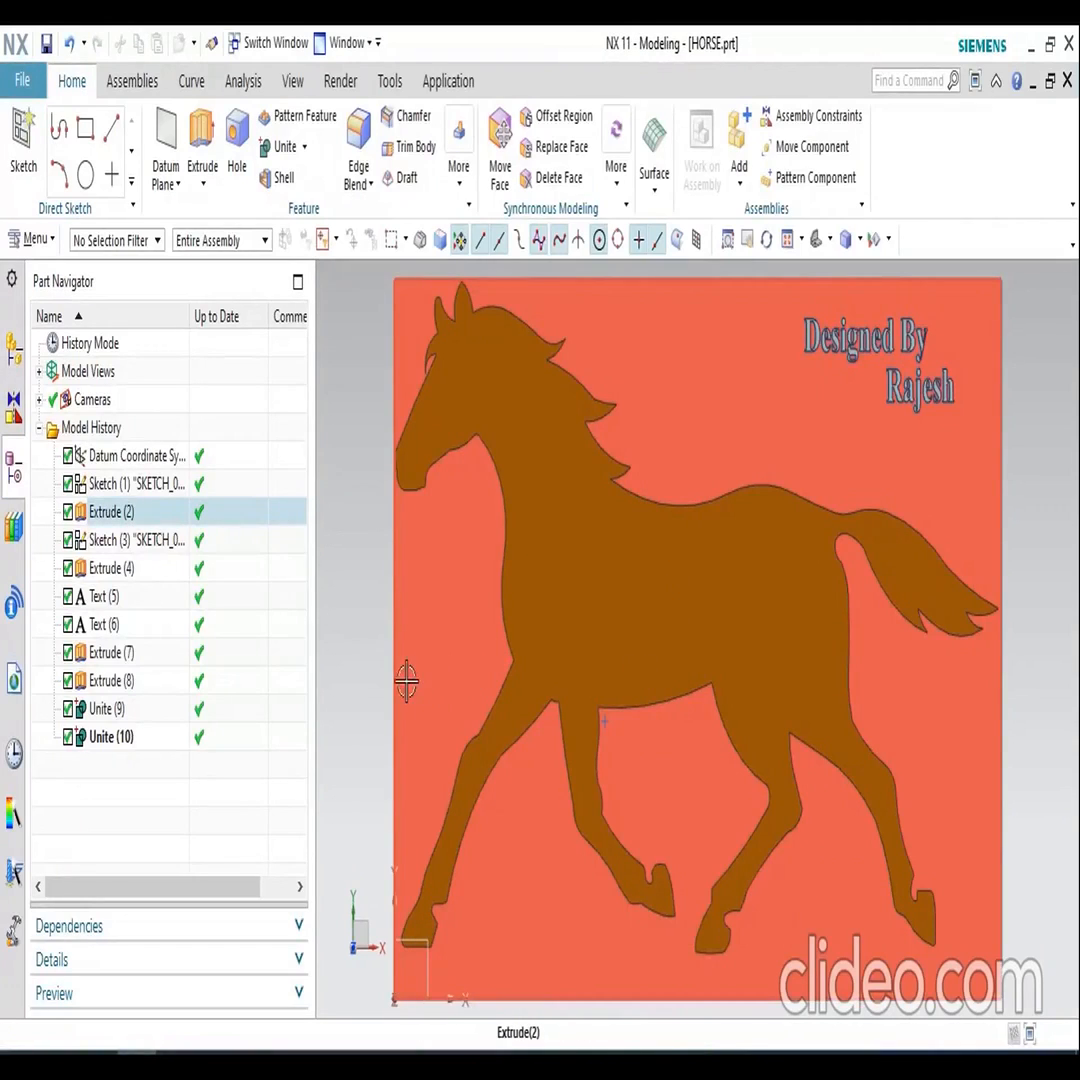
- Switch the horse part to the Manufacturing application and orient the model to the Top view
{"action": "scroll", "coordinate": [415, 684], "scroll_direction": "down", "scroll_amount": 2}
{"action": "mouse_move", "coordinate": [543, 685]}
{"action": "middle_mouse_down"}
{"action": "mouse_move", "coordinate": [540, 571]}
{"action": "mouse_move", "coordinate": [548, 683]}
{"action": "middle_mouse_up"}
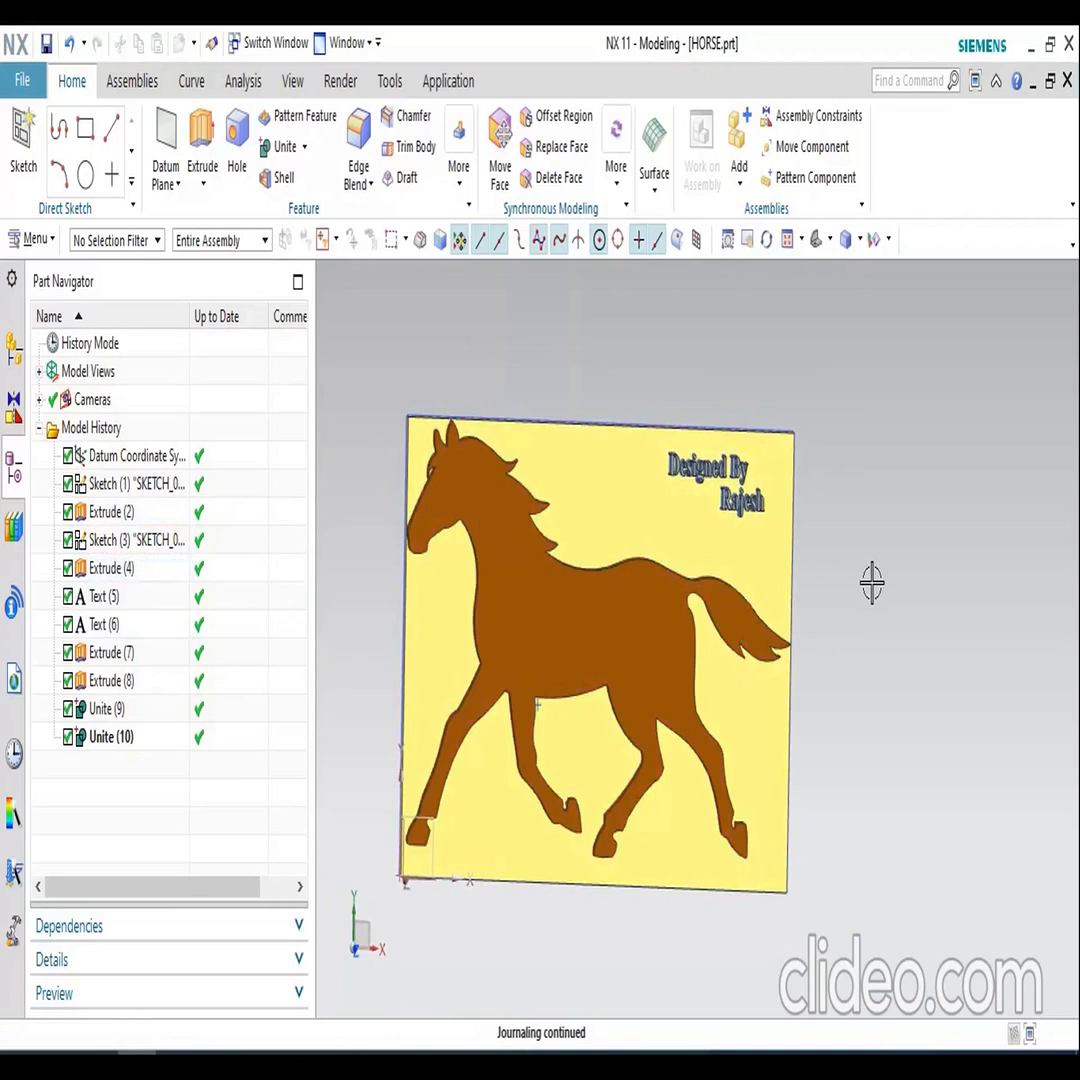
{"action": "left_click", "coordinate": [23, 81]}
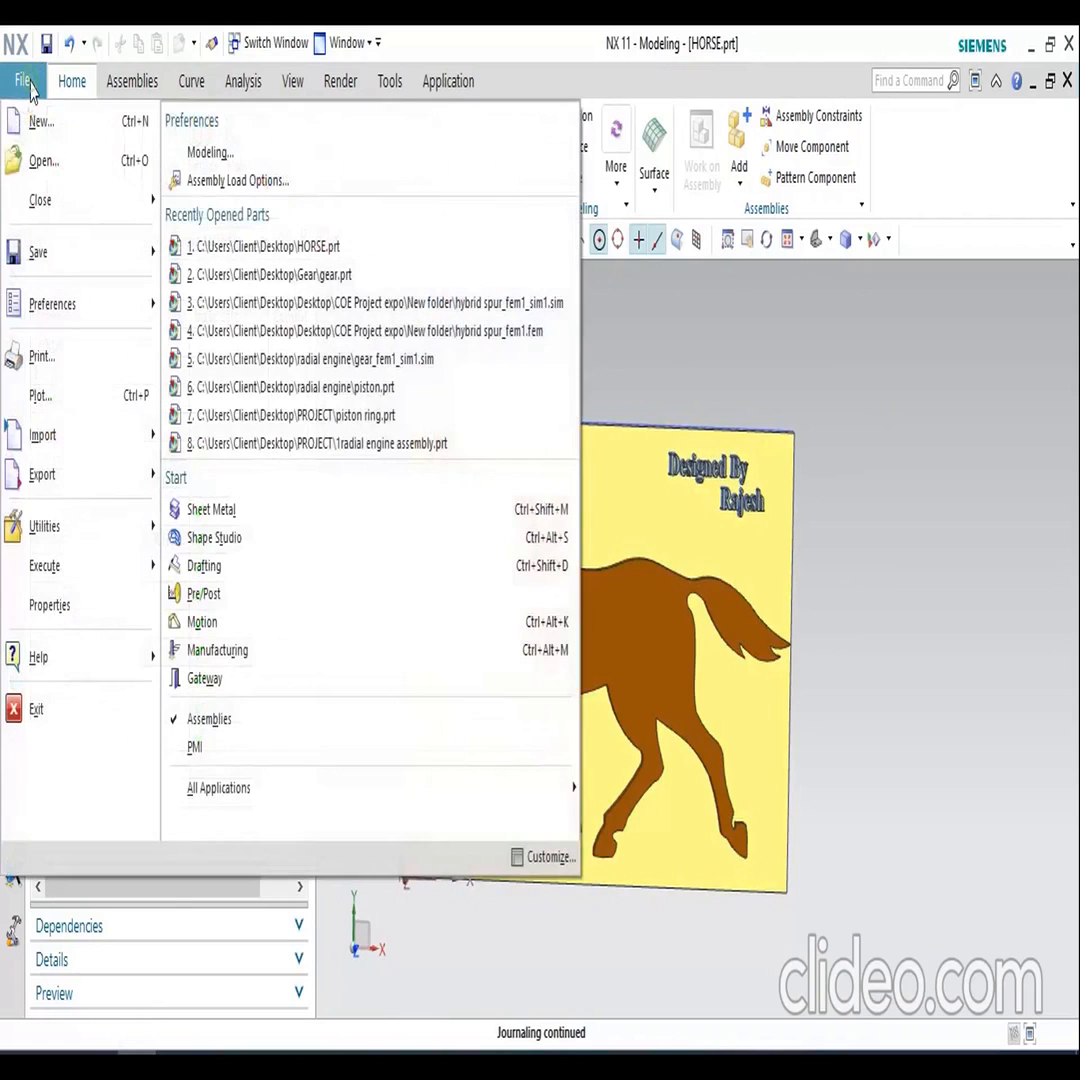
{"action": "left_click", "coordinate": [245, 652]}
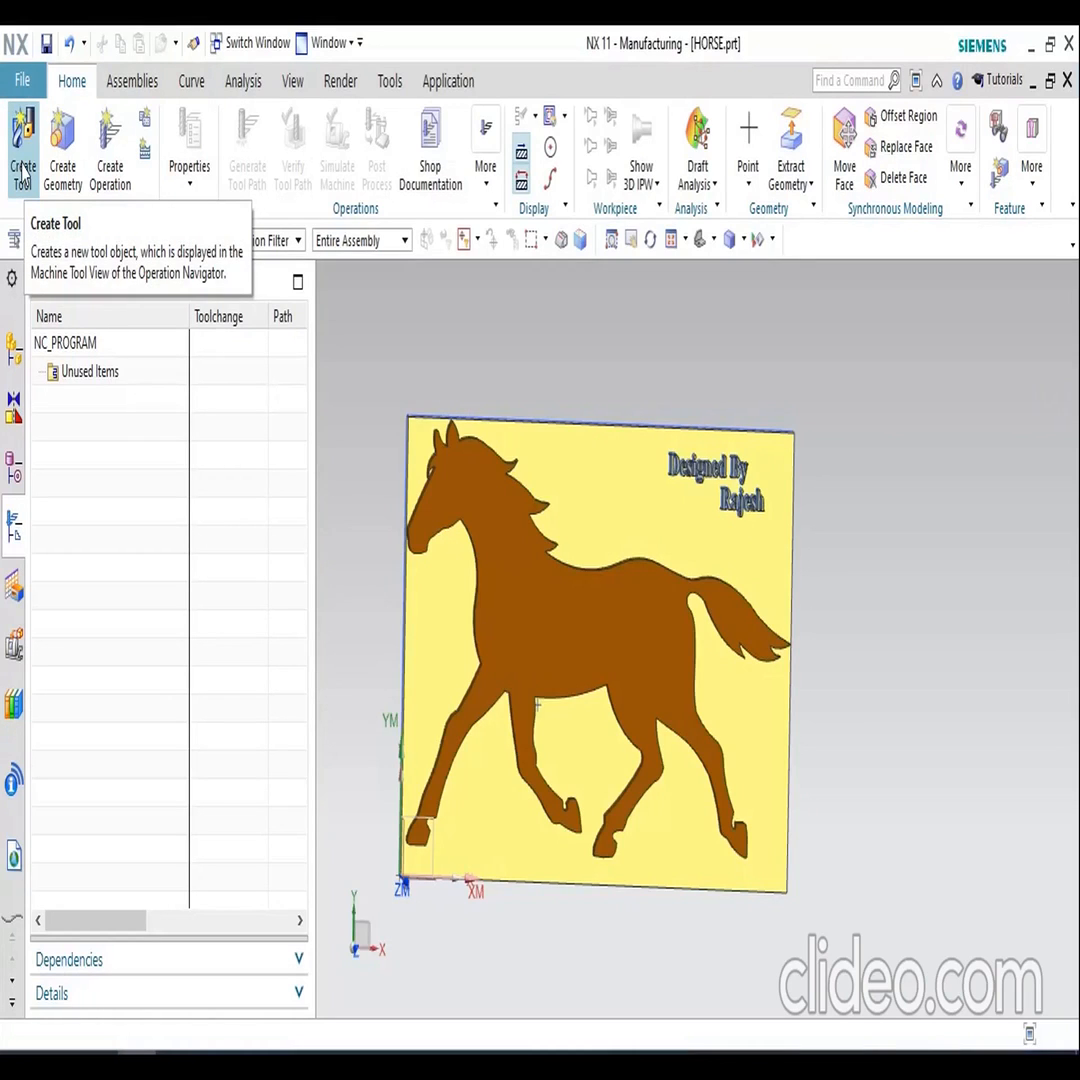
{"action": "left_click", "coordinate": [713, 240]}
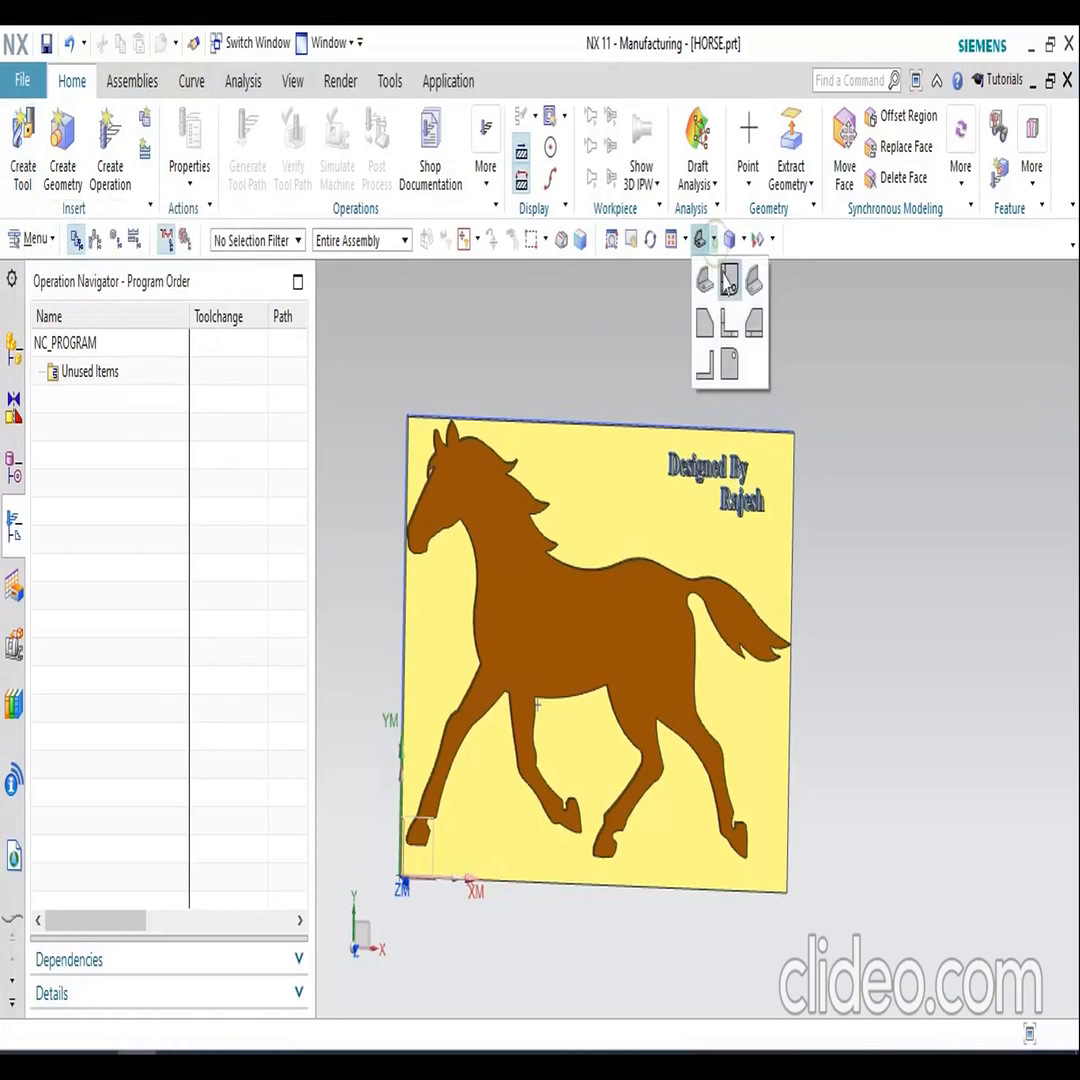
{"action": "left_click", "coordinate": [722, 270]}
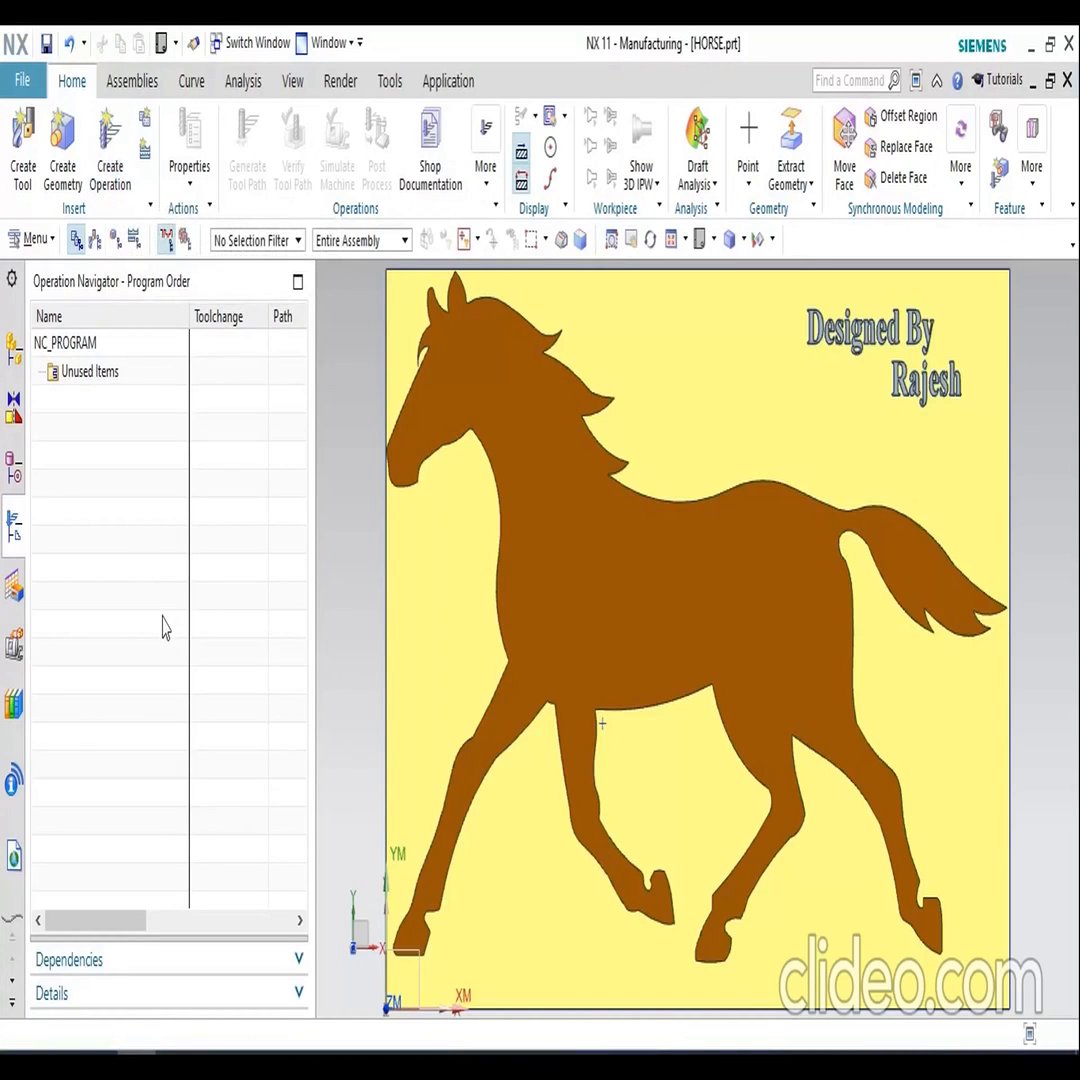
- Remove the existing MCS, WORKPIECE and MCS_MILL objects from the Operation Navigator's geometry view
{"action": "left_click", "coordinate": [75, 243]}
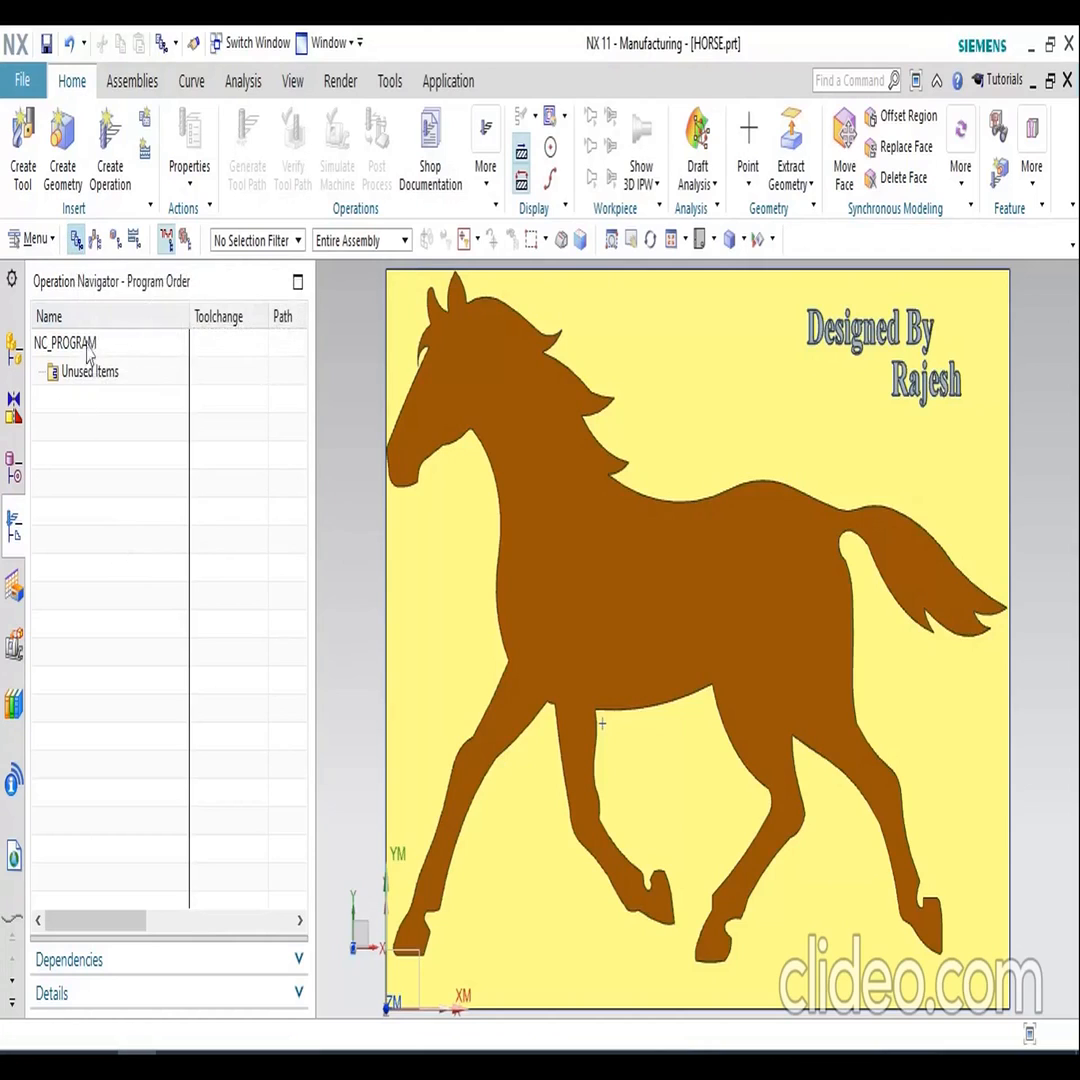
{"action": "left_click", "coordinate": [95, 240]}
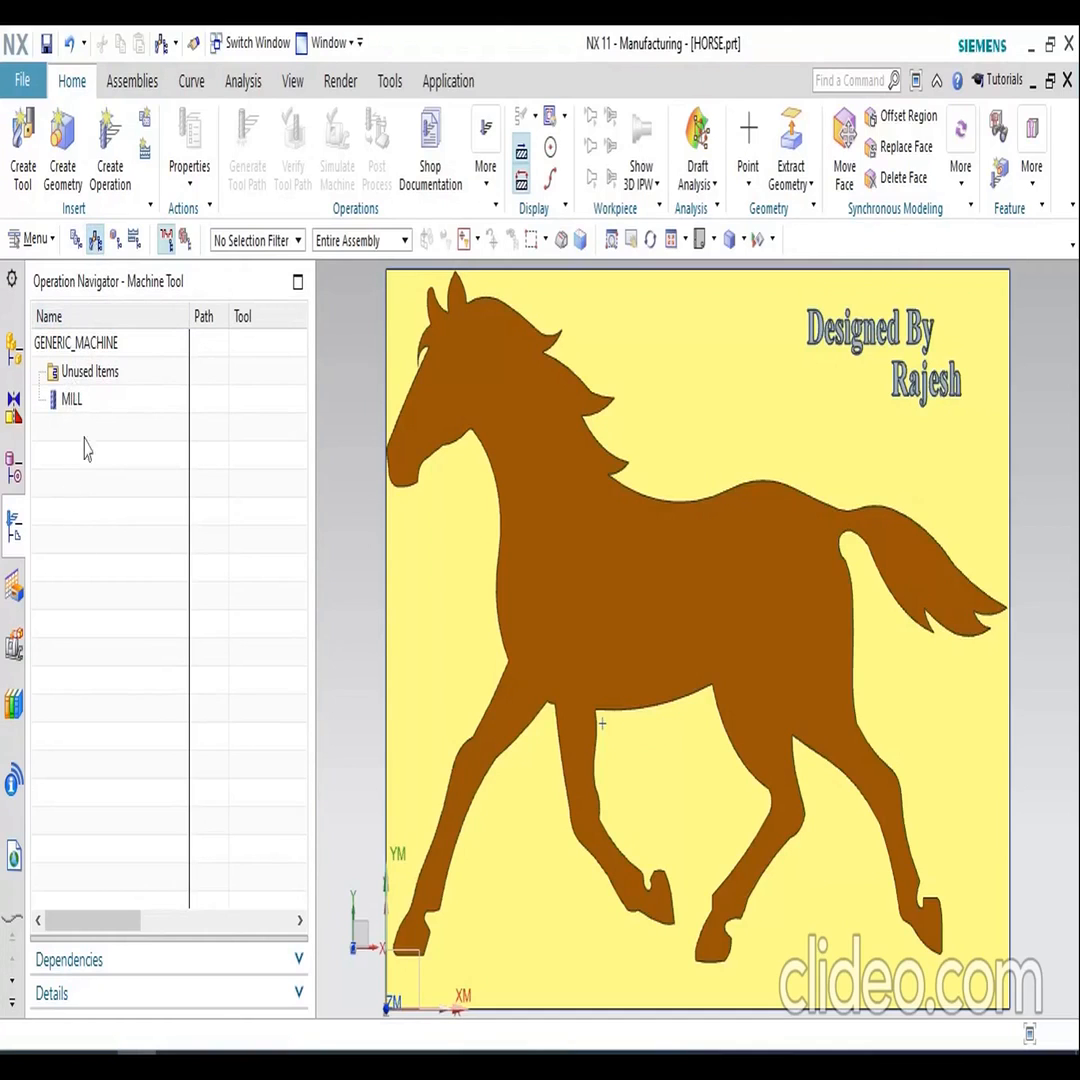
{"action": "left_click", "coordinate": [116, 242]}
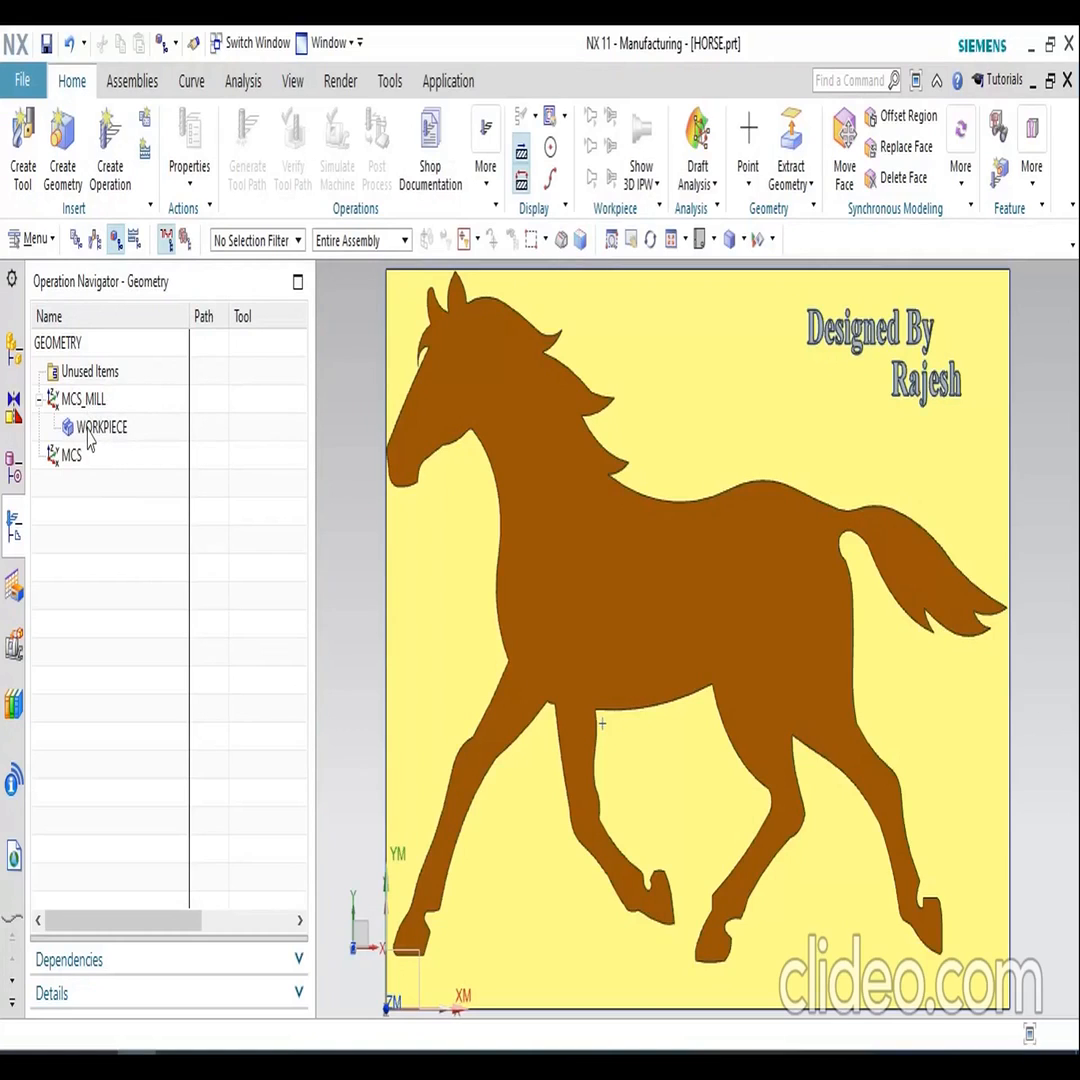
{"action": "left_click", "coordinate": [67, 455]}
{"action": "right_click", "coordinate": [64, 454]}
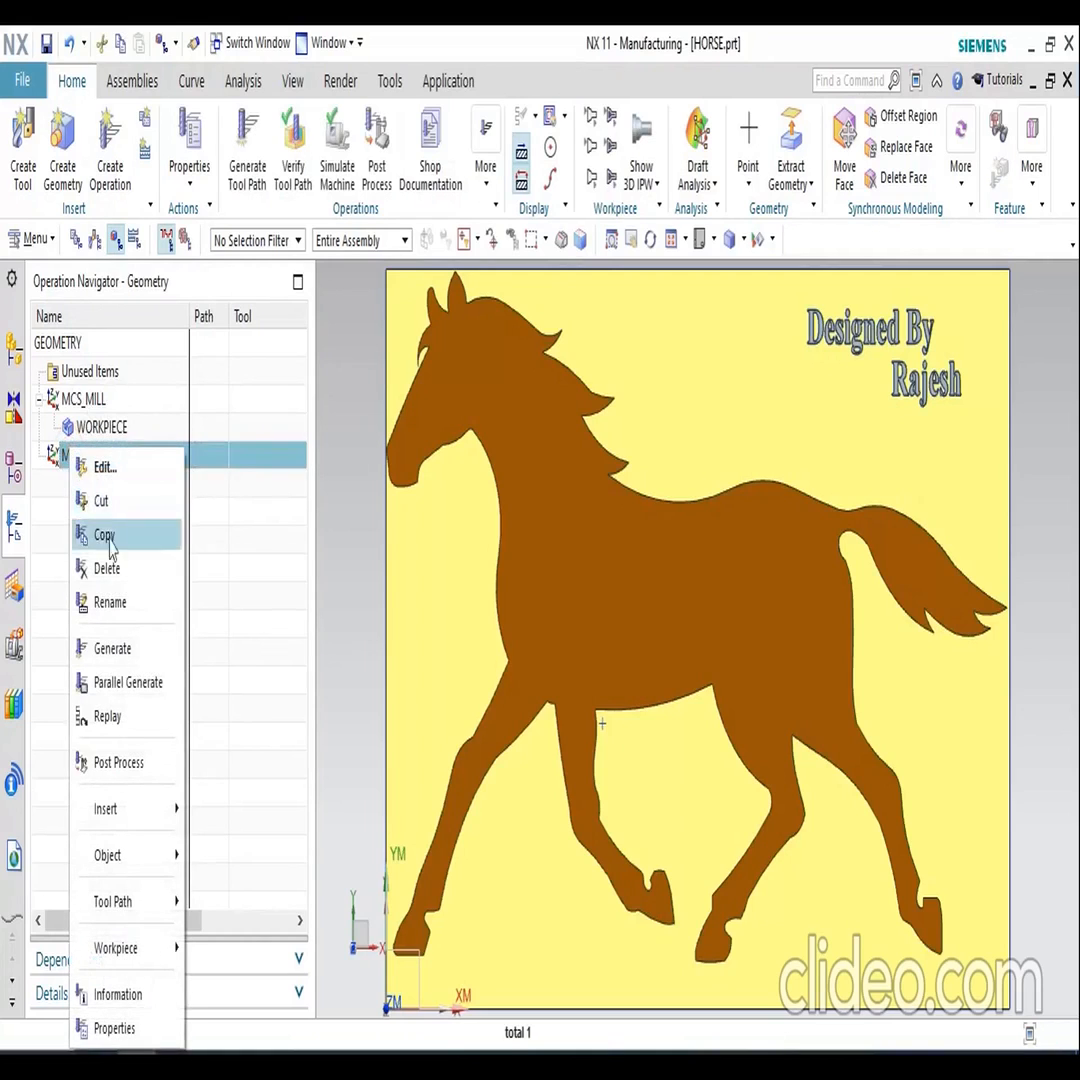
{"action": "left_click", "coordinate": [104, 502]}
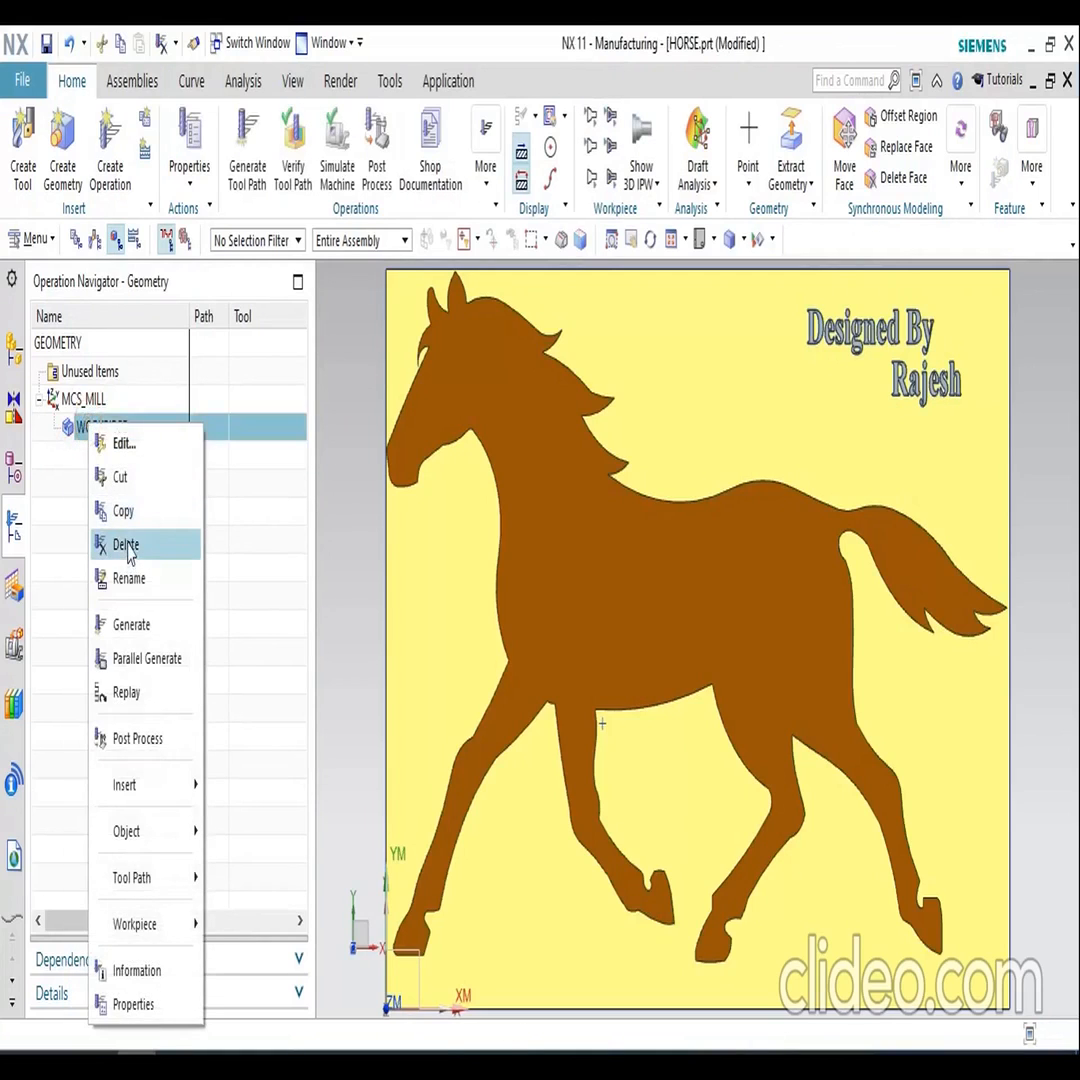
{"action": "left_click", "coordinate": [120, 544]}
{"action": "right_click", "coordinate": [80, 398]}
{"action": "left_click", "coordinate": [125, 512]}
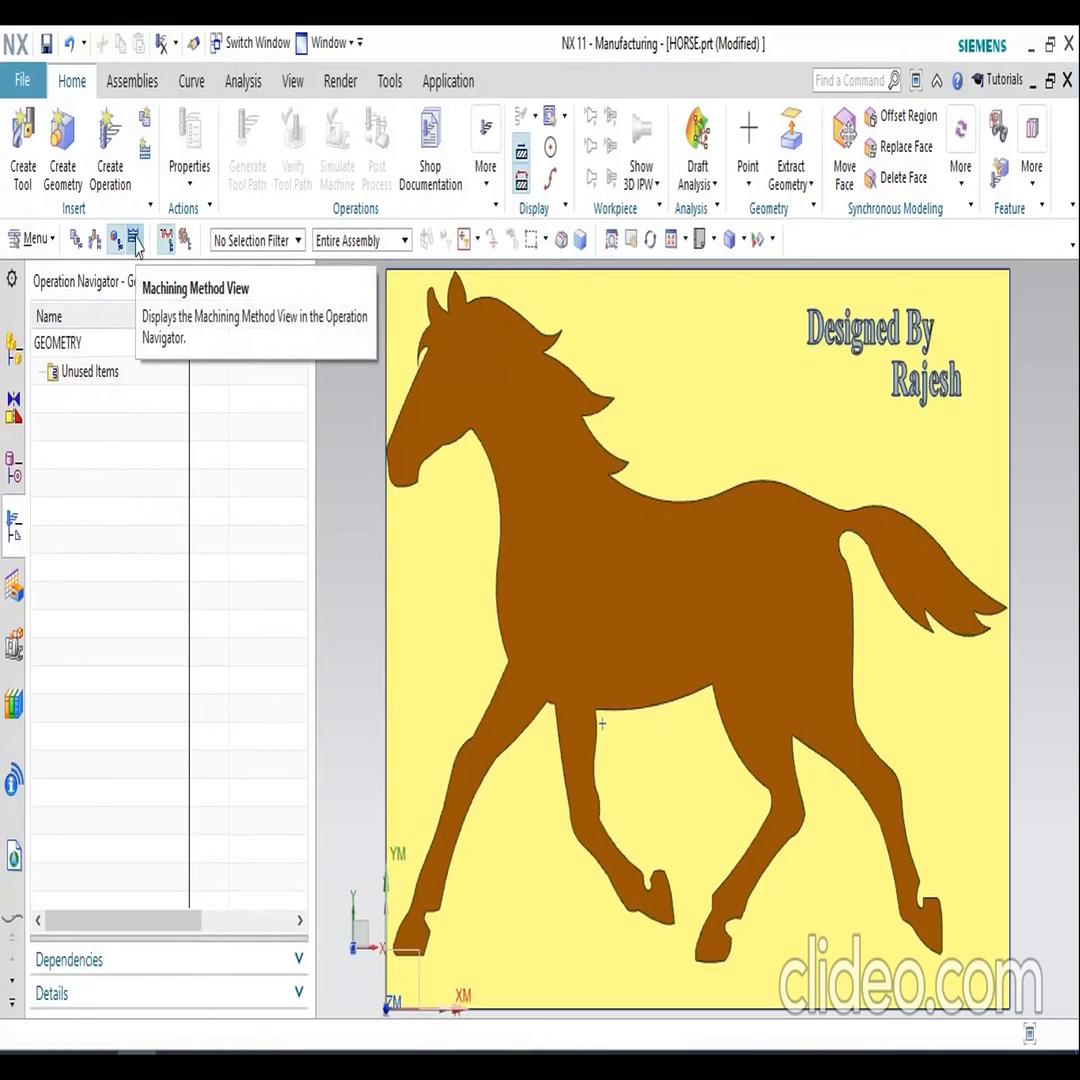
- Create a mill_planar geometry object of subtype MCS, named MCS, with GEOMETRY as its location
{"action": "left_click", "coordinate": [134, 240]}
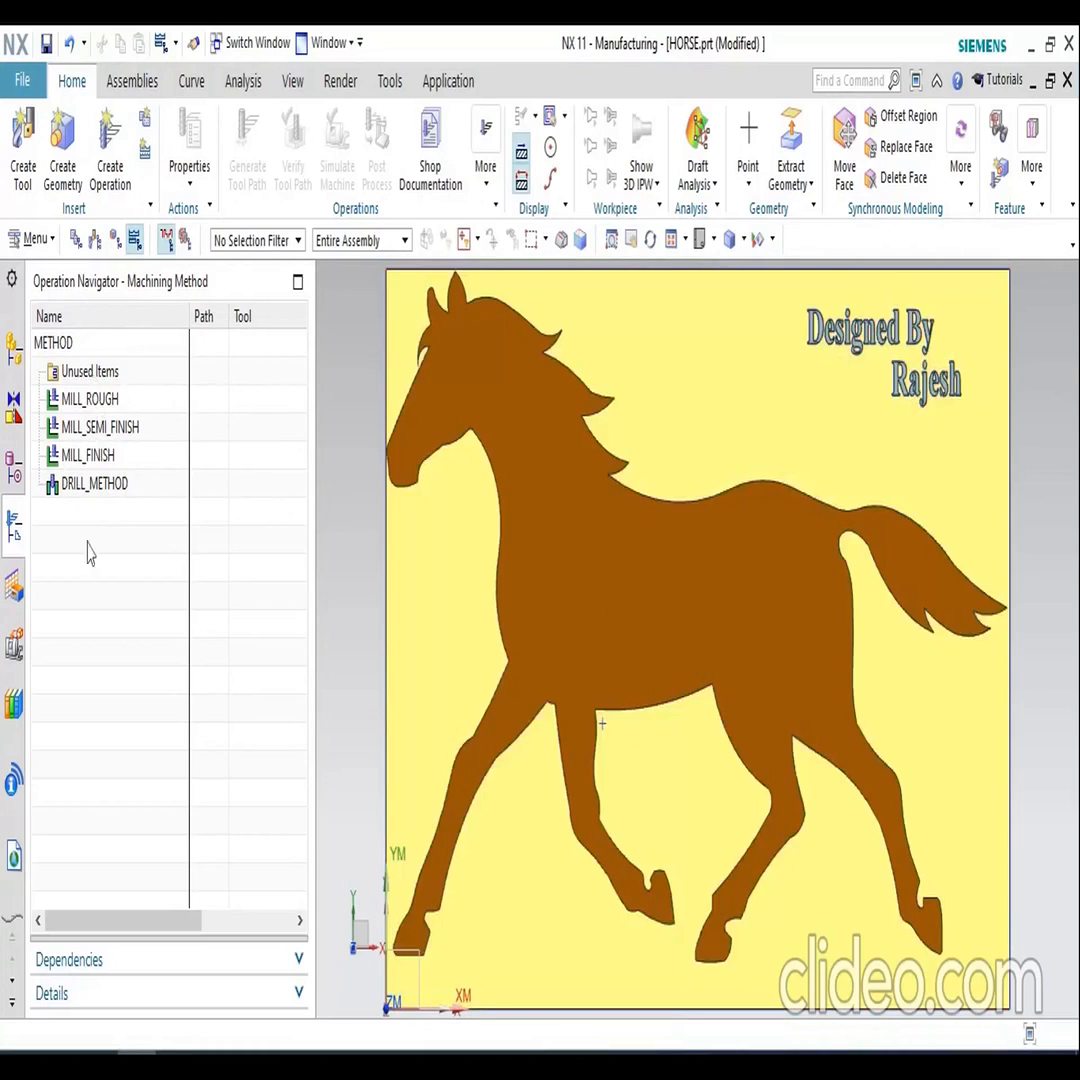
{"action": "left_click", "coordinate": [76, 240]}
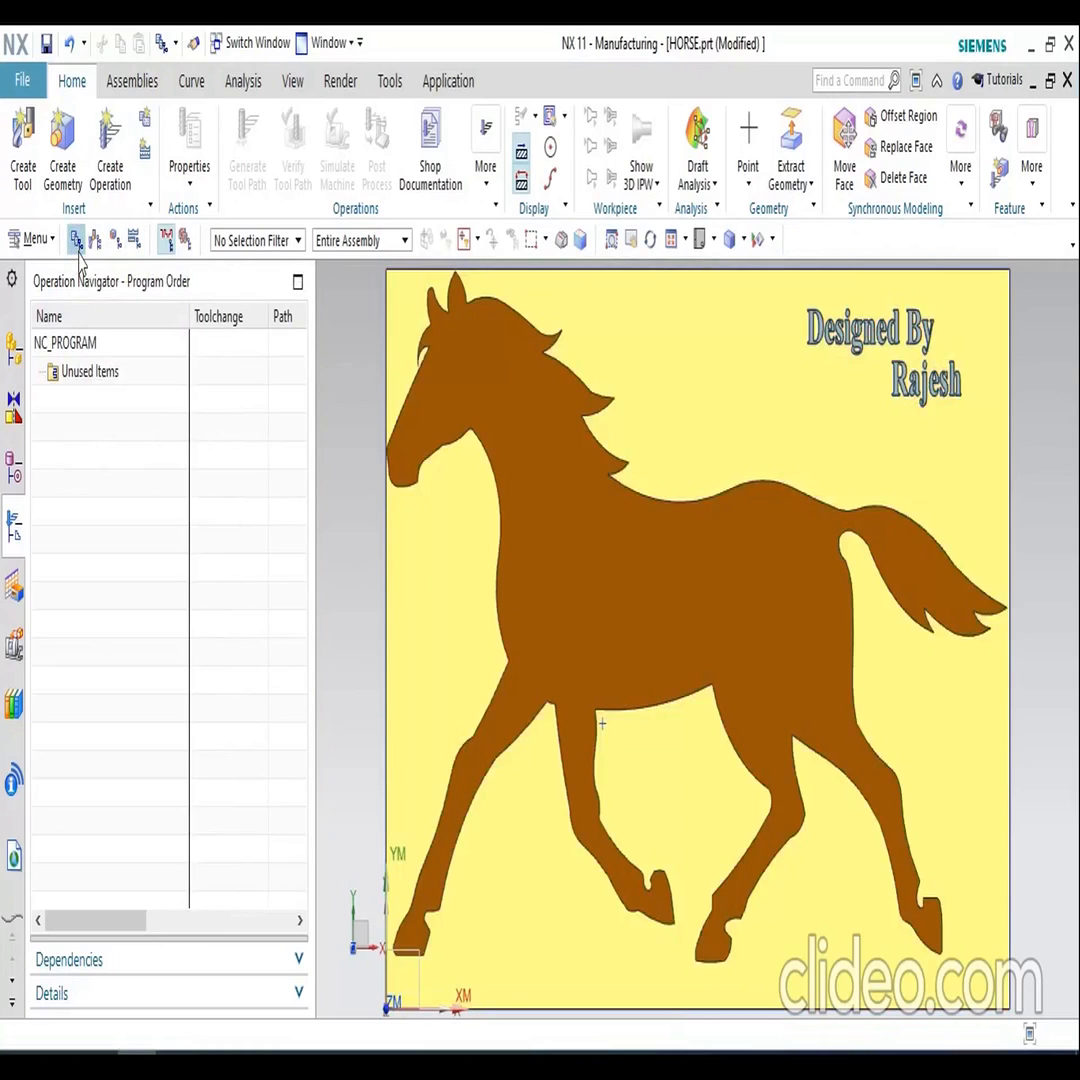
{"action": "left_click", "coordinate": [63, 178]}
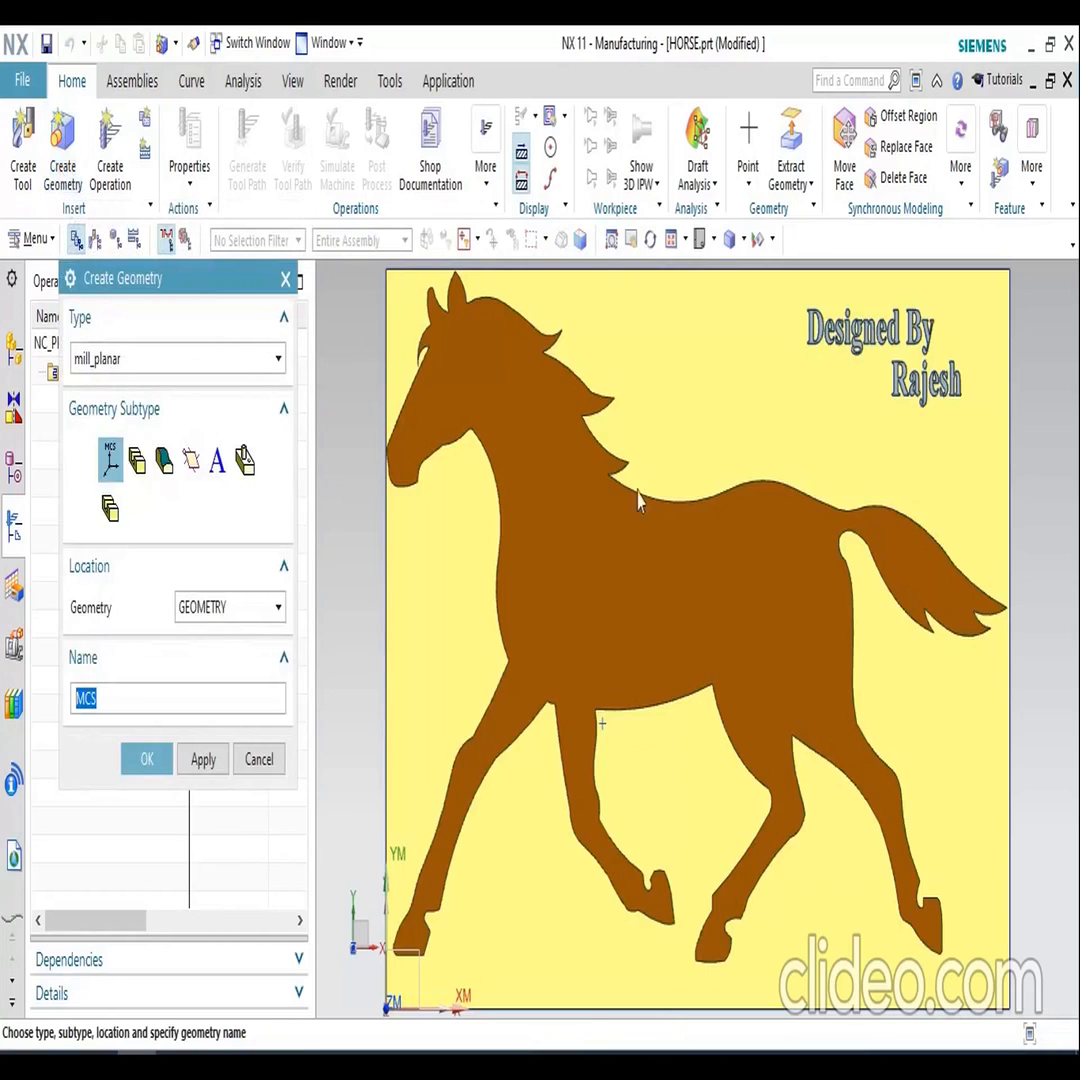
{"action": "scroll", "coordinate": [645, 512], "scroll_direction": "down", "scroll_amount": 1}
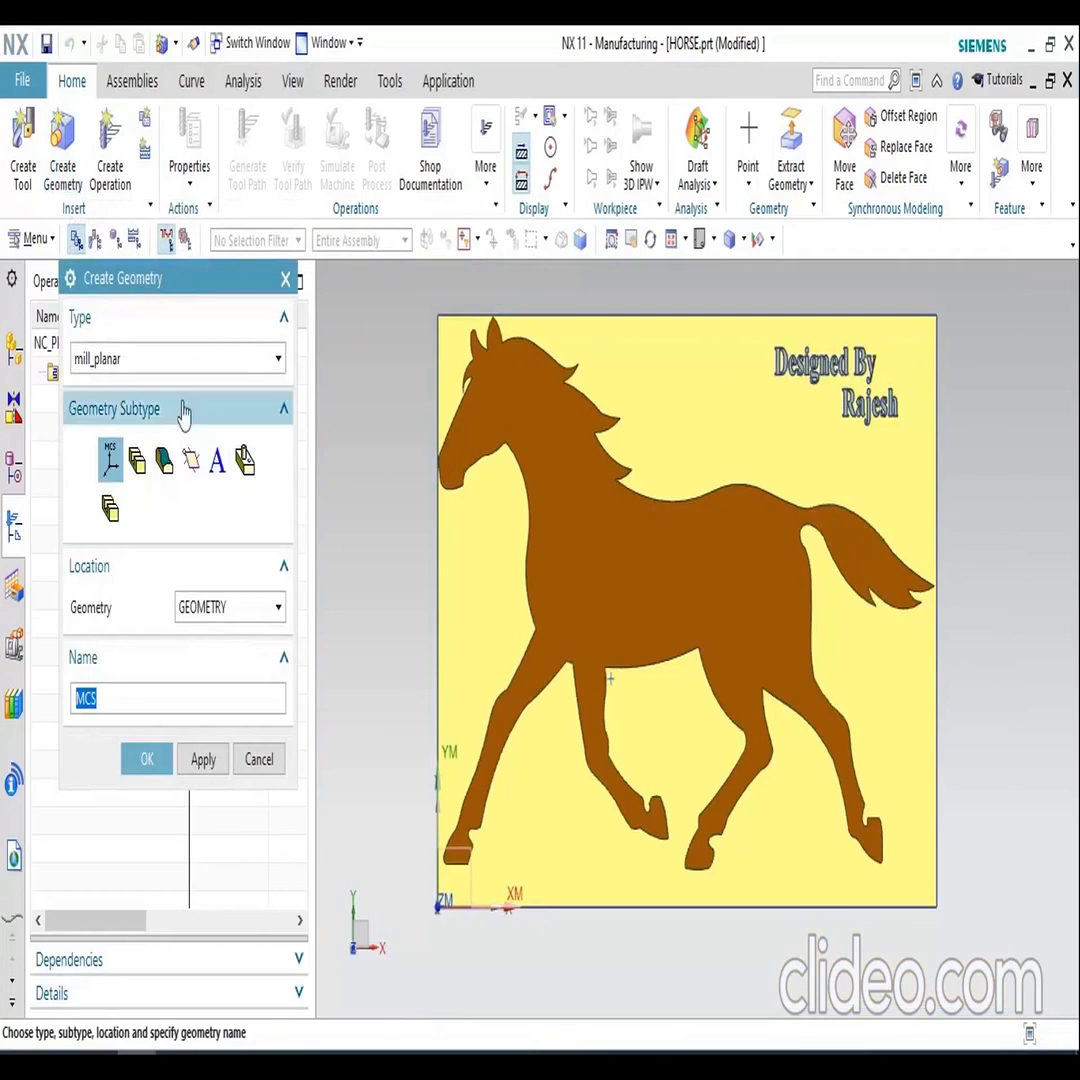
{"action": "left_click", "coordinate": [157, 362]}
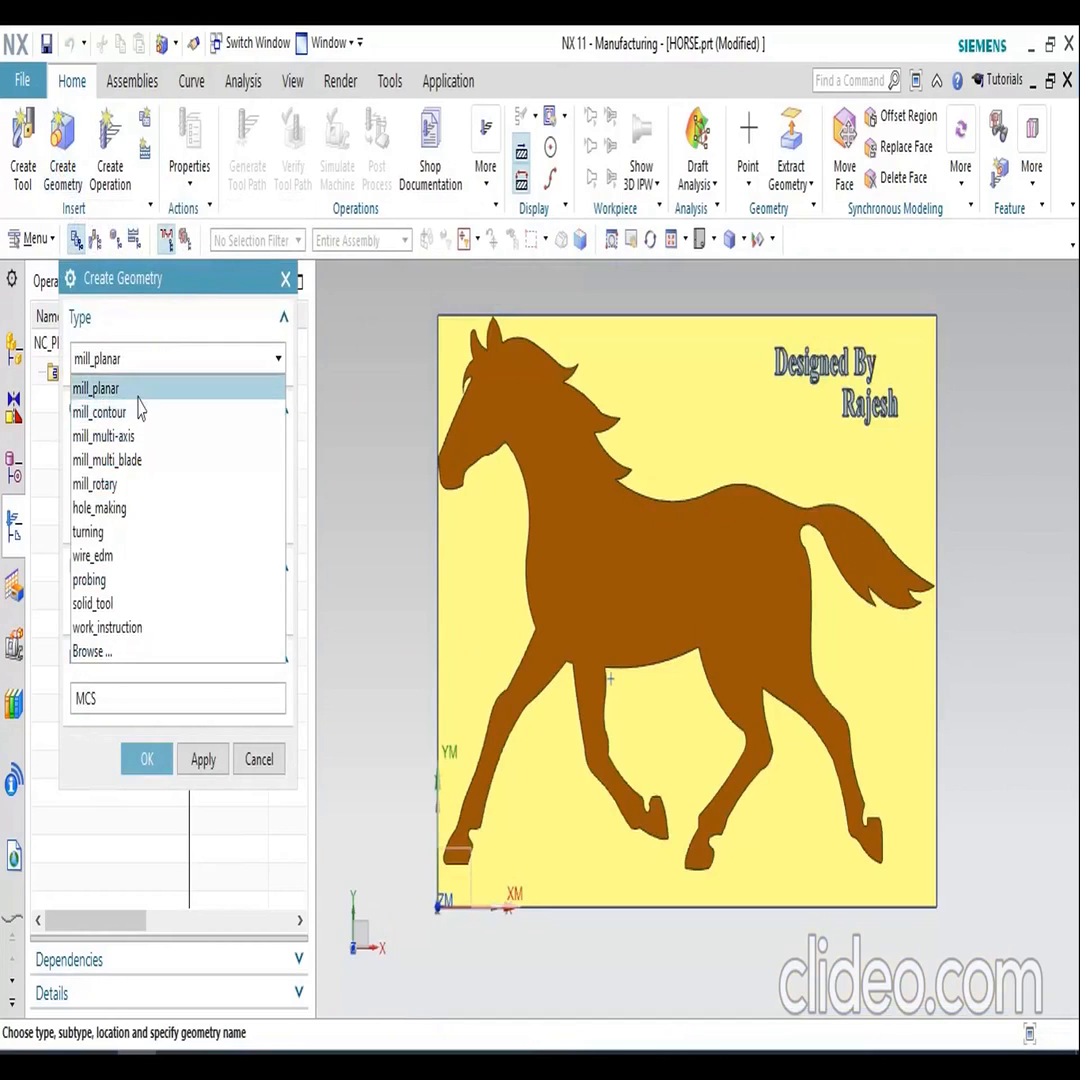
{"action": "left_click", "coordinate": [136, 388]}
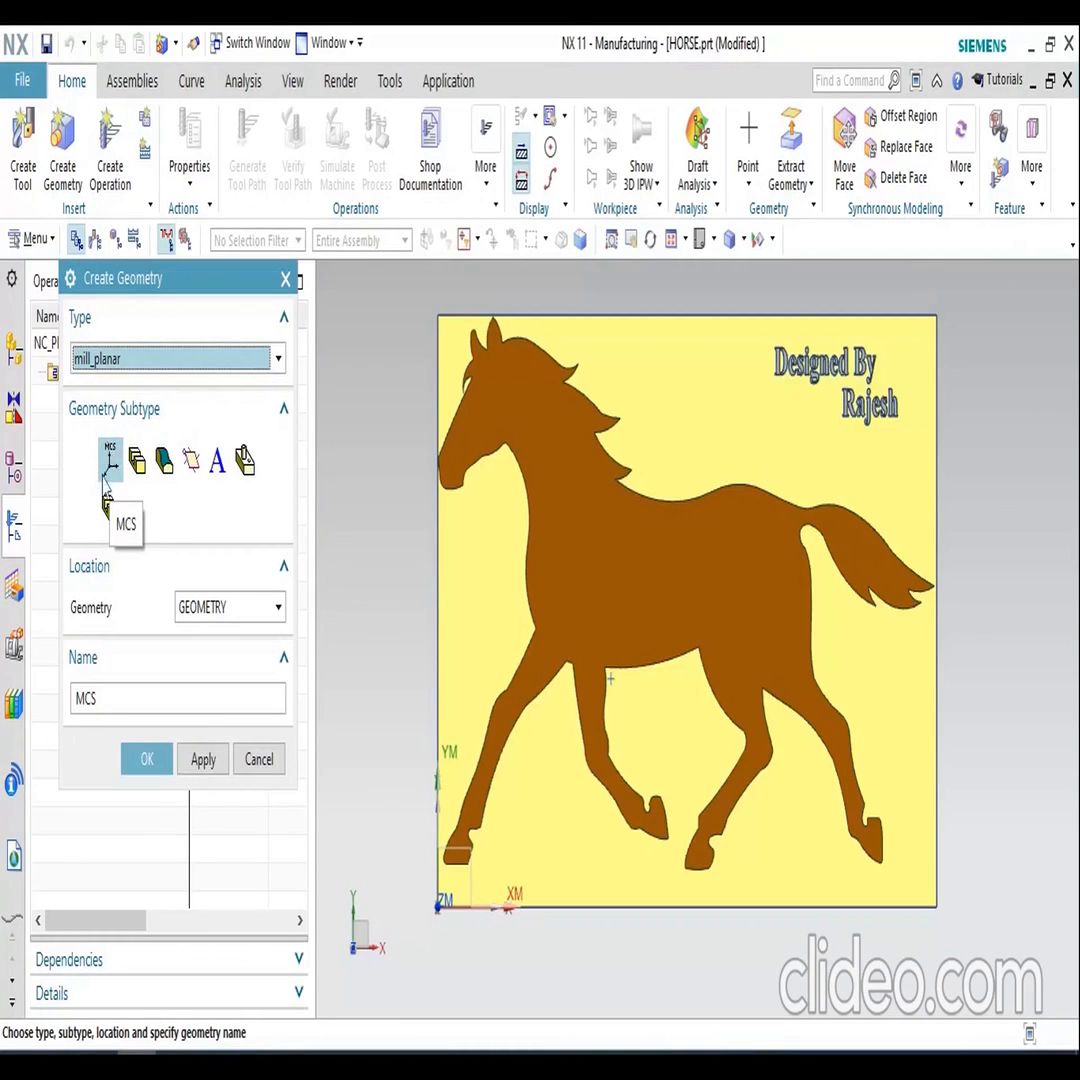
{"action": "left_click", "coordinate": [220, 610]}
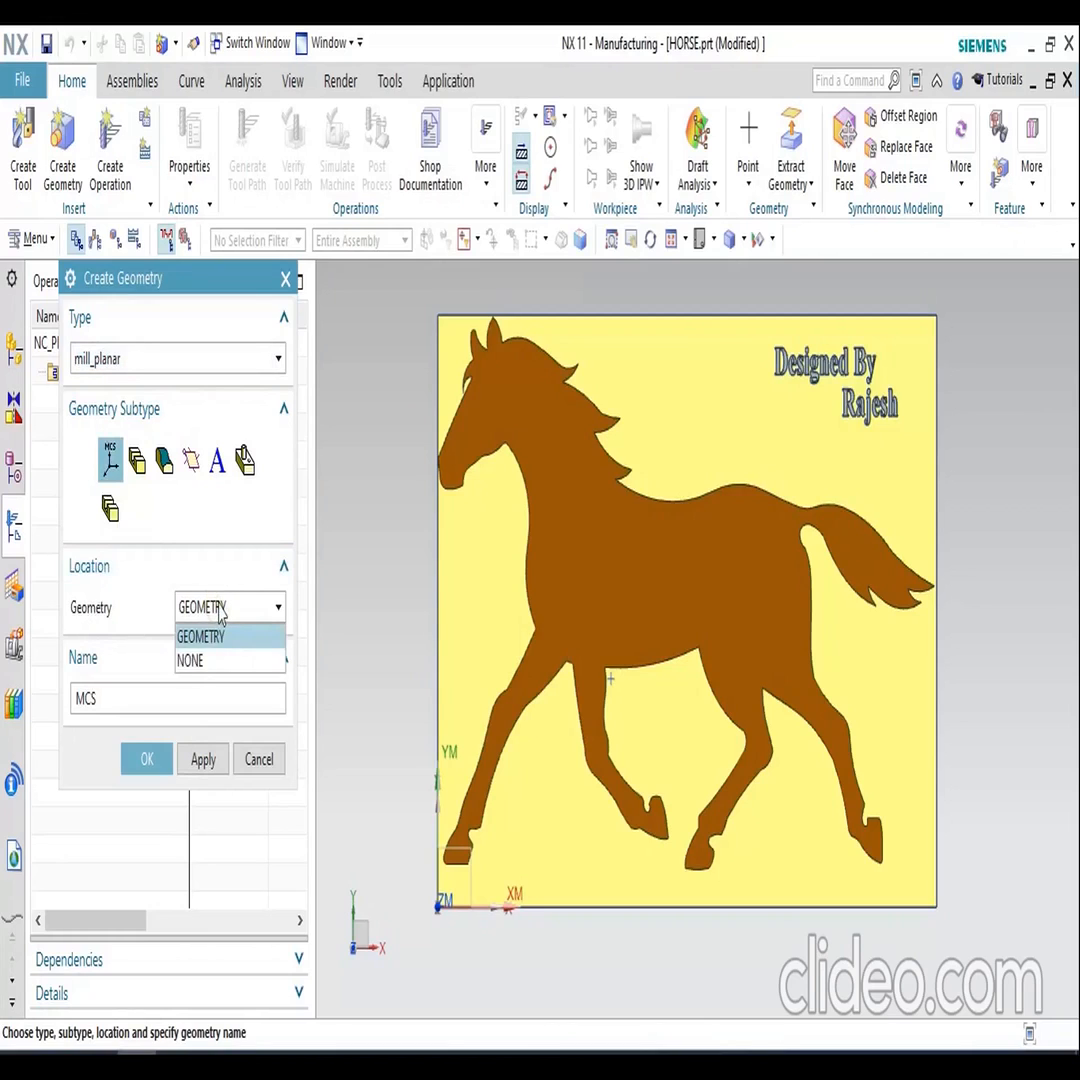
{"action": "left_click", "coordinate": [221, 612]}
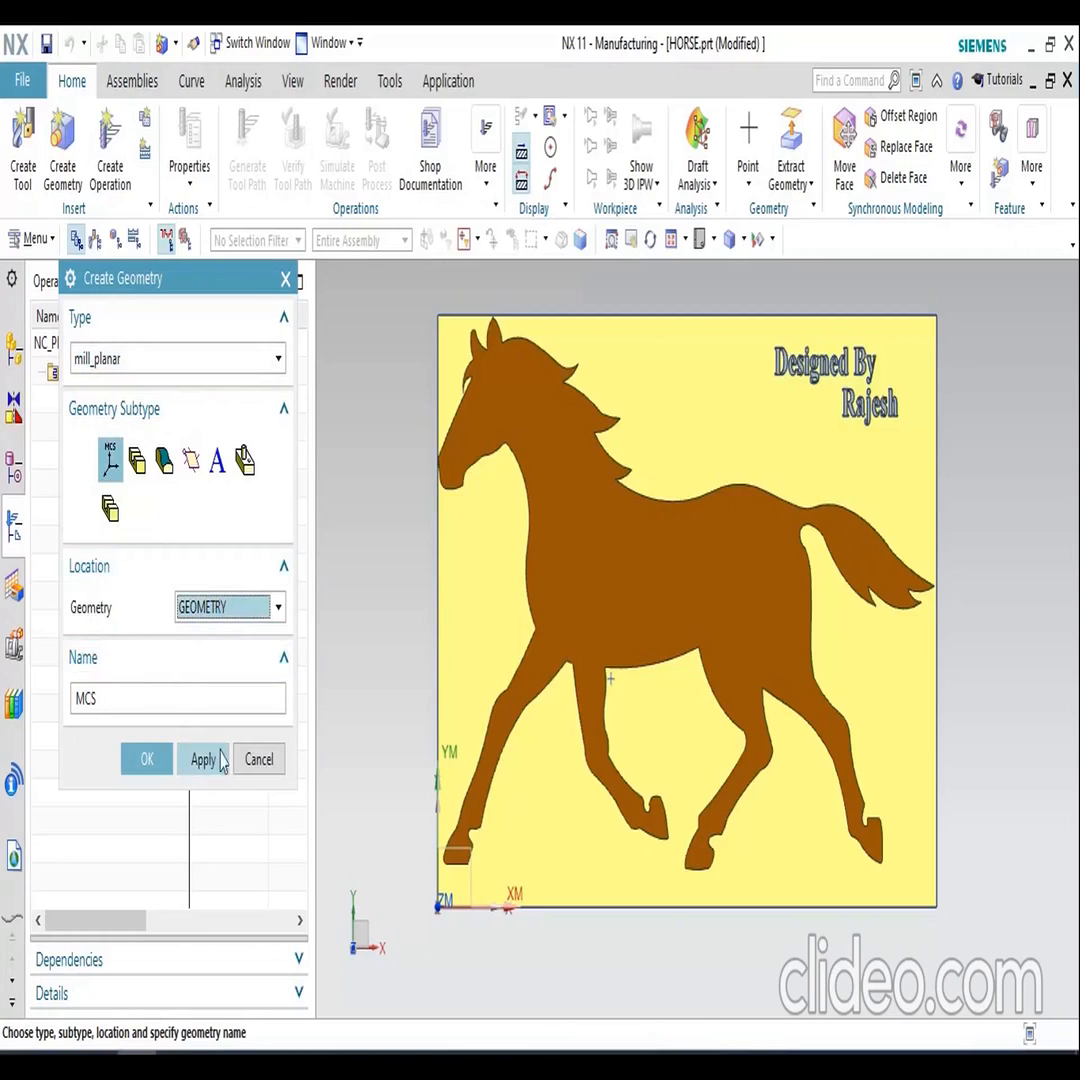
{"action": "left_click", "coordinate": [148, 760]}
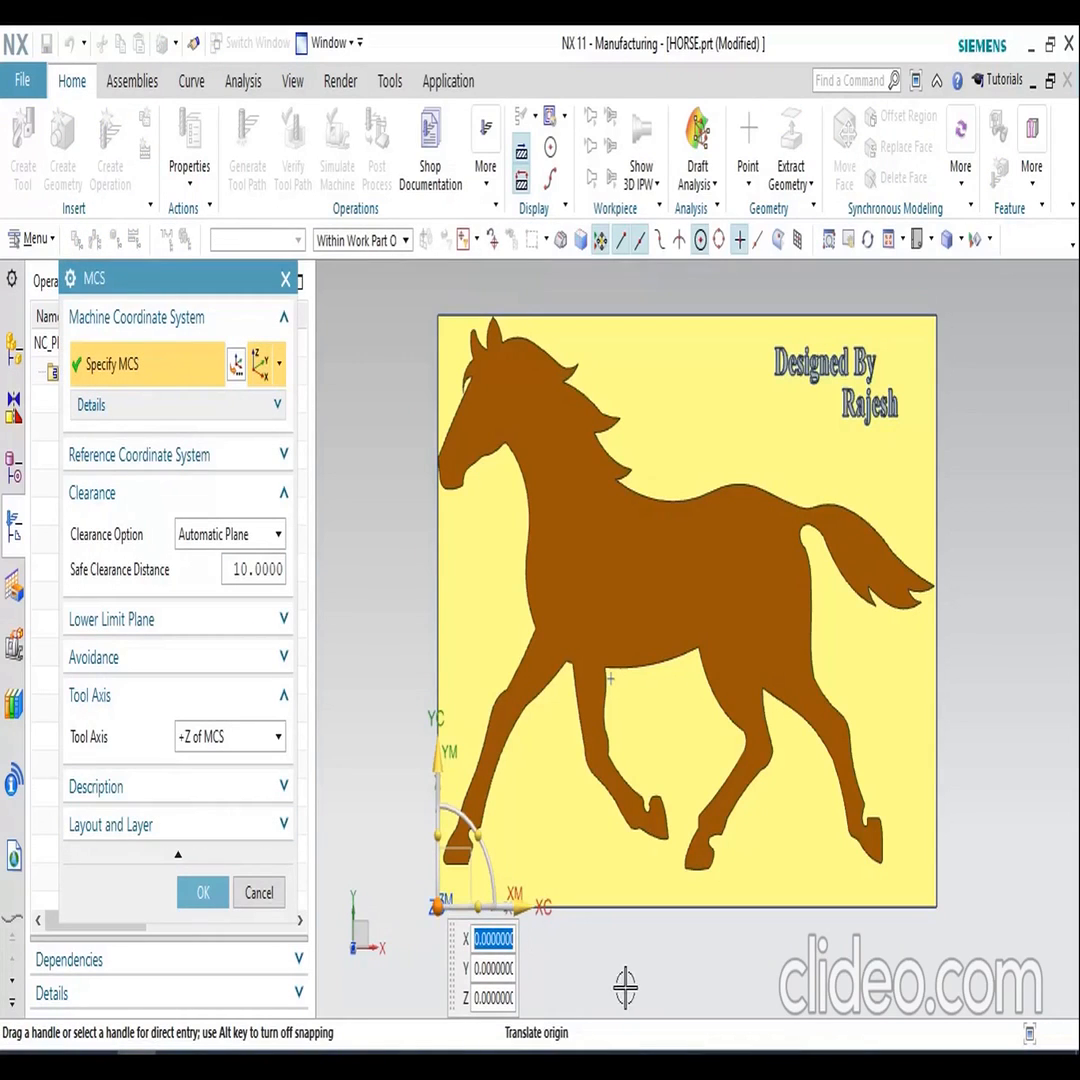
- Place the machine coordinate system origin on the base plate's upper front corner at X 0, Y 0, Z 10 and accept it
{"action": "middle_click_drag", "start_coordinate": [644, 955], "coordinate": [620, 764]}
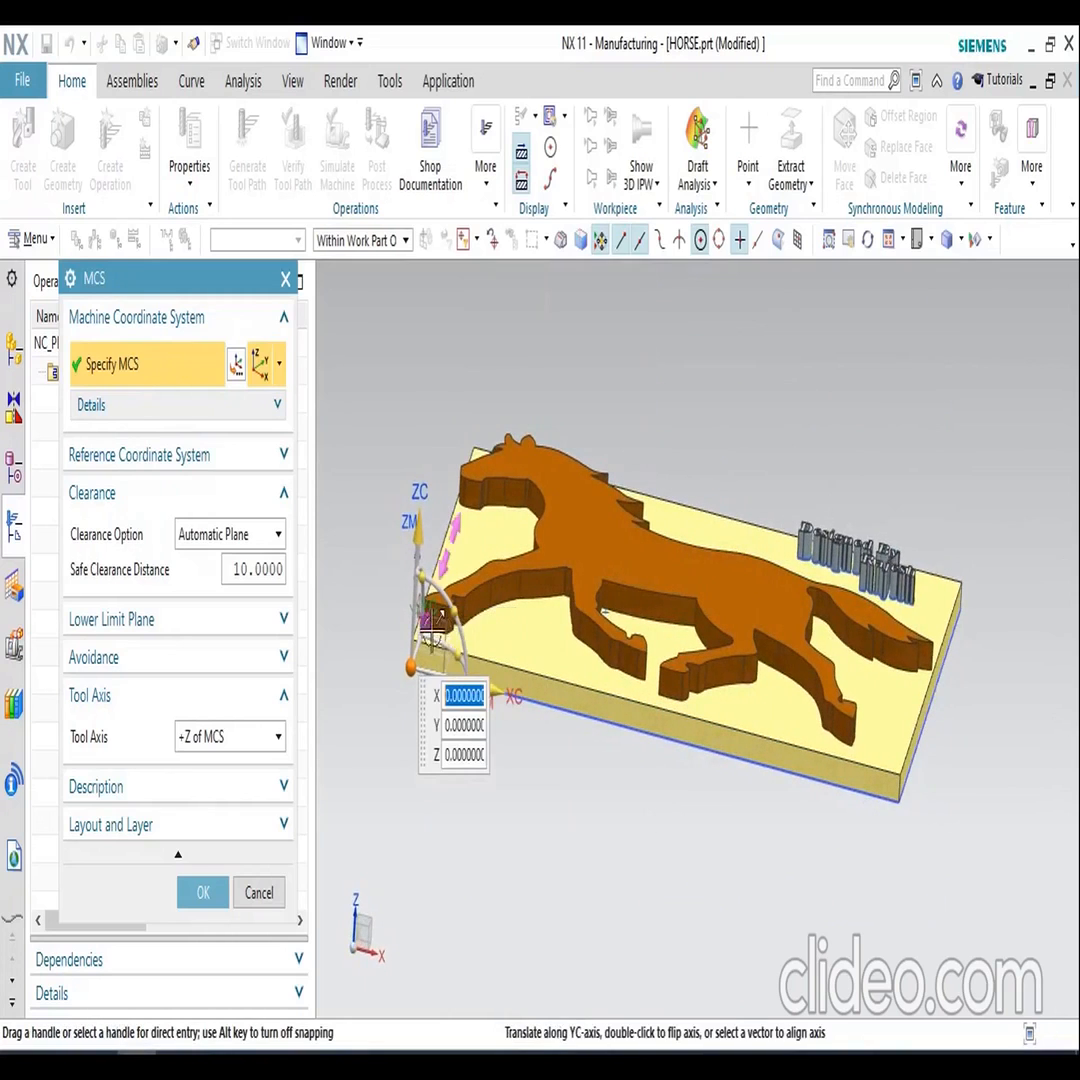
{"action": "scroll", "coordinate": [437, 613], "scroll_direction": "up", "scroll_amount": 4}
{"action": "scroll", "coordinate": [425, 651], "scroll_direction": "up", "scroll_amount": 2}
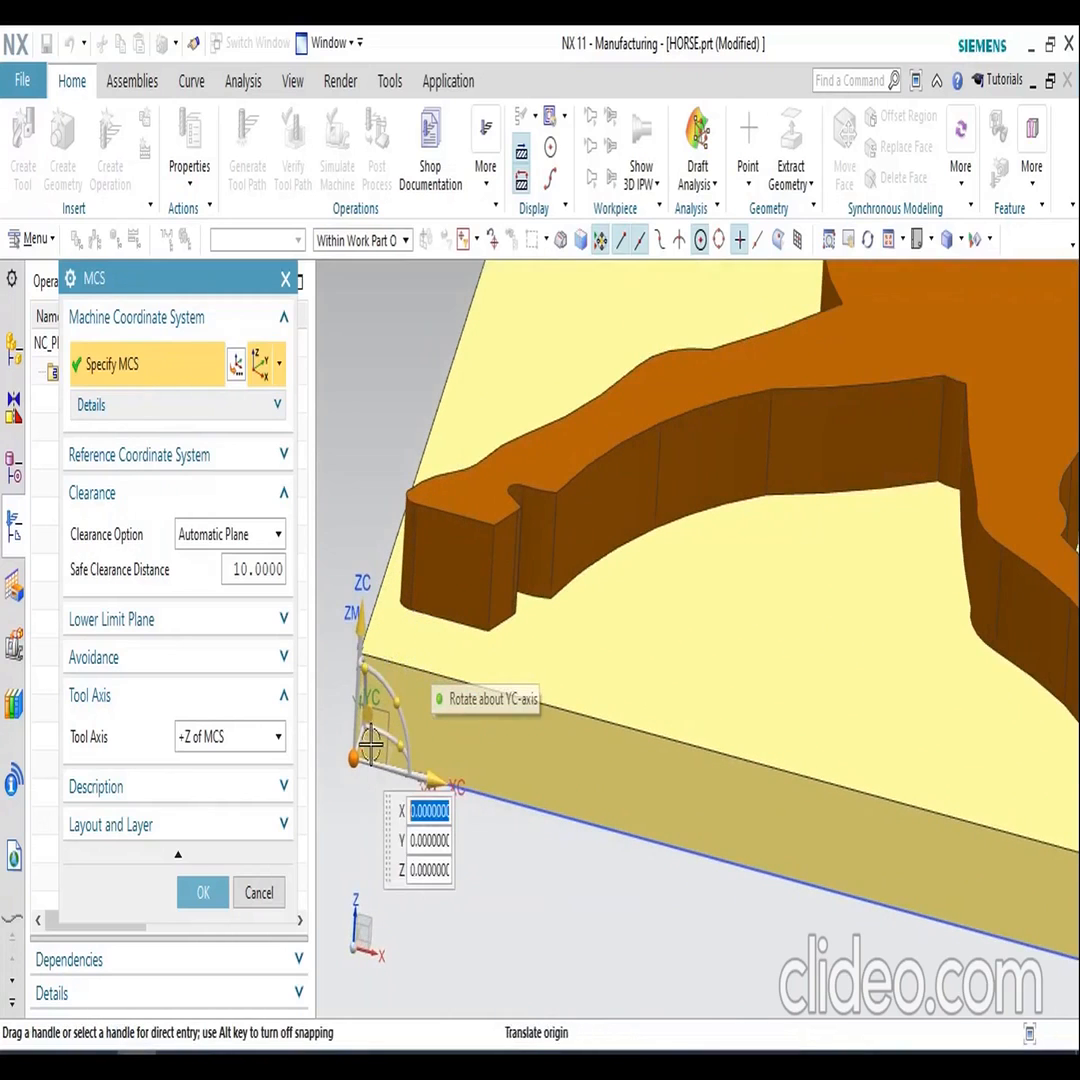
{"action": "left_click_drag", "start_coordinate": [370, 742], "coordinate": [365, 655]}
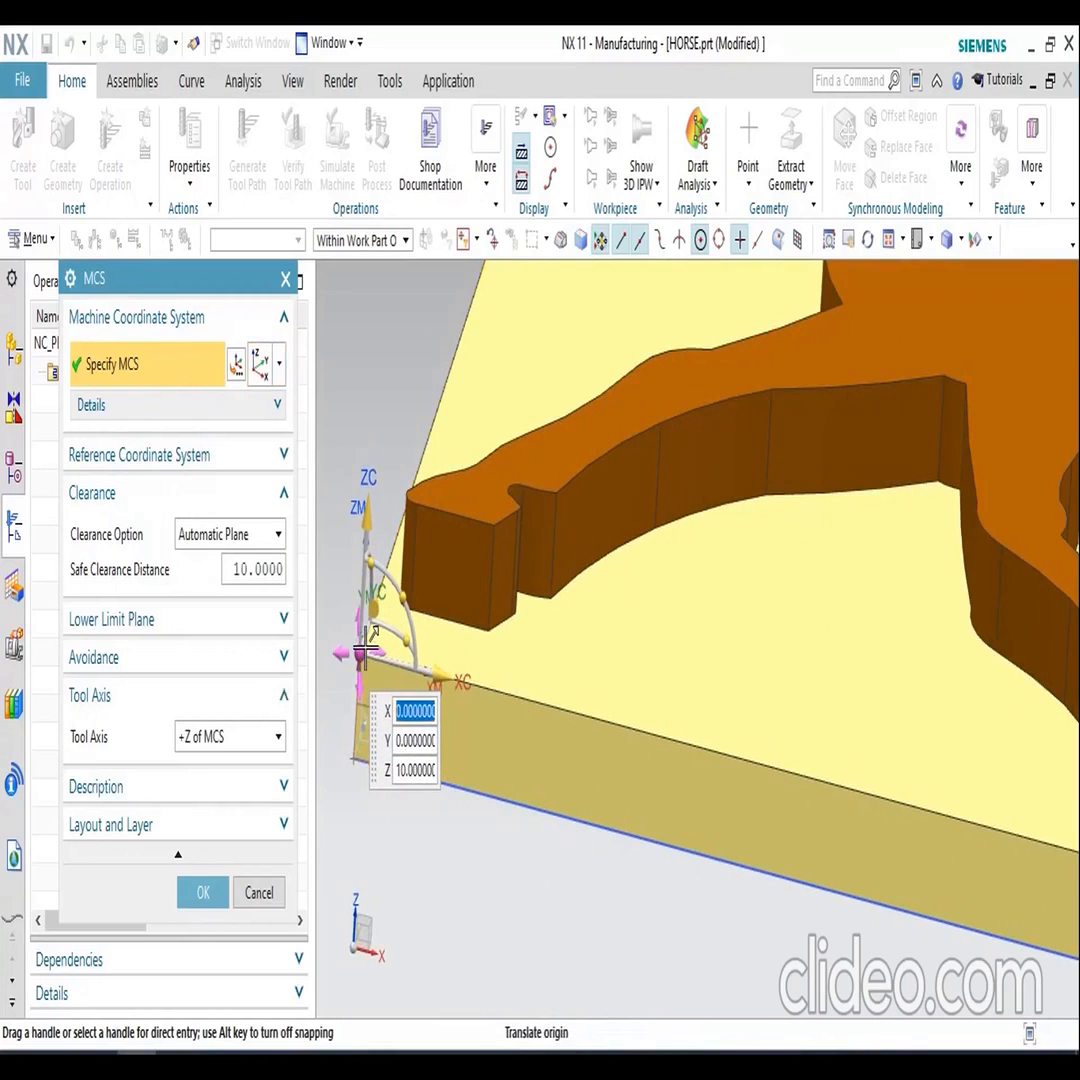
{"action": "scroll", "coordinate": [518, 780], "scroll_direction": "down", "scroll_amount": 3}
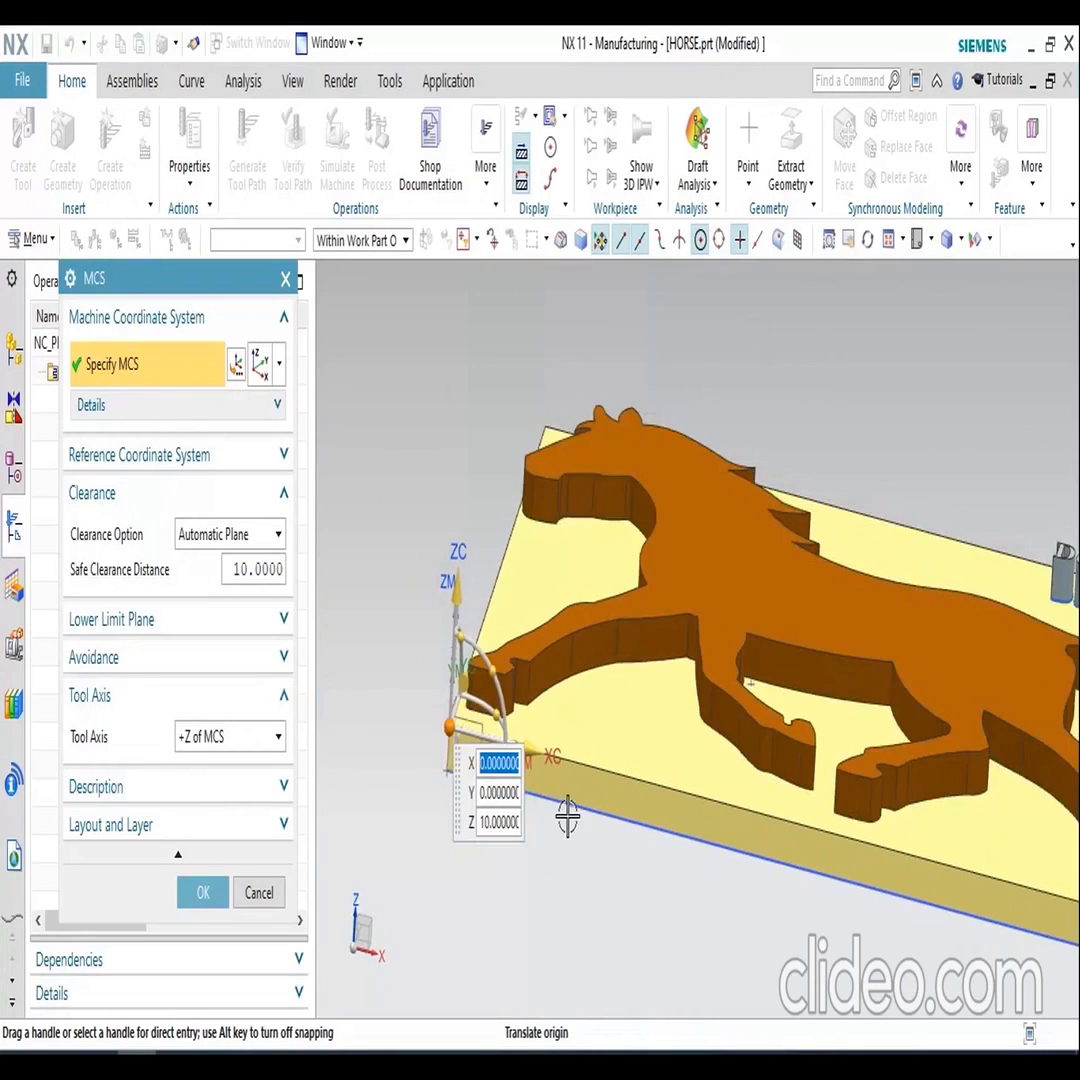
{"action": "mouse_move", "coordinate": [567, 818]}
{"action": "middle_mouse_down"}
{"action": "mouse_move", "coordinate": [586, 740]}
{"action": "mouse_move", "coordinate": [577, 809]}
{"action": "middle_mouse_up"}
{"action": "scroll", "coordinate": [520, 618], "scroll_direction": "down", "scroll_amount": 2}
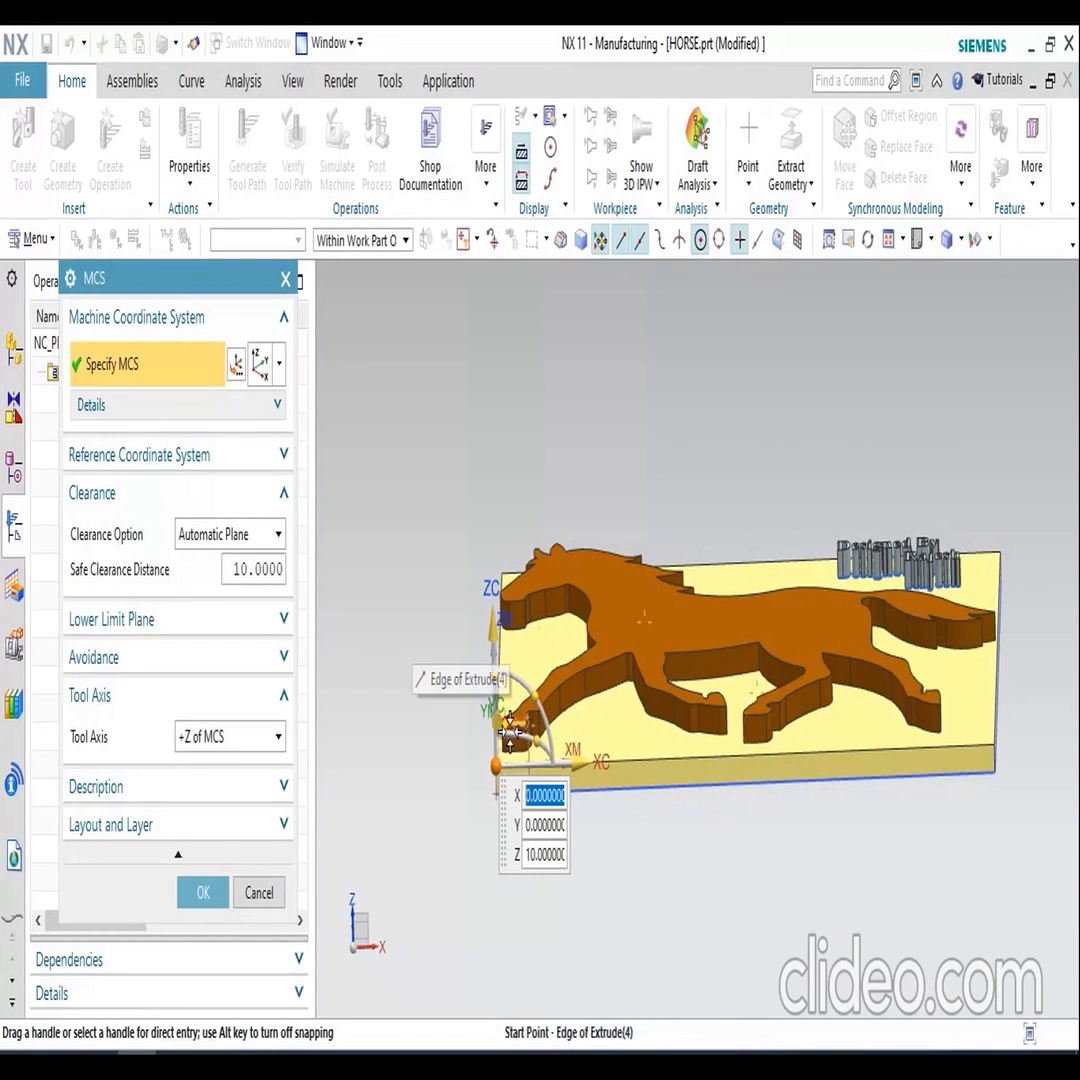
{"action": "left_click", "coordinate": [203, 894]}
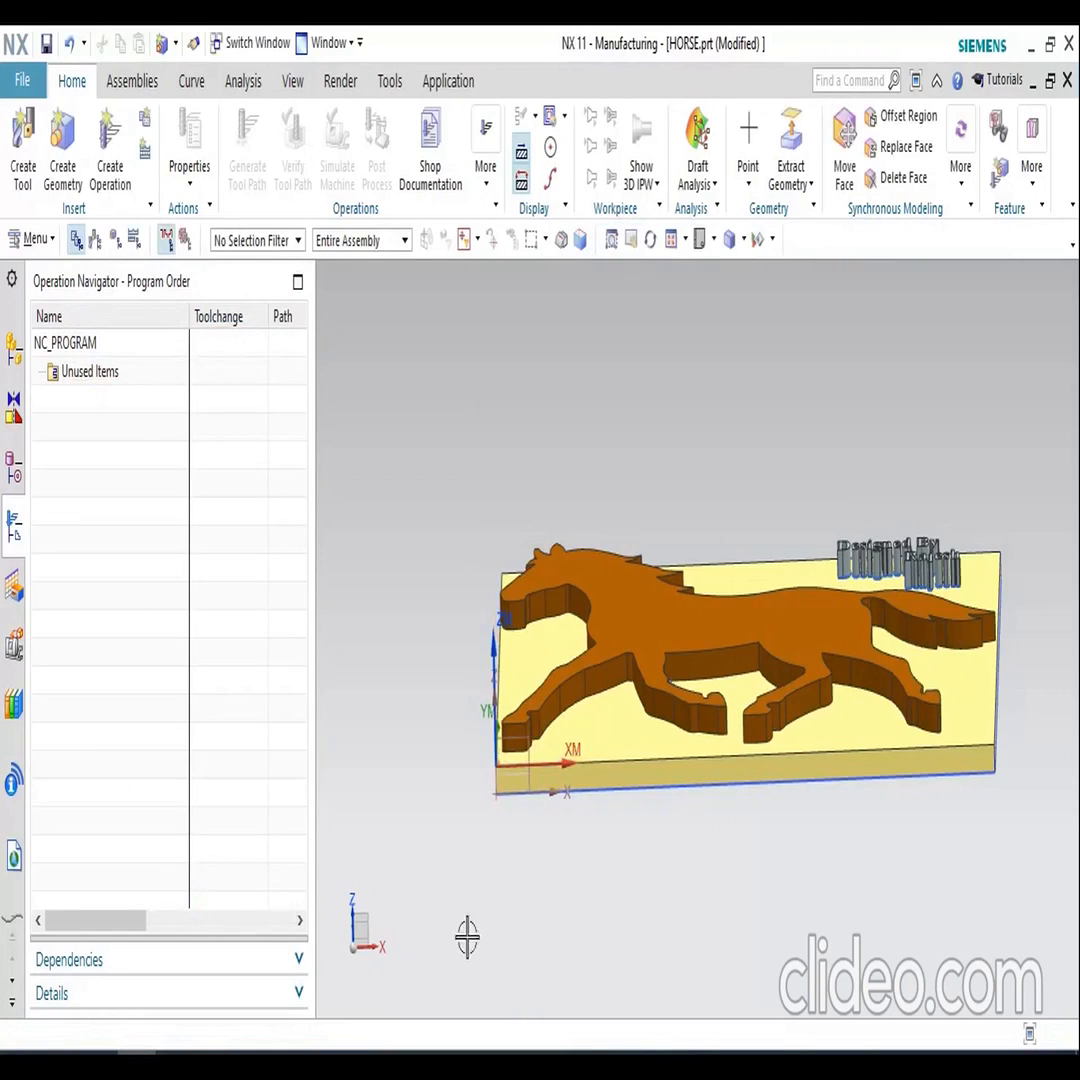
- Check the machine coordinate system's placement at the plate corner and its entry in the Operation Navigator's geometry view
{"action": "mouse_move", "coordinate": [460, 877]}
{"action": "middle_mouse_down"}
{"action": "mouse_move", "coordinate": [458, 856]}
{"action": "mouse_move", "coordinate": [458, 868]}
{"action": "middle_mouse_up"}
{"action": "scroll", "coordinate": [487, 752], "scroll_direction": "up", "scroll_amount": 3}
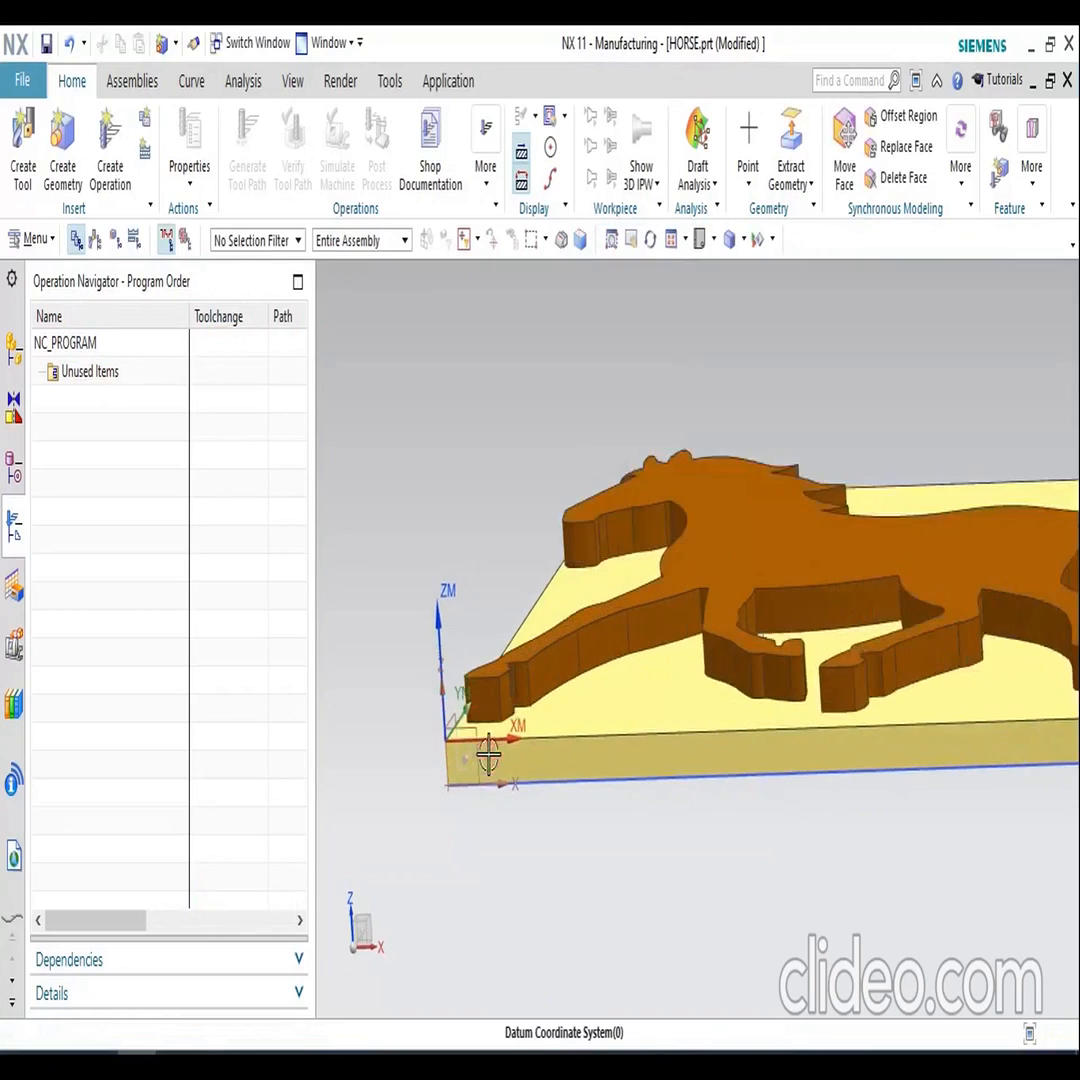
{"action": "scroll", "coordinate": [437, 740], "scroll_direction": "down", "scroll_amount": 1}
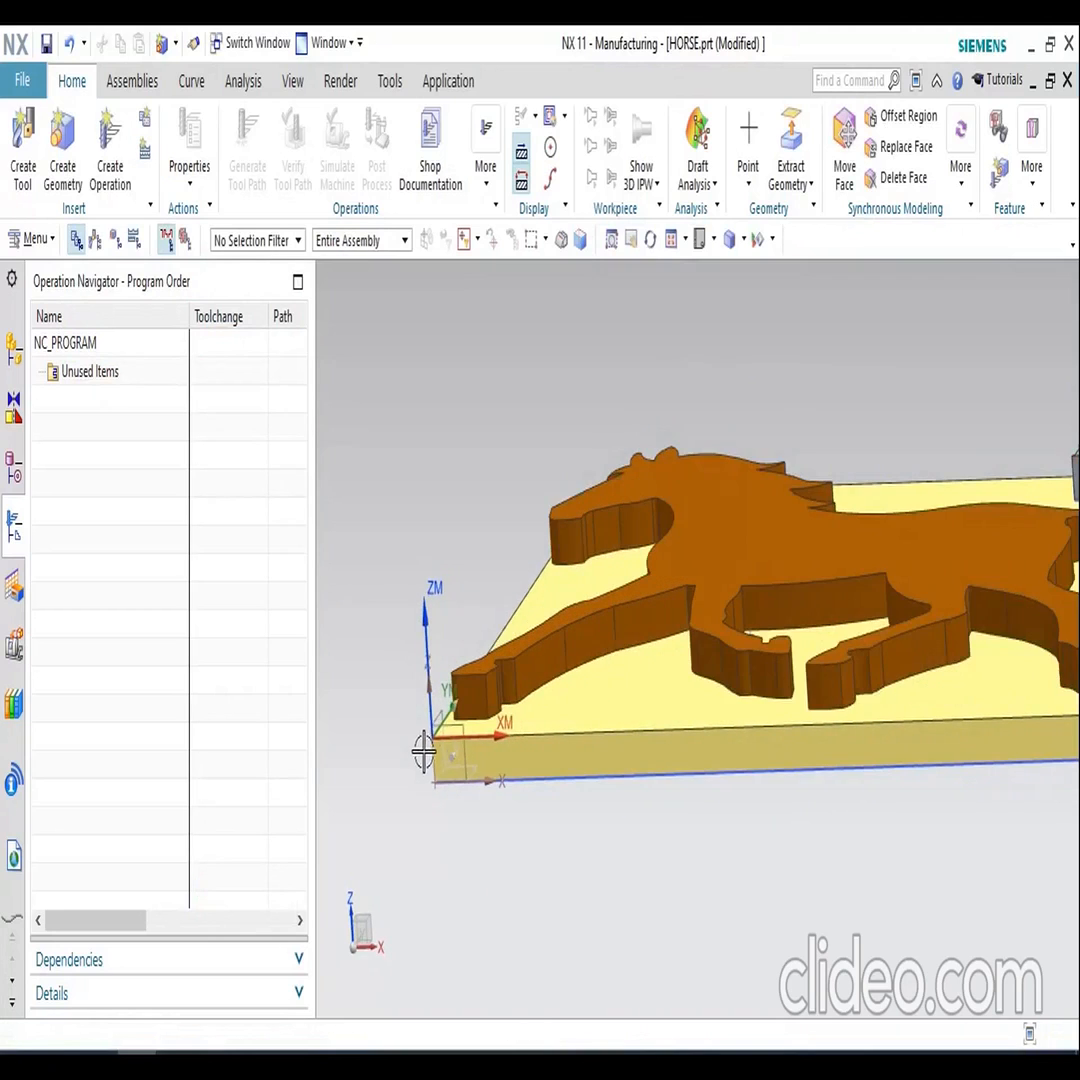
{"action": "scroll", "coordinate": [523, 793], "scroll_direction": "down", "scroll_amount": 2}
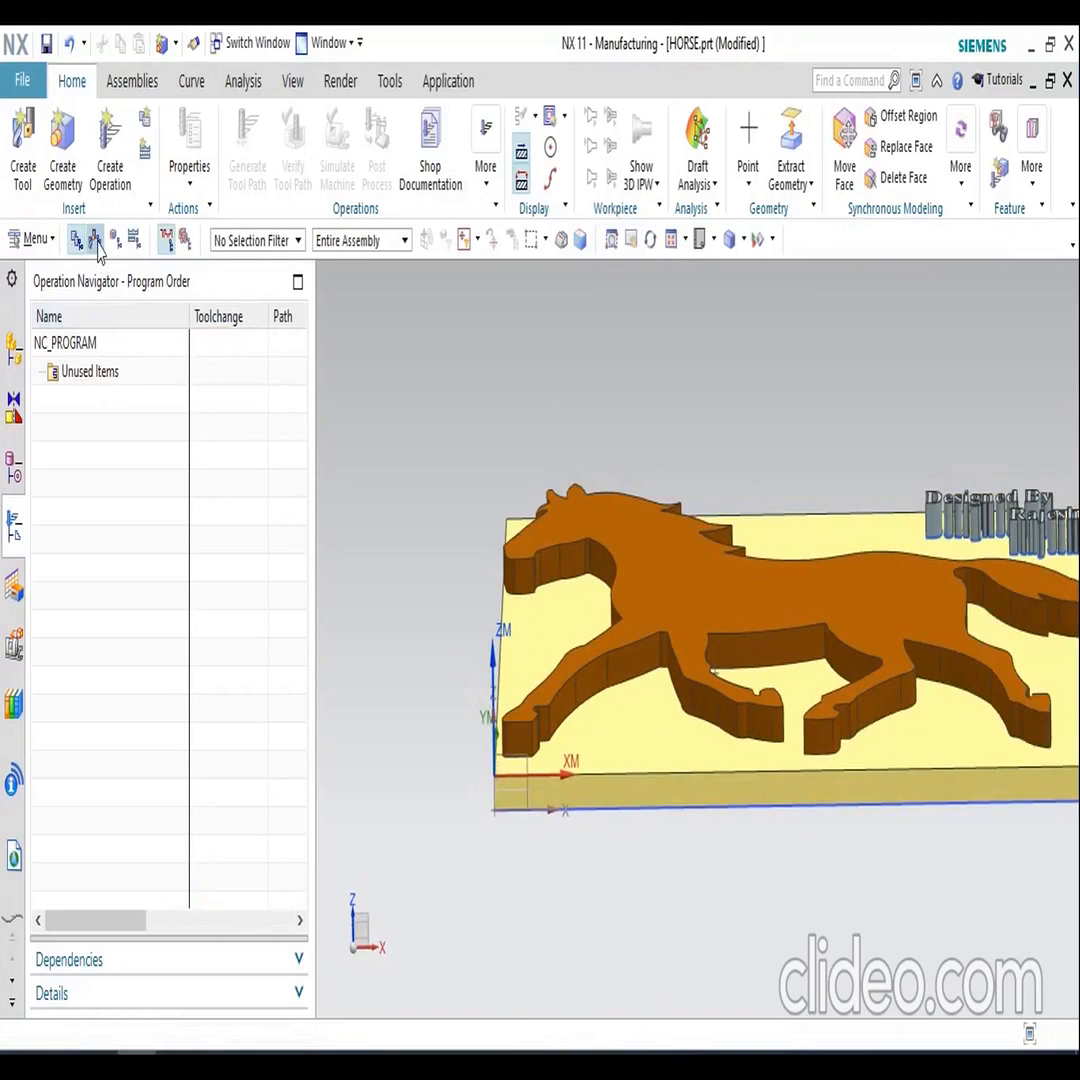
{"action": "left_click", "coordinate": [116, 240]}
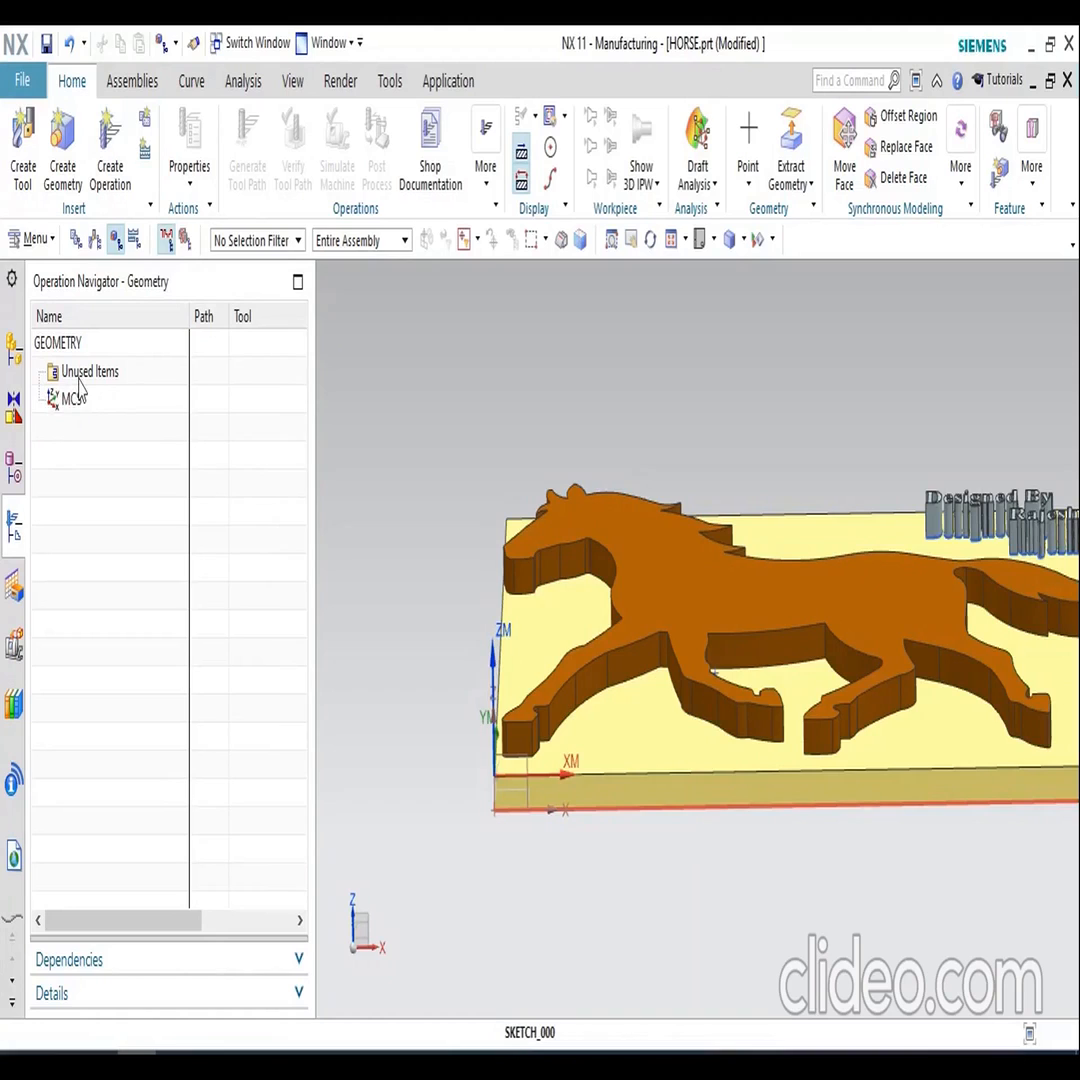
- Create a mill_planar geometry object of subtype WORKPIECE, named WORKPIECE, with GEOMETRY as its location
{"action": "left_click", "coordinate": [66, 172]}
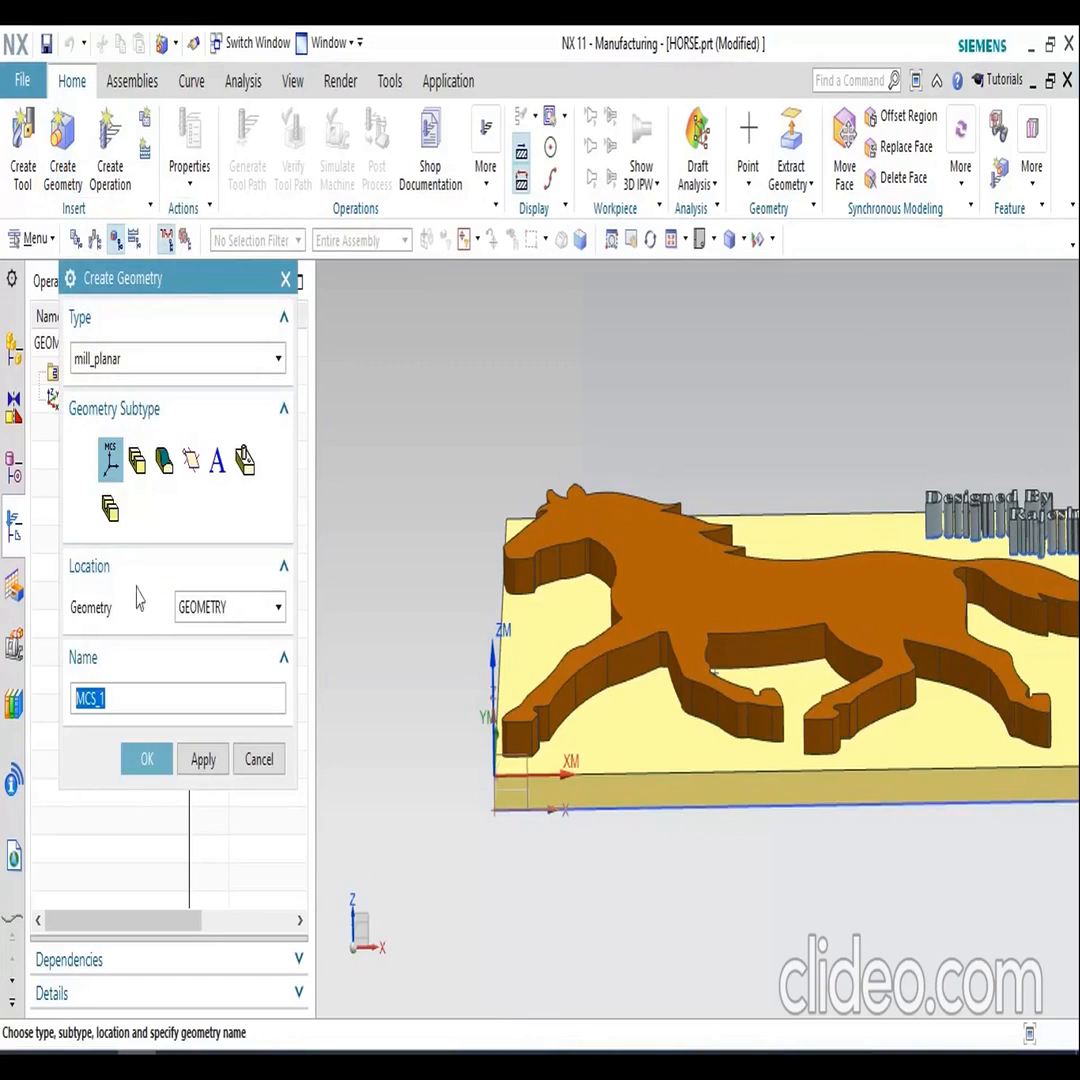
{"action": "left_click", "coordinate": [138, 462]}
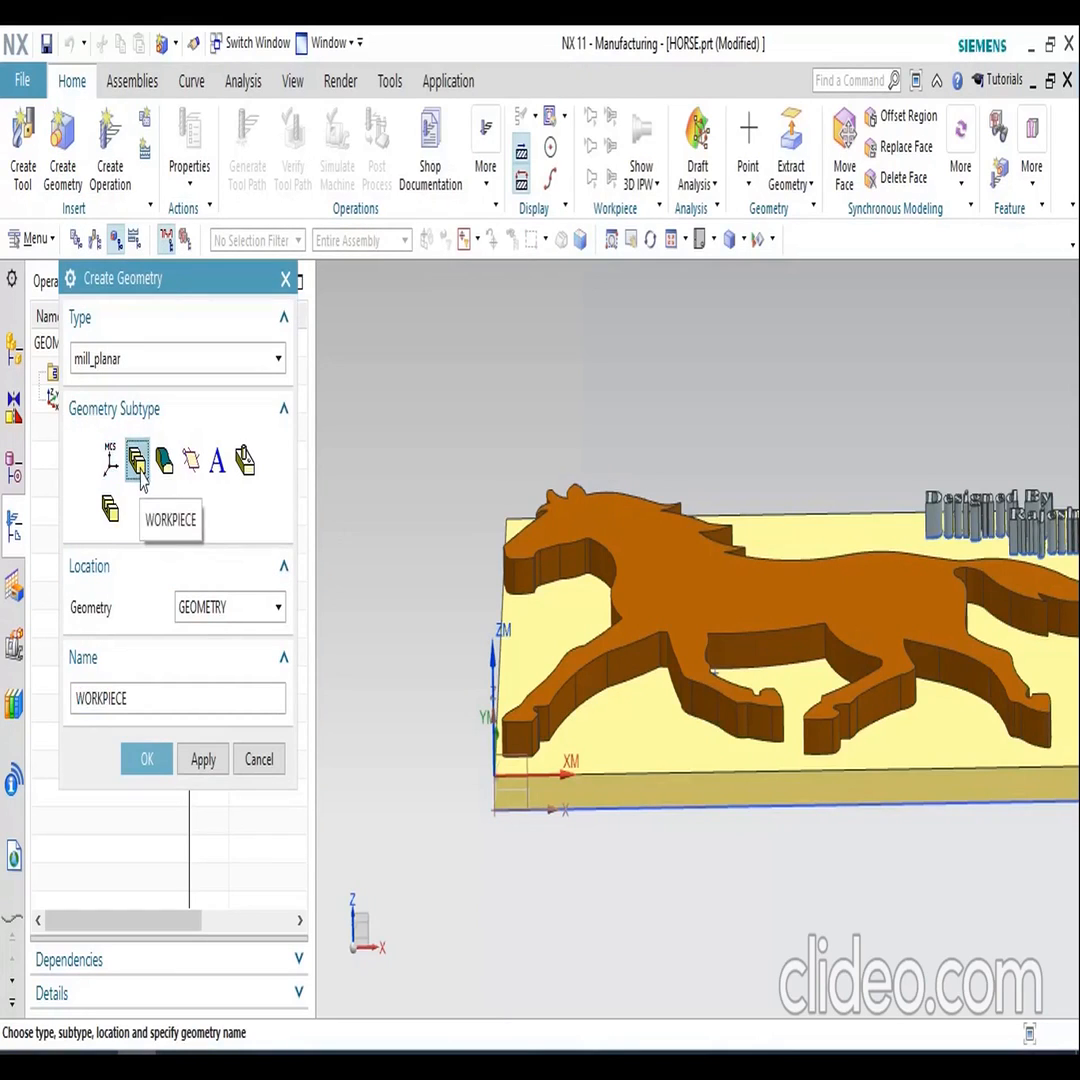
{"action": "left_click", "coordinate": [233, 612]}
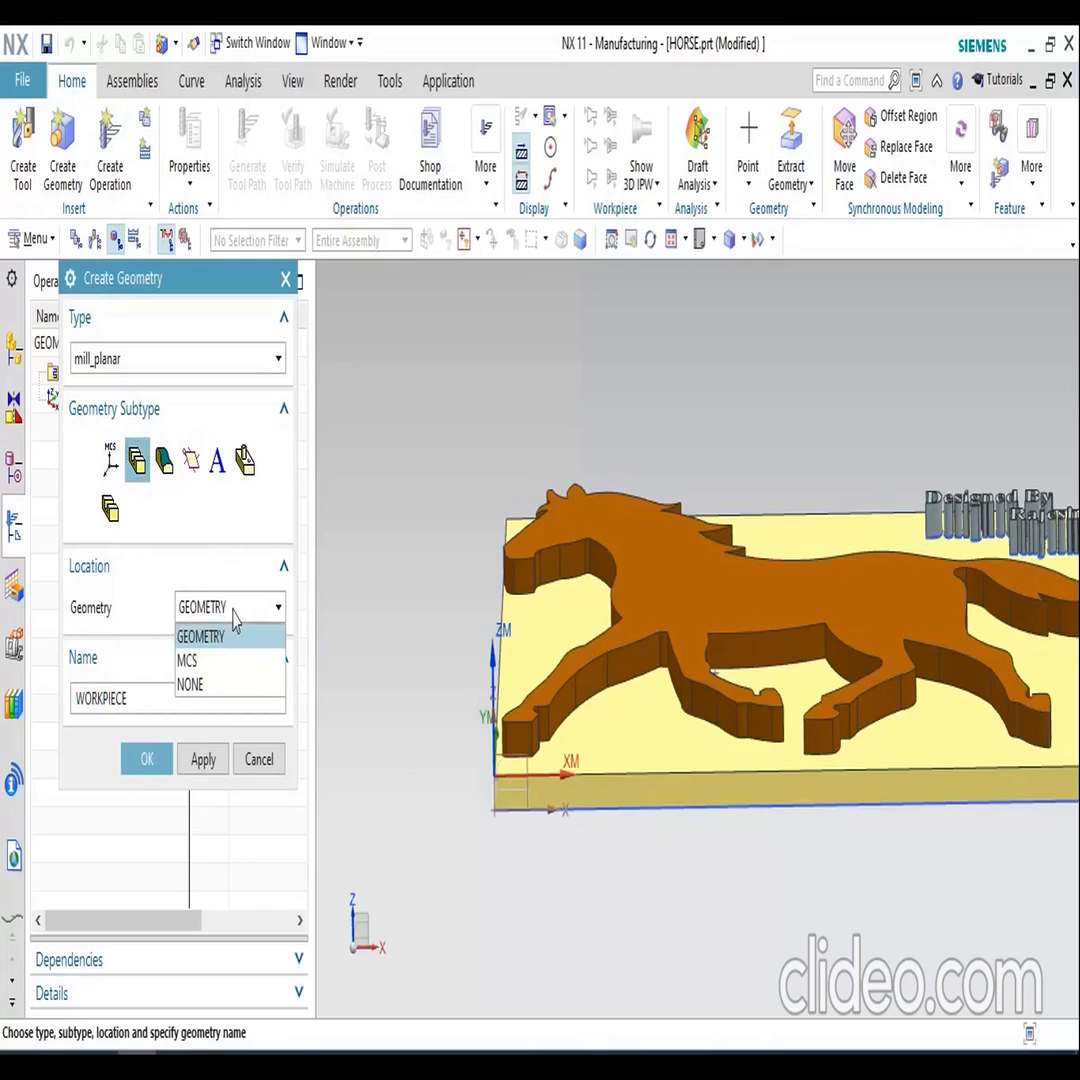
{"action": "left_click", "coordinate": [234, 613]}
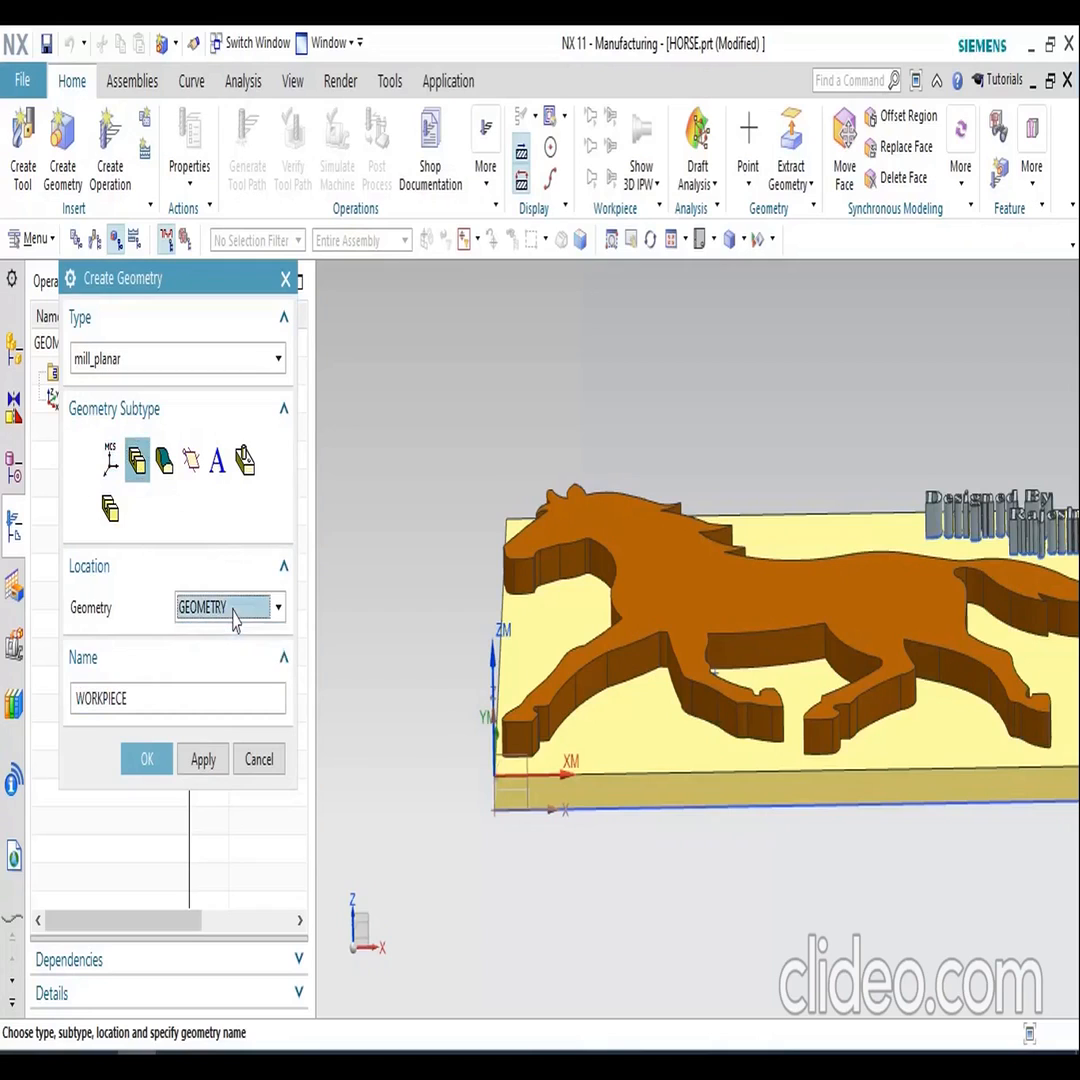
{"action": "left_click", "coordinate": [147, 760]}
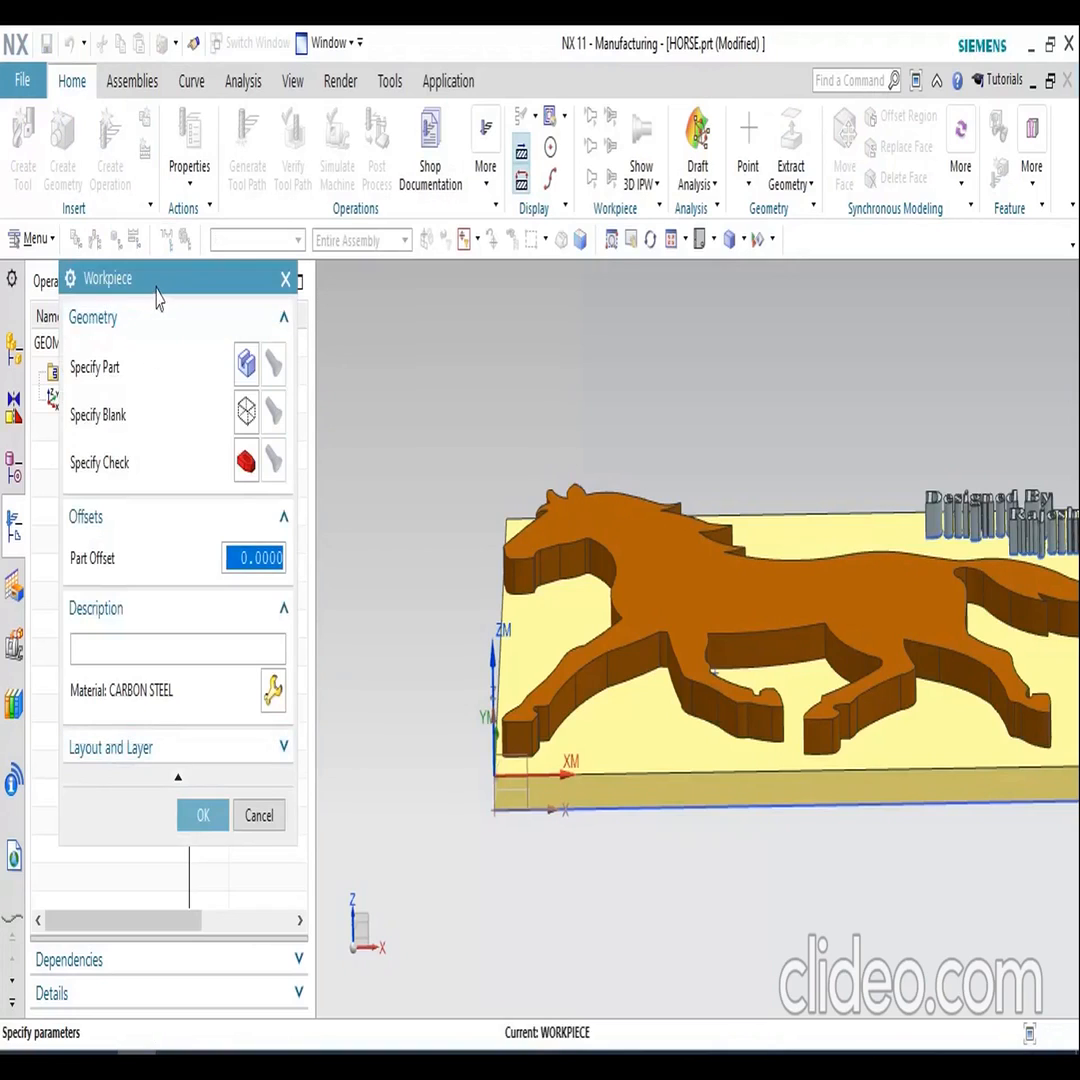
- Specify the complete solid body of the horse, lettering and base plate as the workpiece's part geometry
{"action": "left_click", "coordinate": [245, 367]}
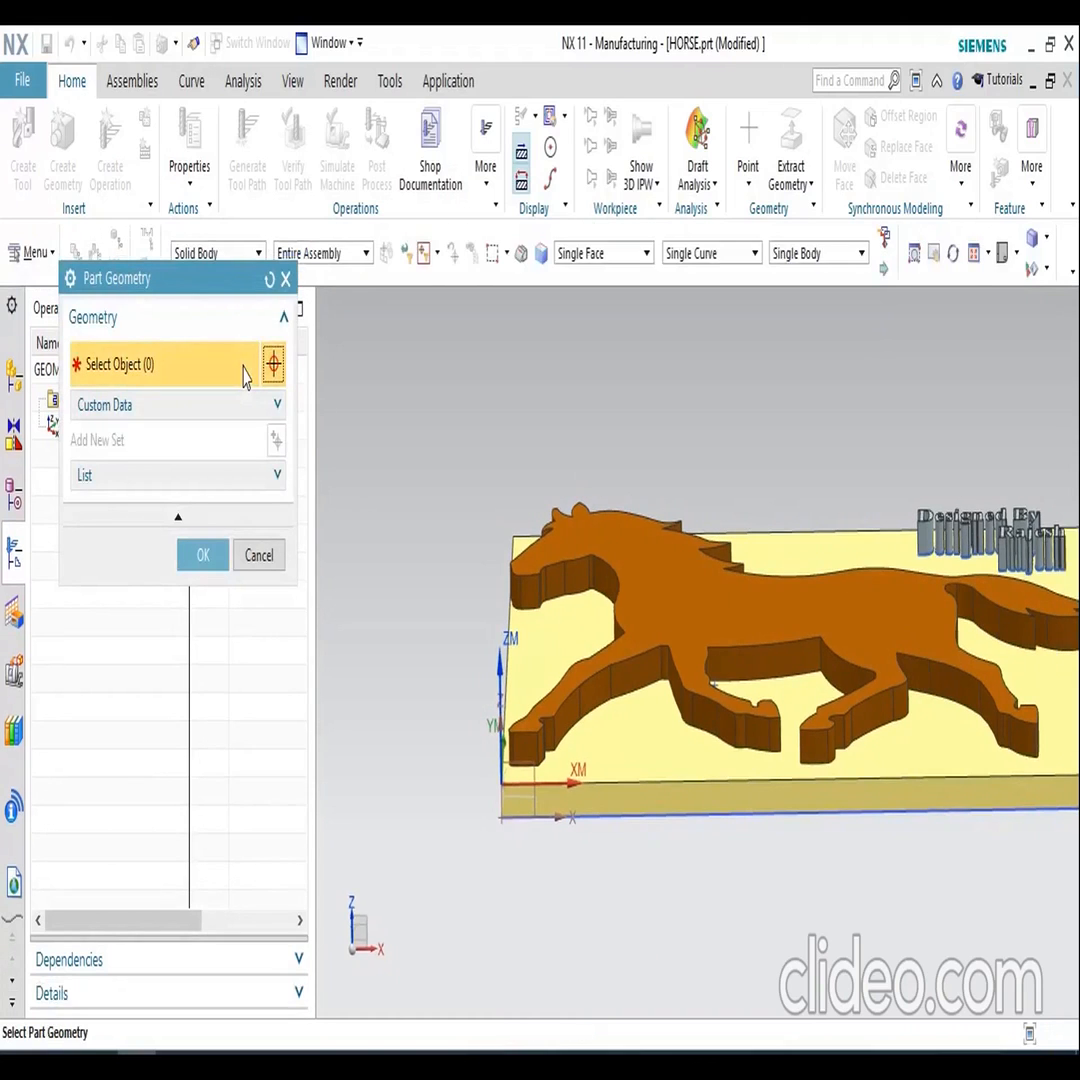
{"action": "scroll", "coordinate": [402, 586], "scroll_direction": "down", "scroll_amount": 2}
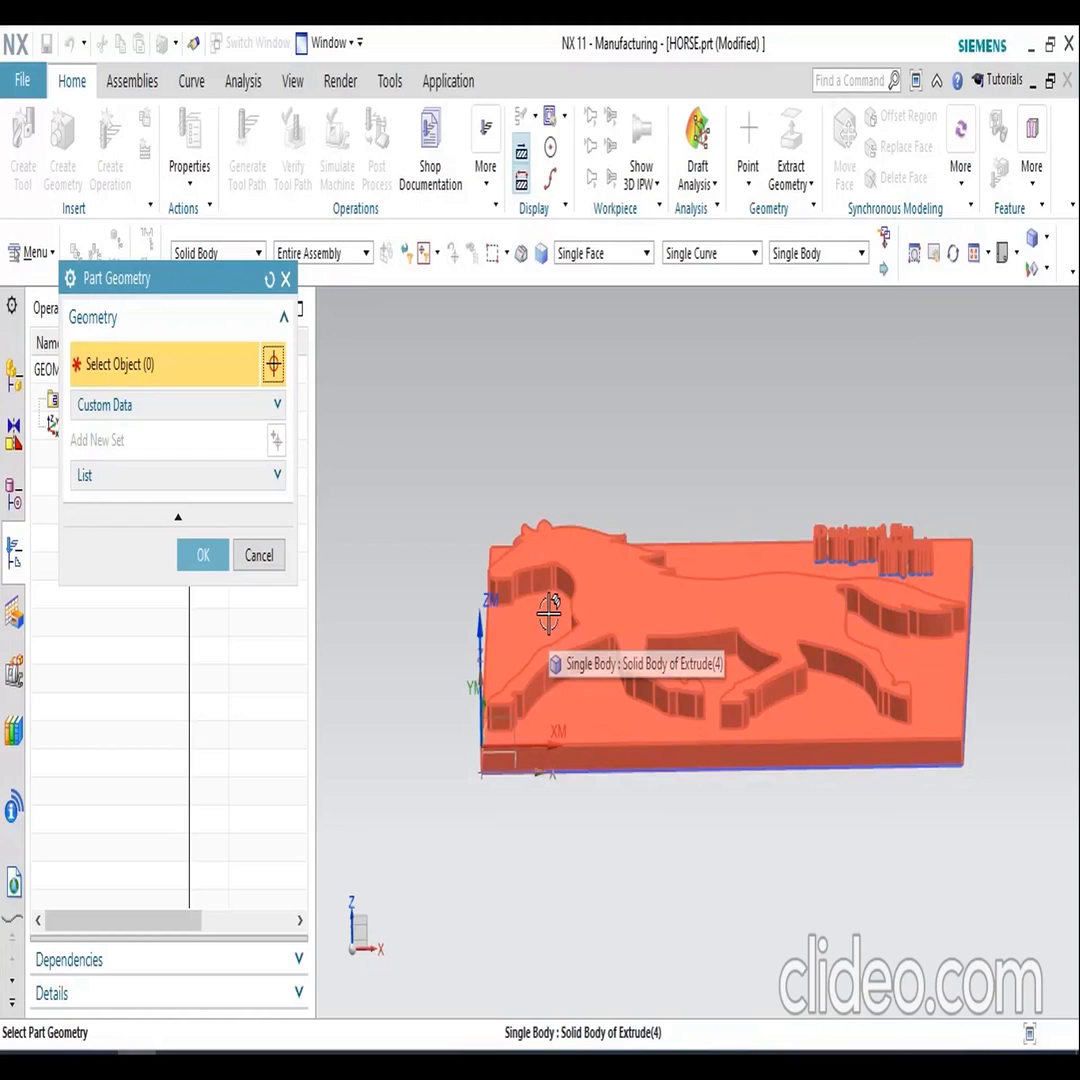
{"action": "left_click", "coordinate": [549, 614]}
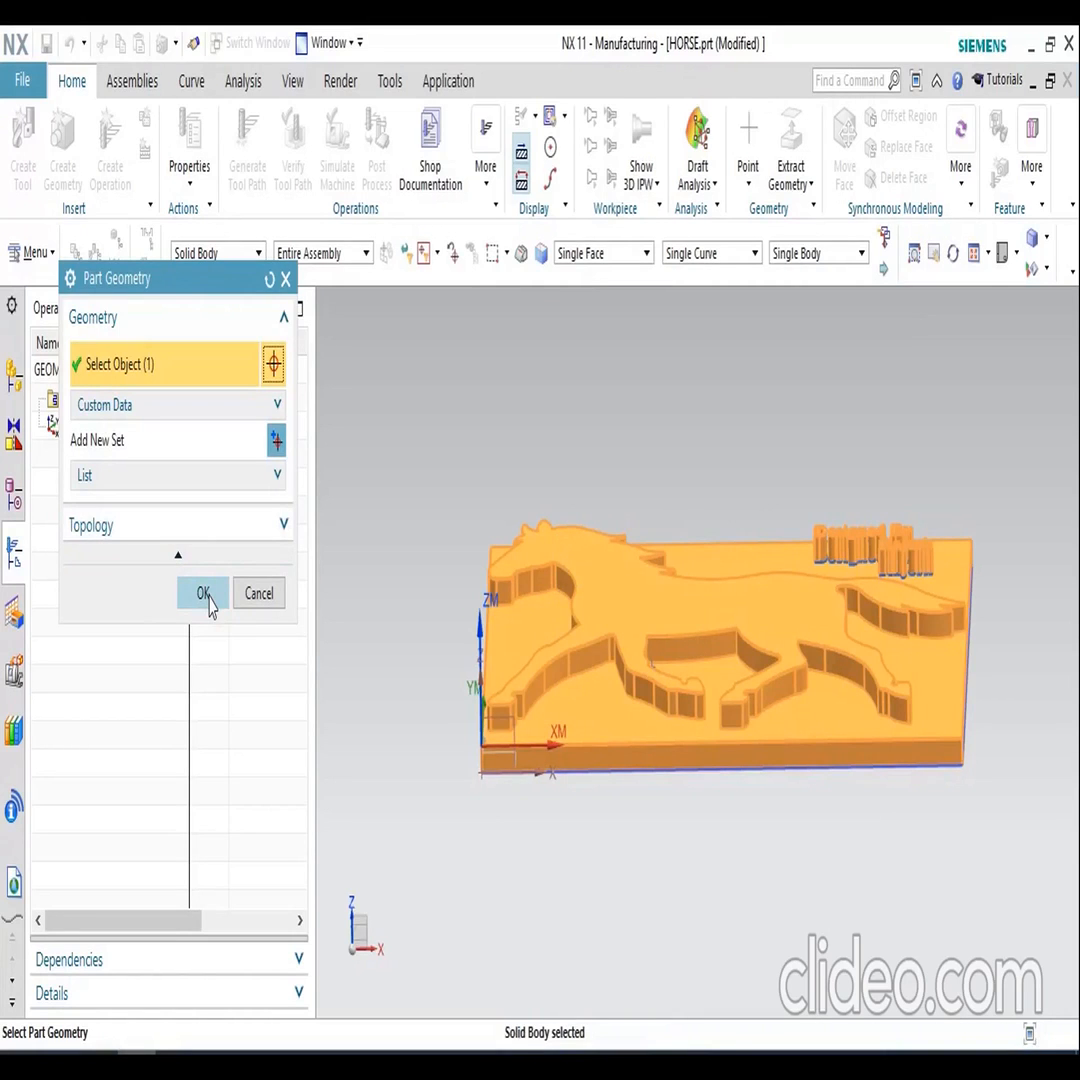
{"action": "left_click", "coordinate": [203, 594]}
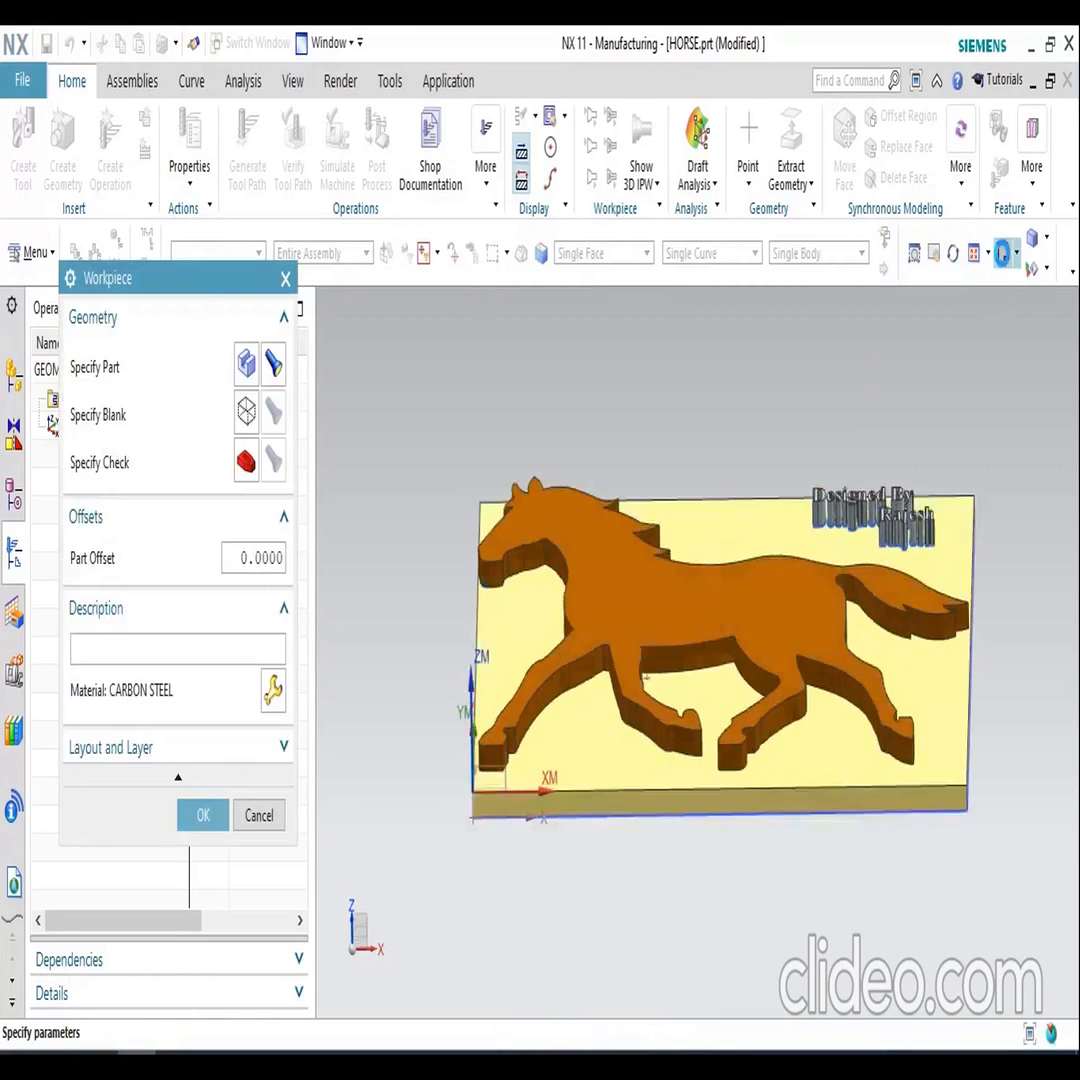
- Start specifying the workpiece's blank geometry and set its type to Bounding Block
{"action": "left_click", "coordinate": [1003, 253]}
{"action": "scroll", "coordinate": [669, 653], "scroll_direction": "down", "scroll_amount": 2}
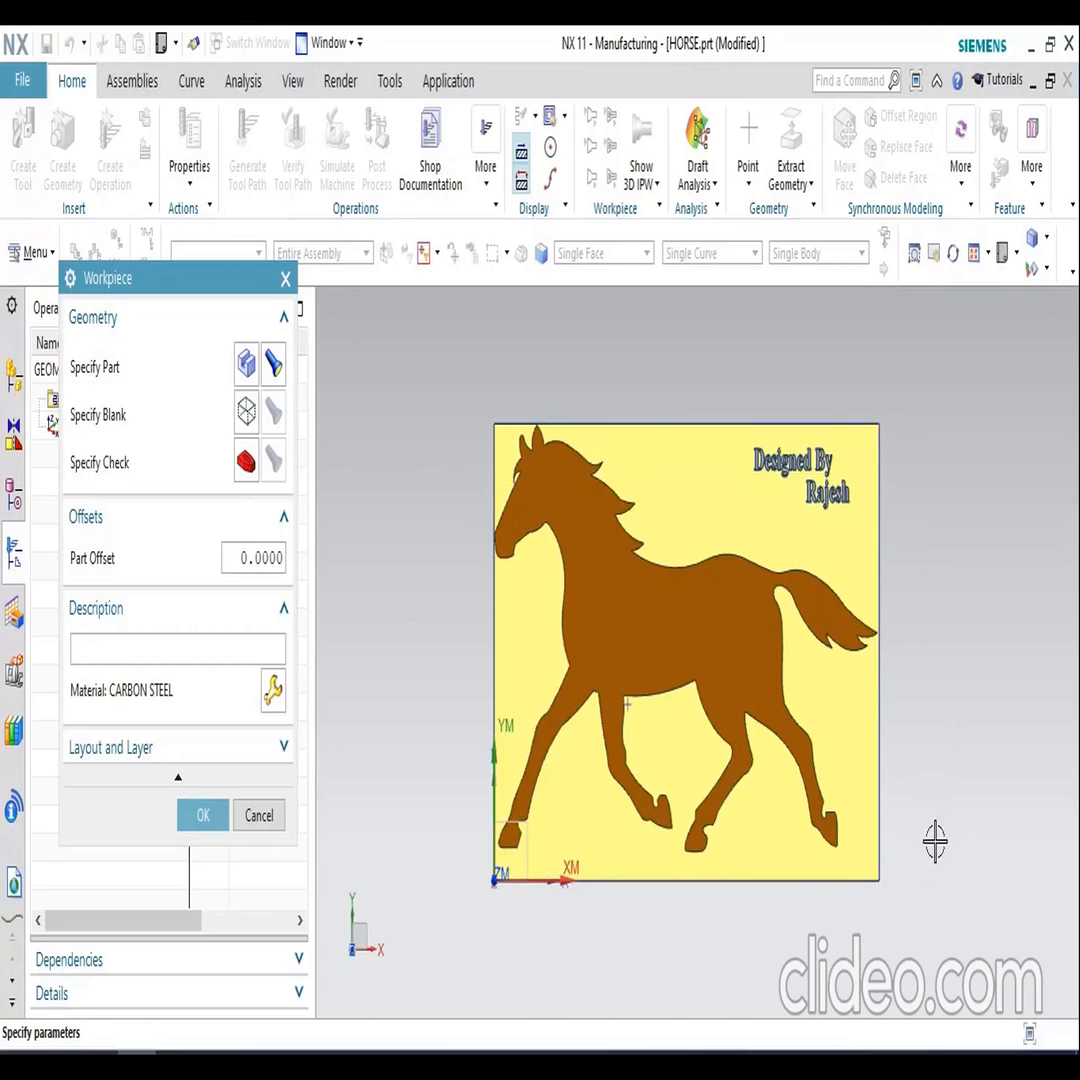
{"action": "left_click", "coordinate": [246, 413]}
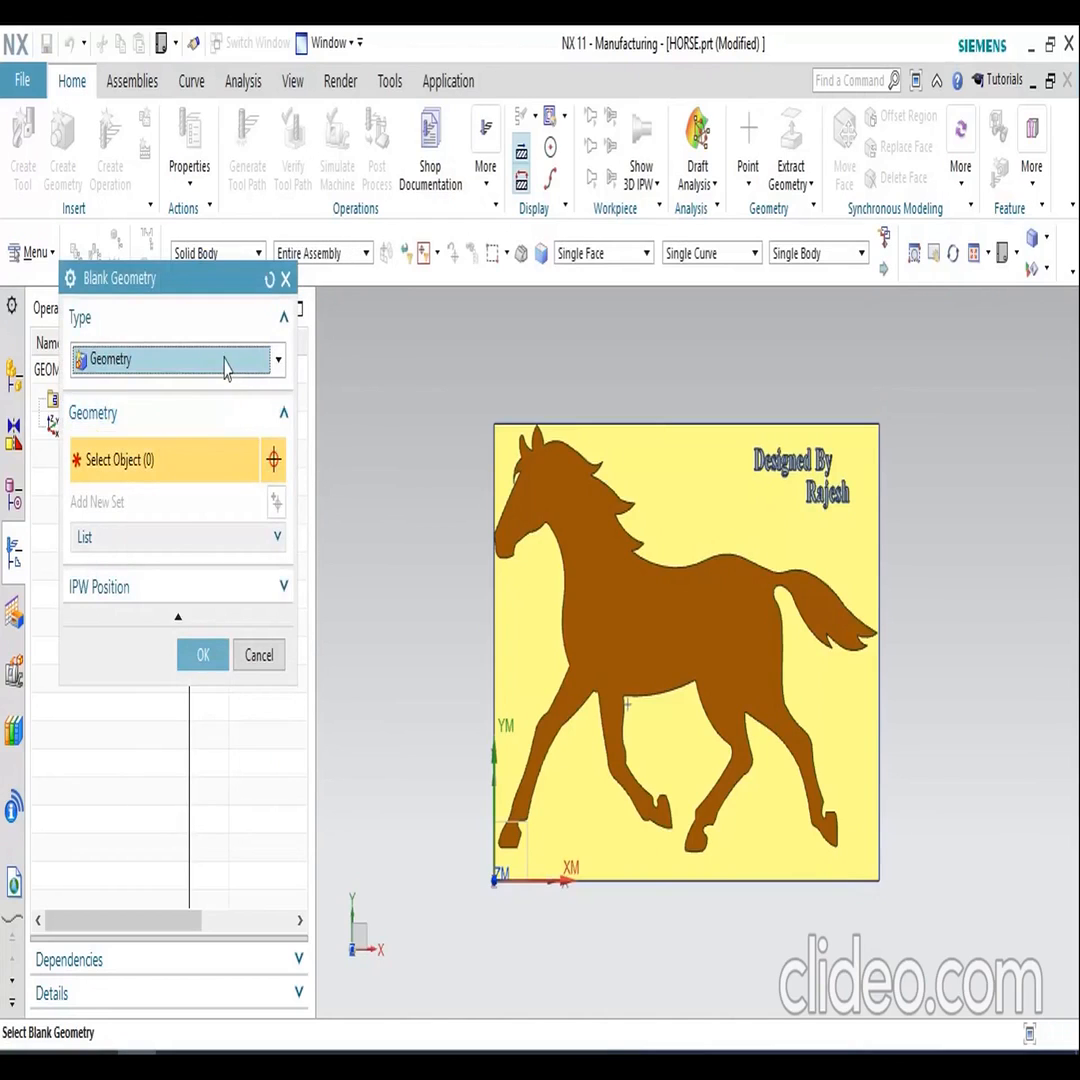
{"action": "left_click", "coordinate": [224, 366]}
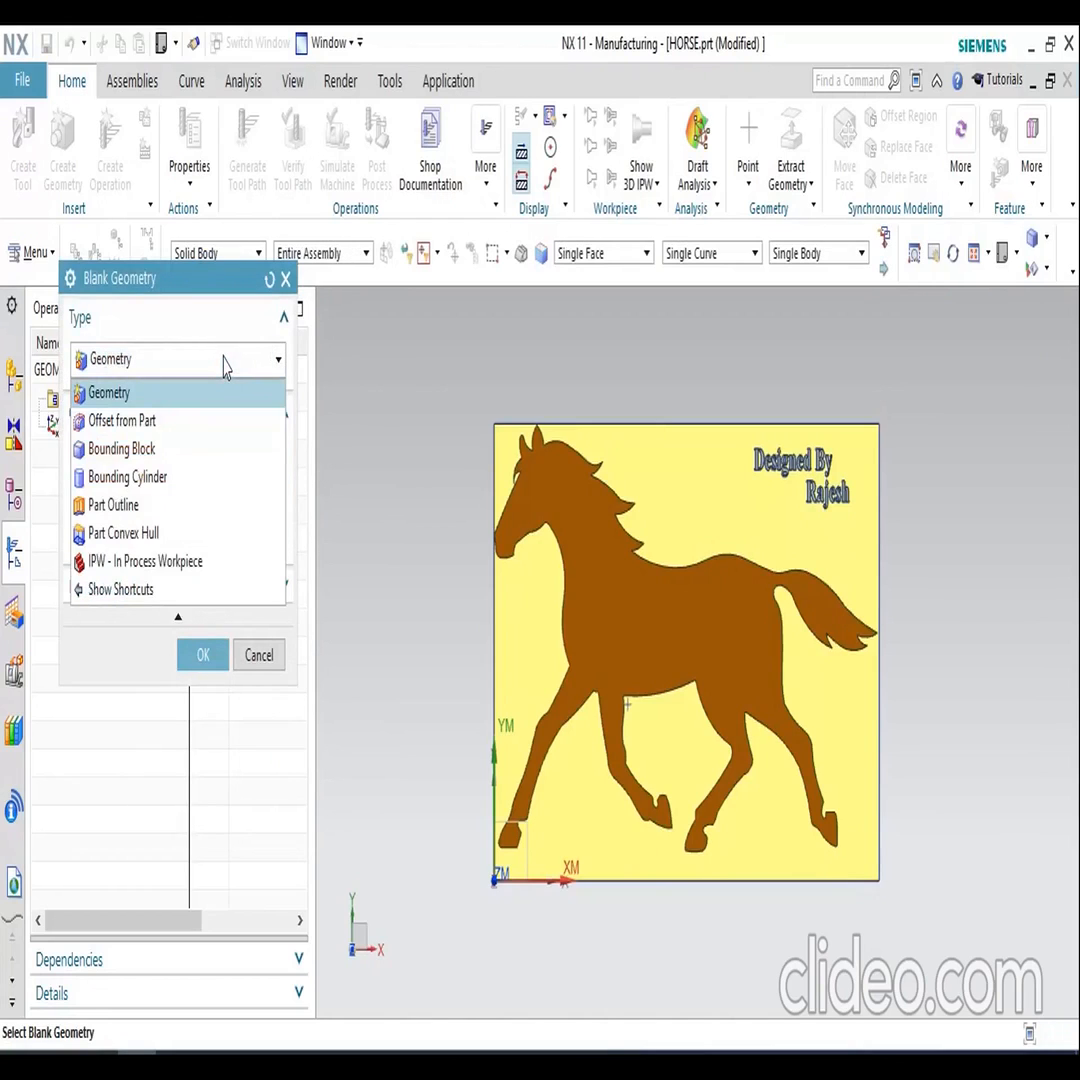
{"action": "left_click", "coordinate": [167, 457]}
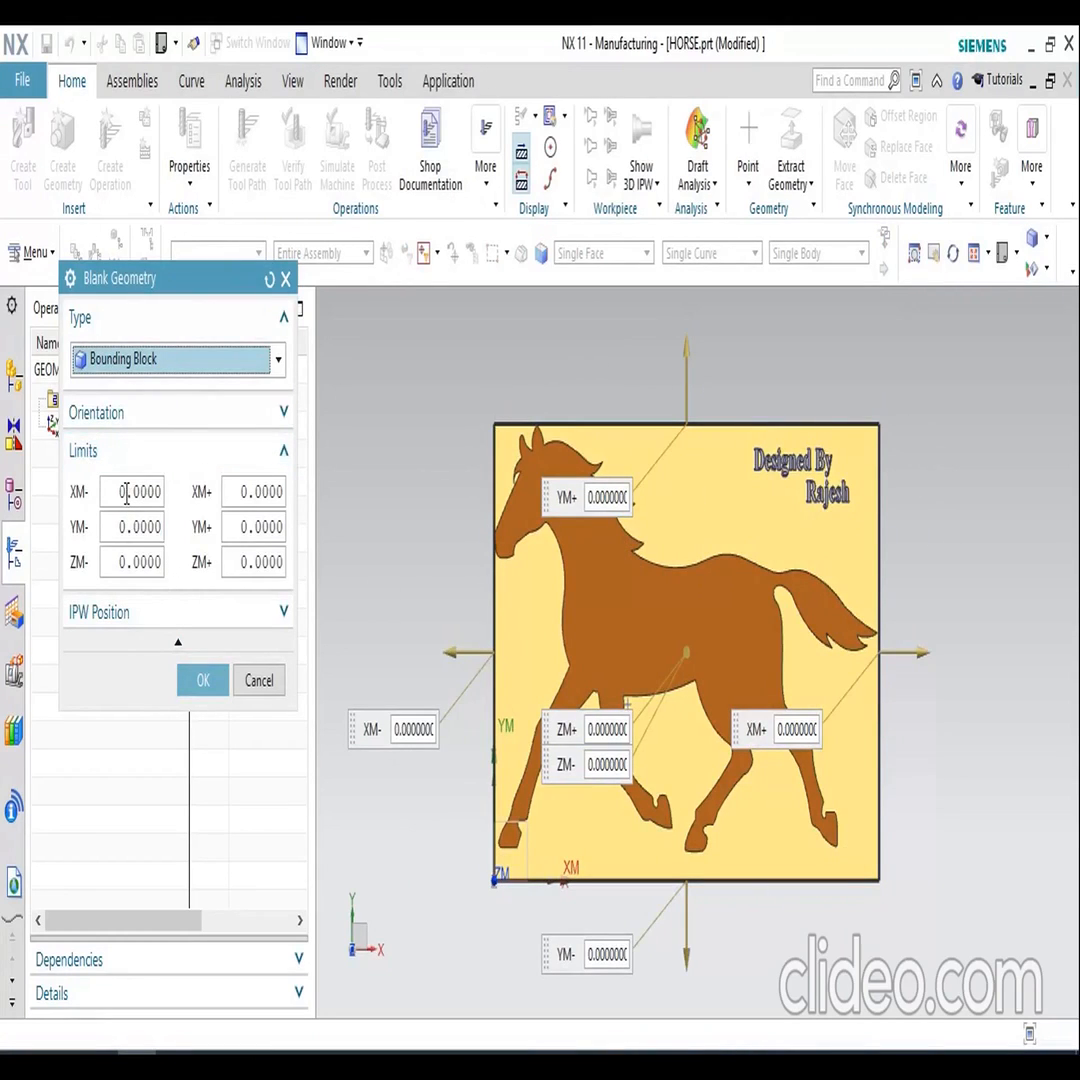
- Set the bounding block's XM+ limit to 5
{"action": "left_click", "coordinate": [257, 492]}
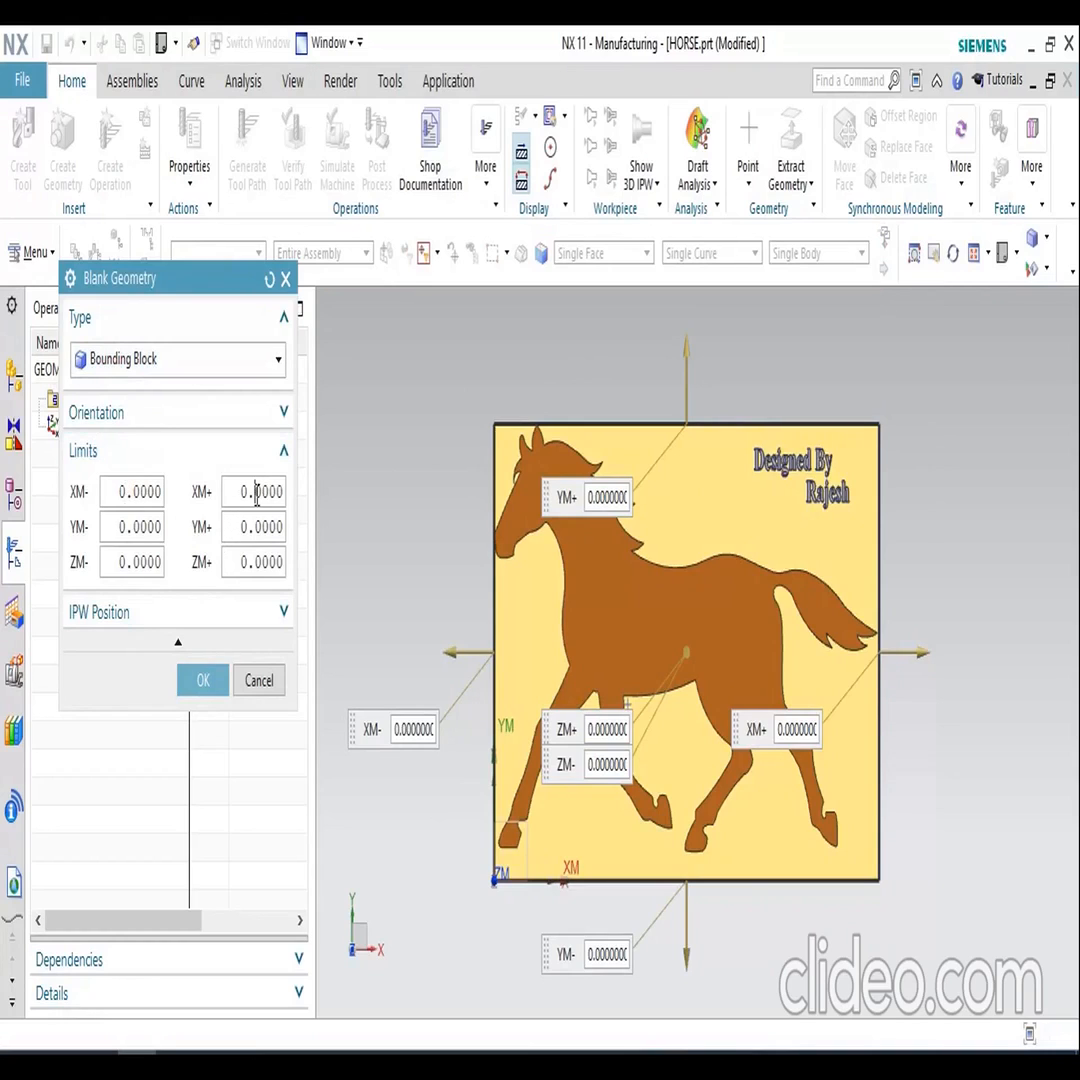
{"action": "left_click_drag", "start_coordinate": [246, 492], "coordinate": [229, 491]}
{"action": "type", "text": "5"}
{"action": "key", "text": "Return"}
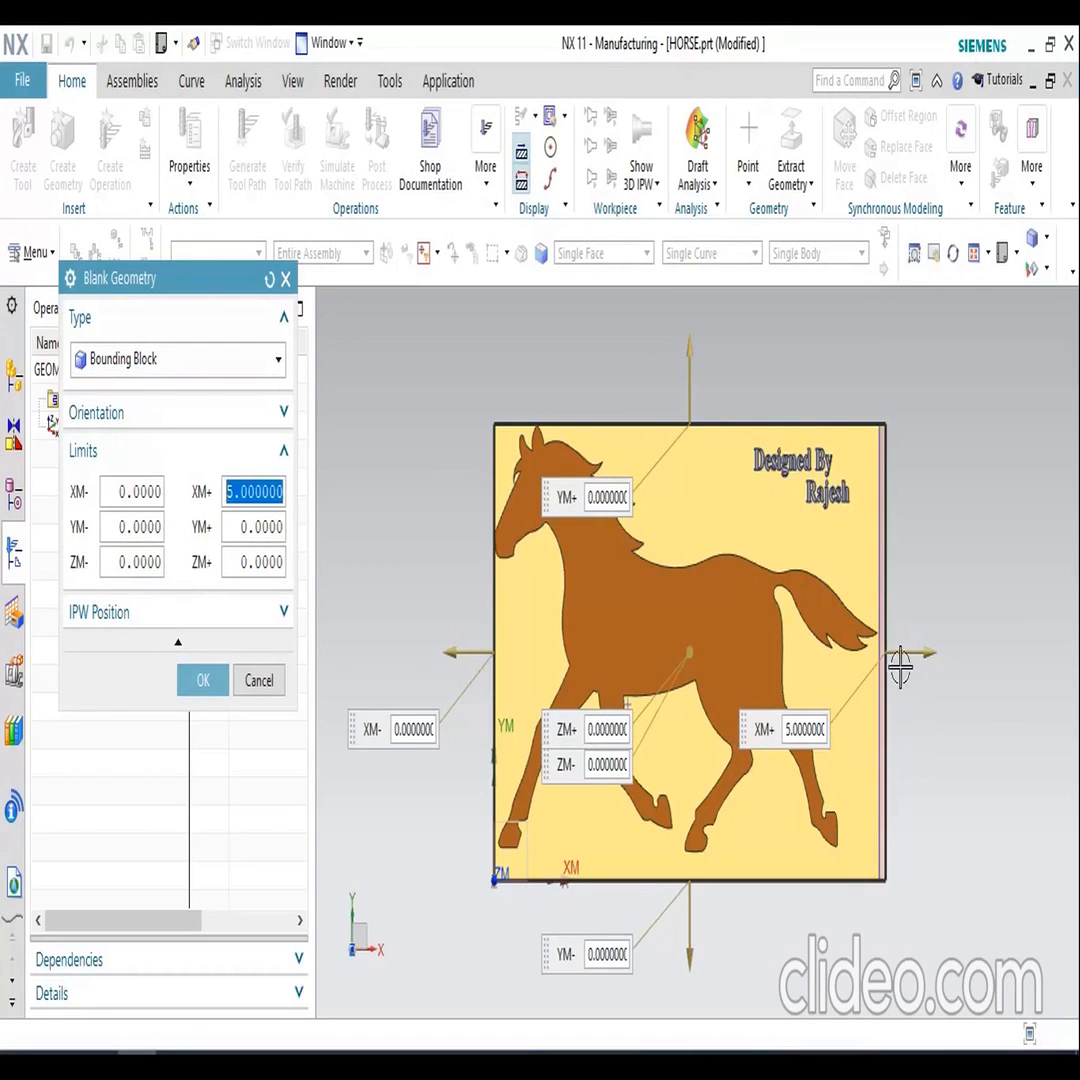
- Stretch the bounding block beyond the plate to limits of about XM+ 14.76, YM+ 8.89, XM- 17.16 and YM- 12.16
{"action": "mouse_move", "coordinate": [928, 651]}
{"action": "left_mouse_down"}
{"action": "mouse_move", "coordinate": [960, 653]}
{"action": "mouse_move", "coordinate": [940, 655]}
{"action": "left_mouse_up"}
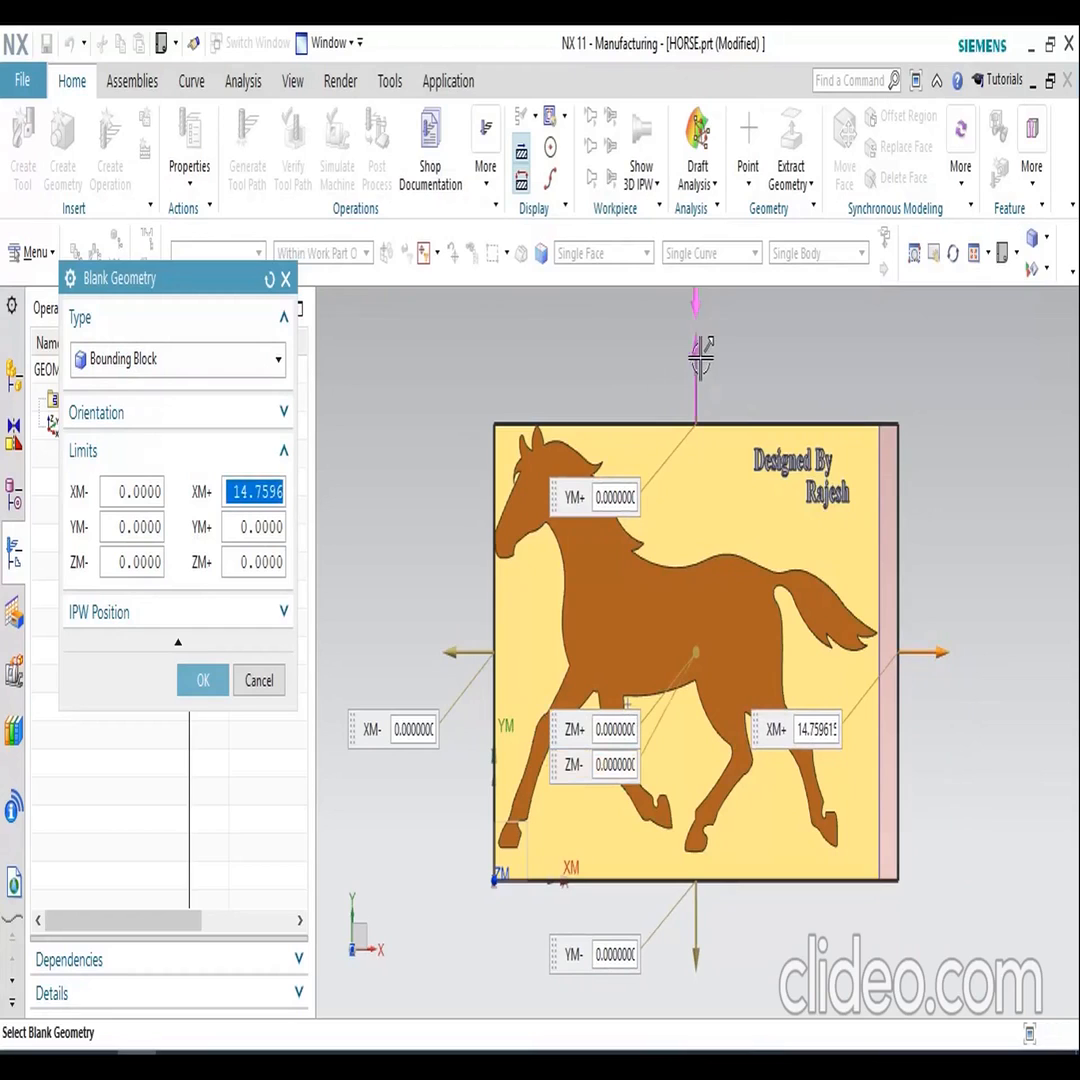
{"action": "mouse_move", "coordinate": [697, 350]}
{"action": "left_mouse_down"}
{"action": "mouse_move", "coordinate": [694, 316]}
{"action": "mouse_move", "coordinate": [694, 330]}
{"action": "left_mouse_up"}
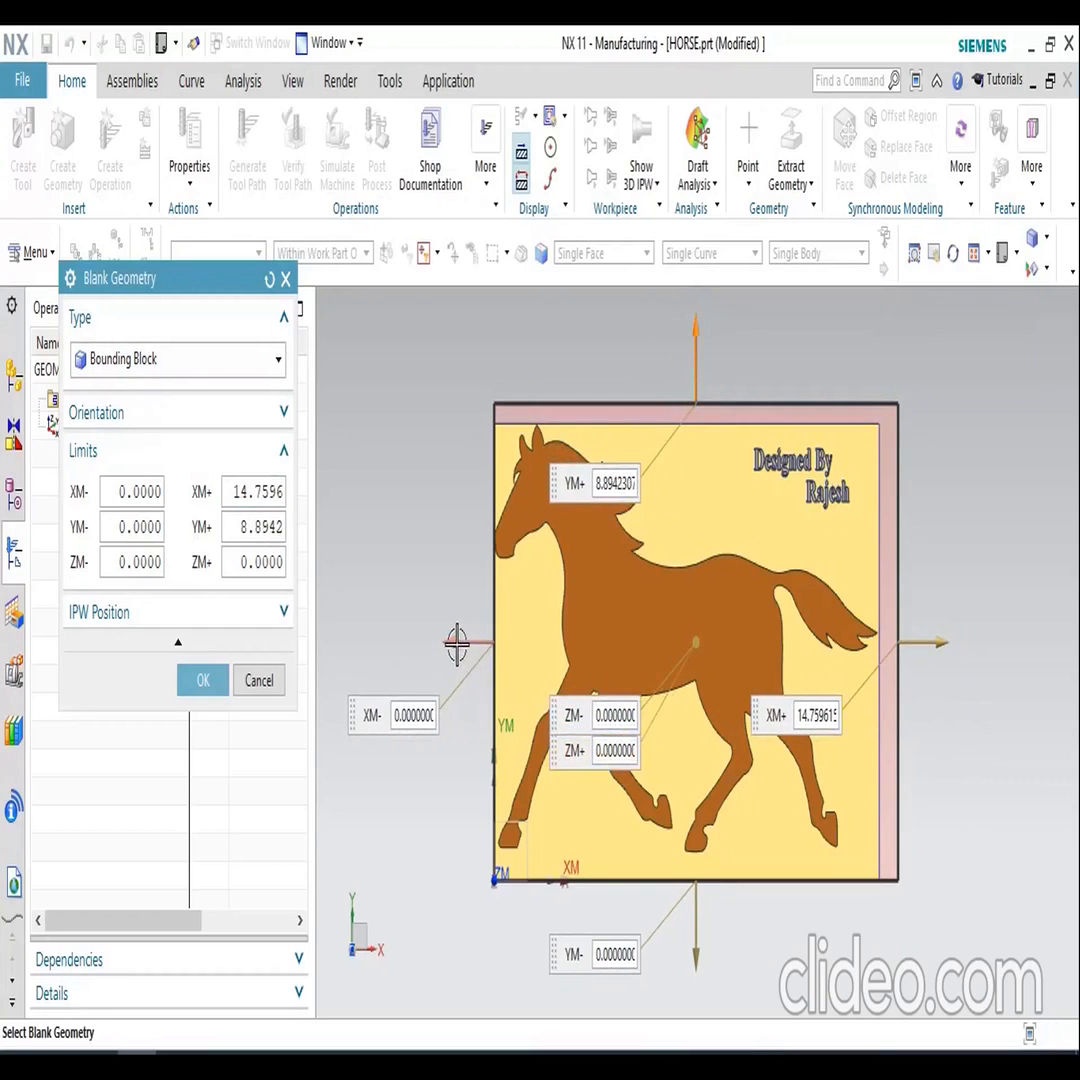
{"action": "left_click_drag", "start_coordinate": [453, 639], "coordinate": [428, 641]}
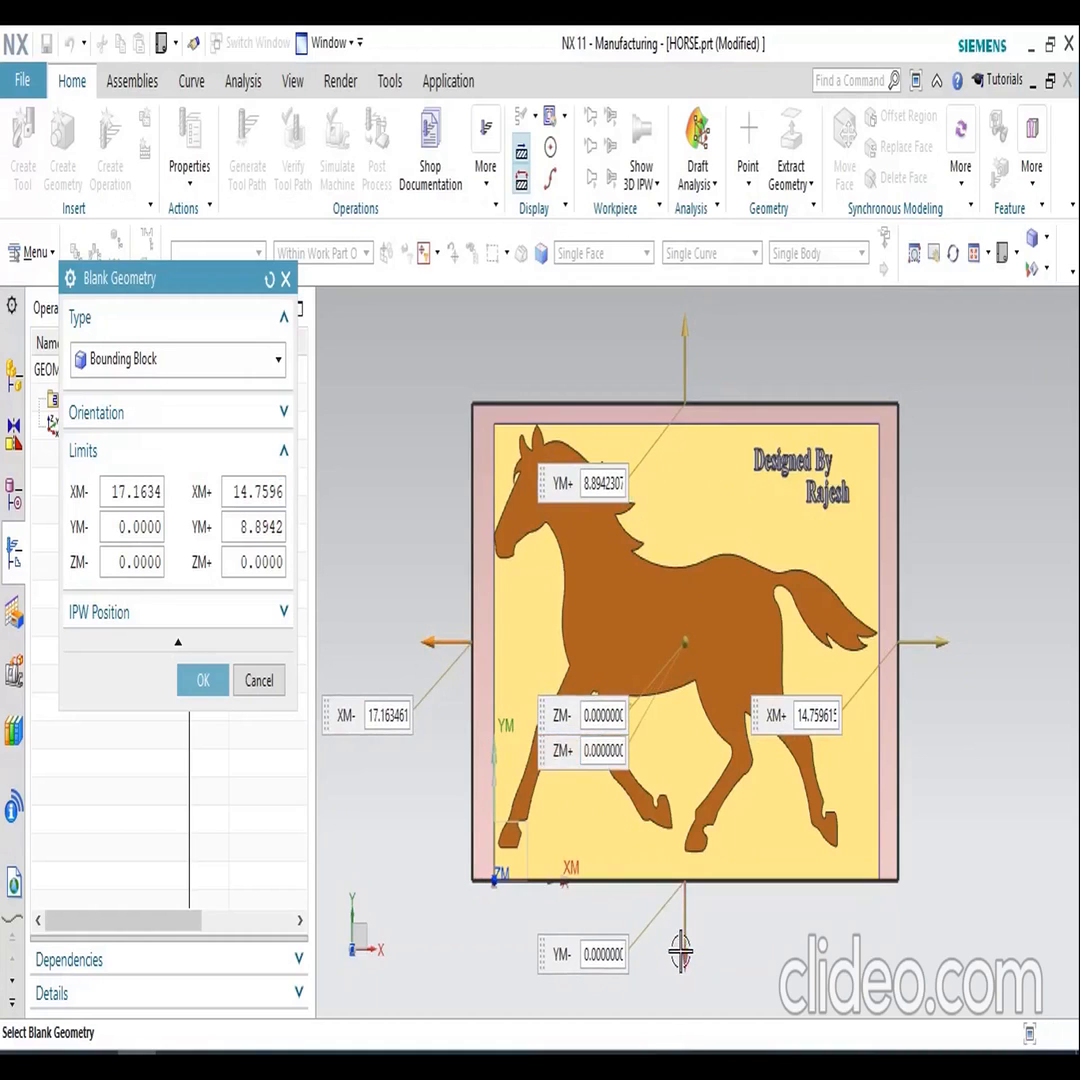
{"action": "left_click_drag", "start_coordinate": [682, 960], "coordinate": [681, 977]}
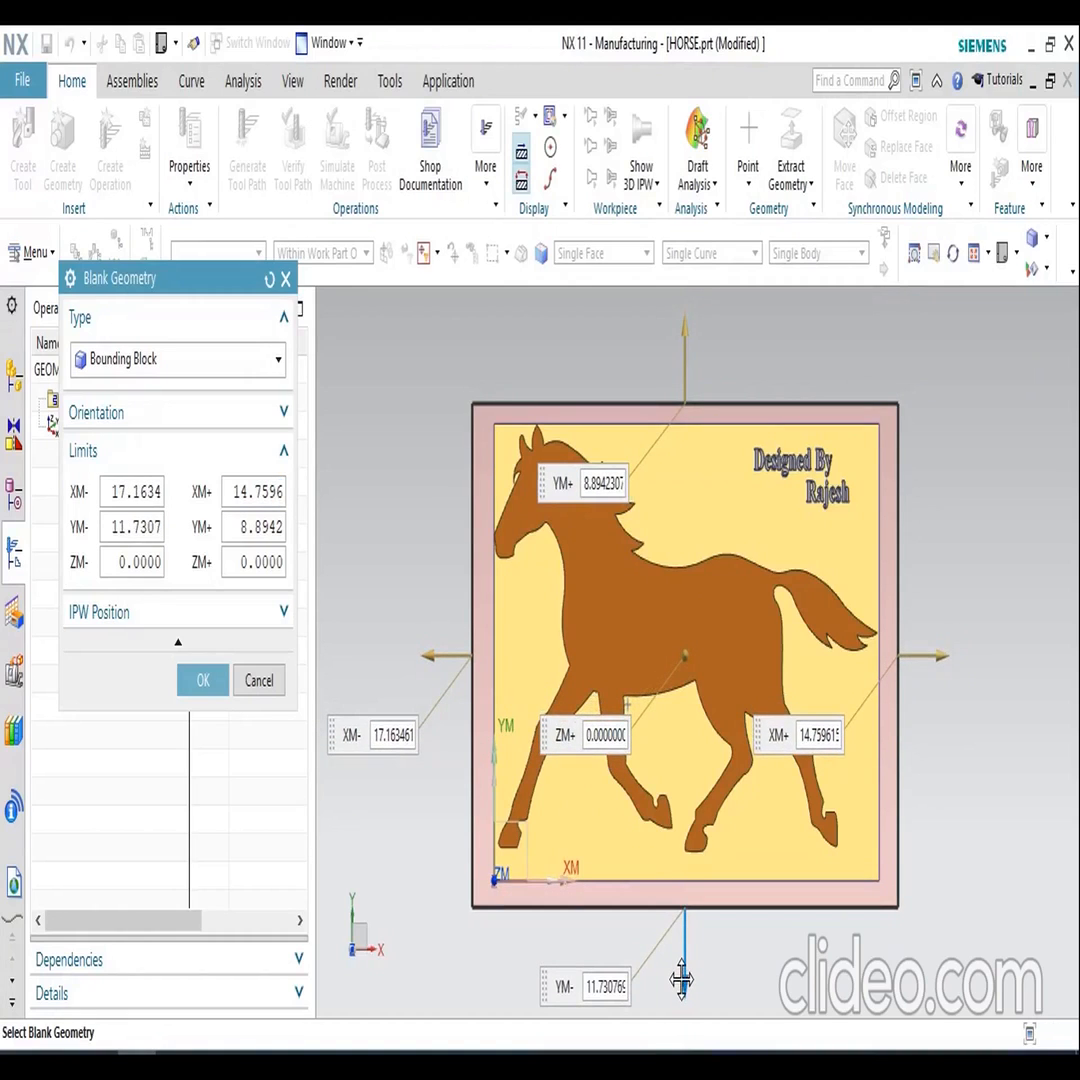
{"action": "left_click_drag", "start_coordinate": [682, 979], "coordinate": [682, 980]}
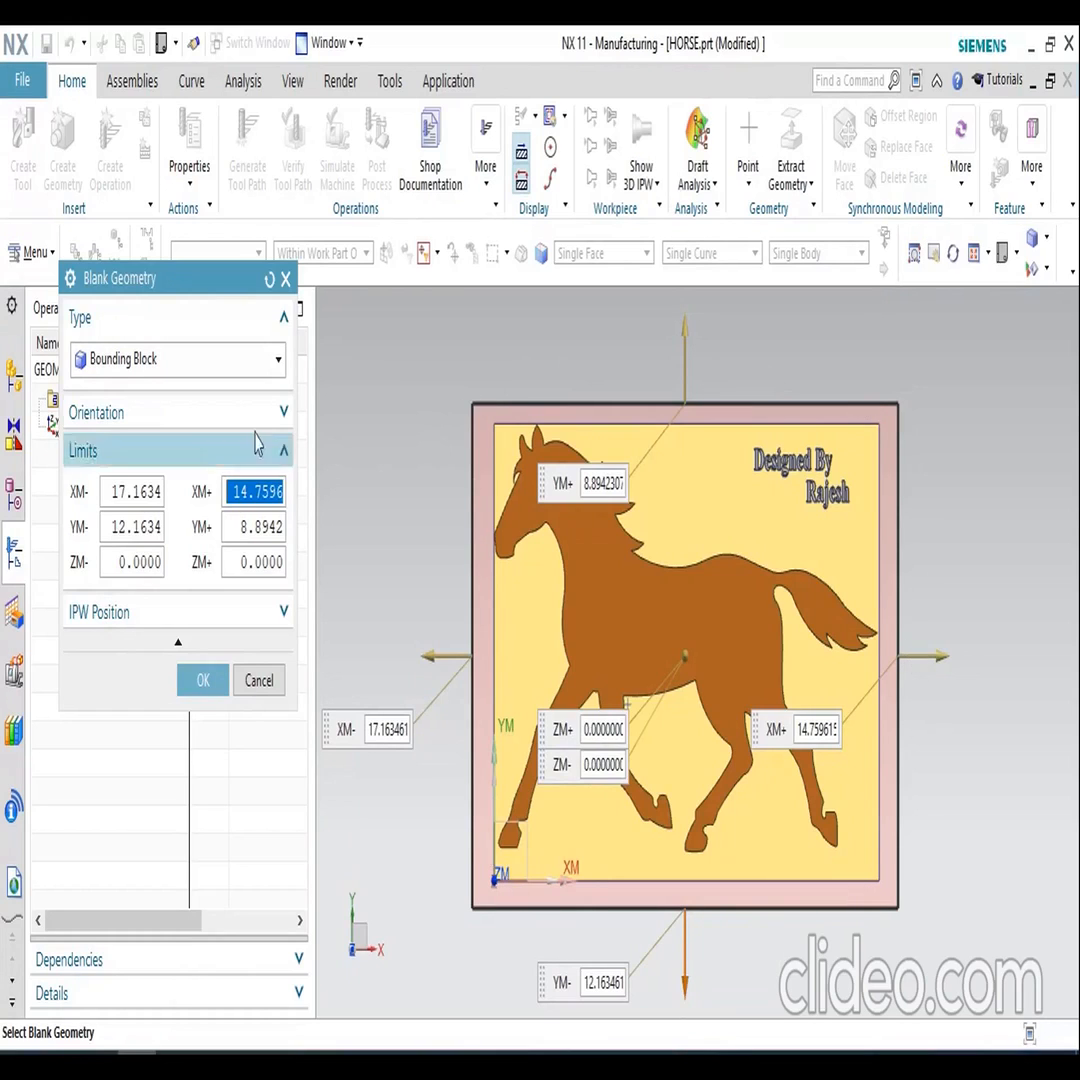
- Try a Bounding Cylinder blank with its ZM+ limit extended to about 77.07, and return the type to Bounding Block
{"action": "left_click", "coordinate": [177, 365]}
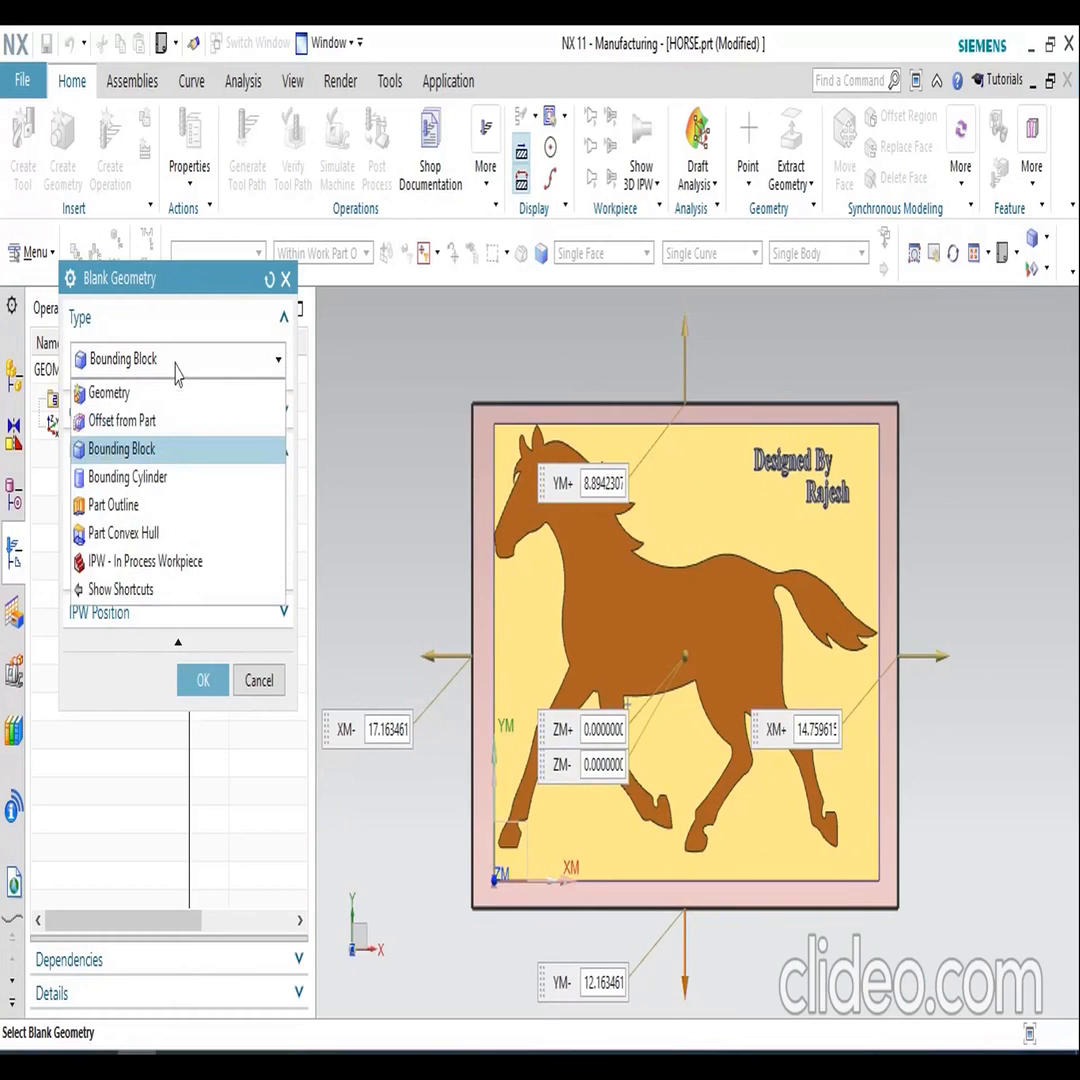
{"action": "left_click", "coordinate": [156, 480]}
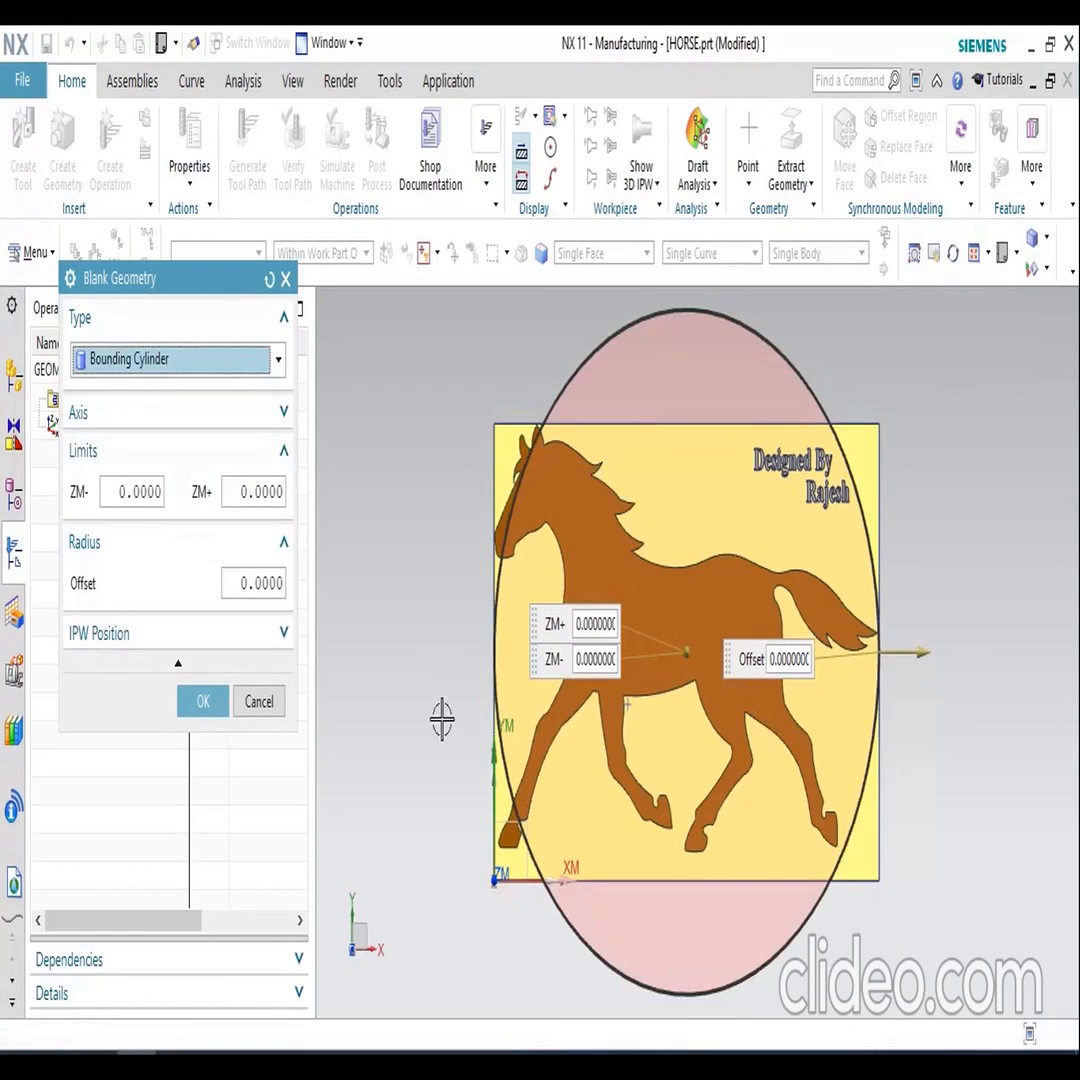
{"action": "middle_click_drag", "start_coordinate": [717, 675], "coordinate": [902, 656]}
{"action": "left_click_drag", "start_coordinate": [686, 549], "coordinate": [680, 381]}
{"action": "middle_click_drag", "start_coordinate": [736, 456], "coordinate": [885, 644]}
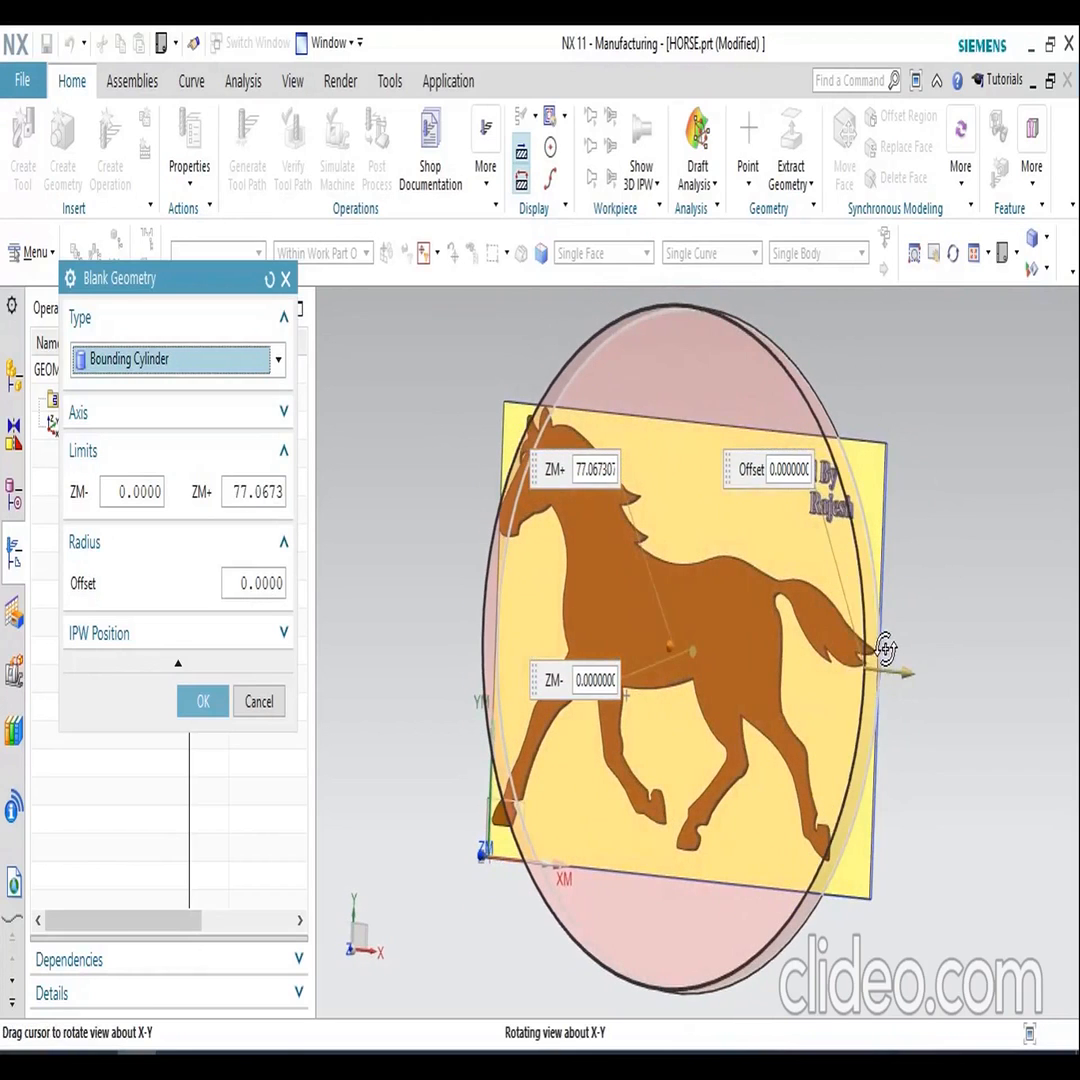
{"action": "left_click", "coordinate": [177, 360]}
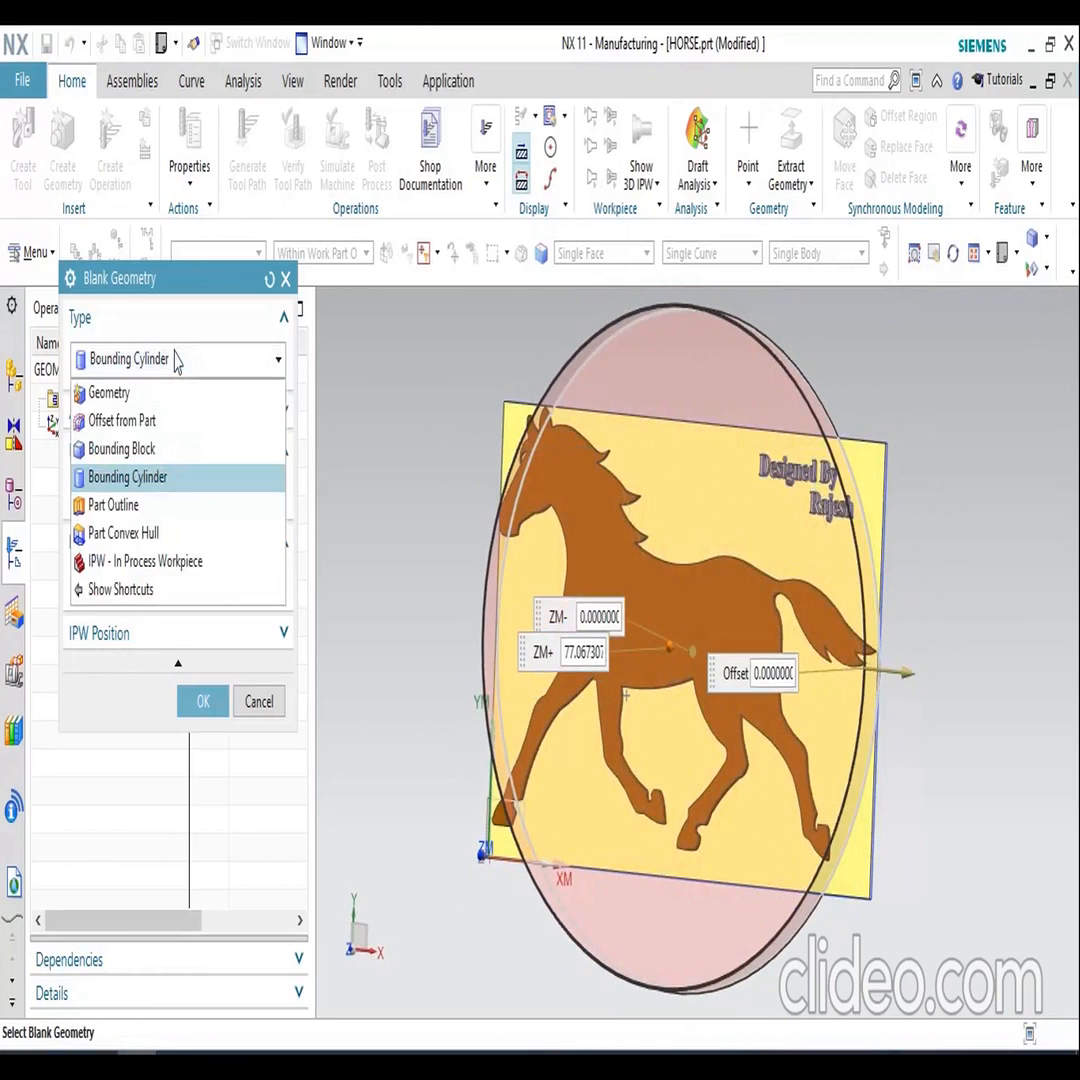
{"action": "left_click", "coordinate": [155, 450]}
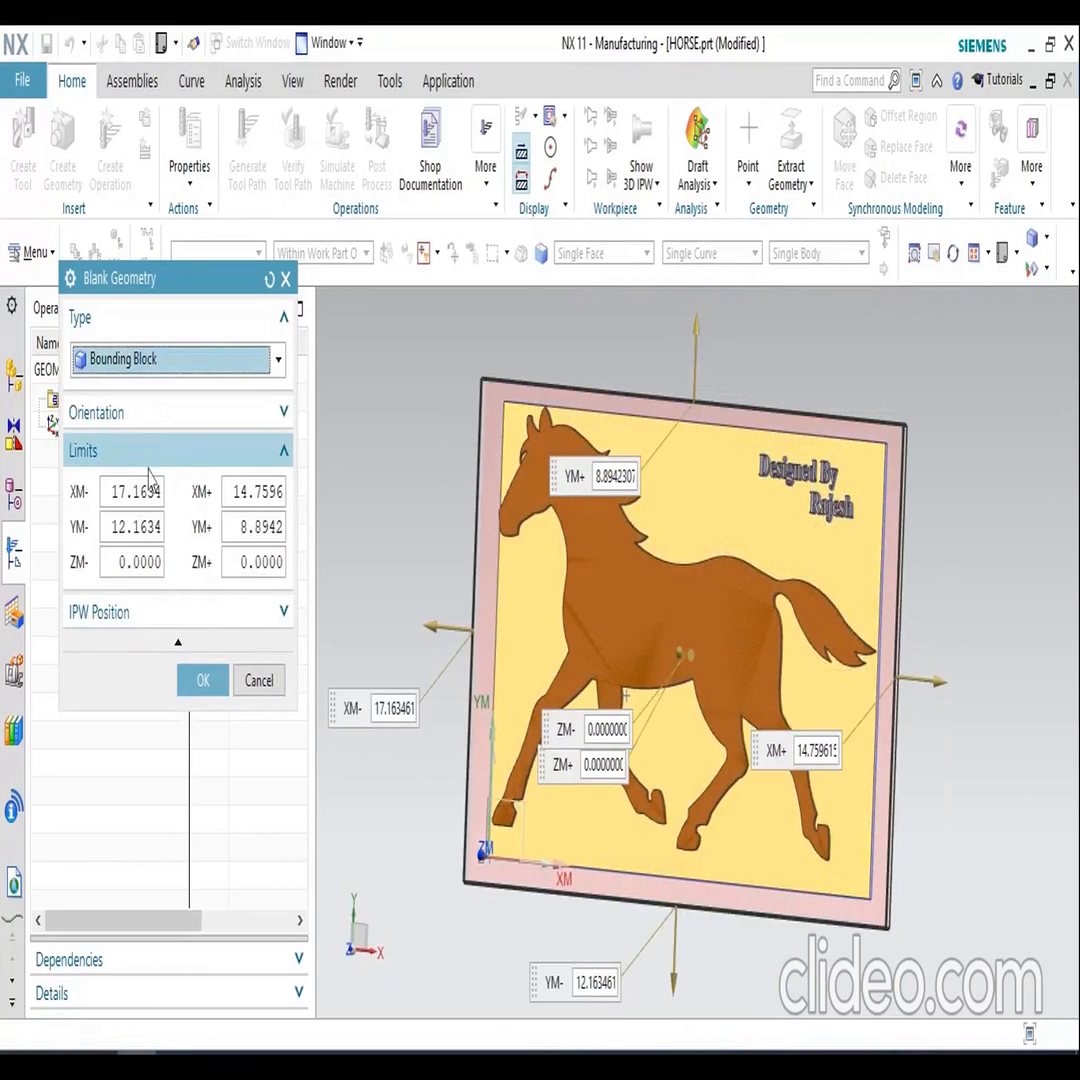
- Set the bounding block's XM- and XM+ limits to 0
{"action": "double_click", "coordinate": [132, 491]}
{"action": "type", "text": "0"}
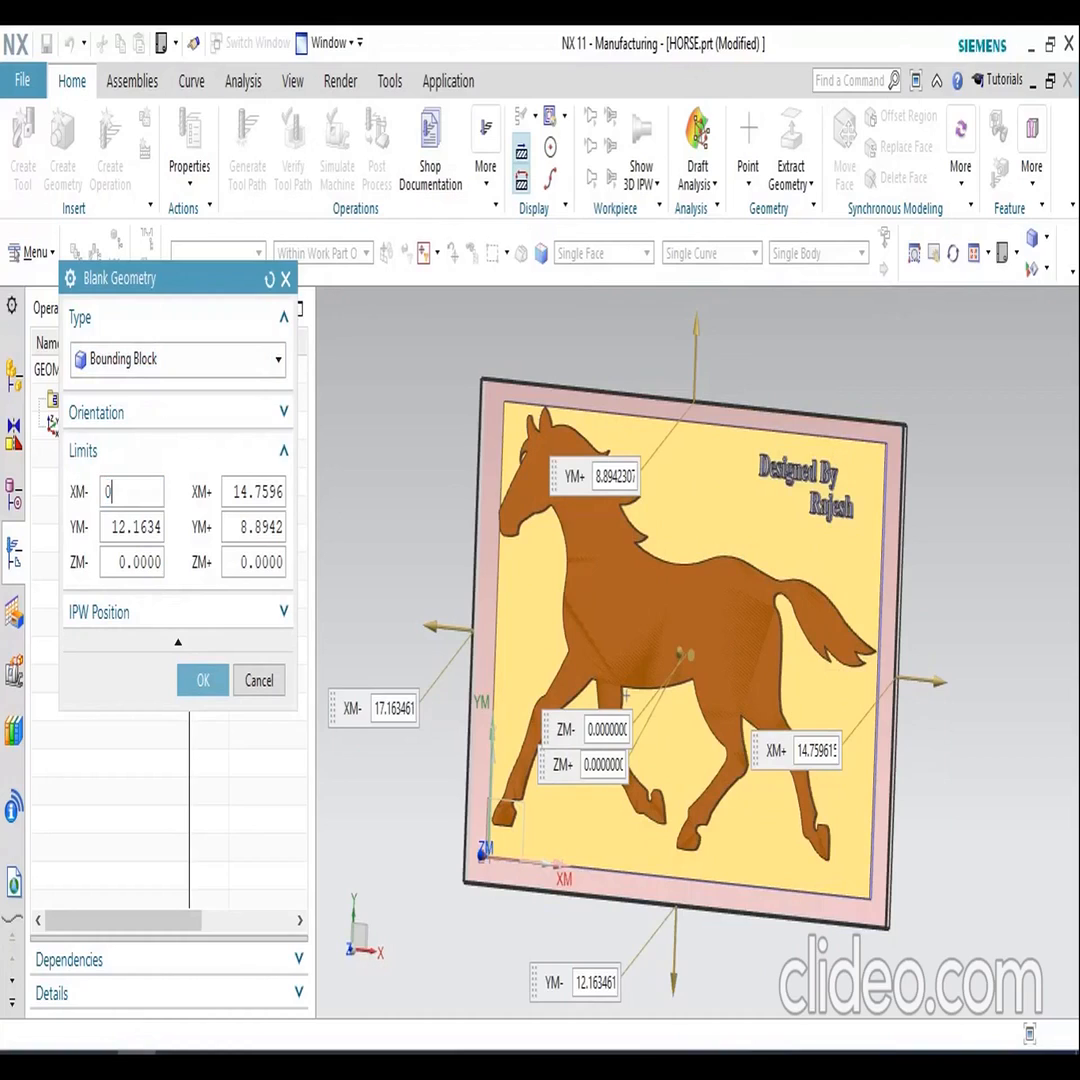
{"action": "key", "text": "Return"}
{"action": "left_click", "coordinate": [250, 491]}
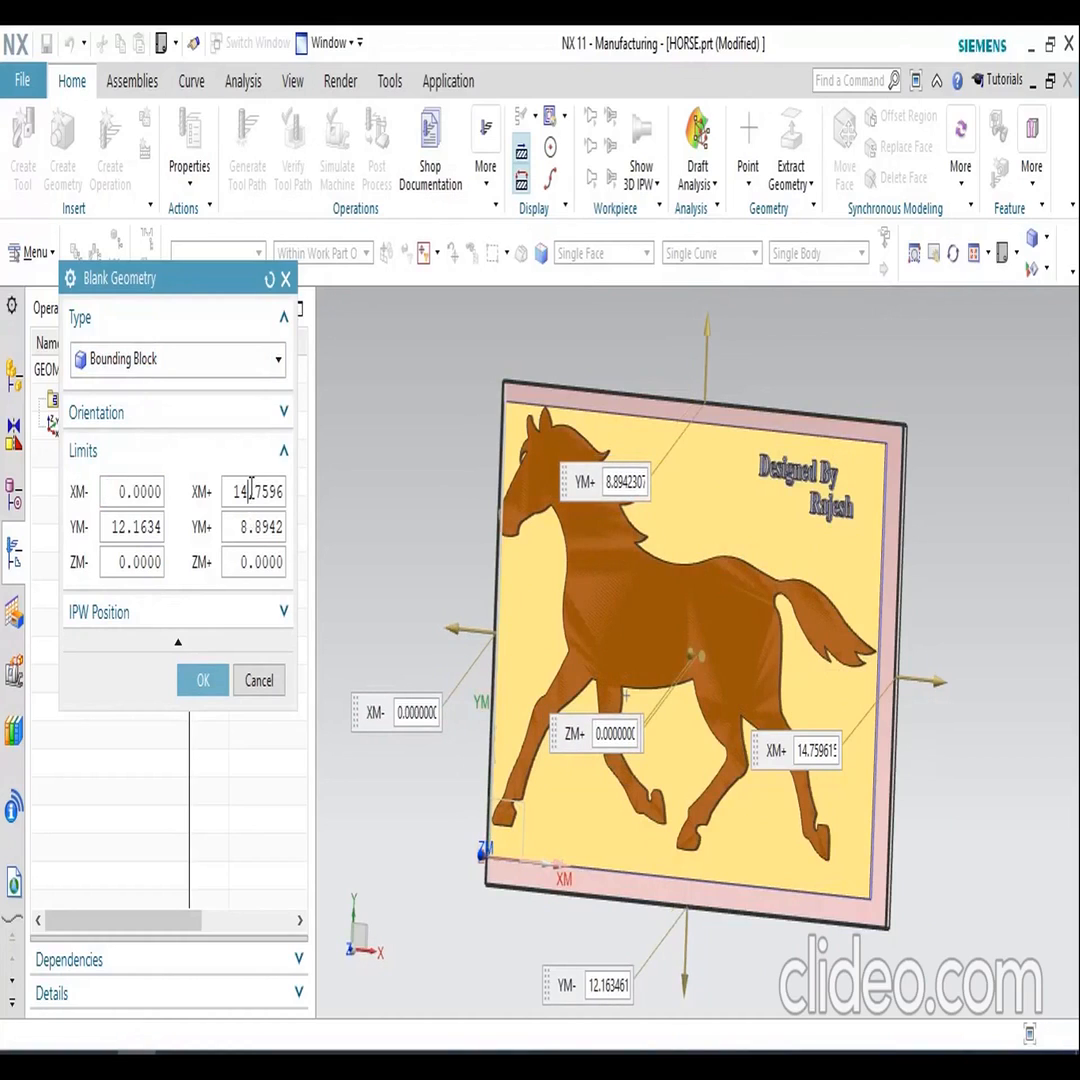
{"action": "double_click", "coordinate": [251, 491]}
{"action": "type", "text": "0"}
{"action": "key", "text": "Return"}
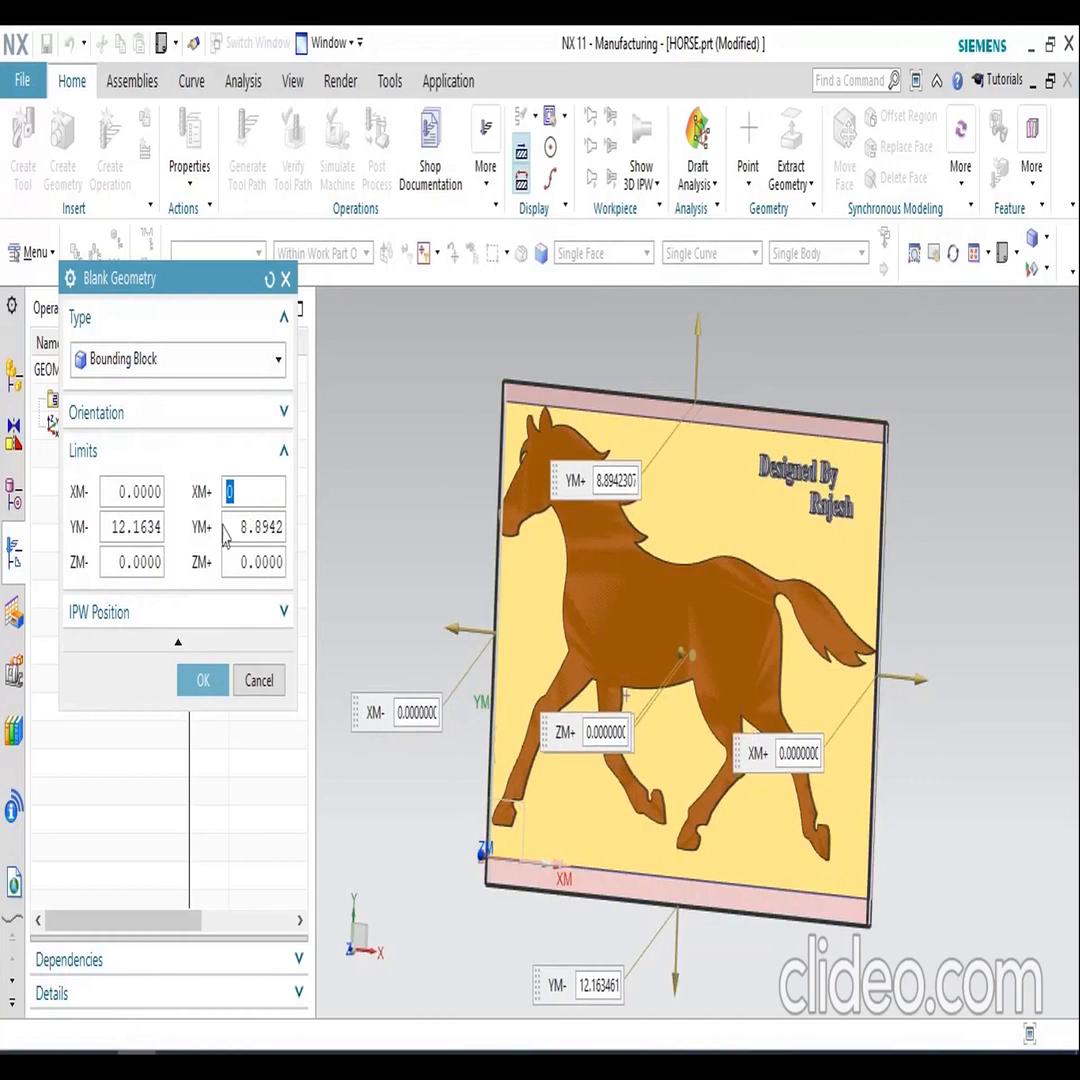
- Set the bounding block's YM- and YM+ limits to 0
{"action": "double_click", "coordinate": [135, 527]}
{"action": "type", "text": "0"}
{"action": "key", "text": "Return"}
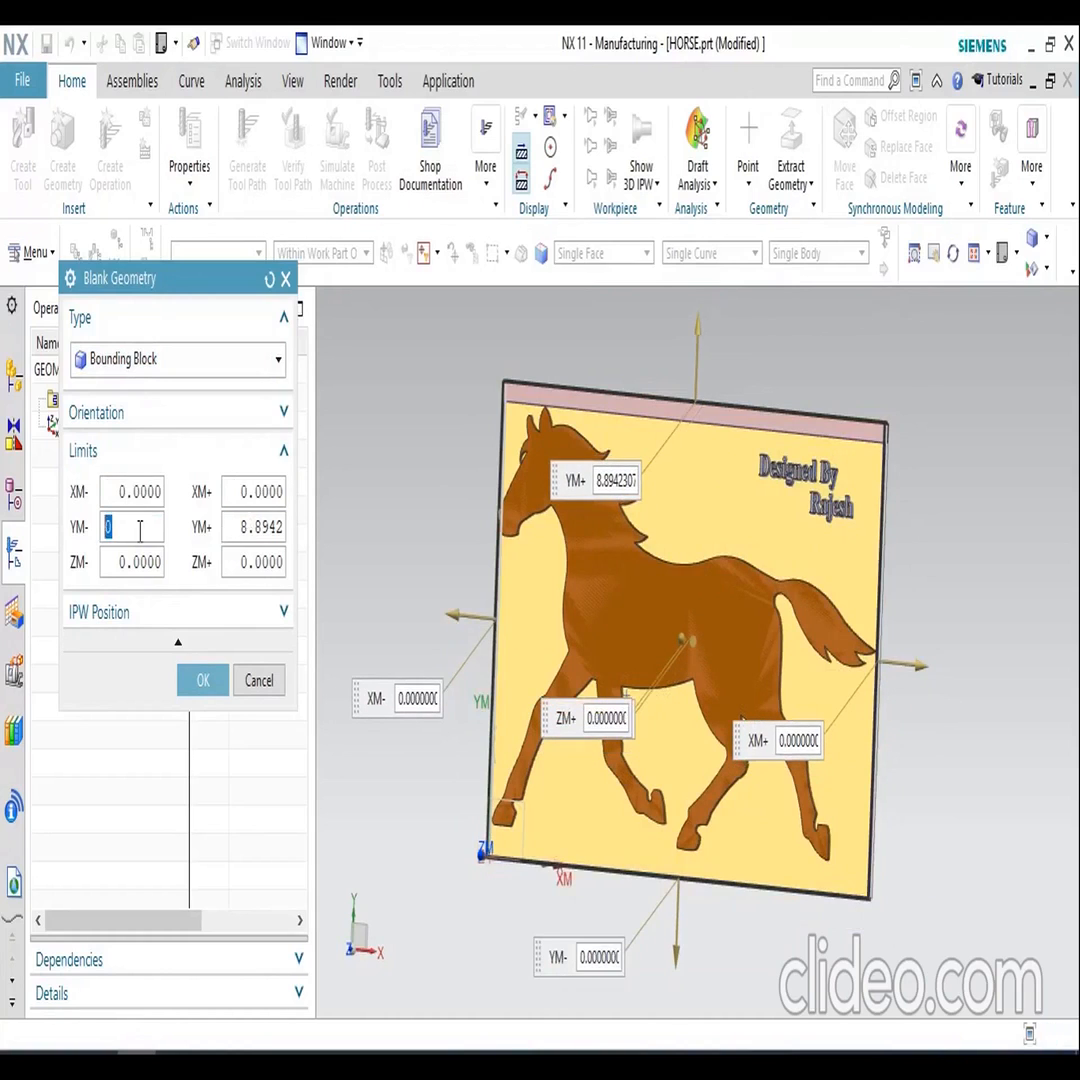
{"action": "double_click", "coordinate": [280, 527]}
{"action": "type", "text": "0"}
{"action": "key", "text": "Return"}
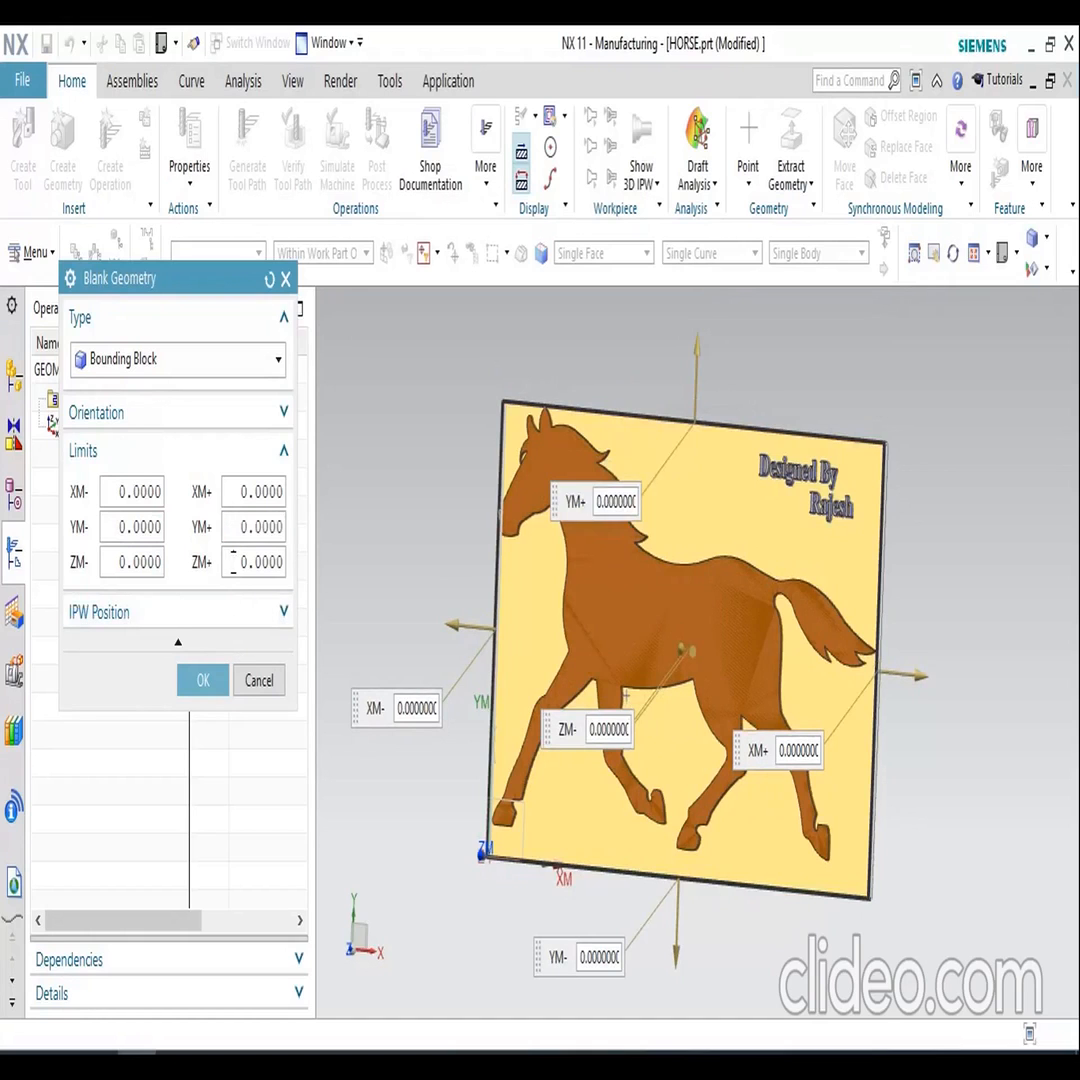
- Check the bounding block's fit around the part from the side and accept it as the workpiece's blank
{"action": "middle_click_drag", "start_coordinate": [653, 610], "coordinate": [673, 485]}
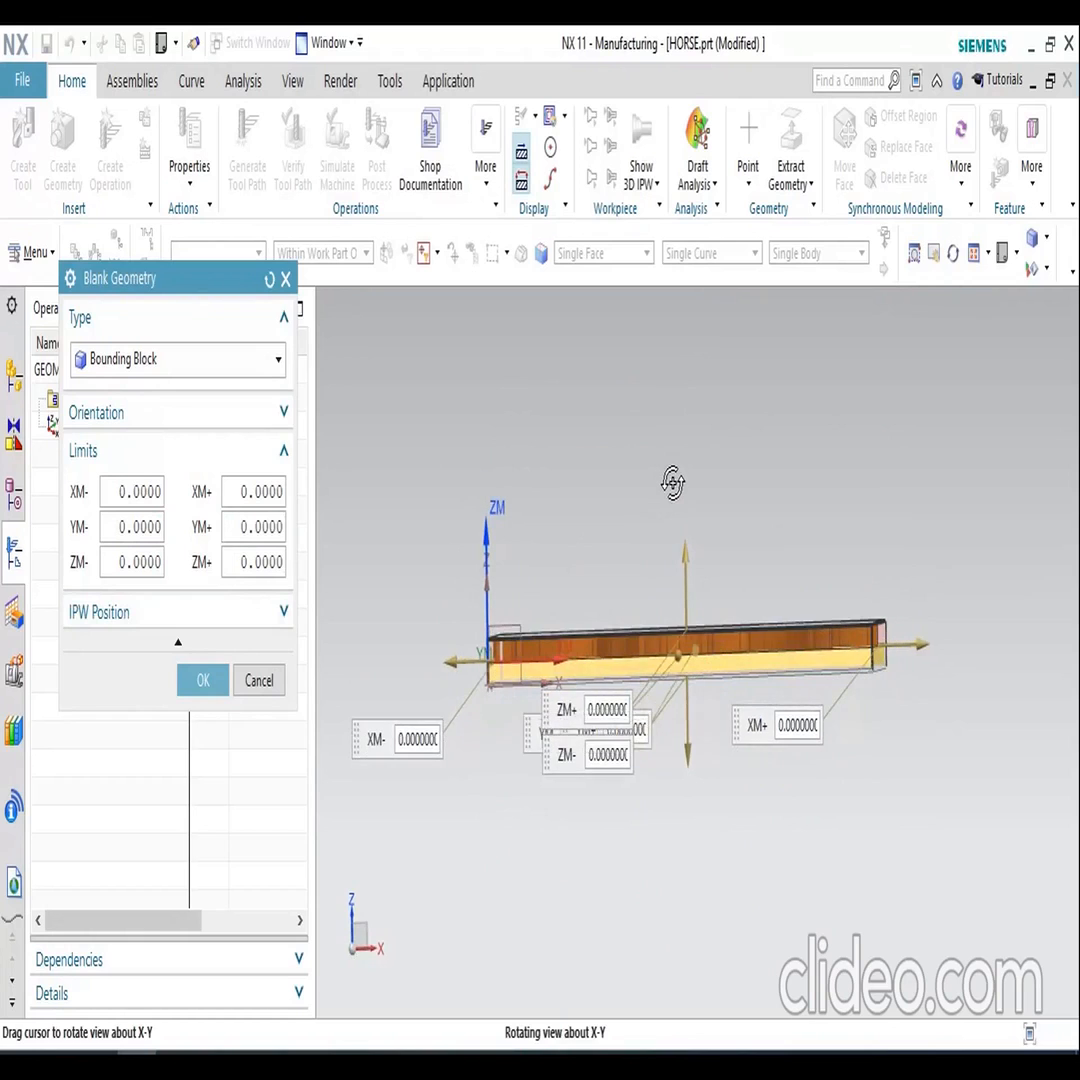
{"action": "scroll", "coordinate": [545, 662], "scroll_direction": "up", "scroll_amount": 3}
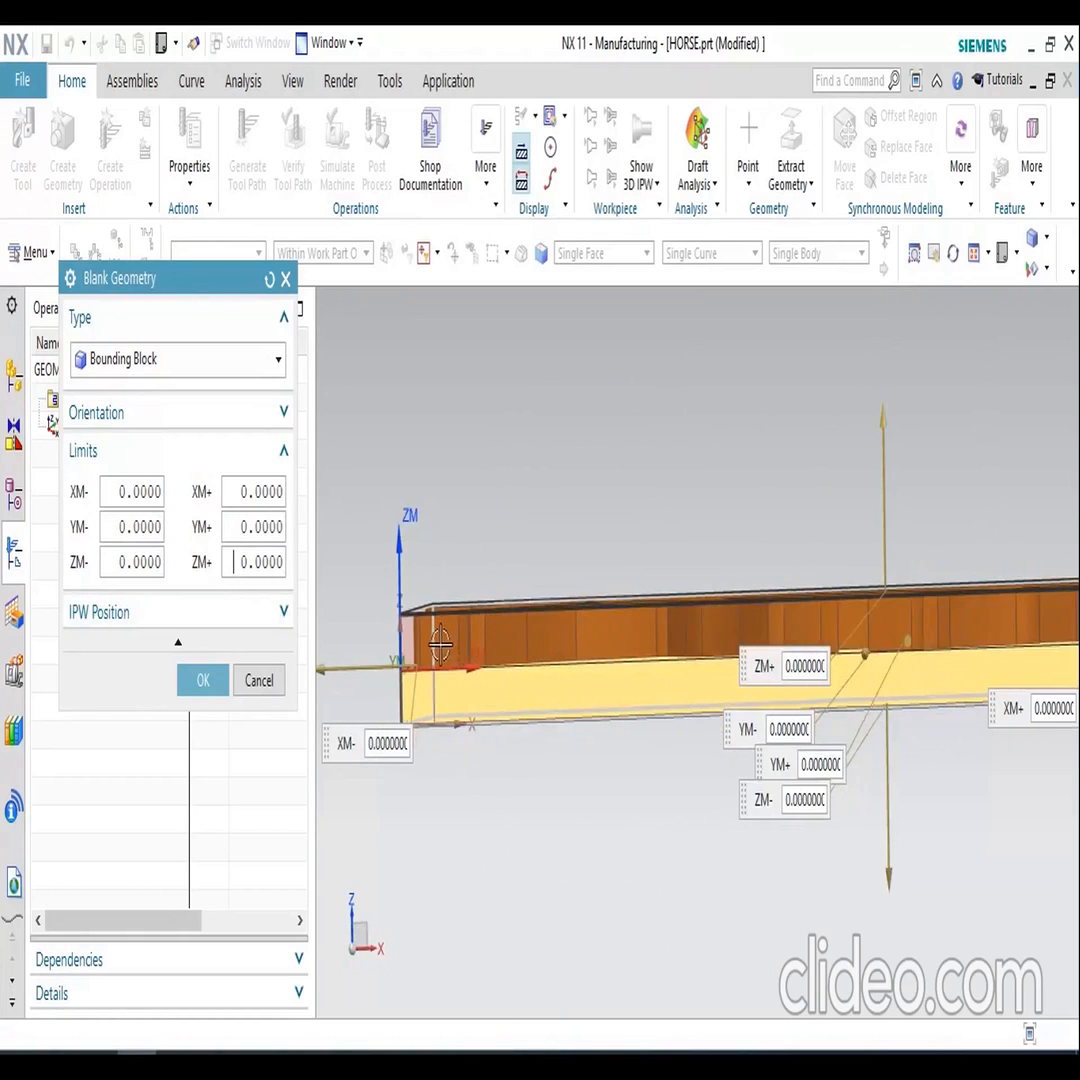
{"action": "scroll", "coordinate": [500, 636], "scroll_direction": "down", "scroll_amount": 3}
{"action": "middle_click_drag", "start_coordinate": [528, 512], "coordinate": [535, 563]}
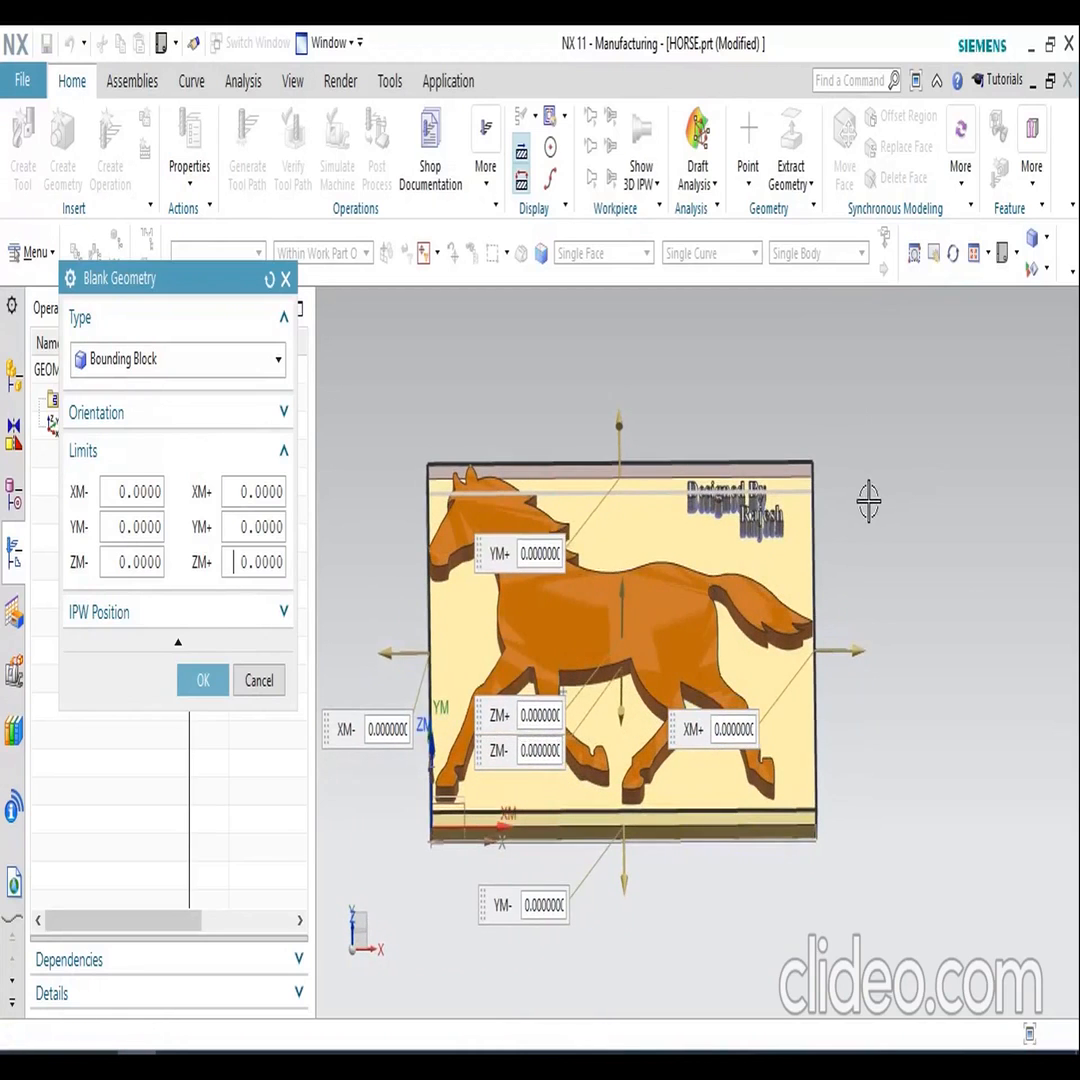
{"action": "scroll", "coordinate": [850, 520], "scroll_direction": "up", "scroll_amount": 2}
{"action": "left_click", "coordinate": [203, 680]}
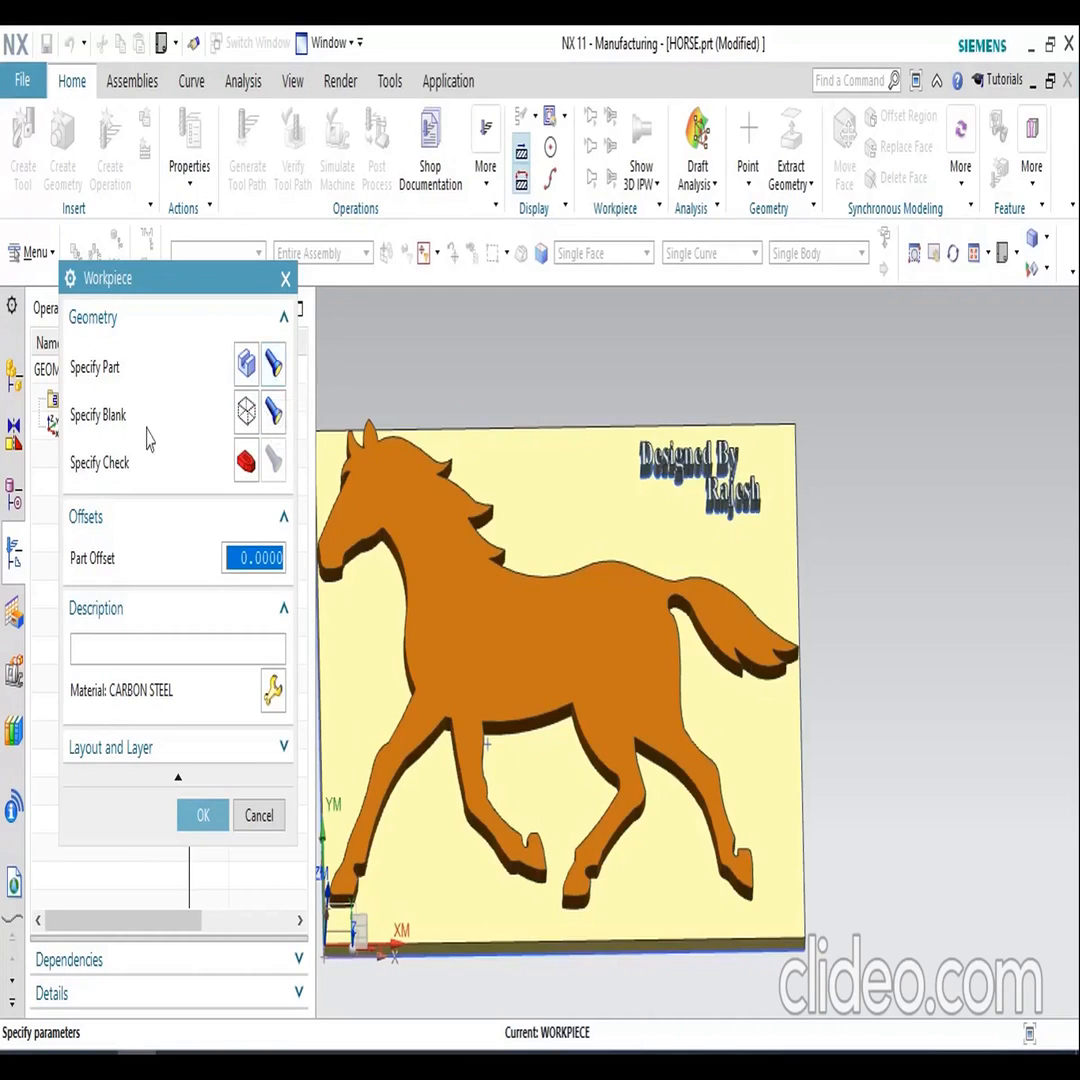
{"action": "scroll", "coordinate": [878, 422], "scroll_direction": "down", "scroll_amount": 1}
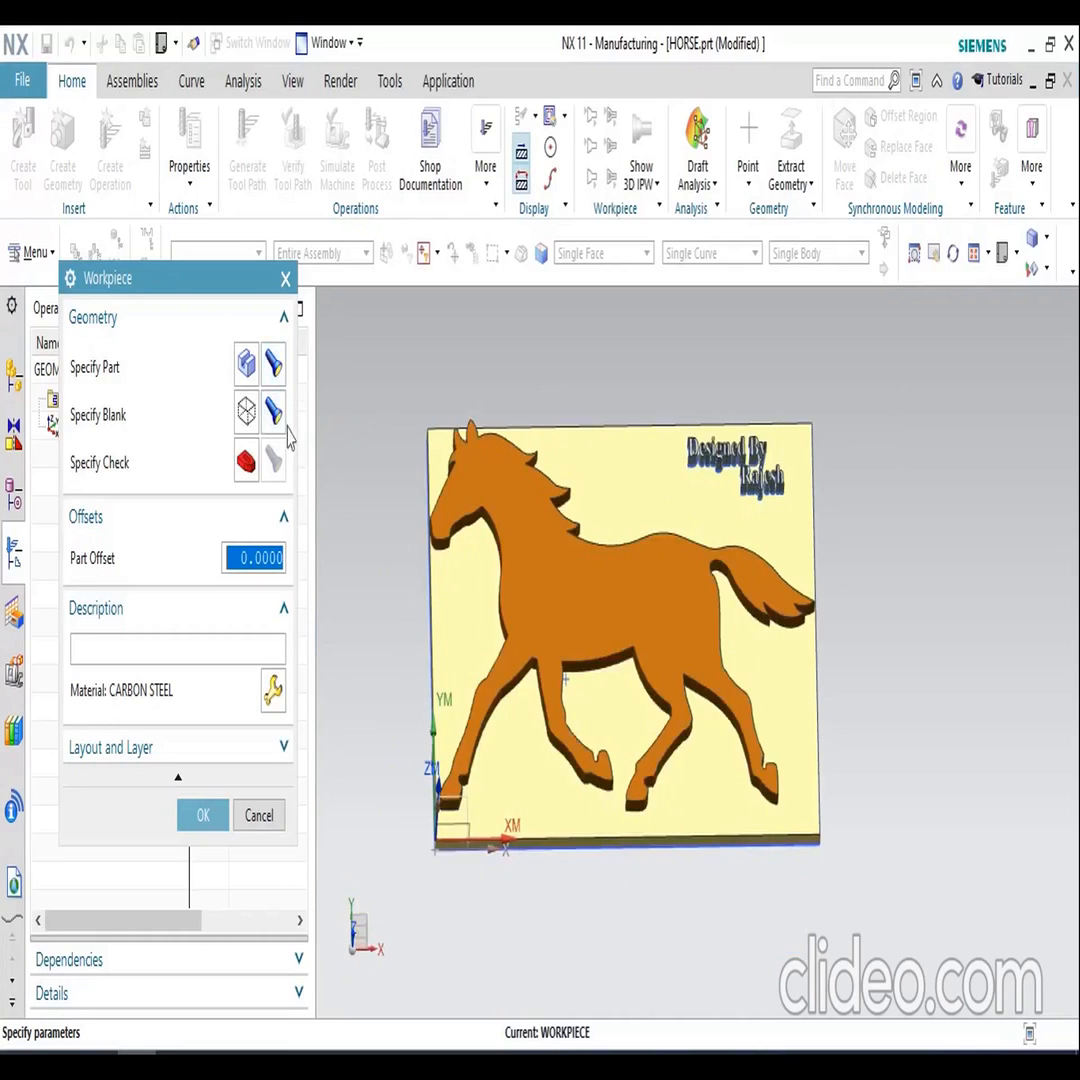
- Display the workpiece's blank around the horse plate and recheck the bounding block's limits
{"action": "left_click", "coordinate": [273, 412]}
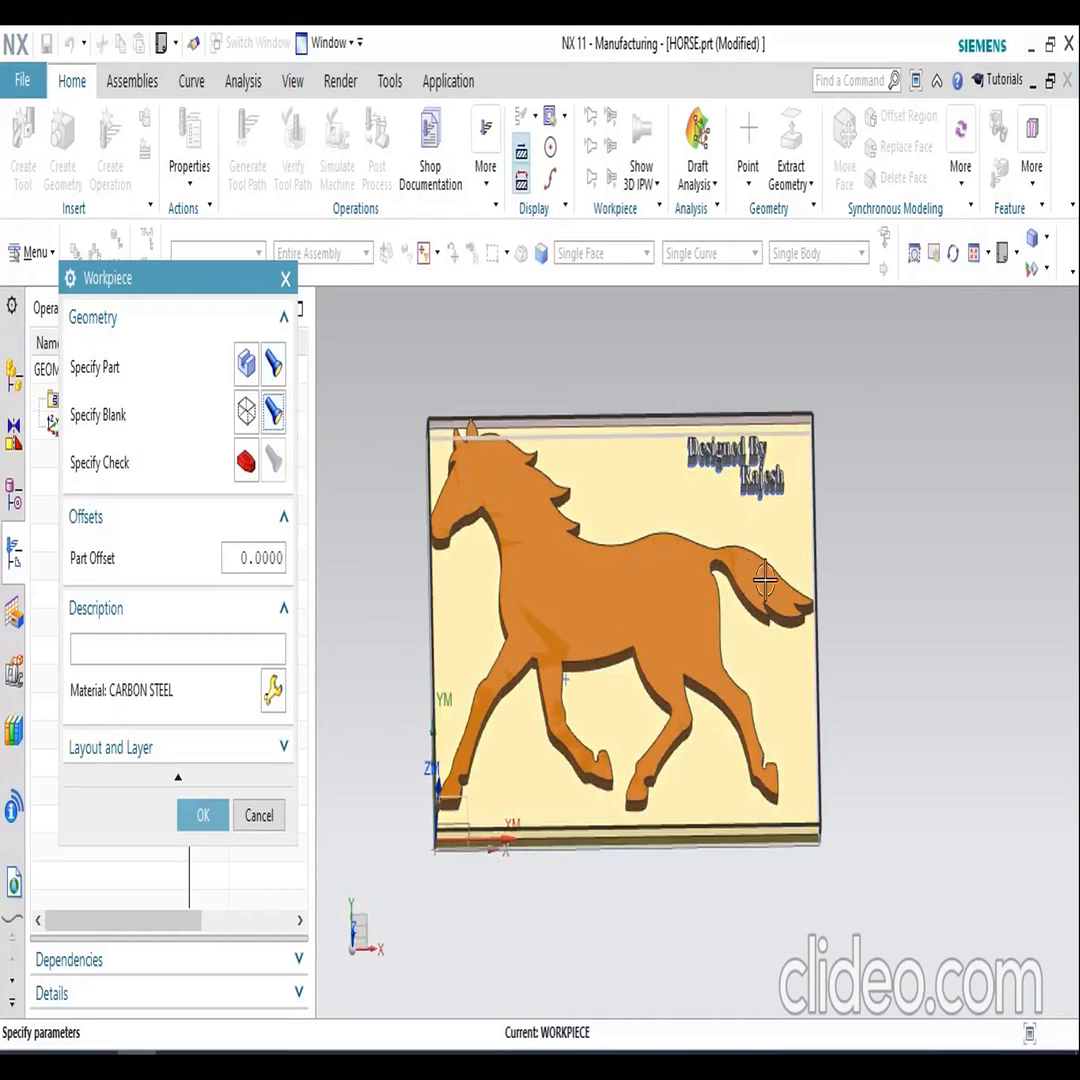
{"action": "middle_click_drag", "start_coordinate": [648, 488], "coordinate": [702, 586]}
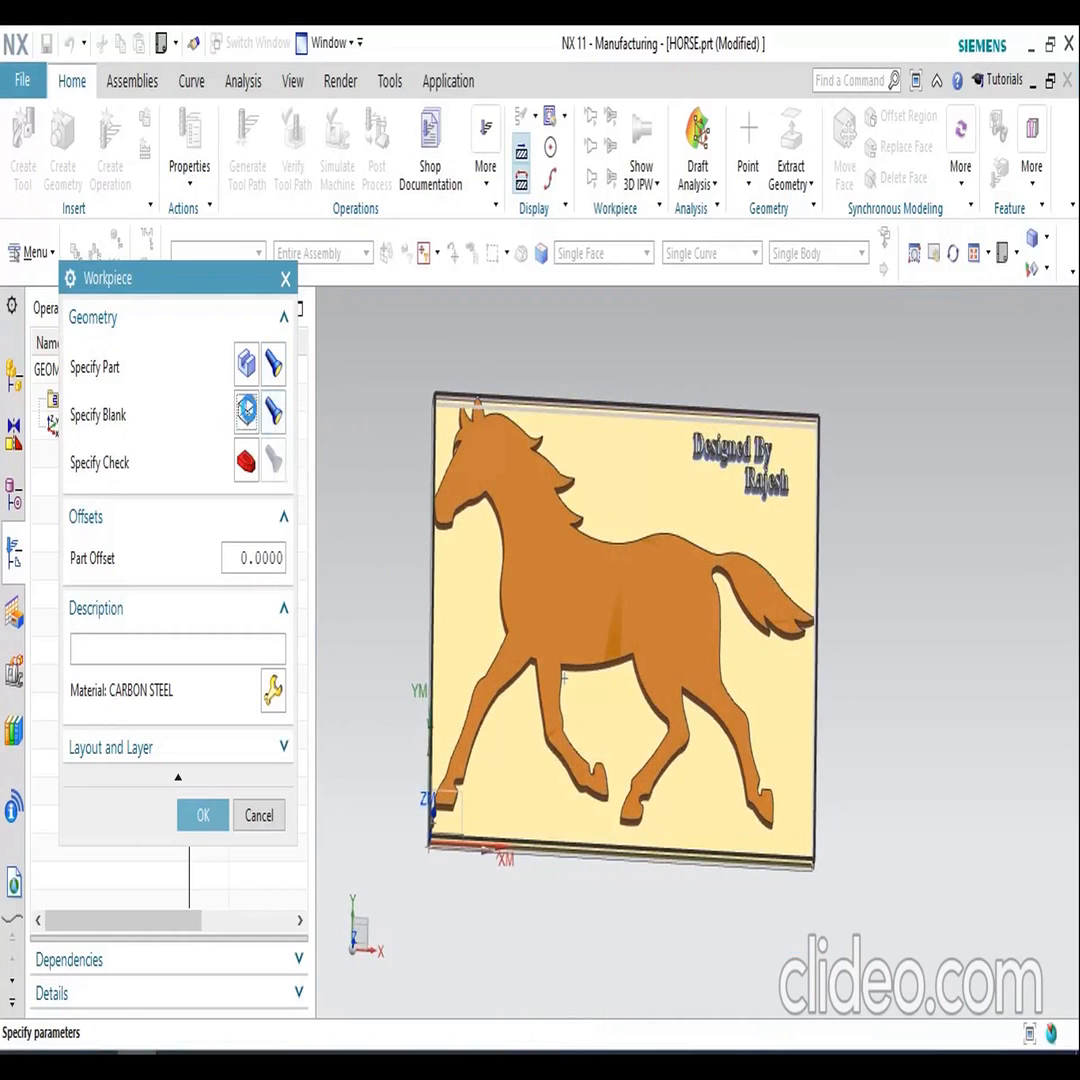
{"action": "left_click", "coordinate": [246, 412]}
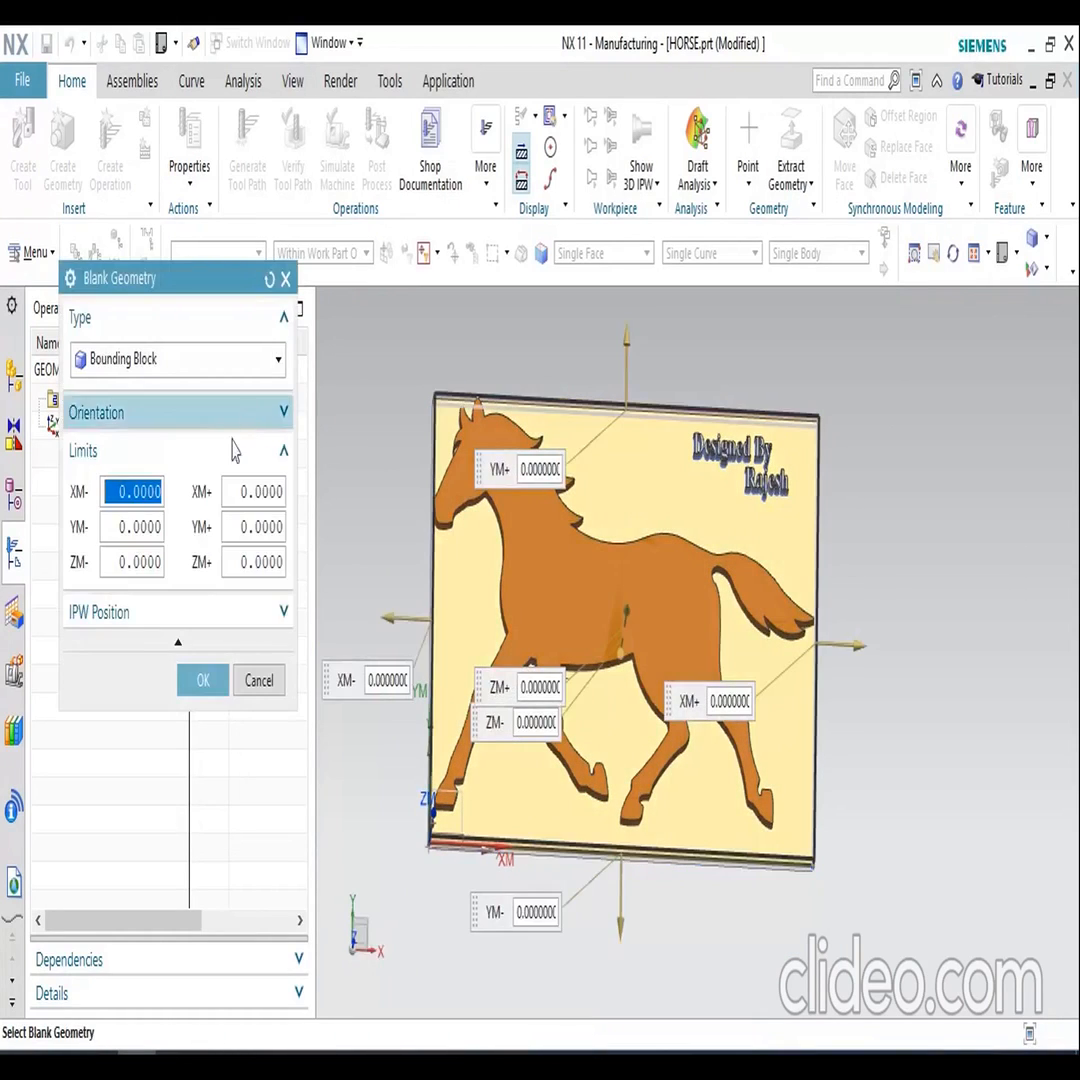
{"action": "left_click", "coordinate": [201, 679]}
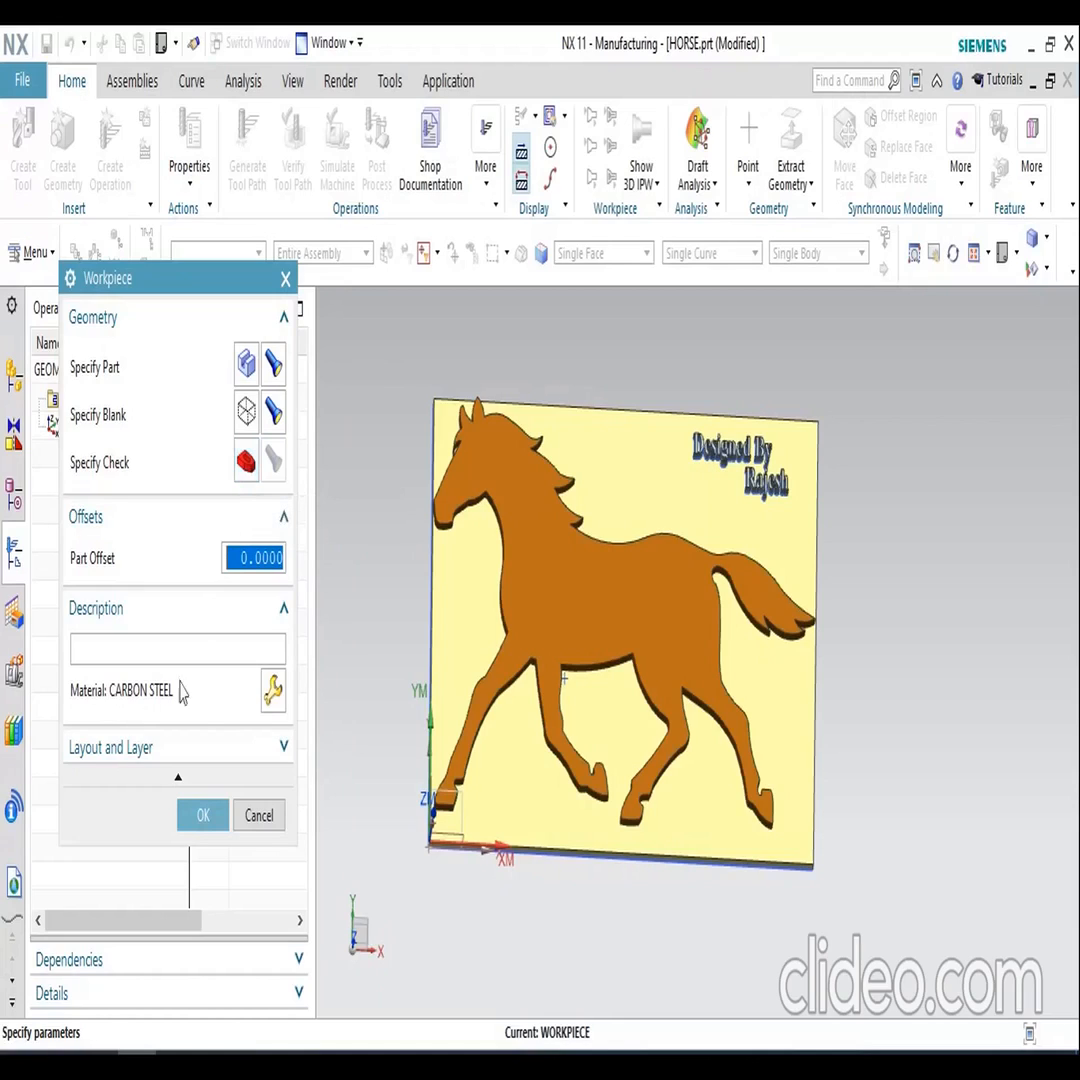
- Assign HS STEEL 4340 (MAT0_00174) as the workpiece's part material and accept the workpiece definition
{"action": "left_click", "coordinate": [272, 691]}
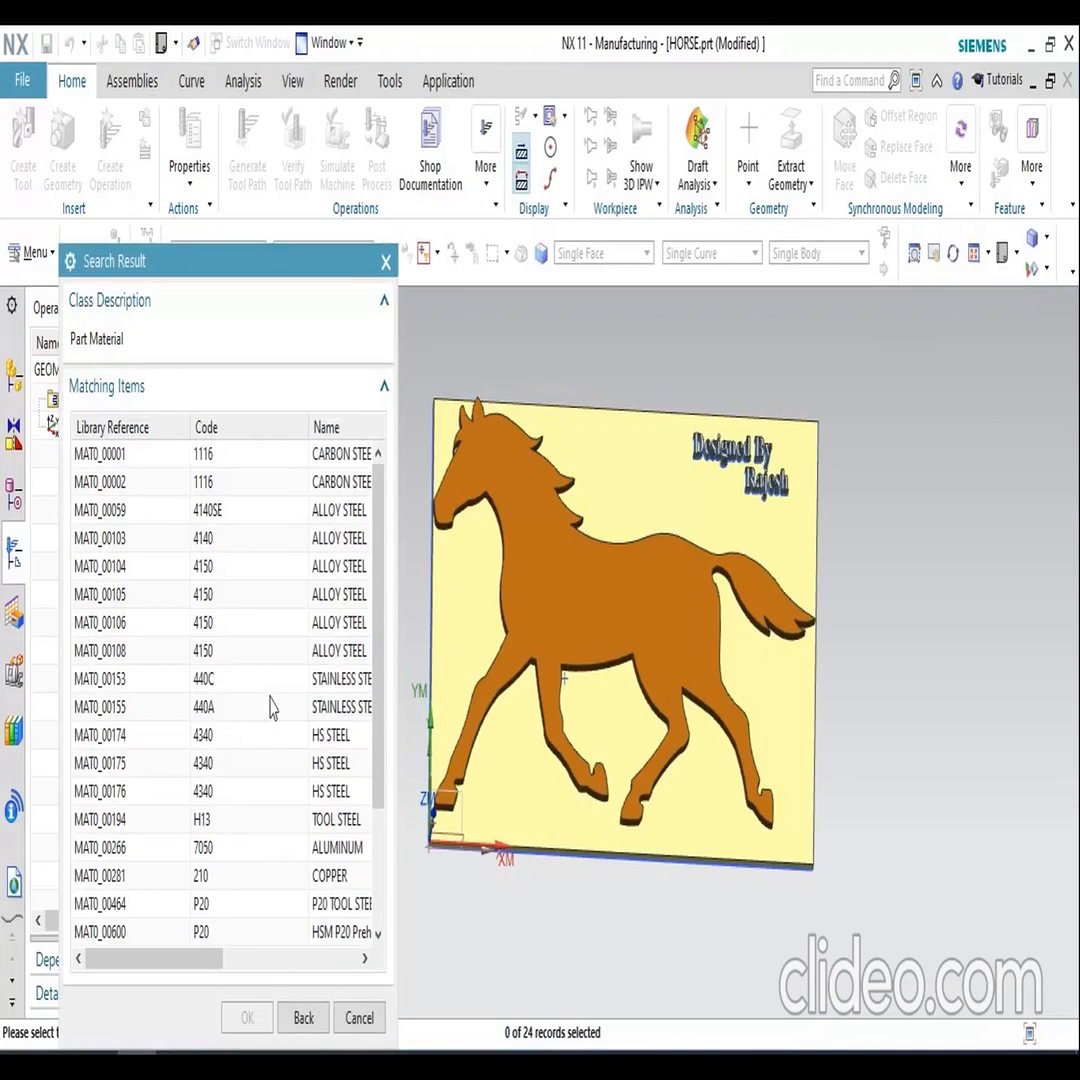
{"action": "scroll", "coordinate": [270, 707], "scroll_direction": "down", "scroll_amount": 2}
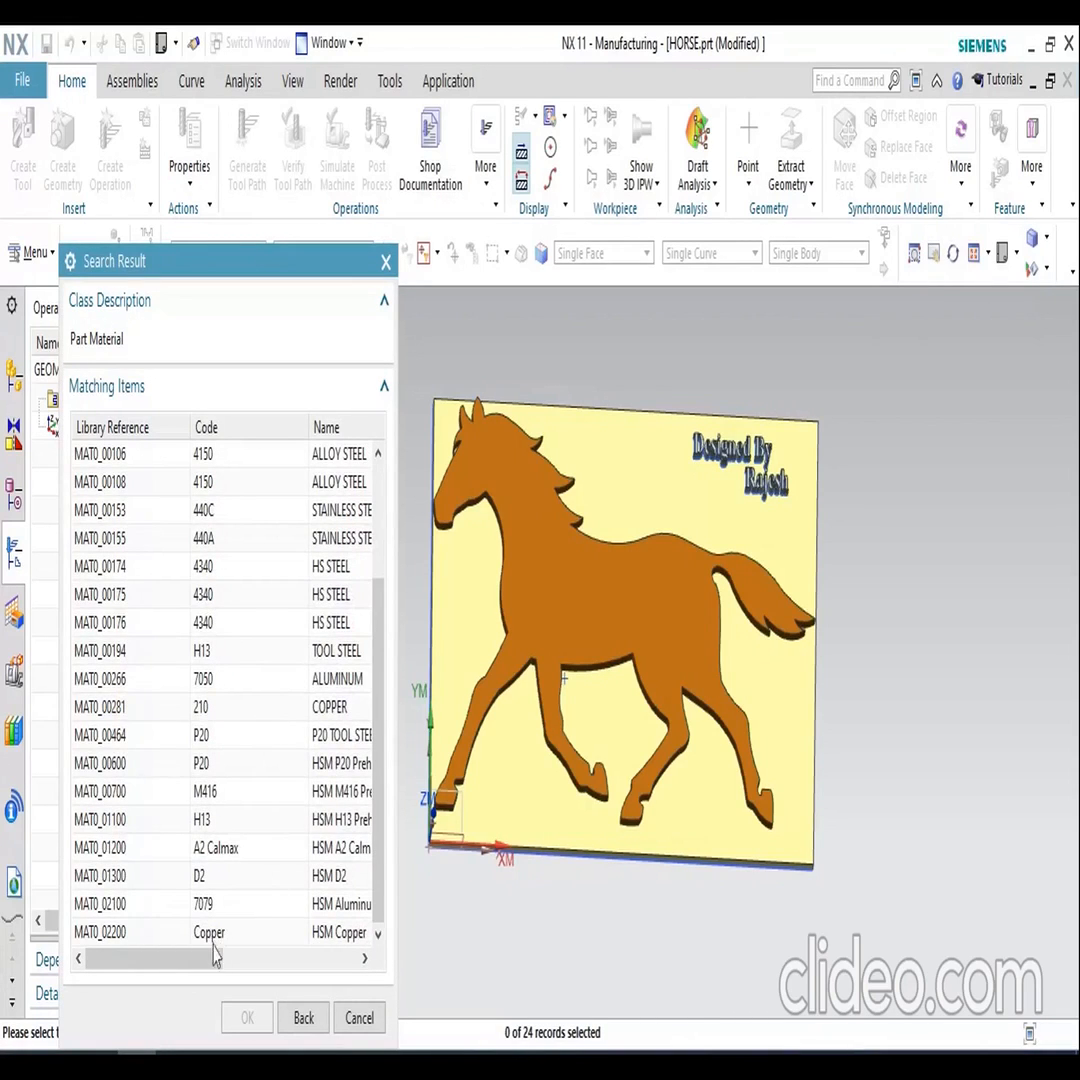
{"action": "left_click_drag", "start_coordinate": [208, 958], "coordinate": [236, 960]}
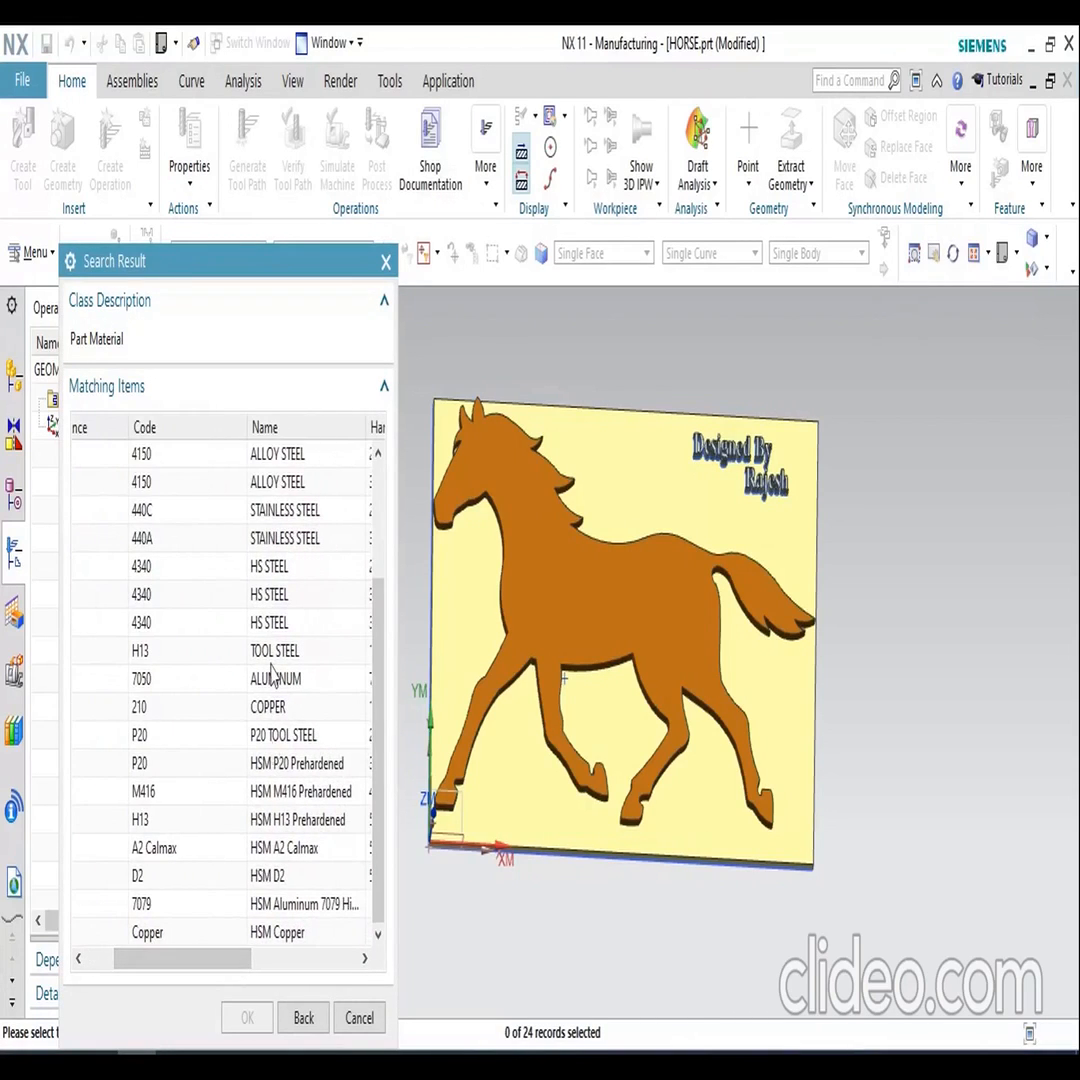
{"action": "scroll", "coordinate": [270, 680], "scroll_direction": "up", "scroll_amount": 2}
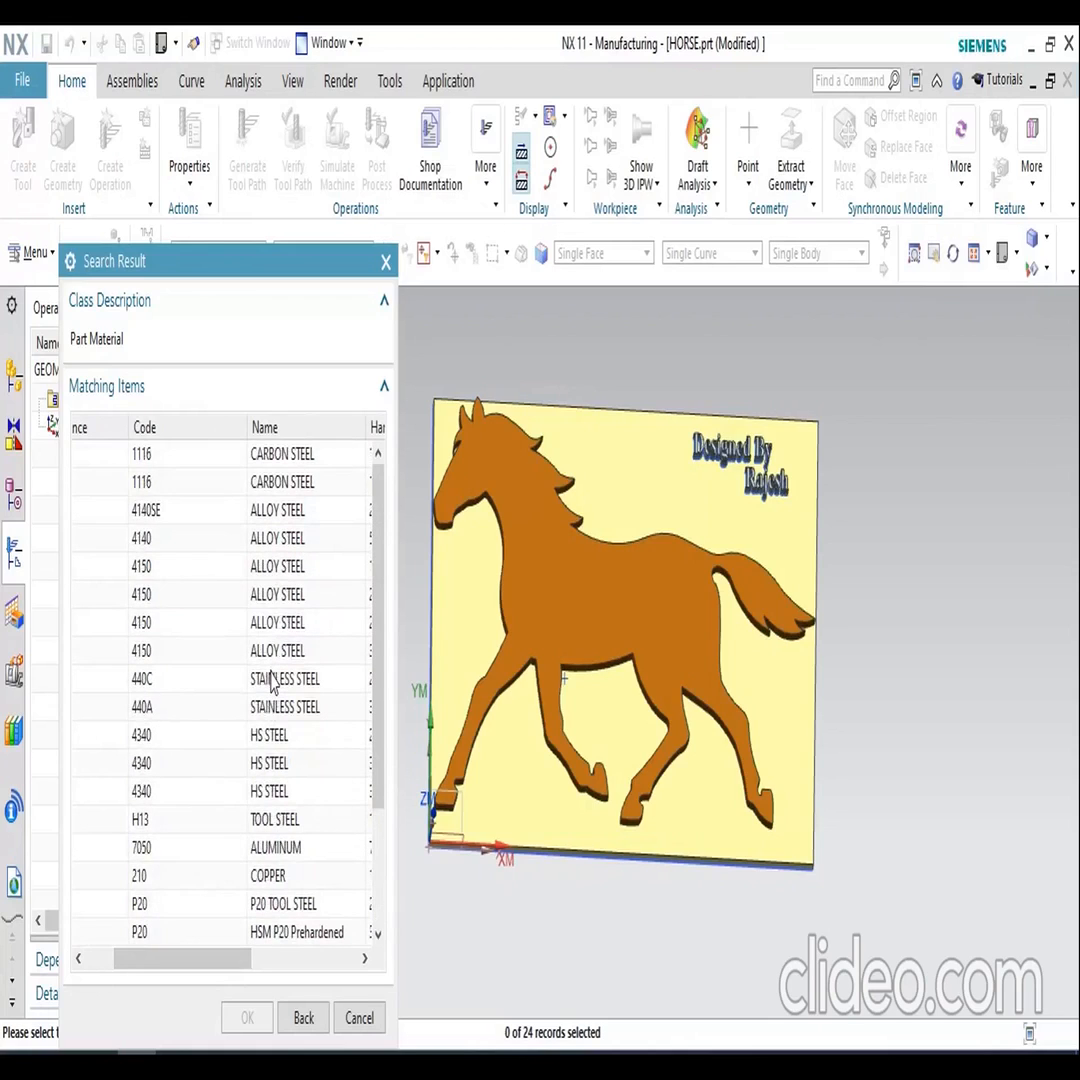
{"action": "scroll", "coordinate": [270, 680], "scroll_direction": "down", "scroll_amount": 2}
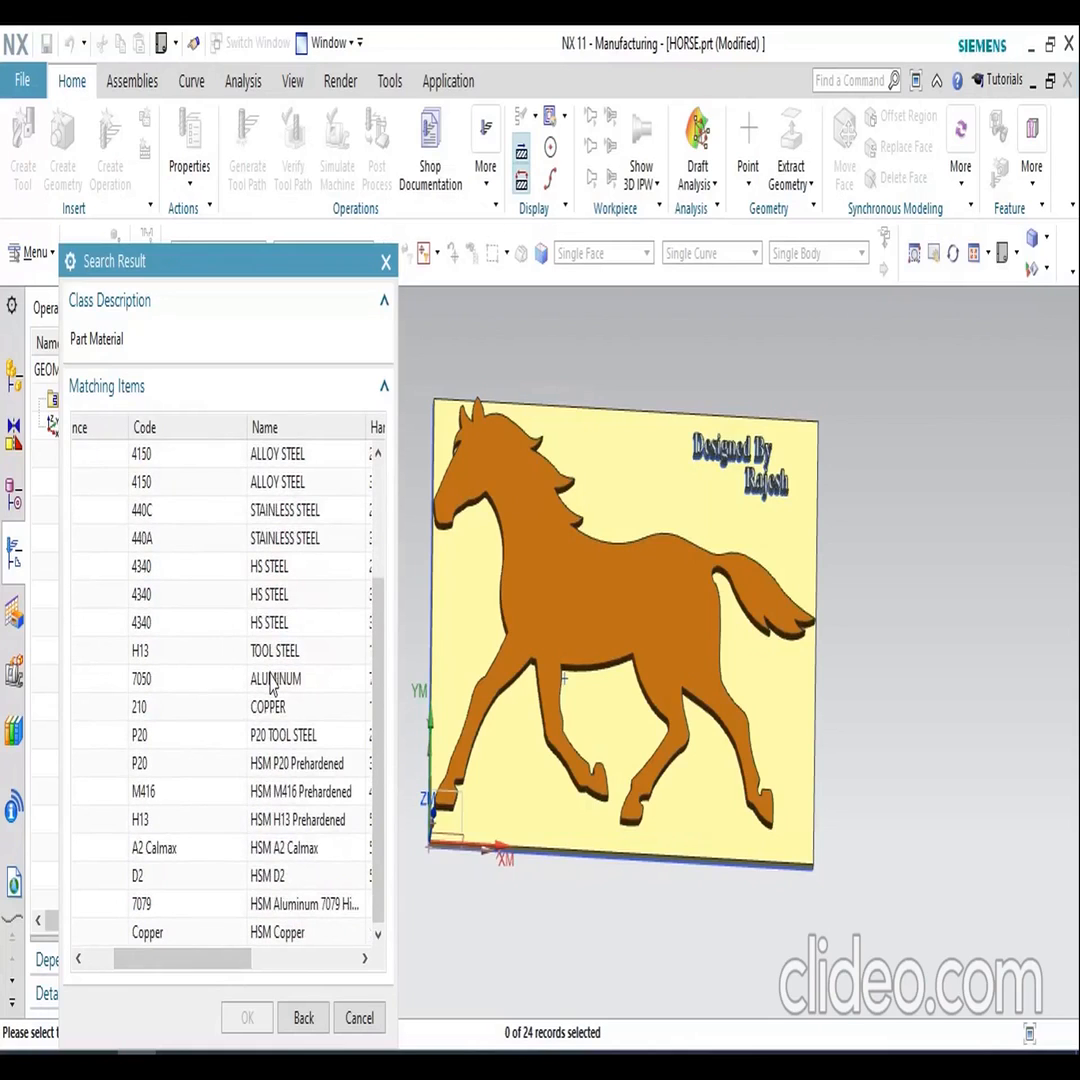
{"action": "left_click", "coordinate": [265, 568]}
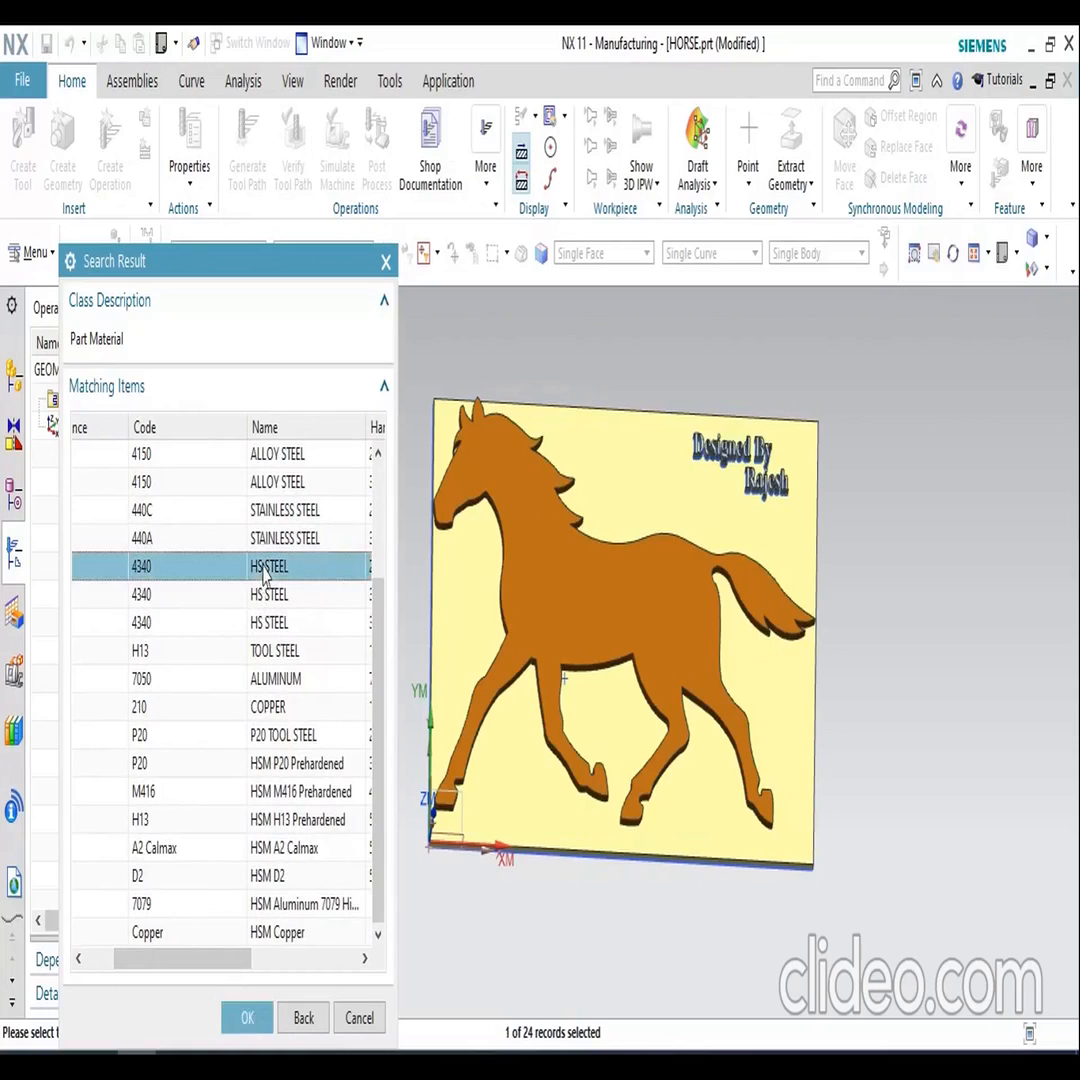
{"action": "left_click", "coordinate": [247, 1017]}
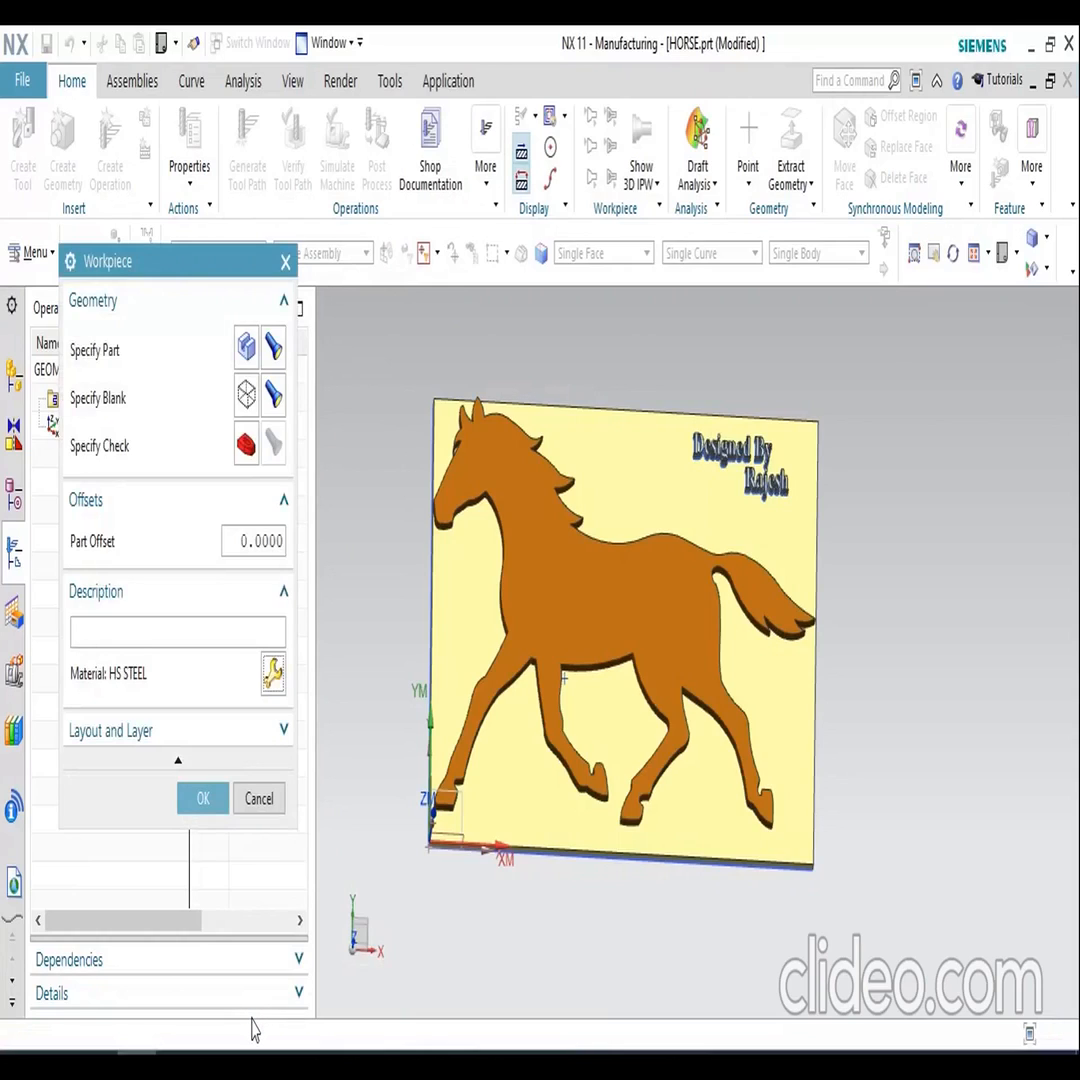
{"action": "left_click", "coordinate": [204, 800]}
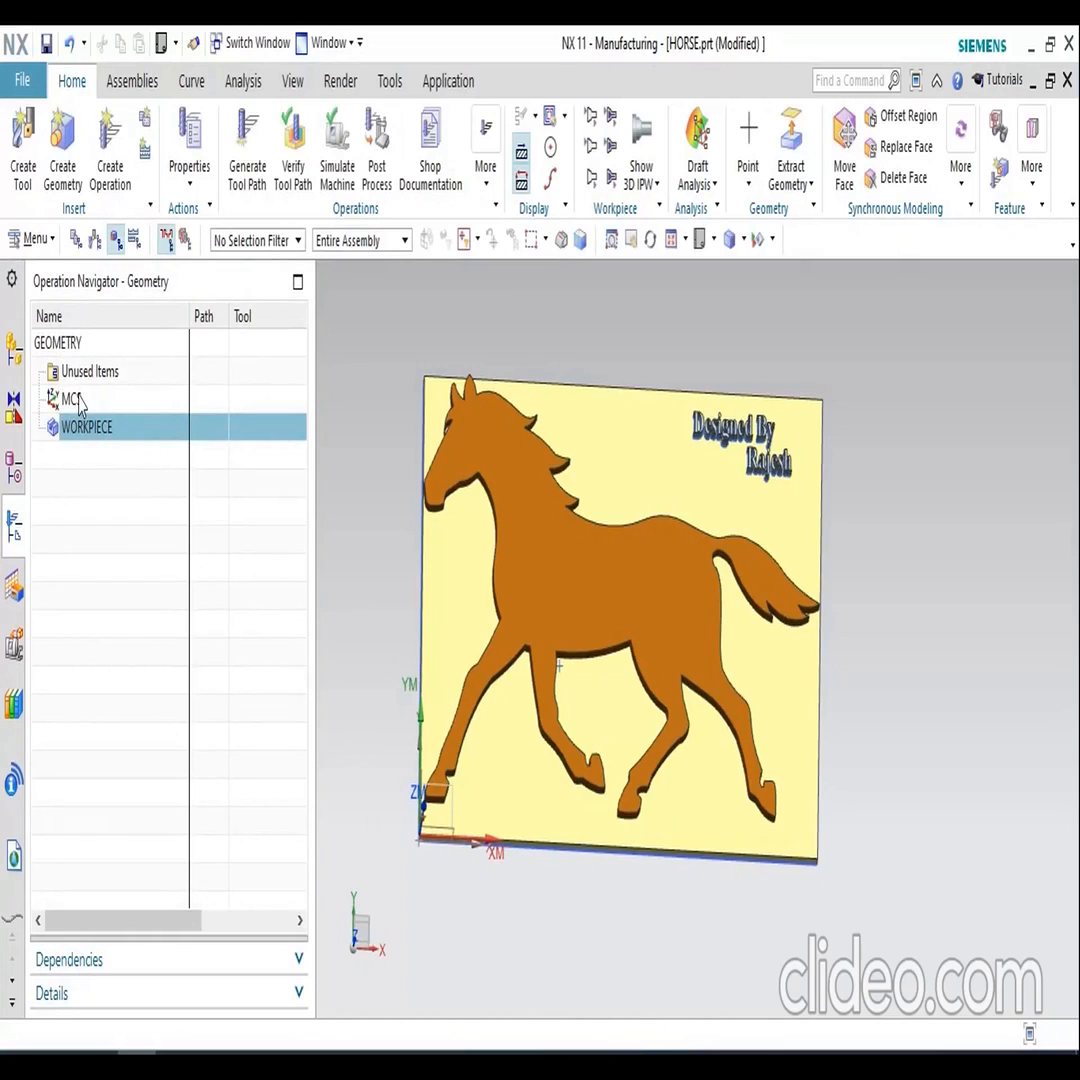
- Look through the operation navigator's program order, machine tool and method views, and return to the geometry view
{"action": "scroll", "coordinate": [828, 700], "scroll_direction": "up", "scroll_amount": 1}
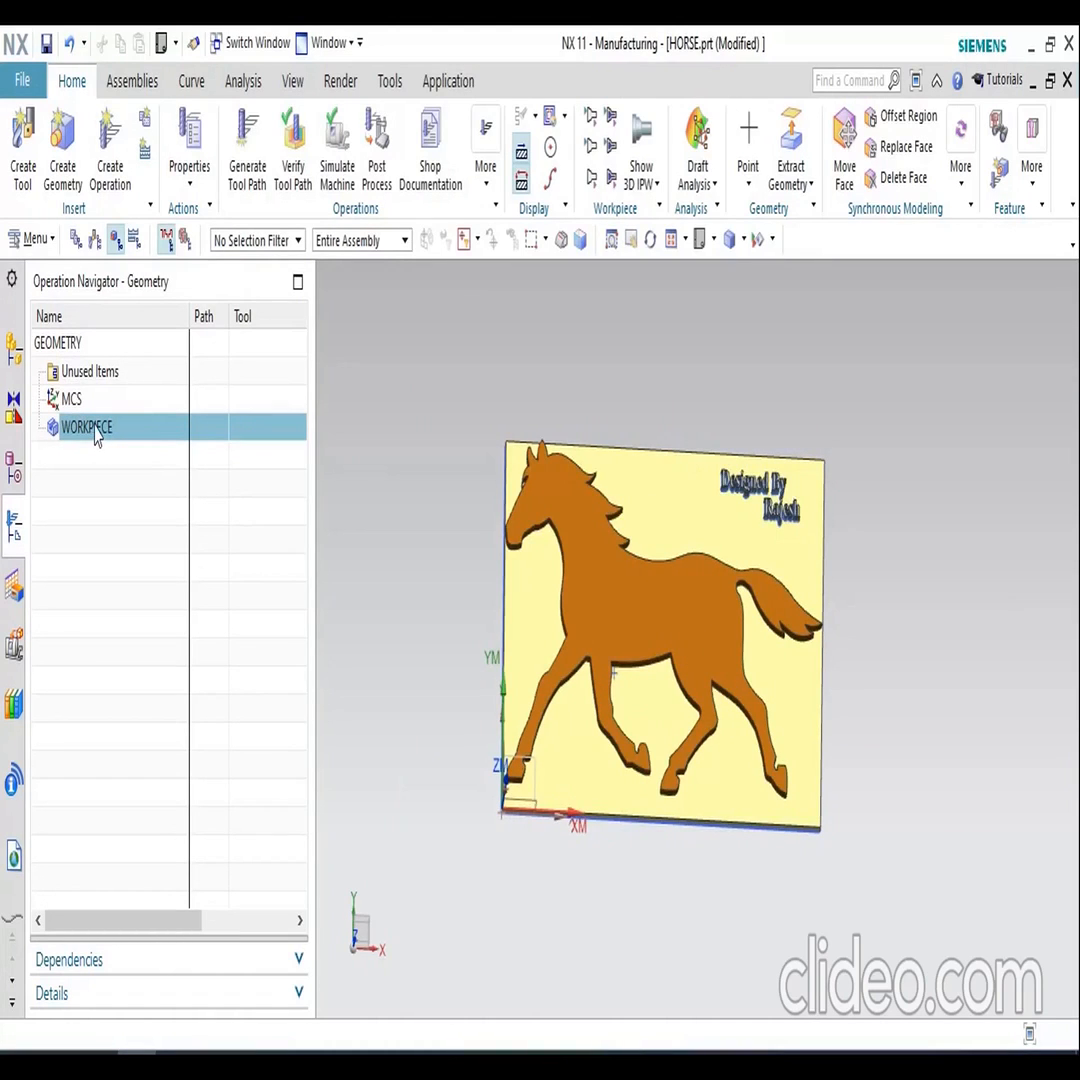
{"action": "left_click", "coordinate": [77, 240]}
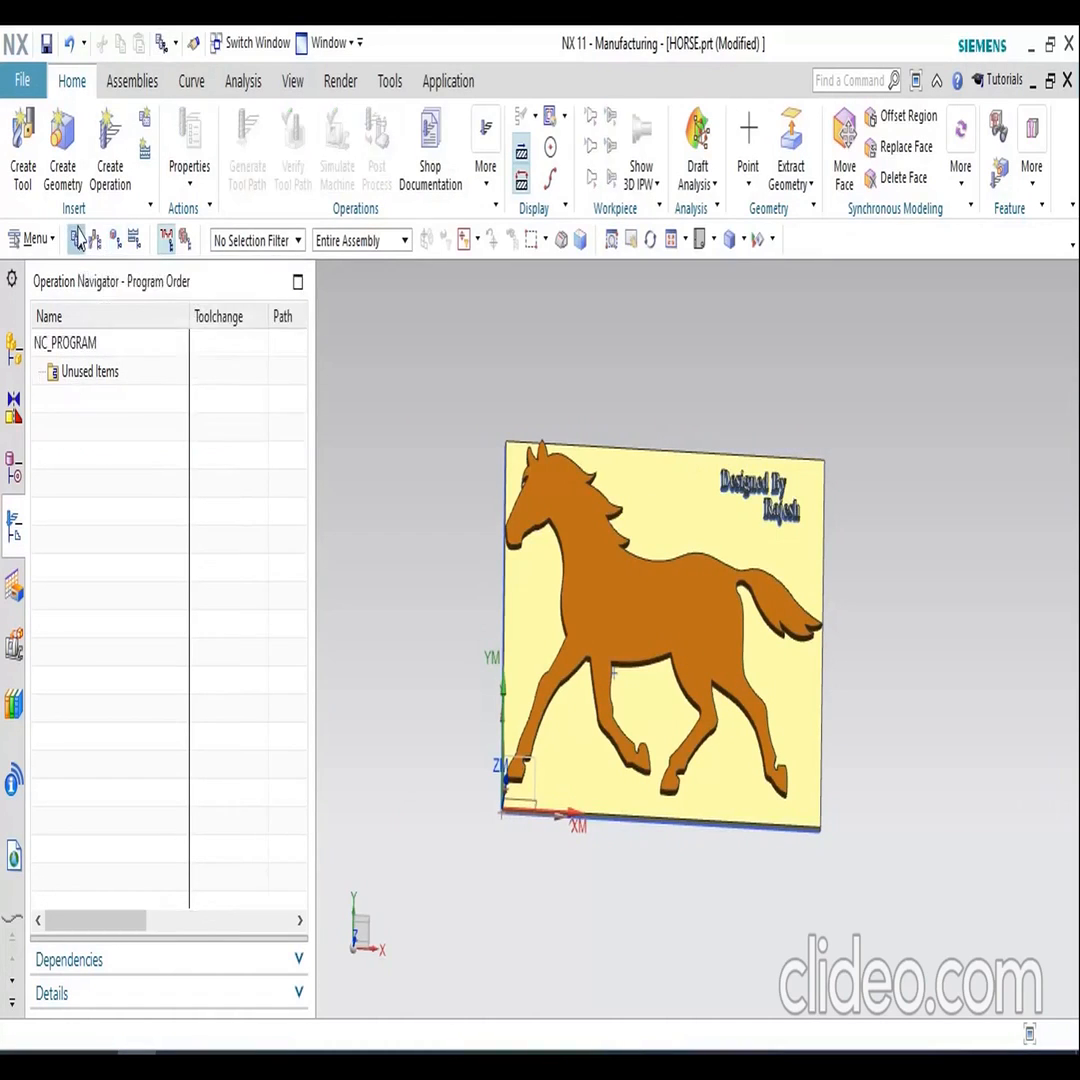
{"action": "left_click", "coordinate": [95, 240]}
{"action": "left_click", "coordinate": [116, 240]}
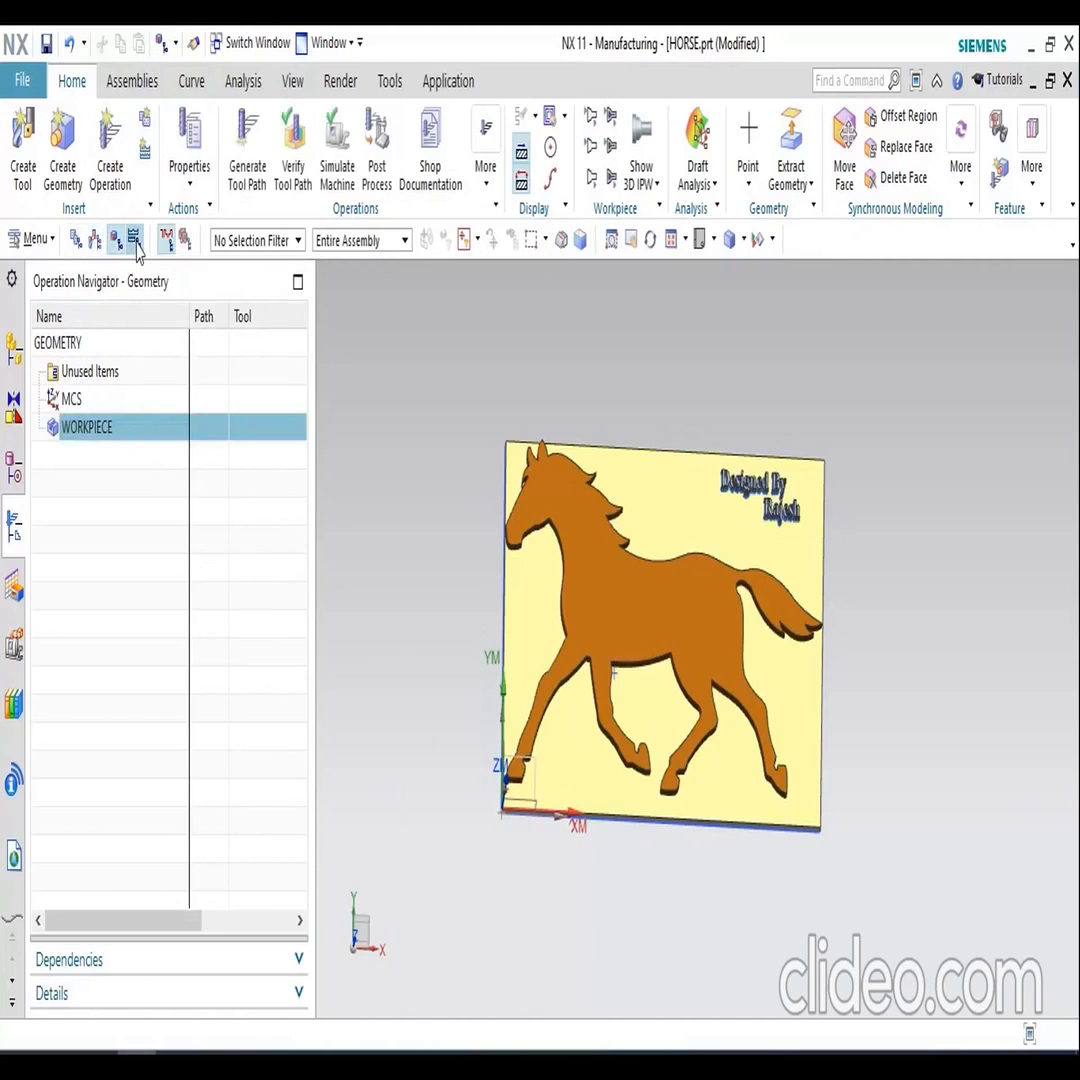
{"action": "left_click", "coordinate": [134, 241]}
{"action": "left_click", "coordinate": [116, 242]}
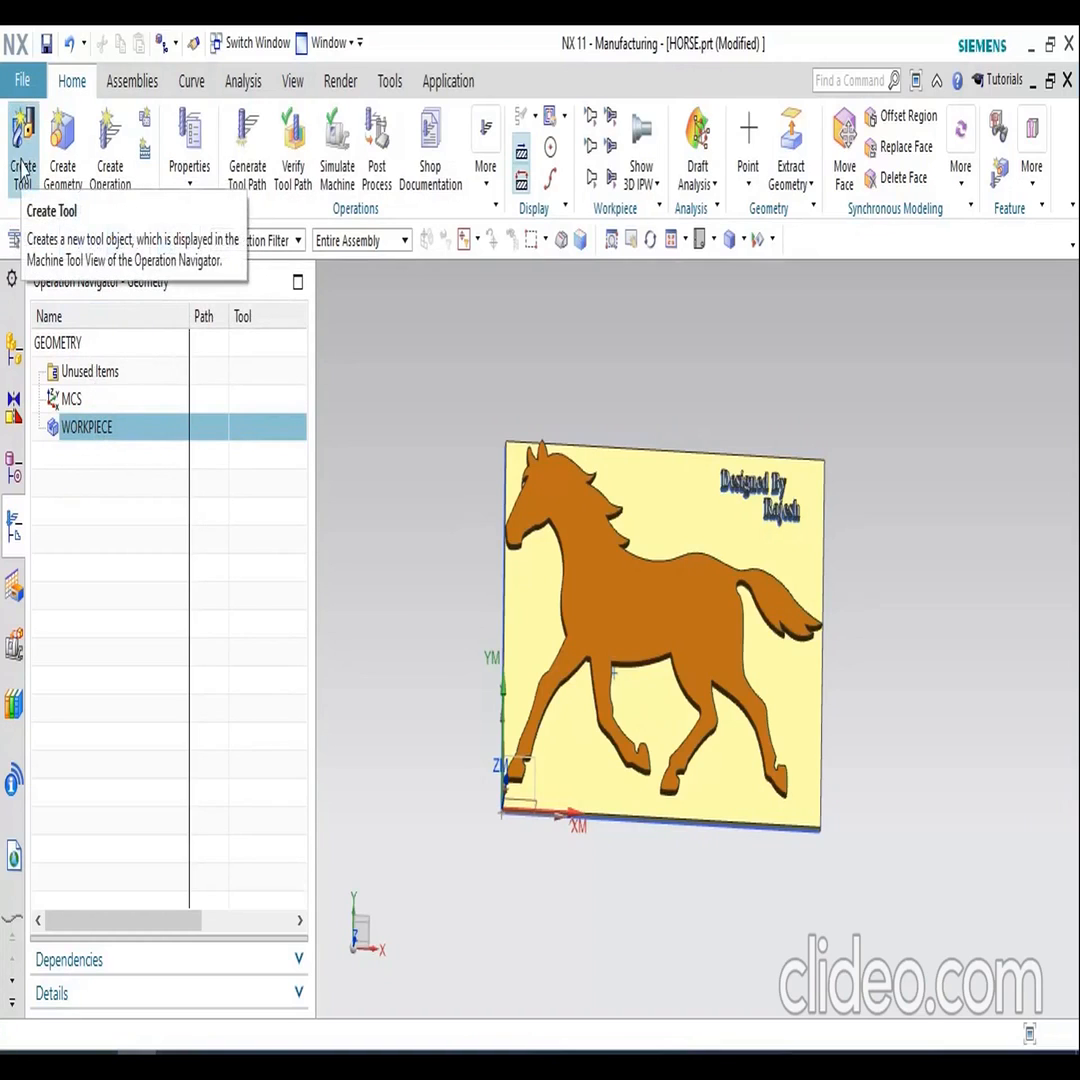
- Start a new operation under WORKPIECE and orient the model to face the horse plate from above
{"action": "right_click", "coordinate": [100, 430]}
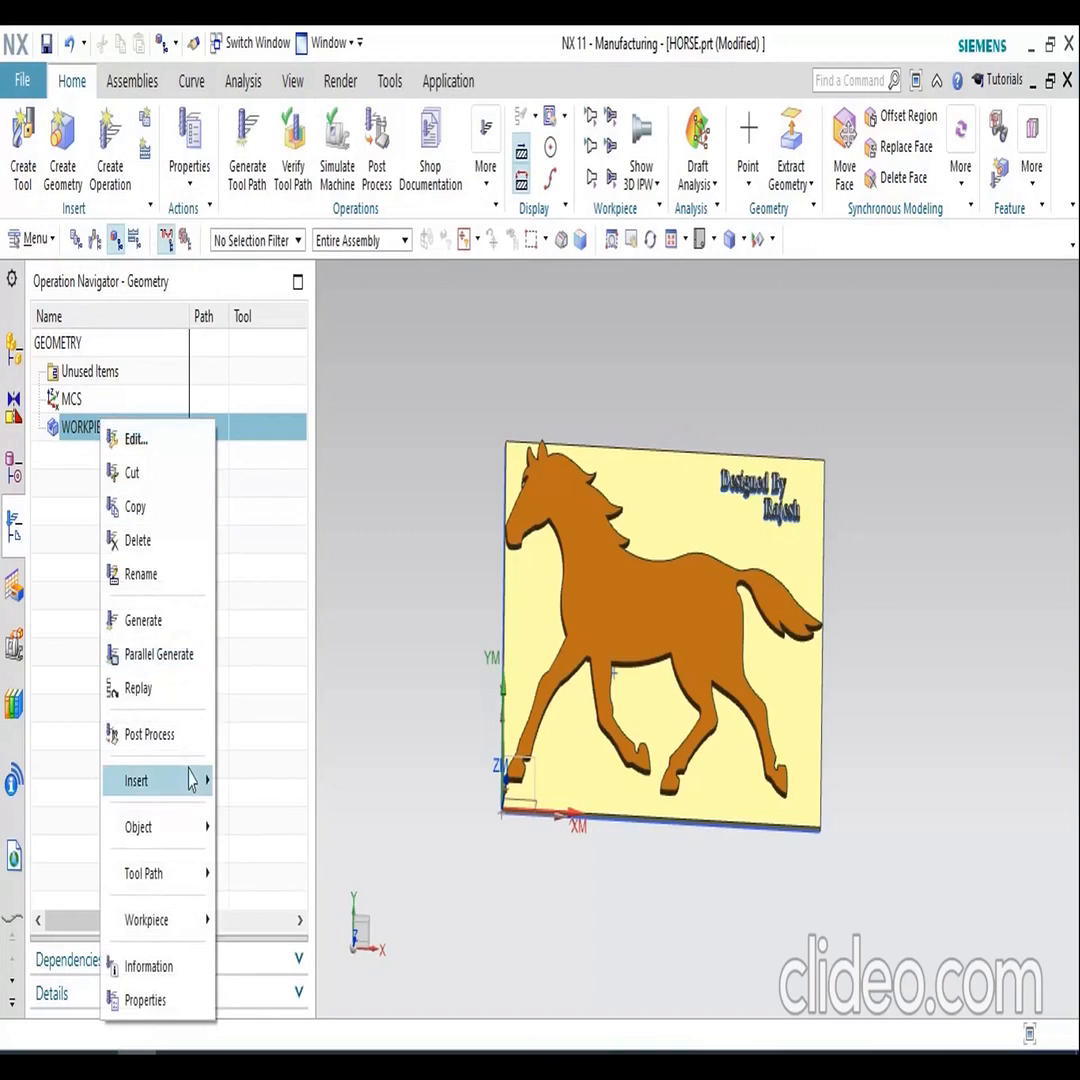
{"action": "mouse_move", "coordinate": [193, 781]}
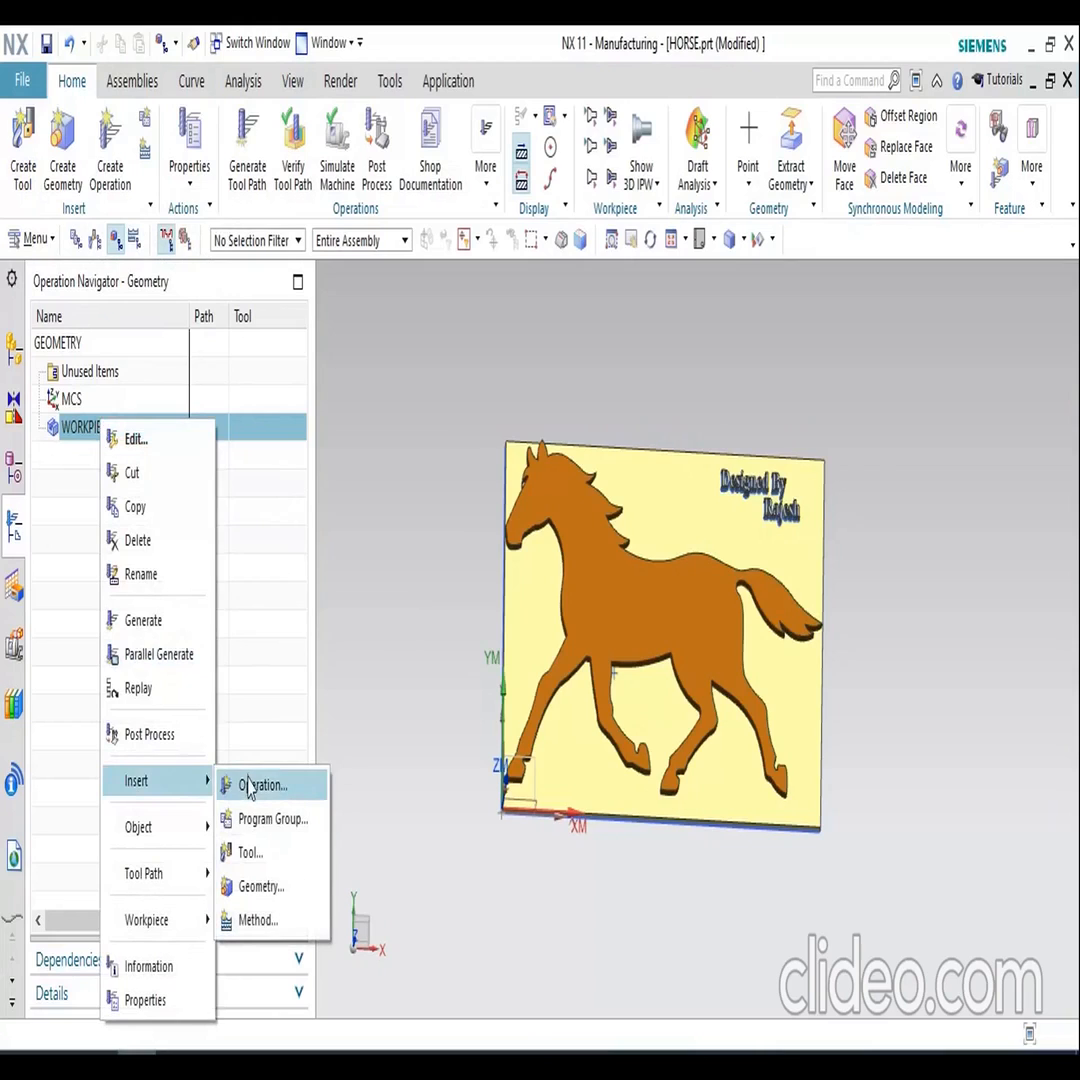
{"action": "left_click", "coordinate": [85, 430]}
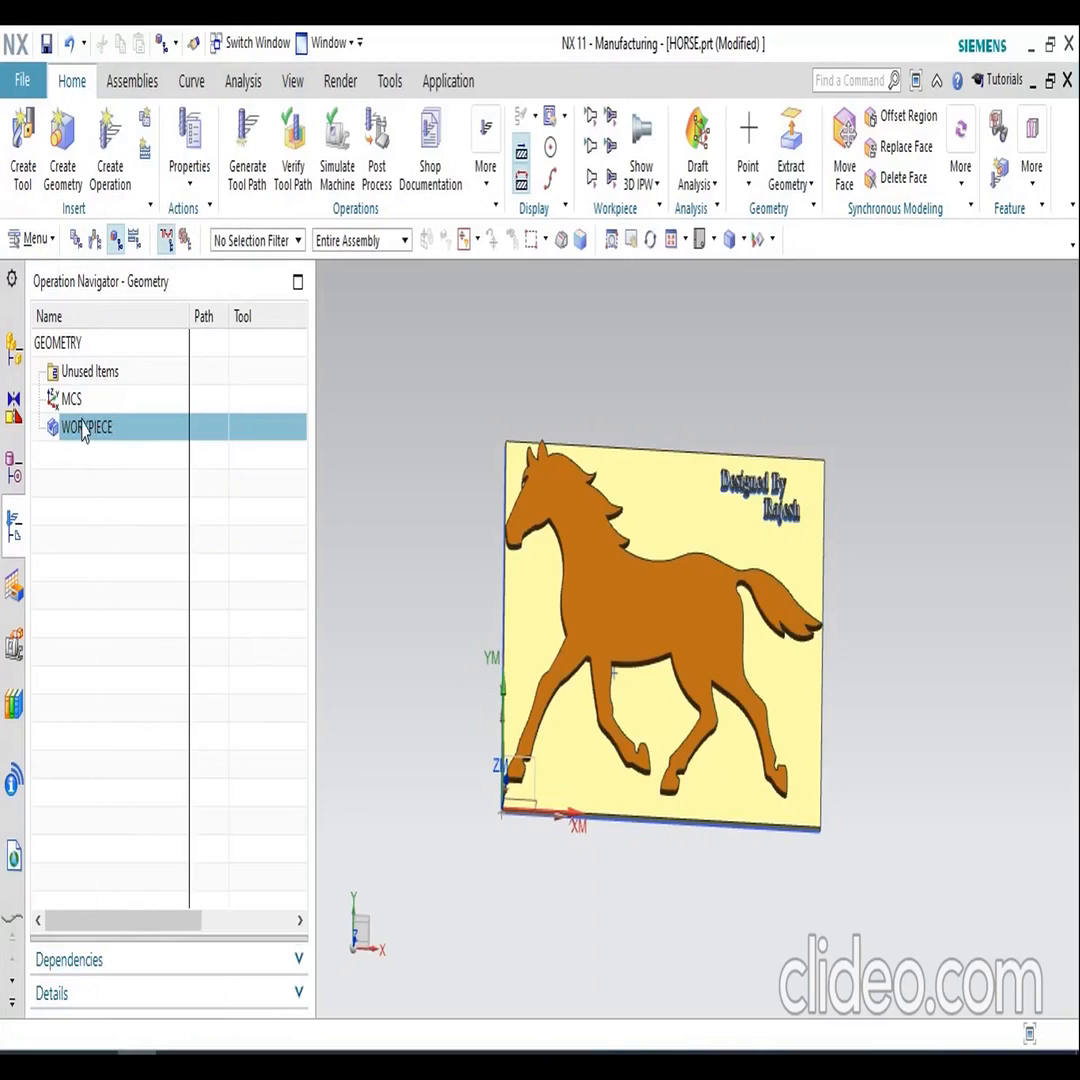
{"action": "right_click", "coordinate": [85, 430]}
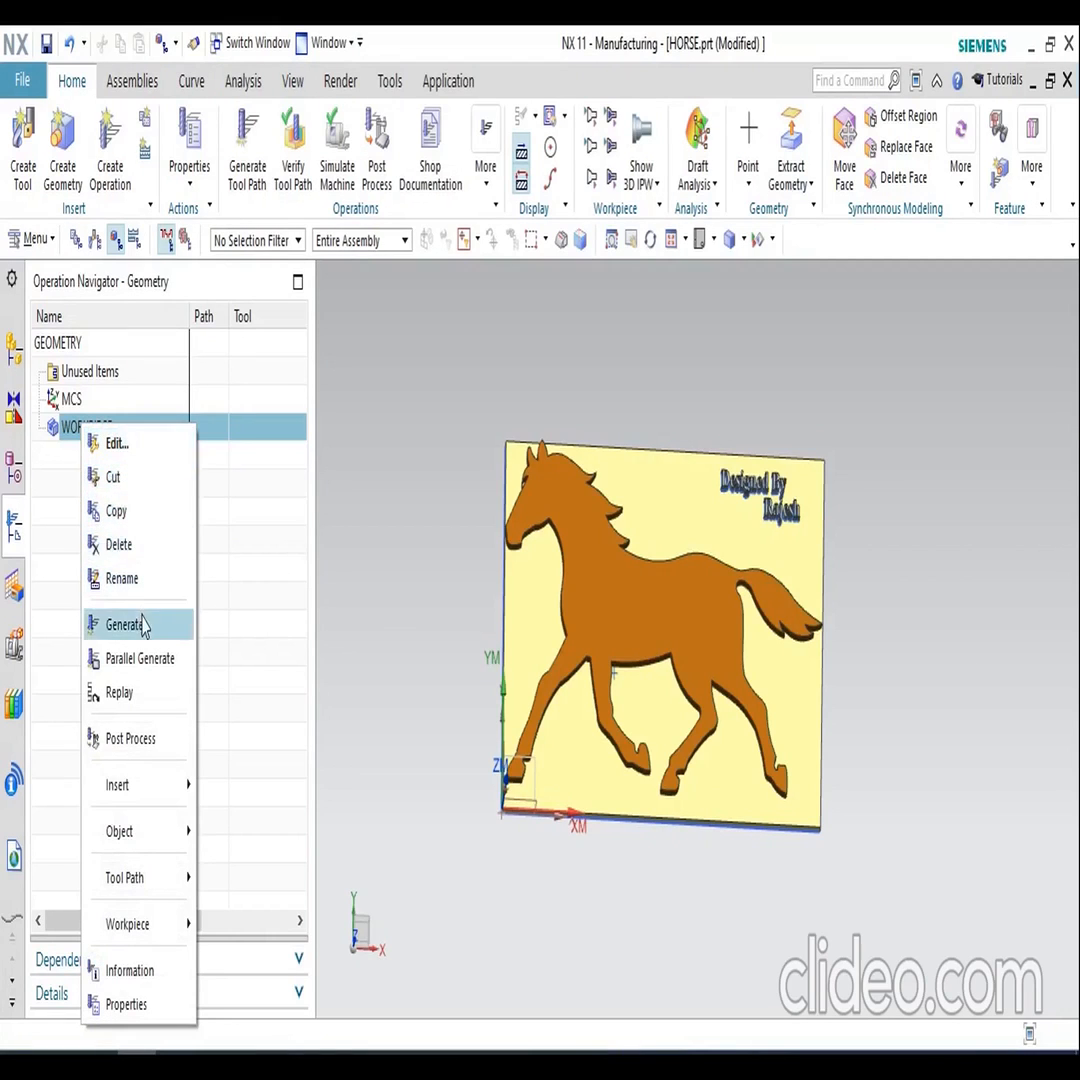
{"action": "mouse_move", "coordinate": [150, 792]}
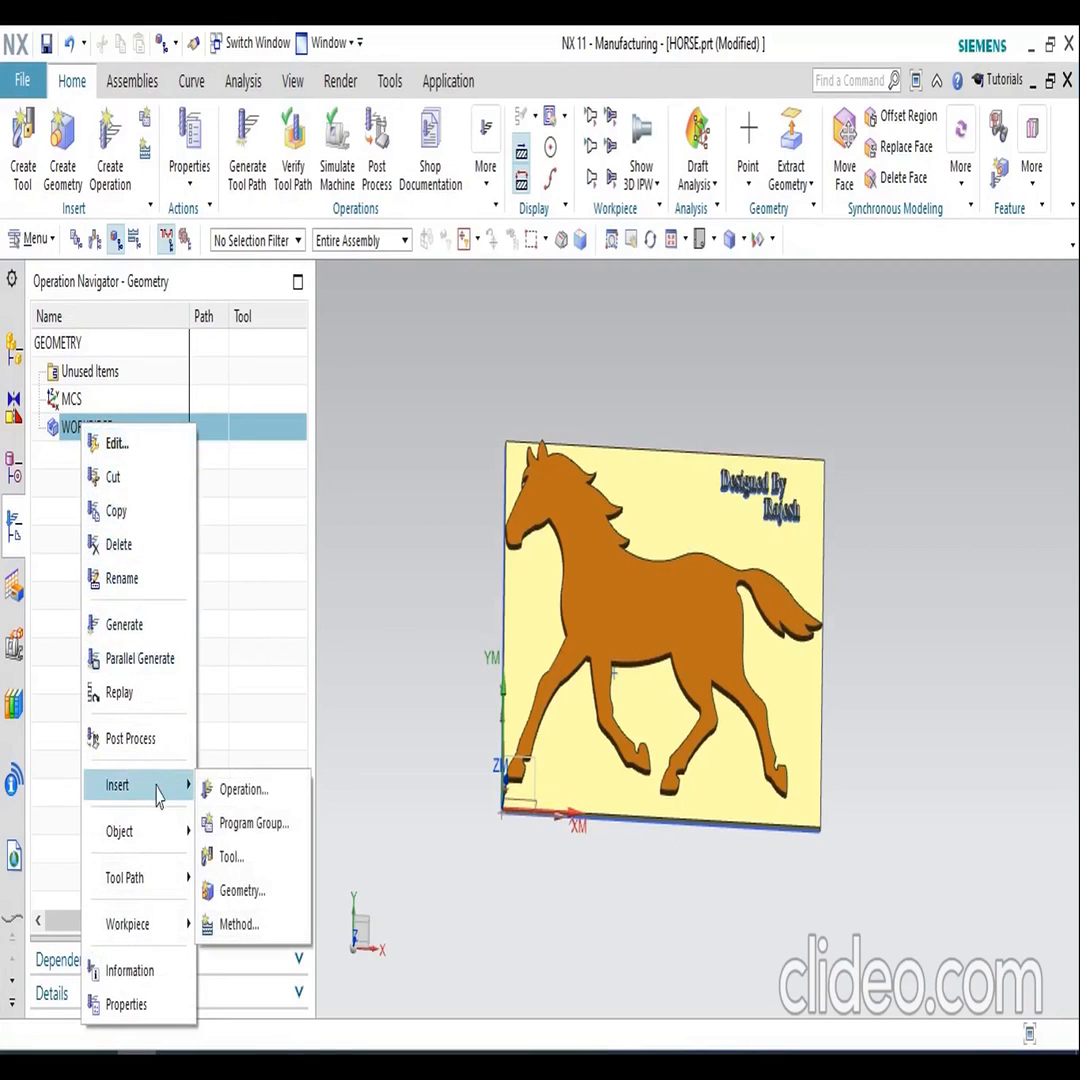
{"action": "left_click", "coordinate": [240, 790]}
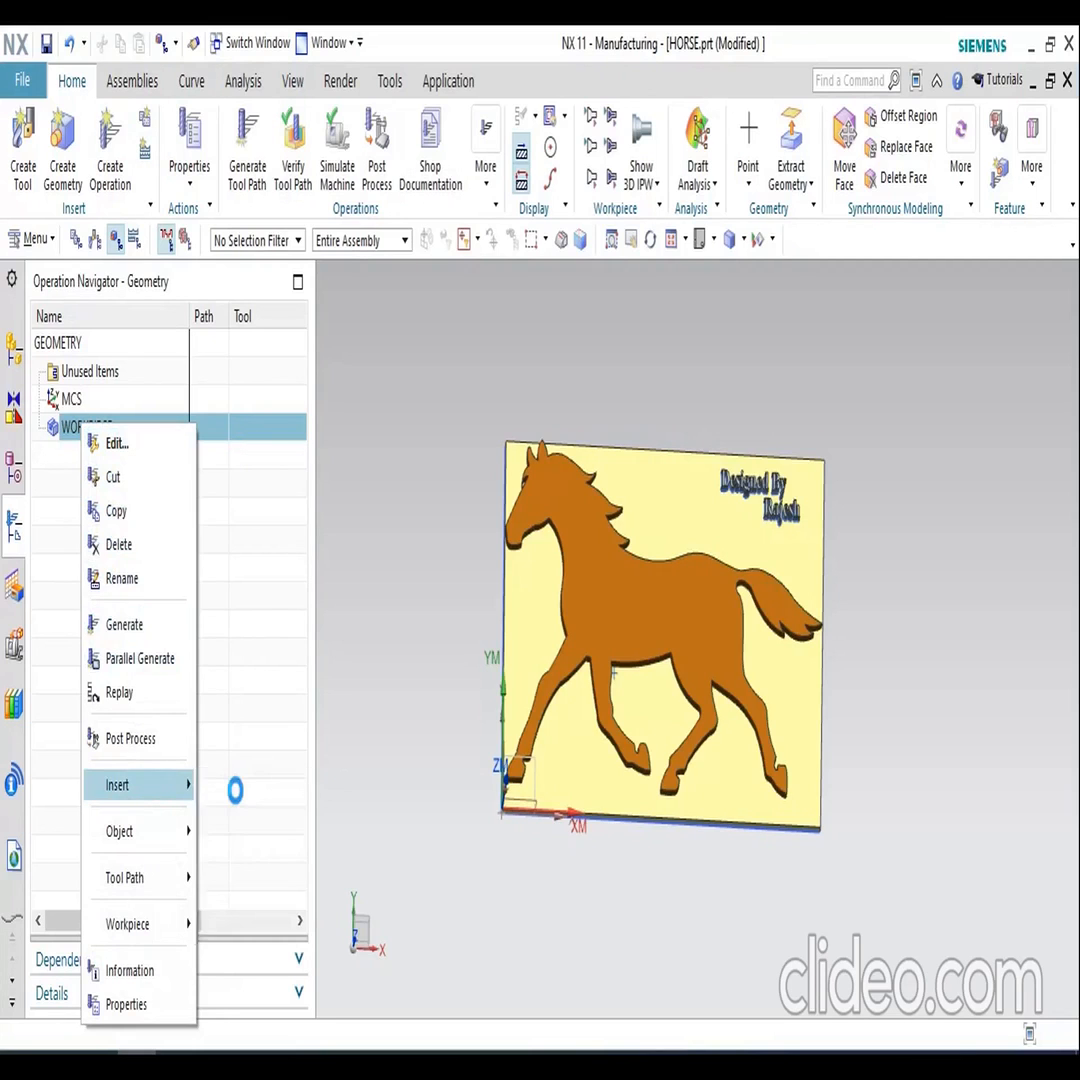
{"action": "left_click", "coordinate": [700, 250]}
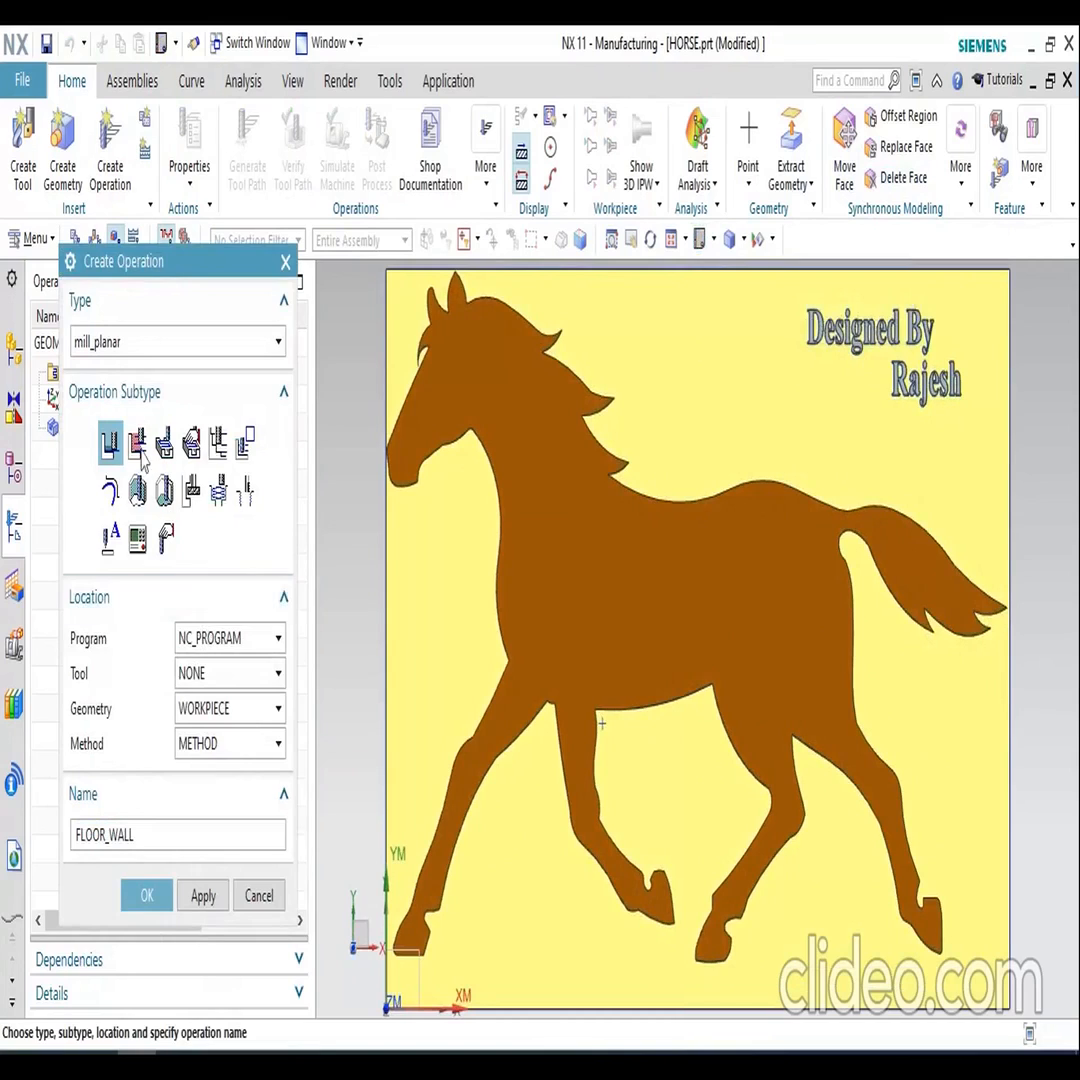
- Set the operation type to mill_contour, compare its subtypes, and choose Cavity Mill
{"action": "left_click", "coordinate": [127, 345]}
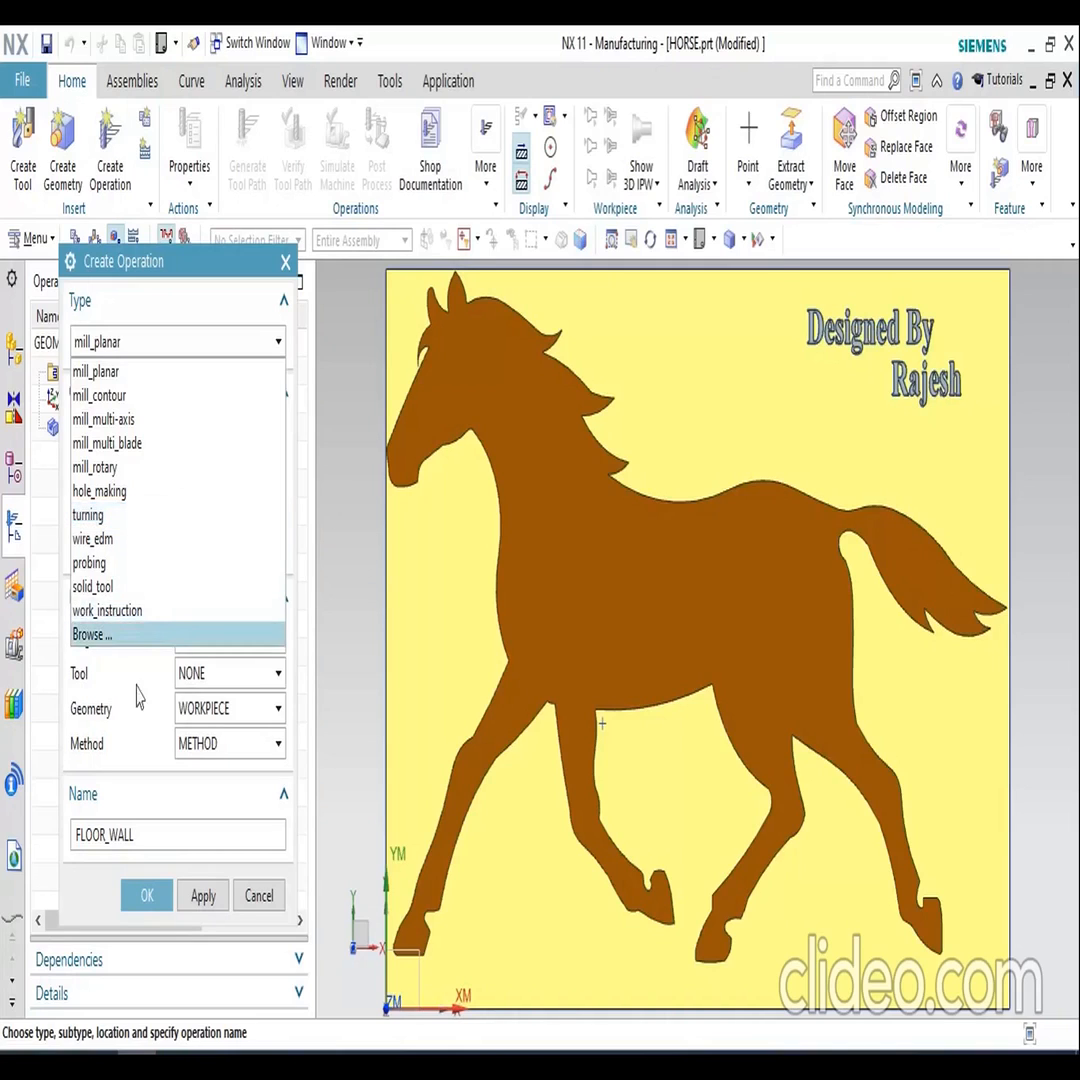
{"action": "left_click", "coordinate": [137, 396]}
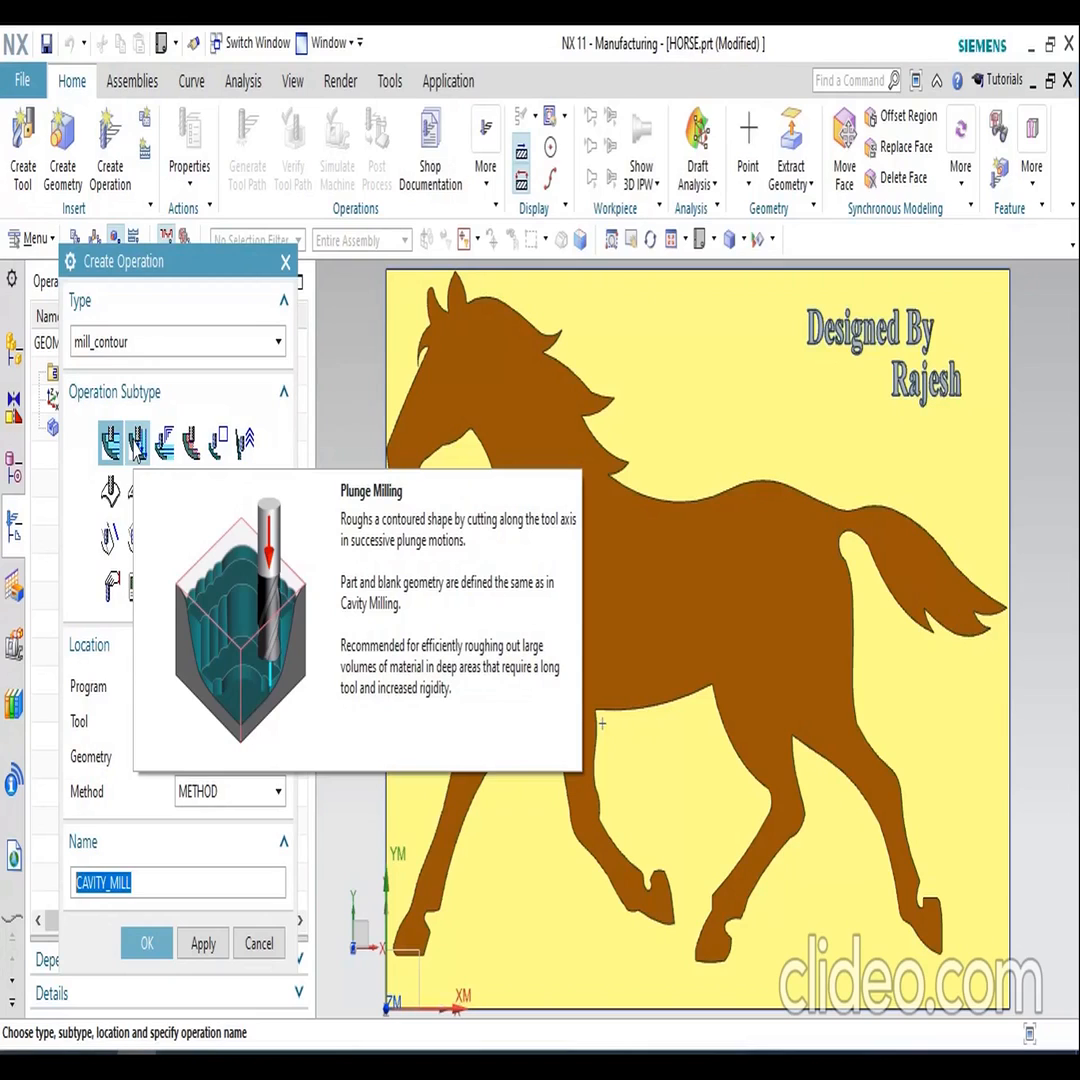
{"action": "left_click", "coordinate": [137, 445]}
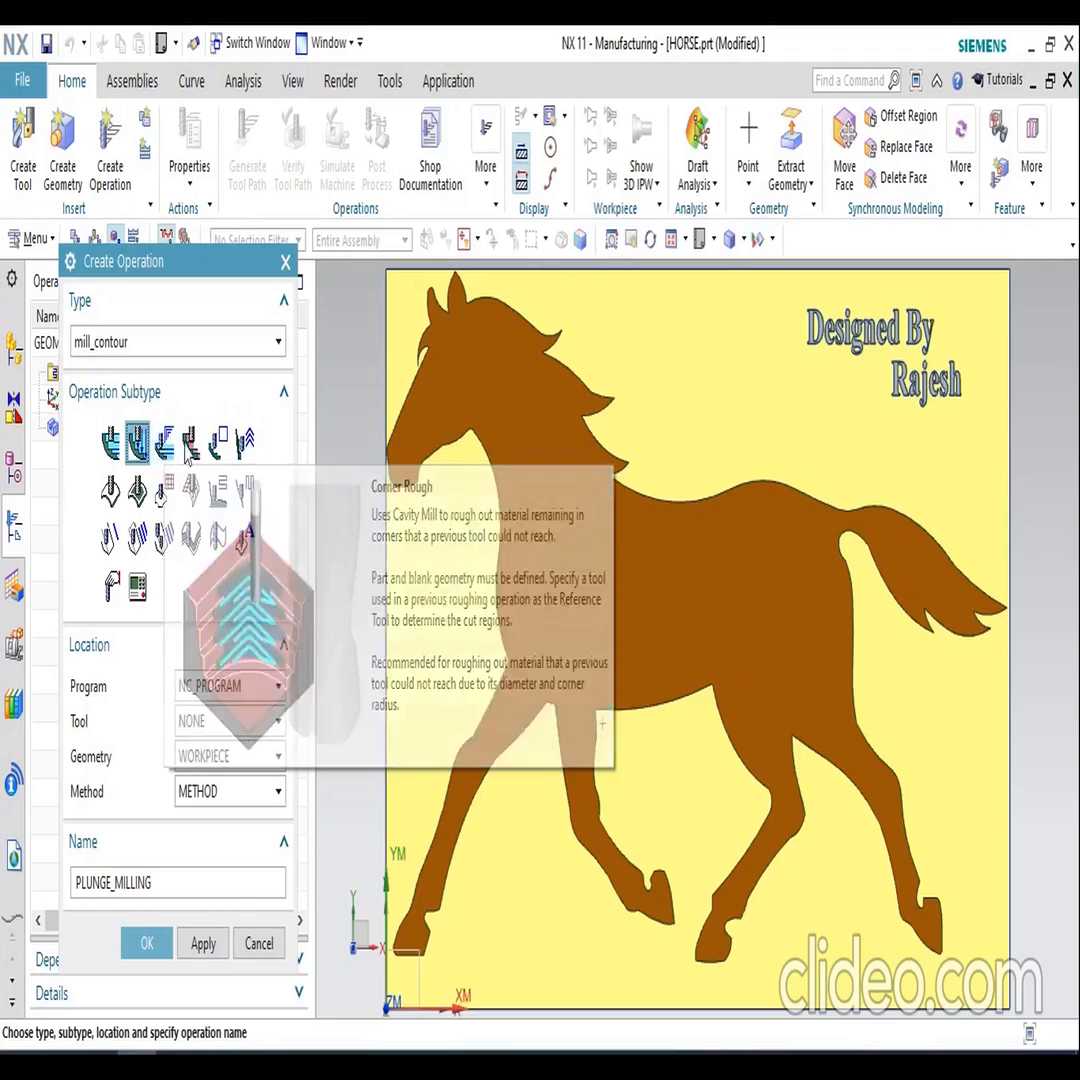
{"action": "mouse_move", "coordinate": [189, 450]}
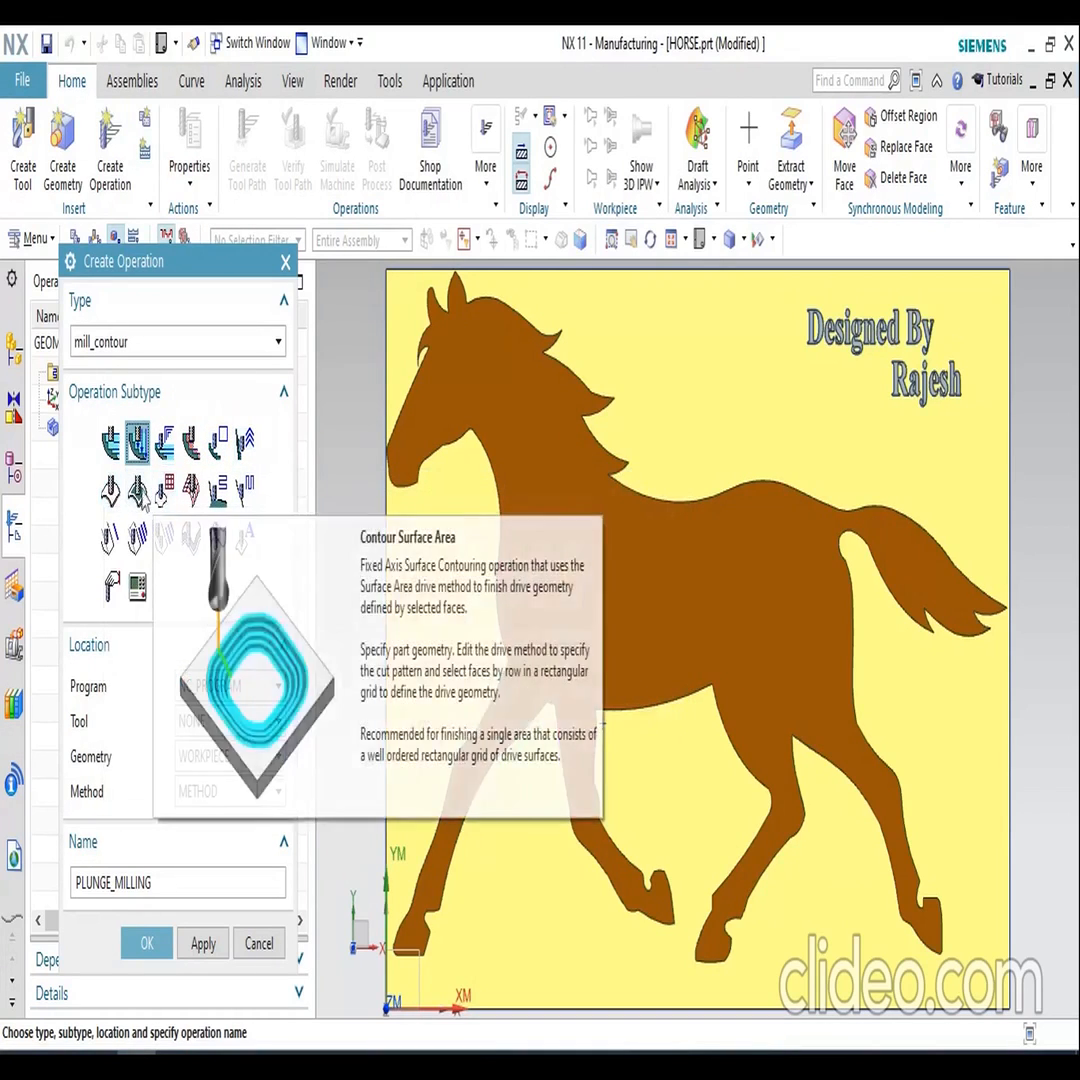
{"action": "mouse_move", "coordinate": [137, 495]}
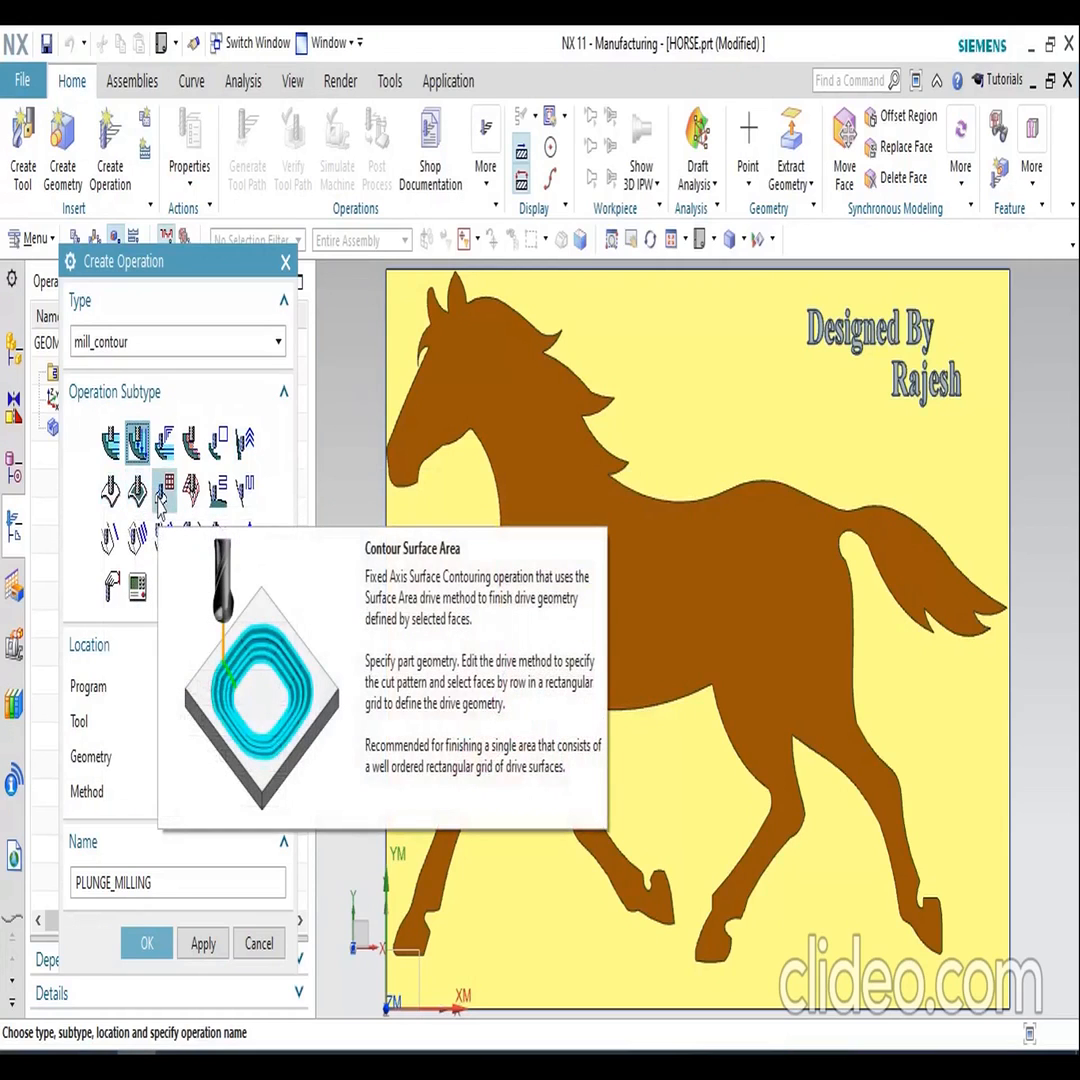
{"action": "mouse_move", "coordinate": [194, 500]}
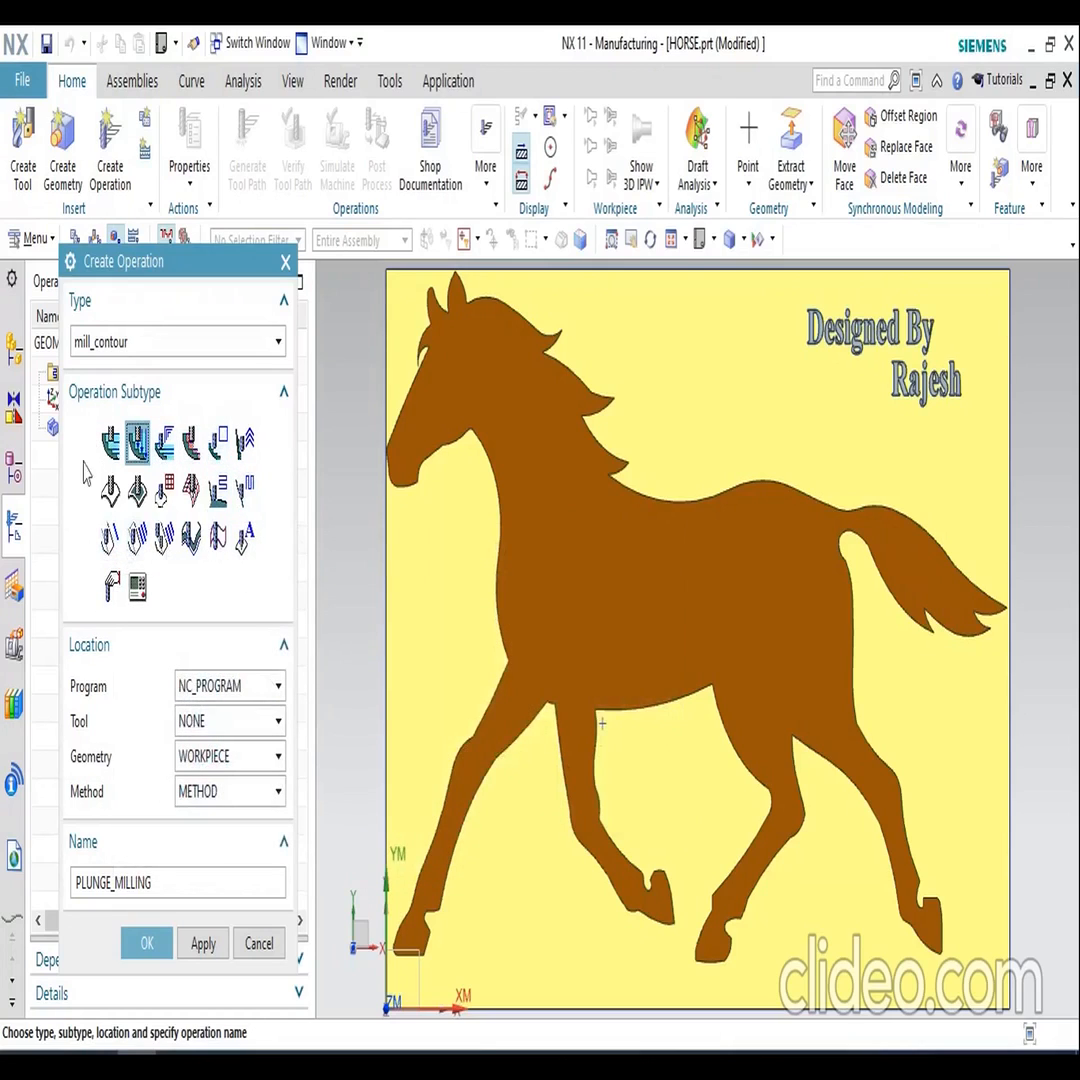
{"action": "mouse_move", "coordinate": [110, 443]}
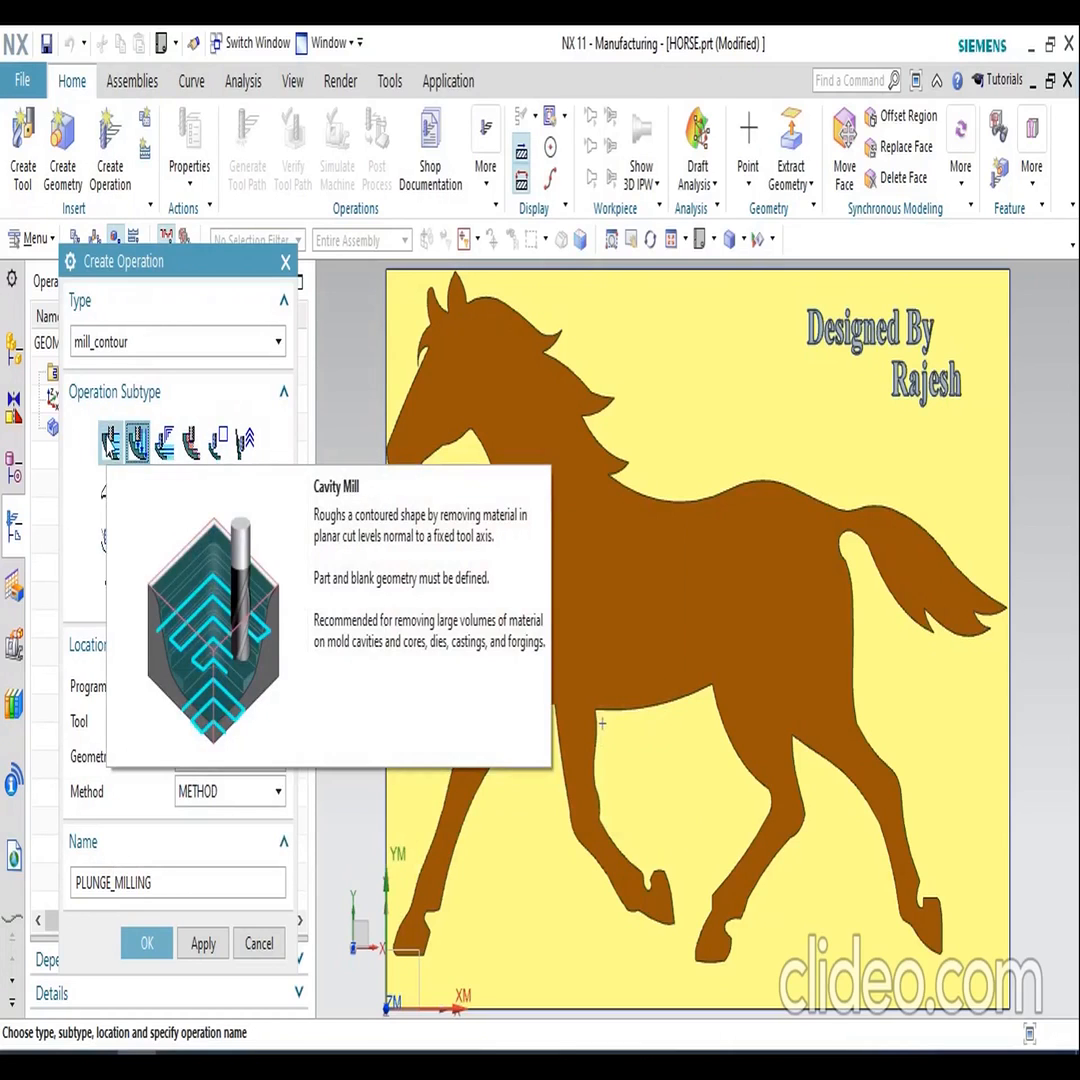
{"action": "left_click", "coordinate": [110, 442]}
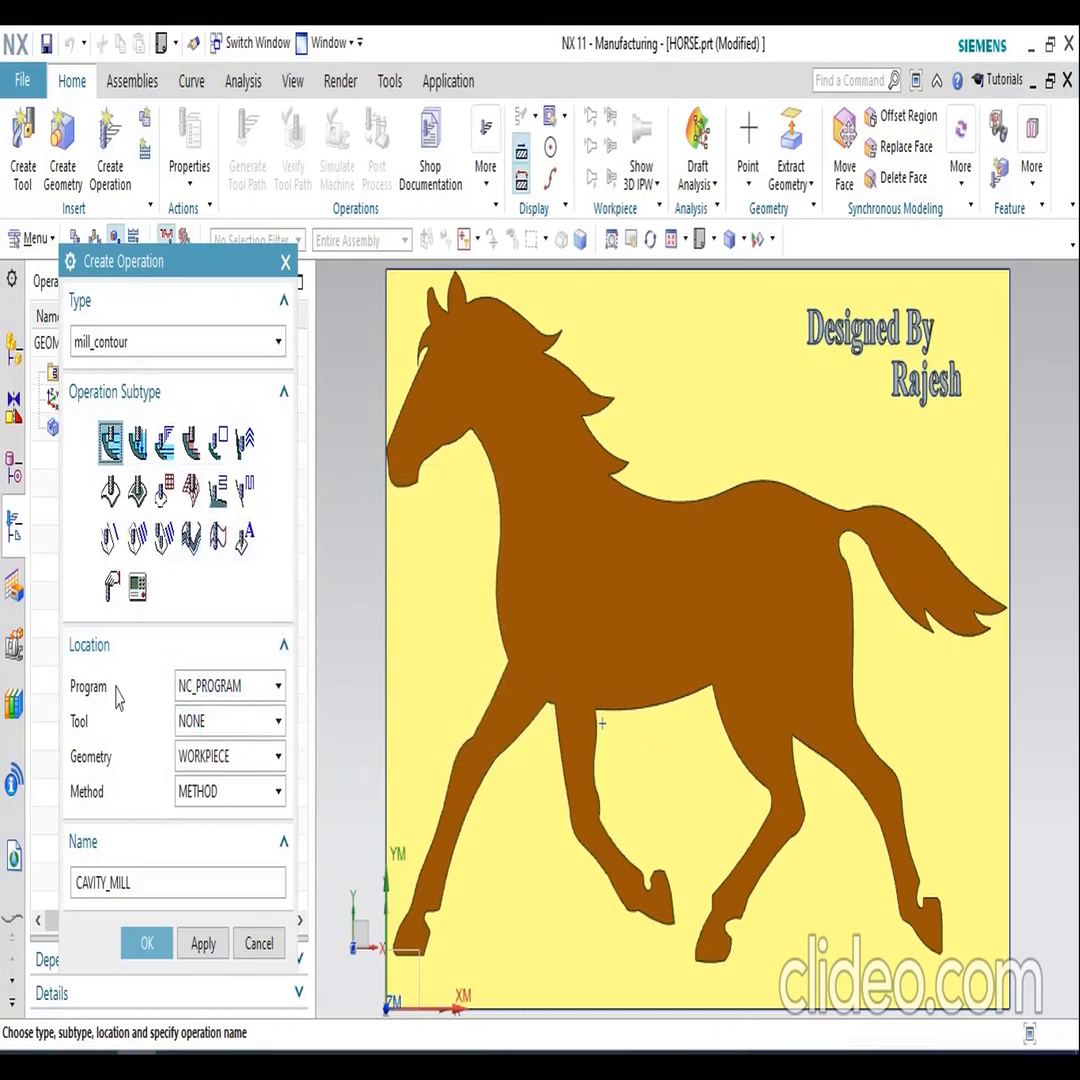
- Review the program, tool and geometry choices available for the Cavity Mill operation's location
{"action": "left_click", "coordinate": [249, 688]}
{"action": "left_click", "coordinate": [249, 688]}
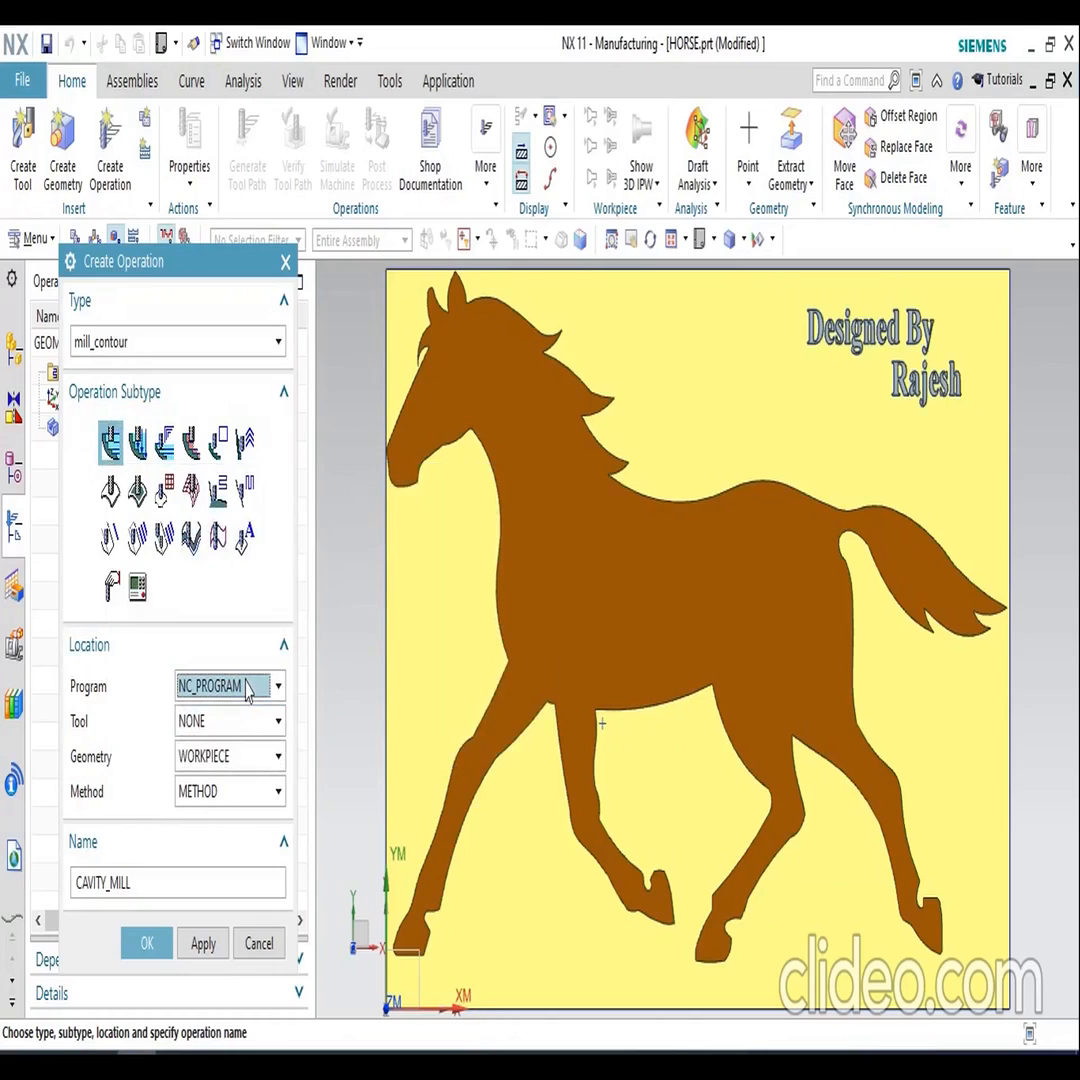
{"action": "left_click", "coordinate": [212, 724]}
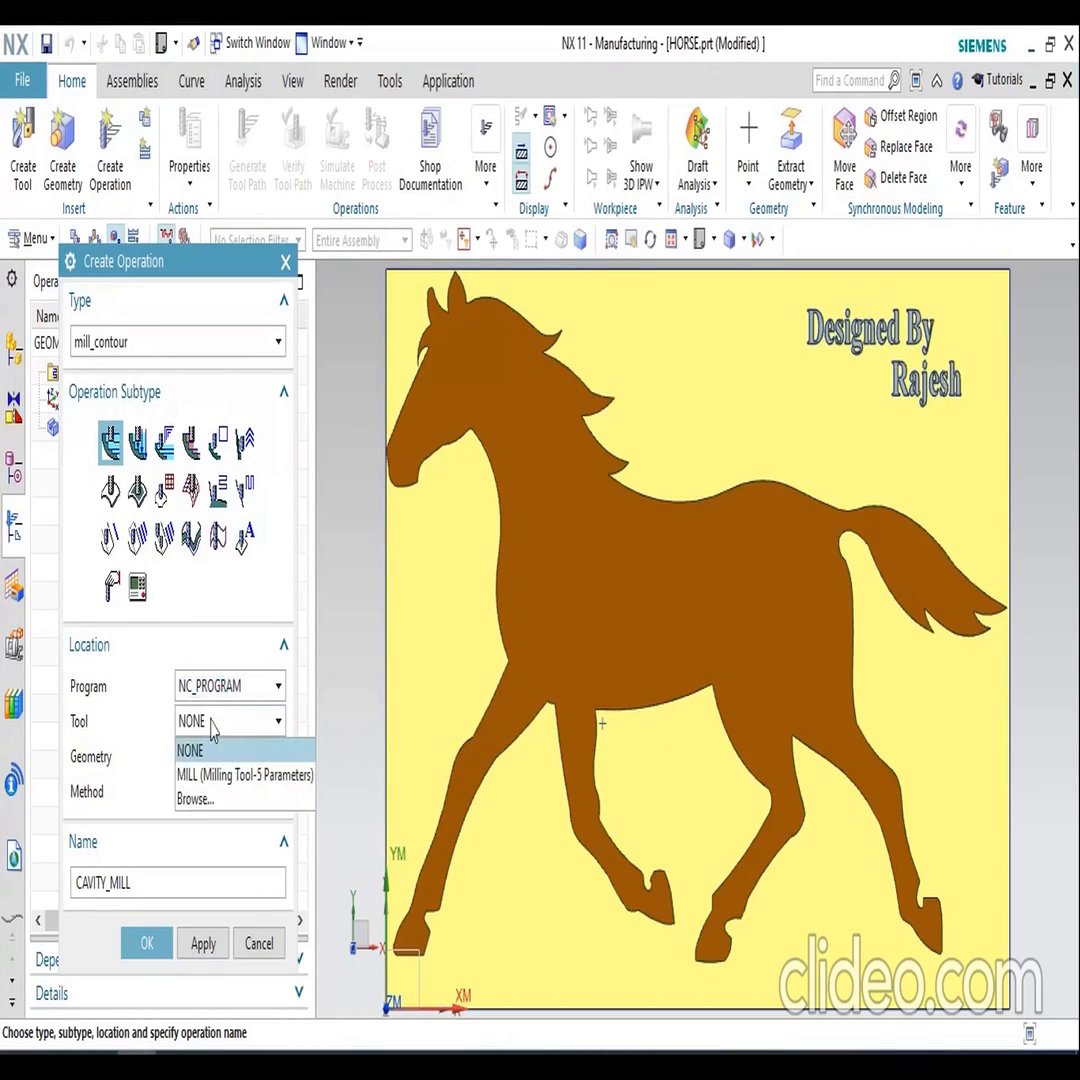
{"action": "left_click", "coordinate": [212, 724]}
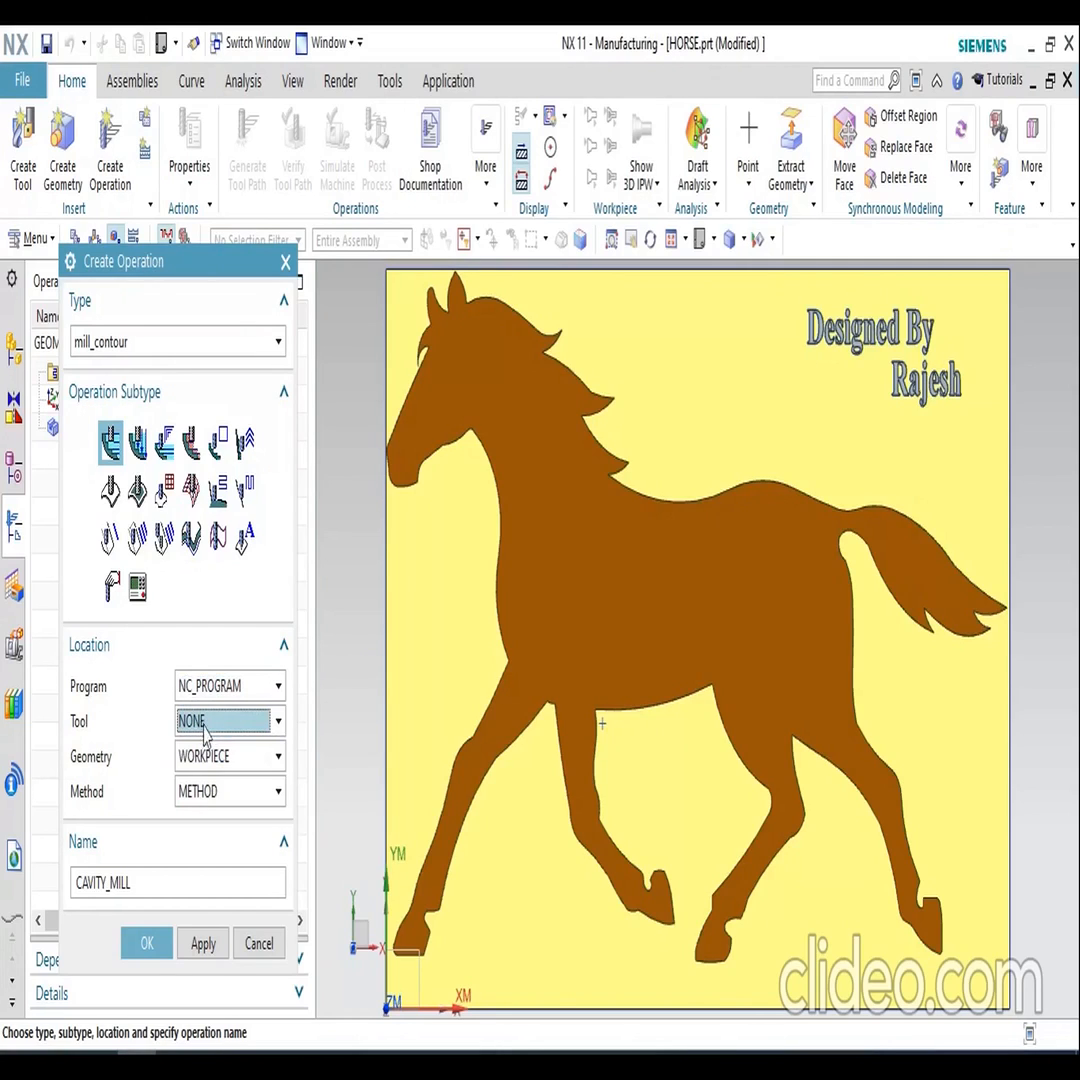
{"action": "left_click", "coordinate": [239, 758]}
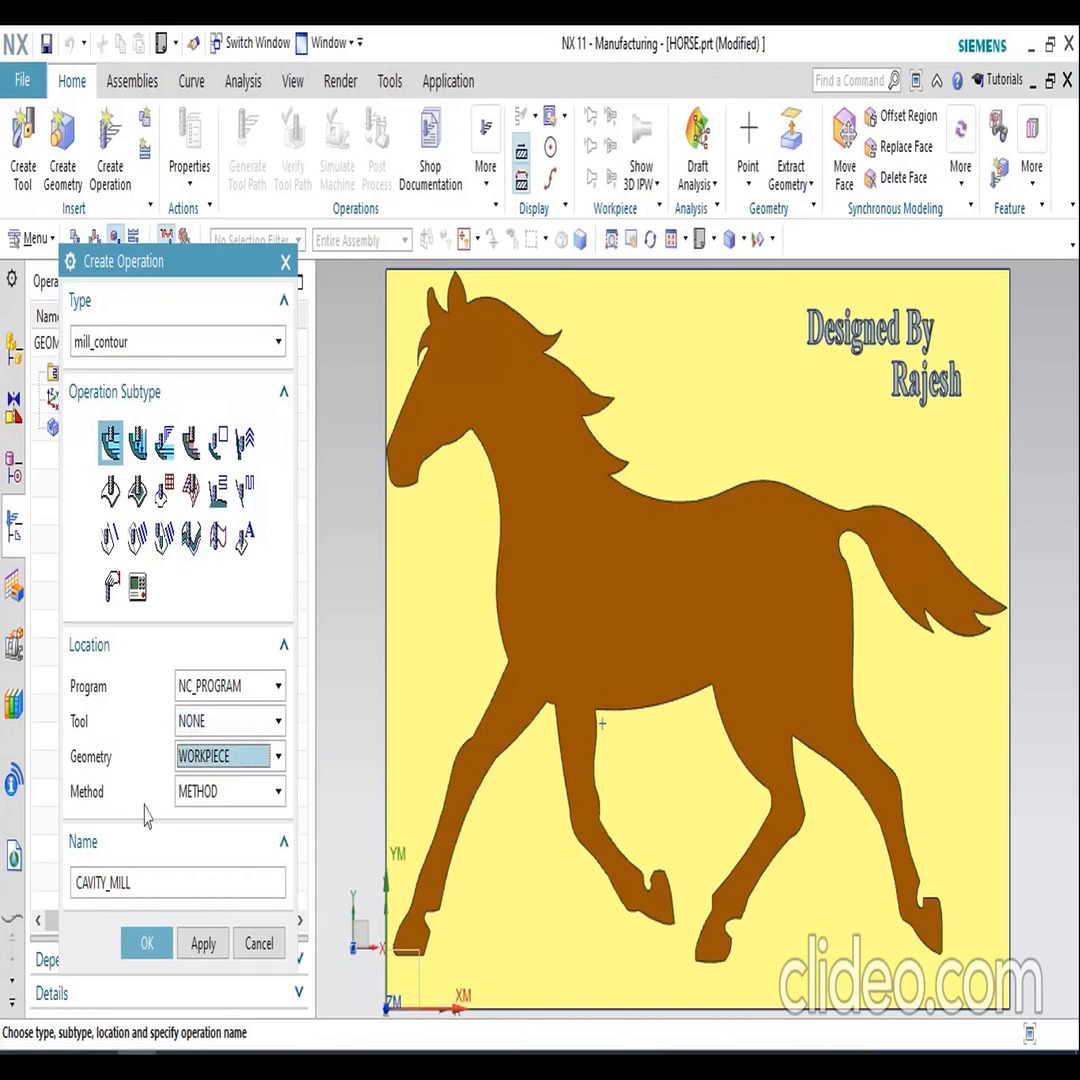
- Create the Cavity Mill operation with the MILL_FINISH method and review its WORKPIECE geometry settings
{"action": "left_click", "coordinate": [231, 795]}
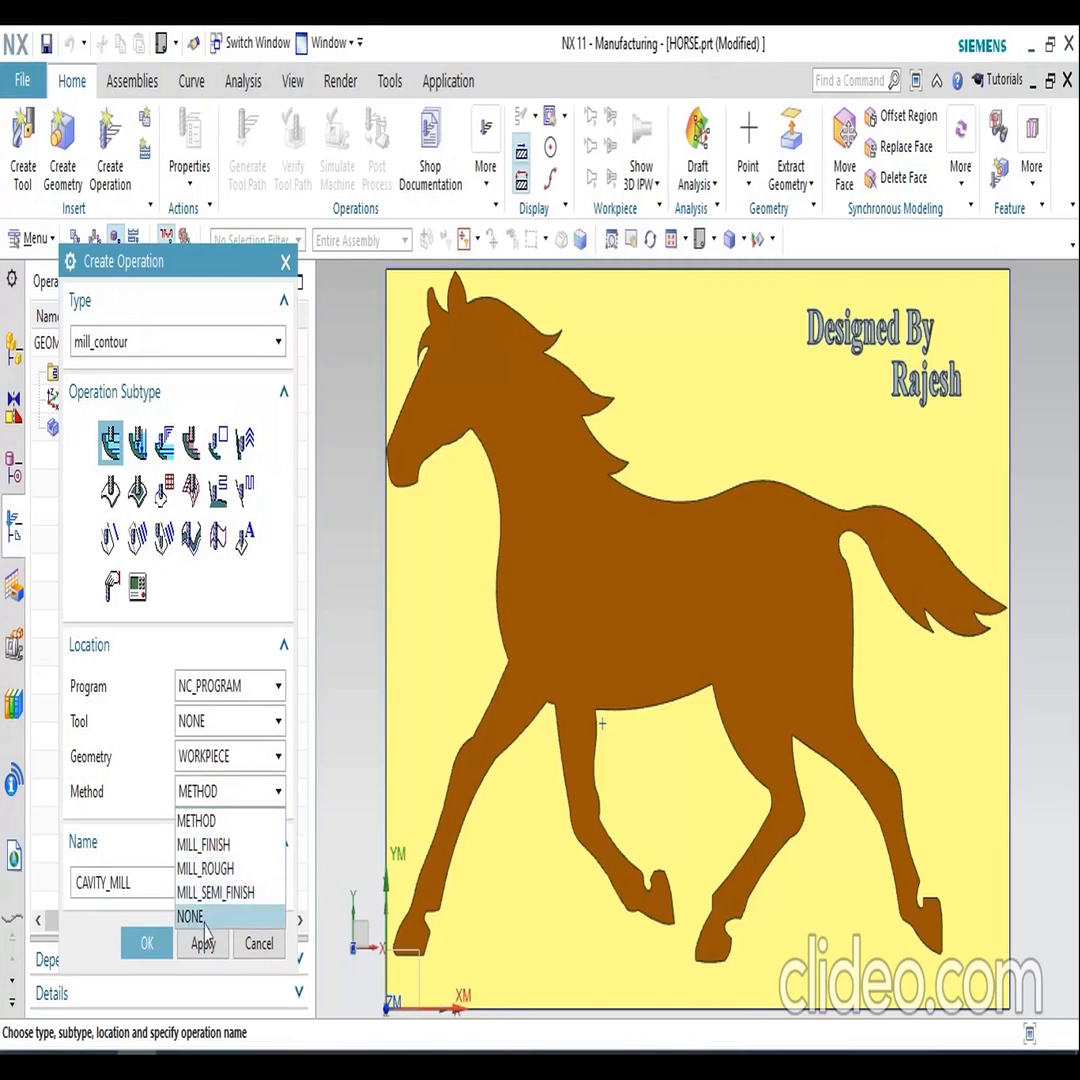
{"action": "left_click", "coordinate": [229, 847]}
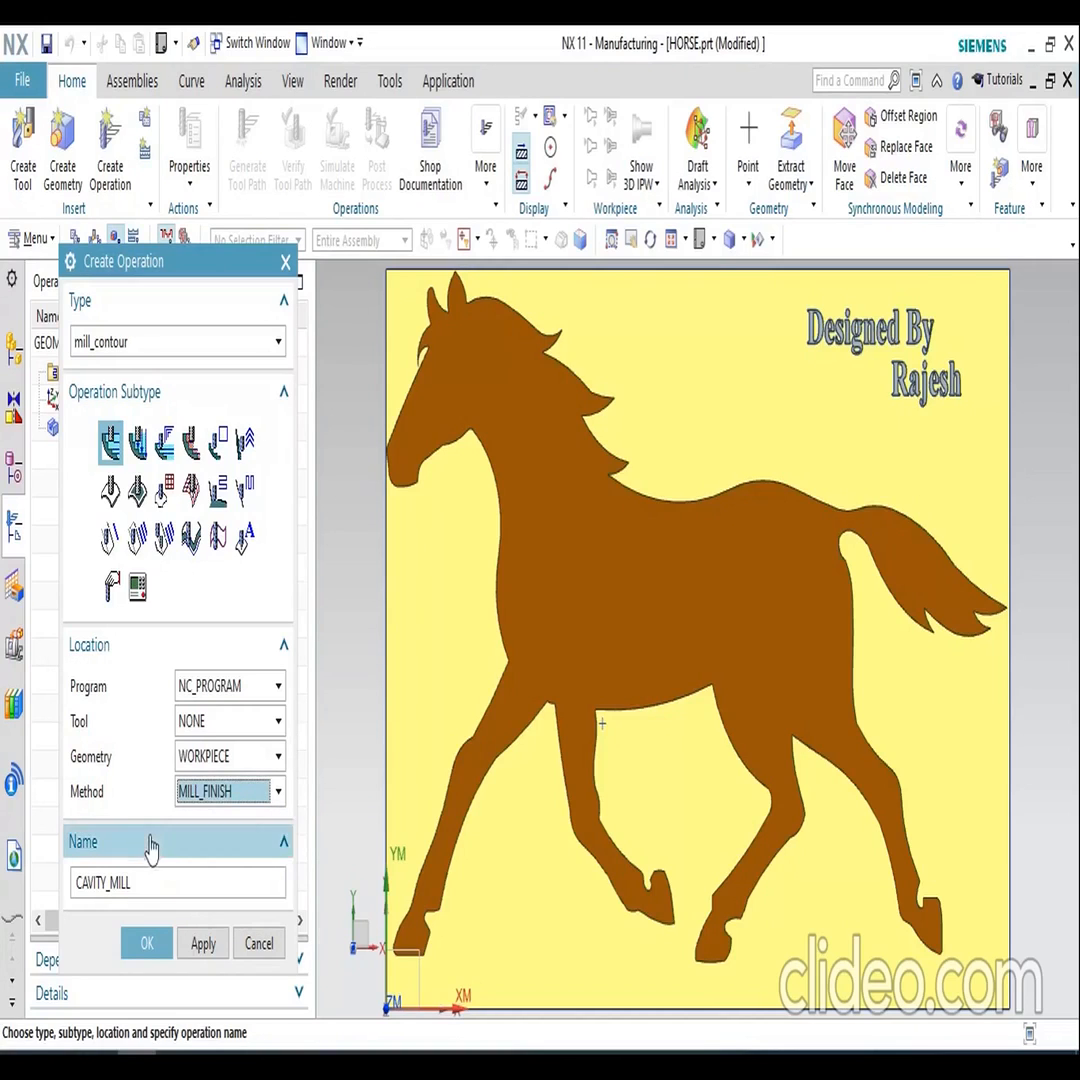
{"action": "left_click", "coordinate": [150, 944]}
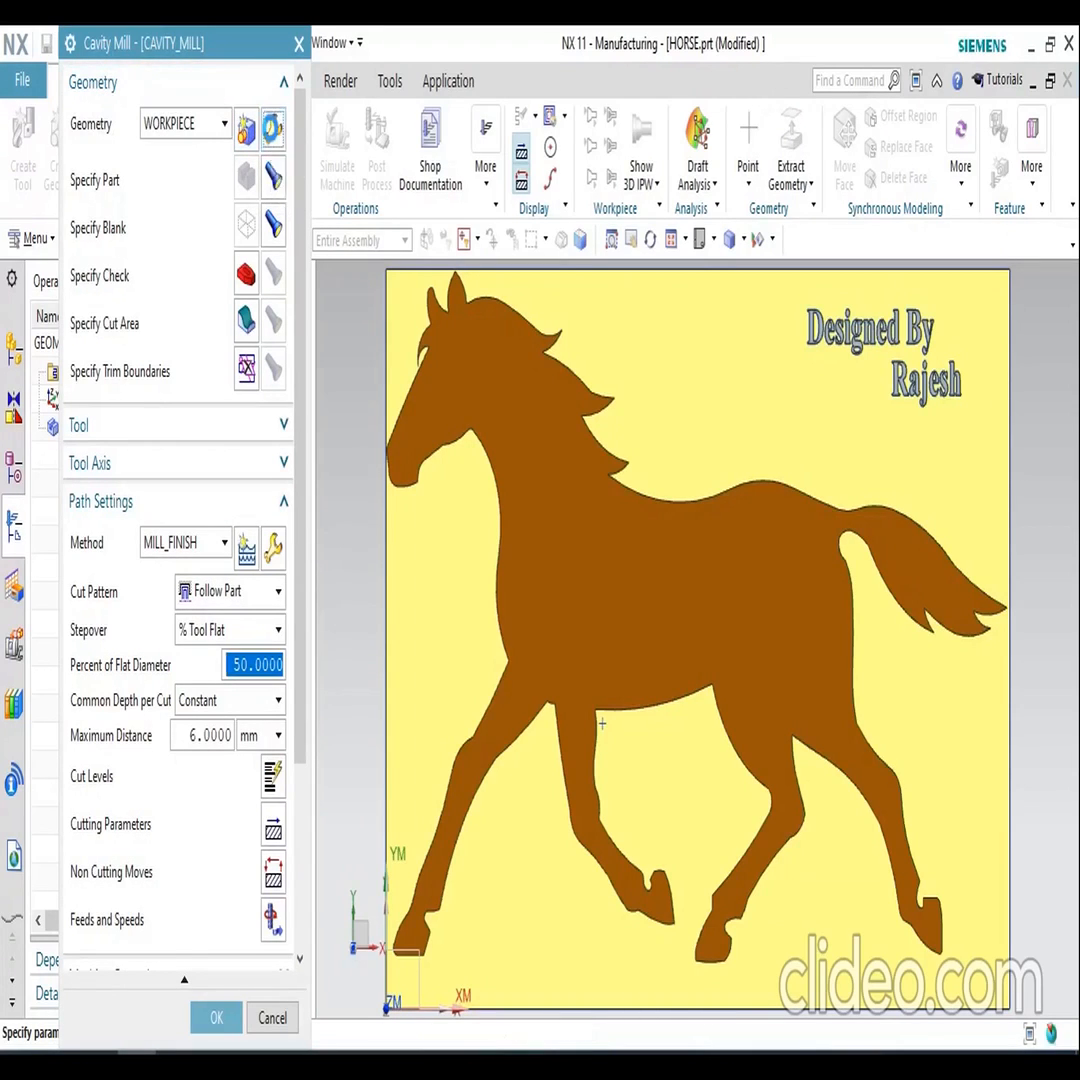
{"action": "left_click", "coordinate": [272, 133]}
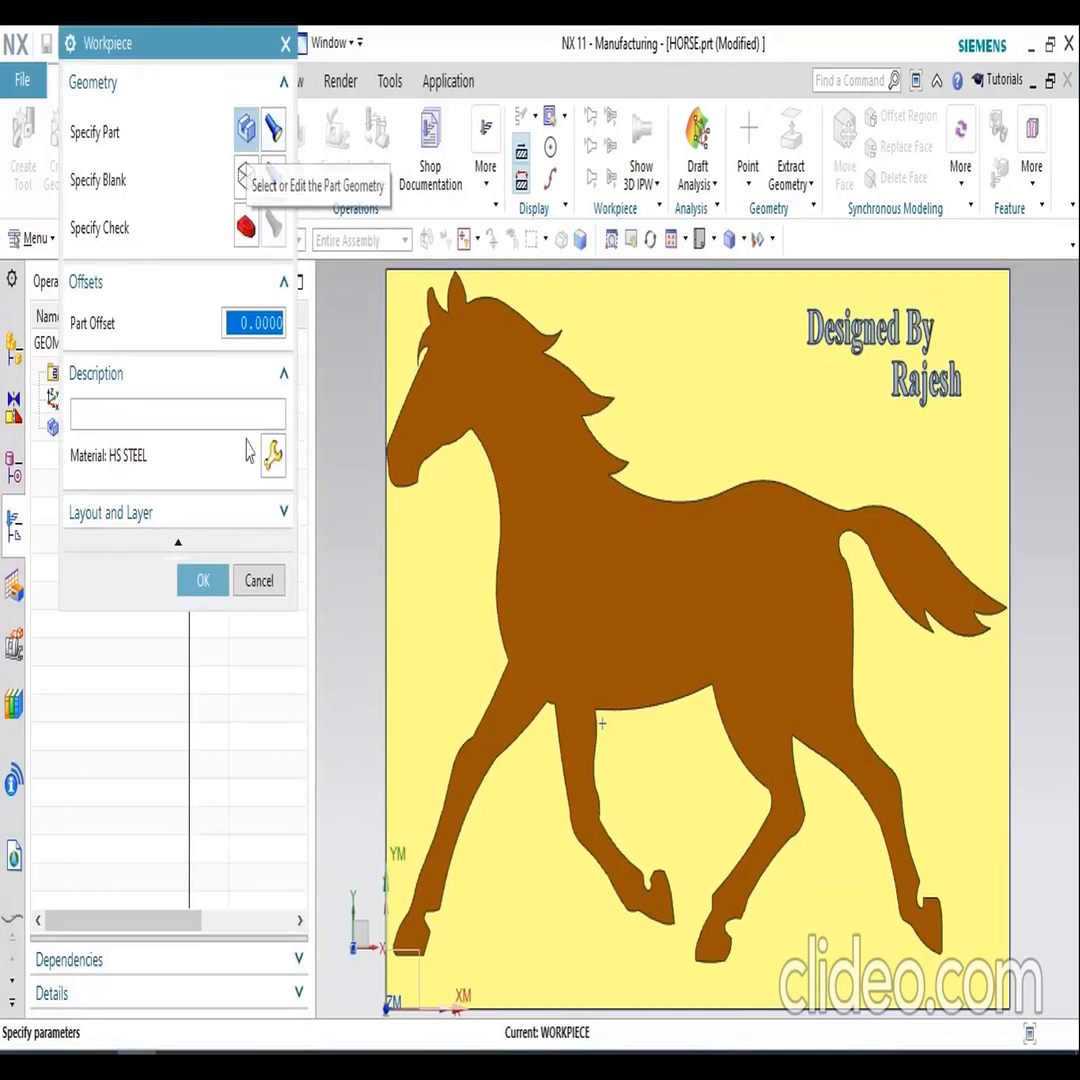
{"action": "left_click", "coordinate": [258, 580]}
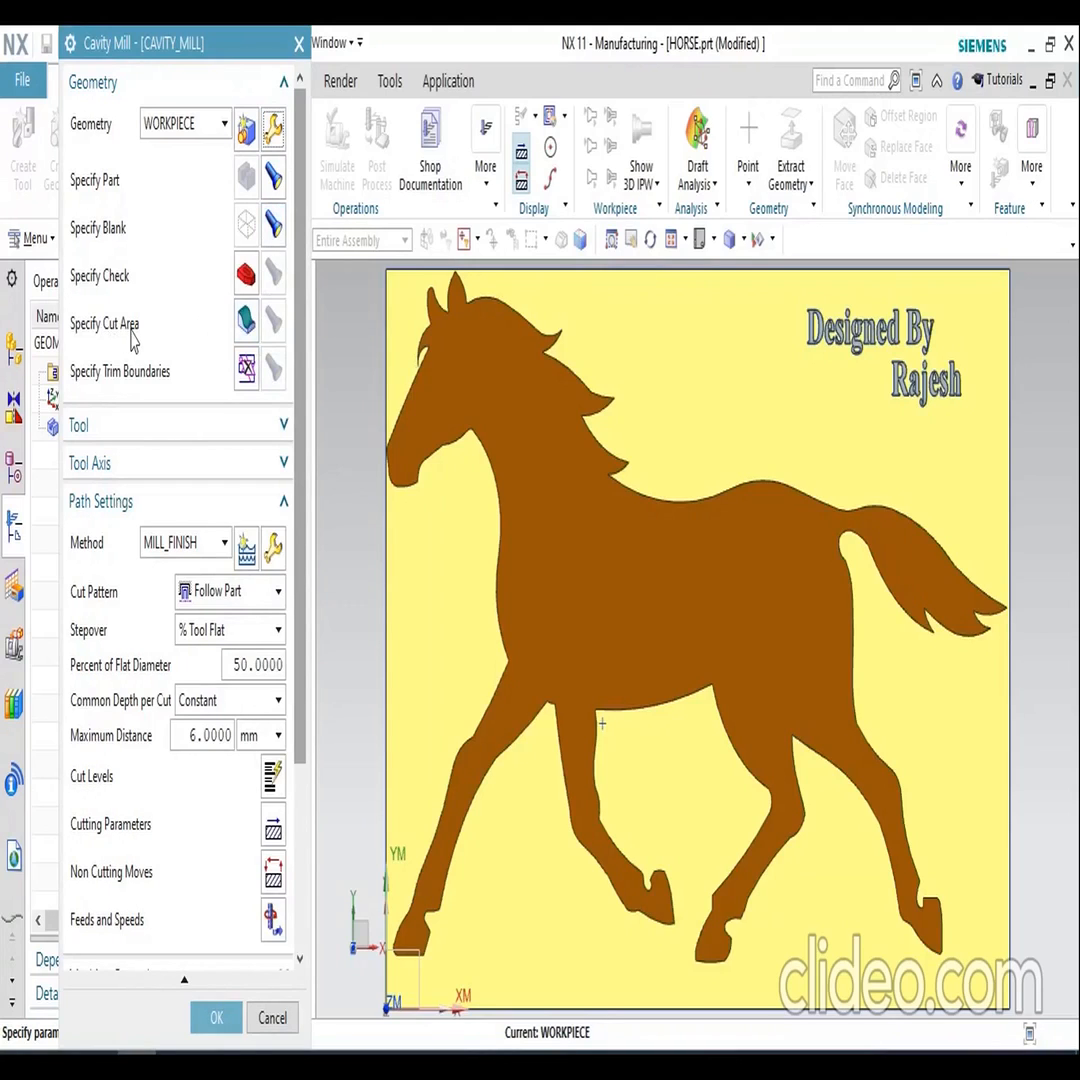
- Compare the Faces and Edge Bounded Region methods for the cut area, and specify the plate's top face around the horse using Faces
{"action": "left_click", "coordinate": [245, 330]}
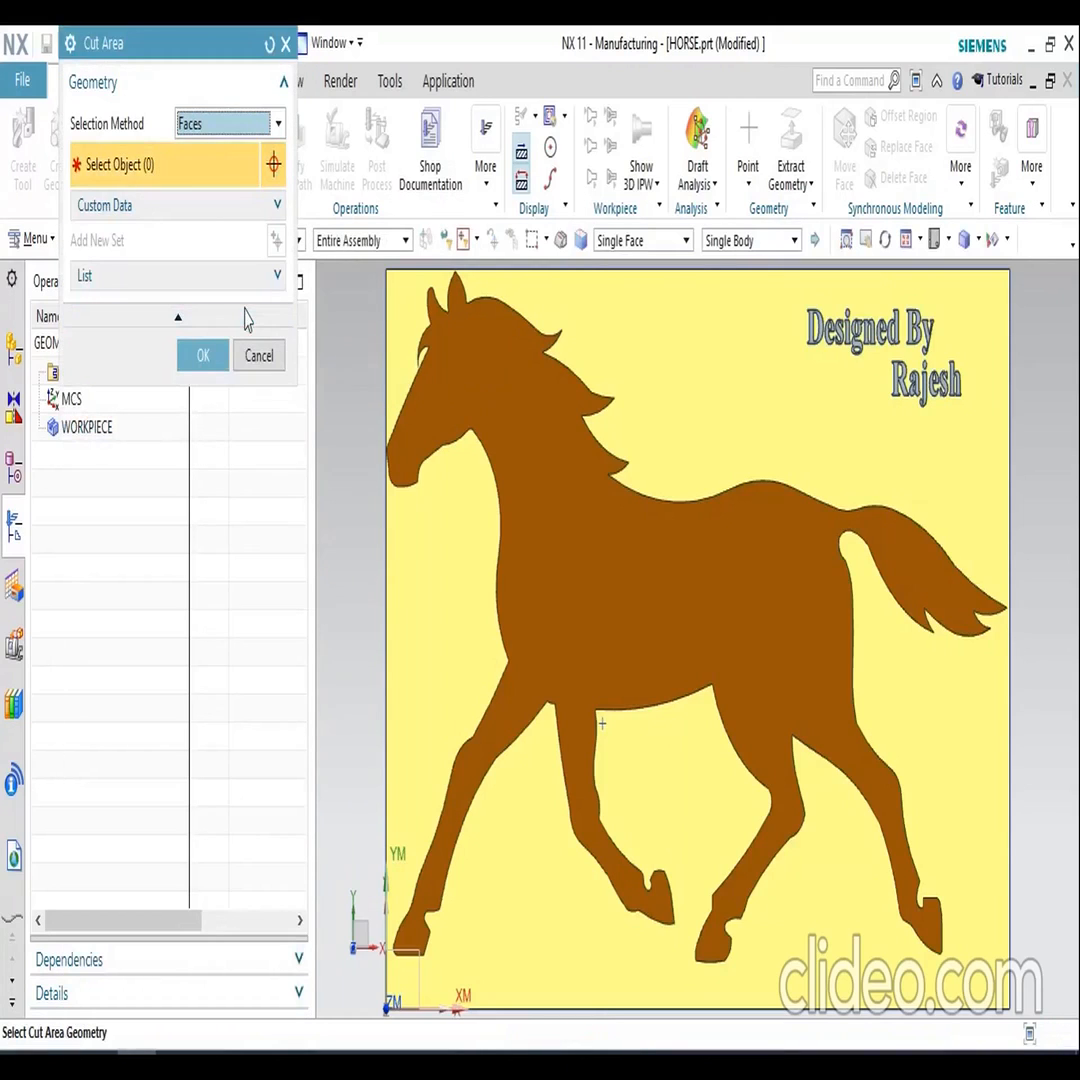
{"action": "left_click", "coordinate": [225, 126]}
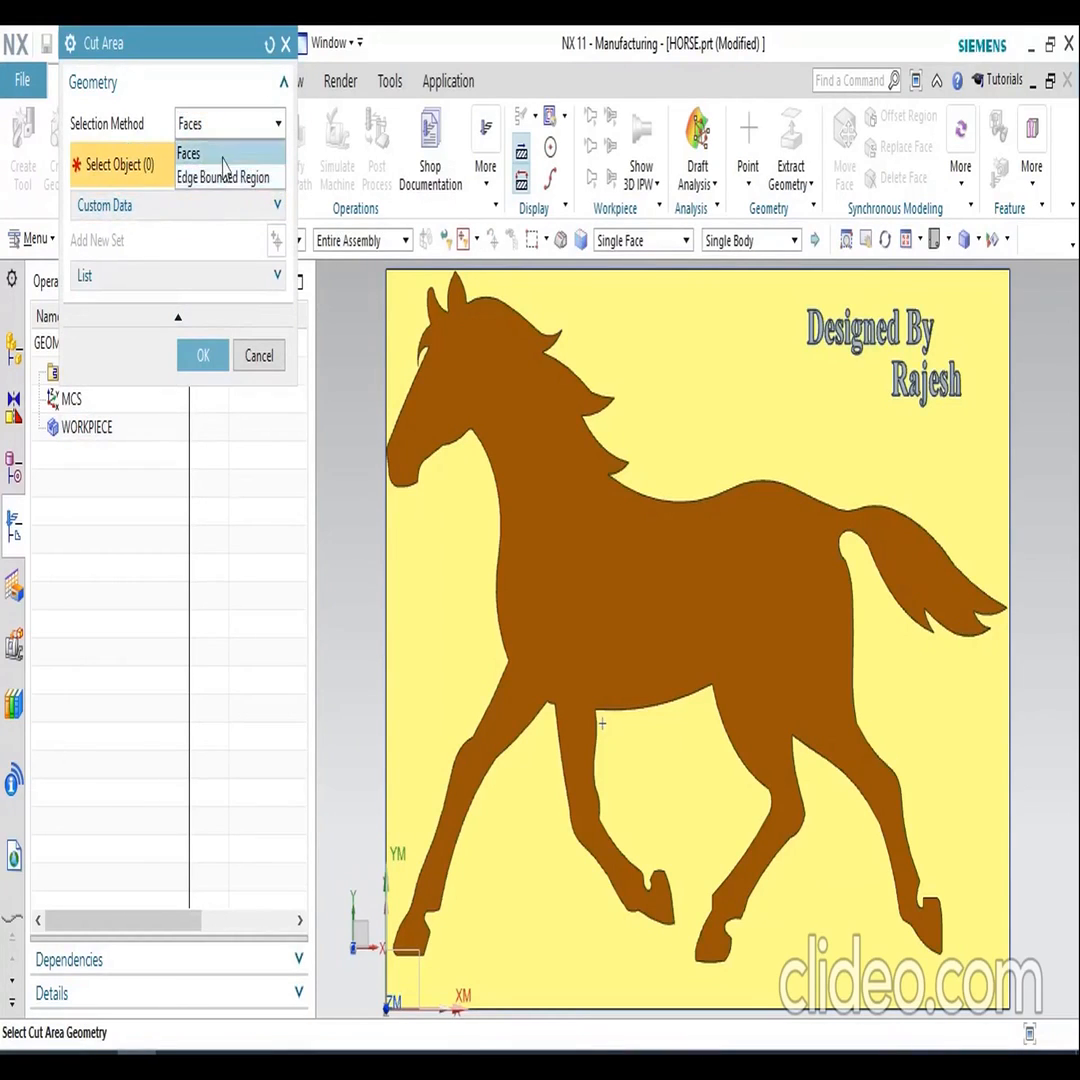
{"action": "left_click", "coordinate": [190, 152]}
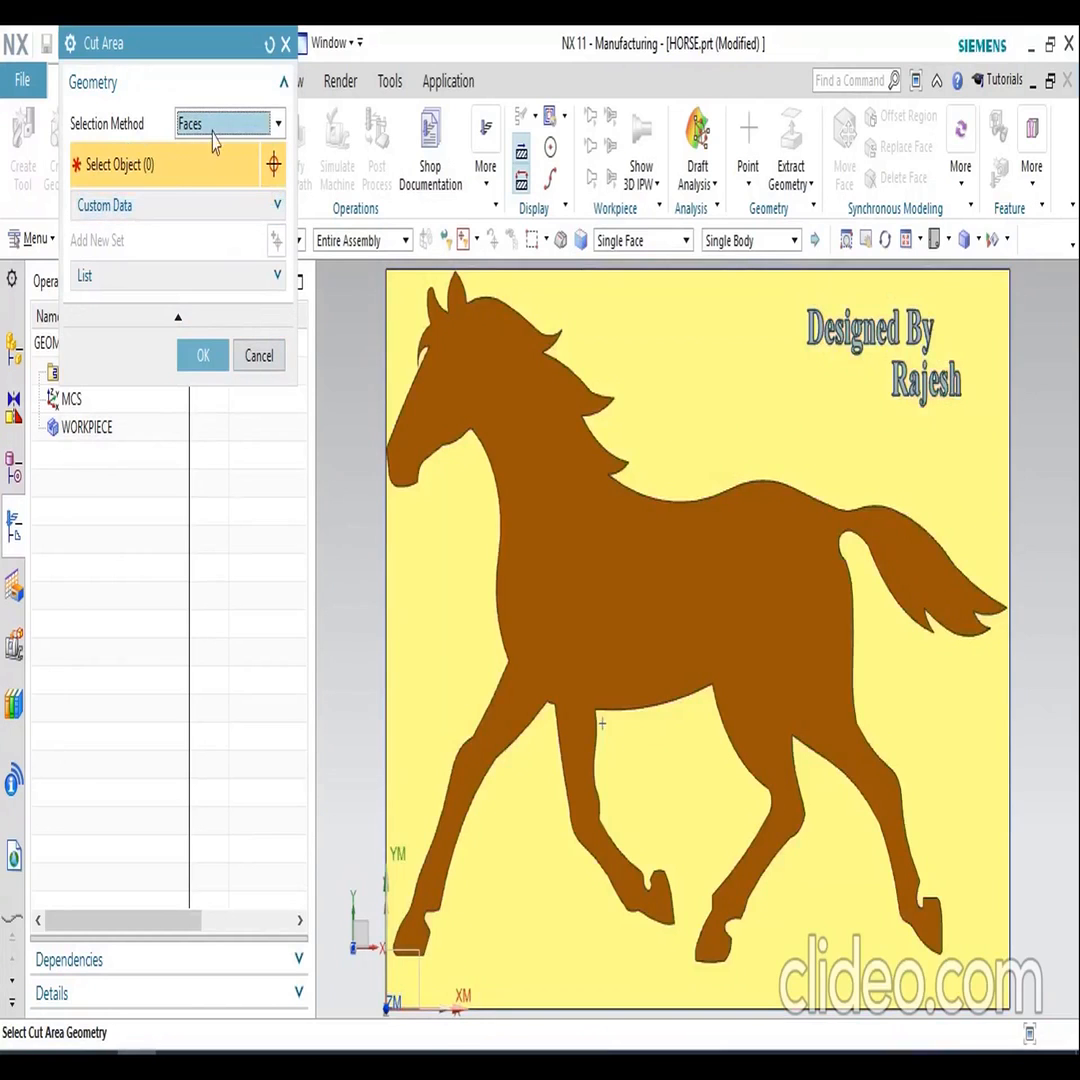
{"action": "left_click", "coordinate": [220, 124]}
{"action": "left_click", "coordinate": [205, 174]}
{"action": "middle_click_drag", "start_coordinate": [424, 549], "coordinate": [424, 441]}
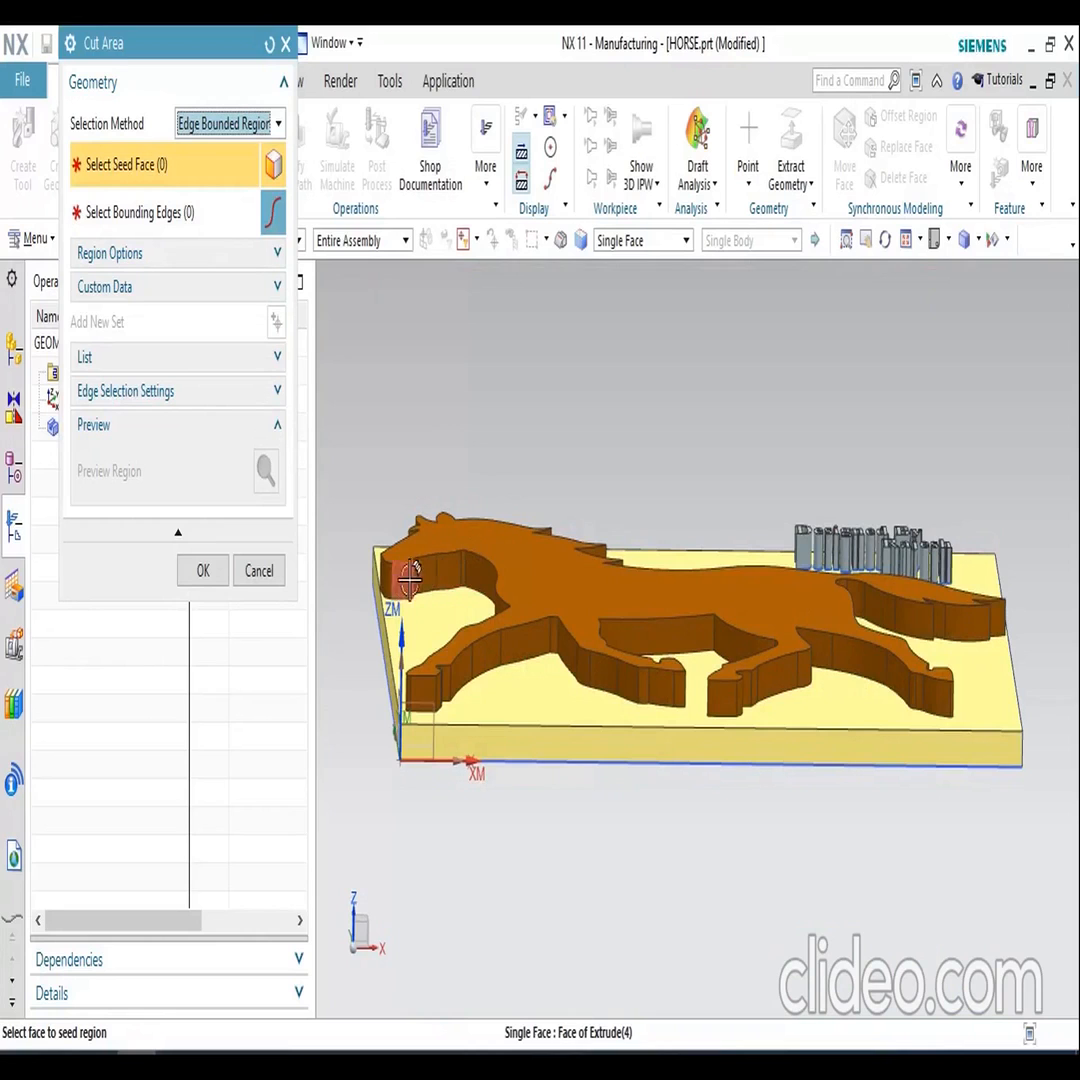
{"action": "middle_click_drag", "start_coordinate": [463, 584], "coordinate": [456, 660]}
{"action": "left_click", "coordinate": [213, 126]}
{"action": "left_click", "coordinate": [205, 148]}
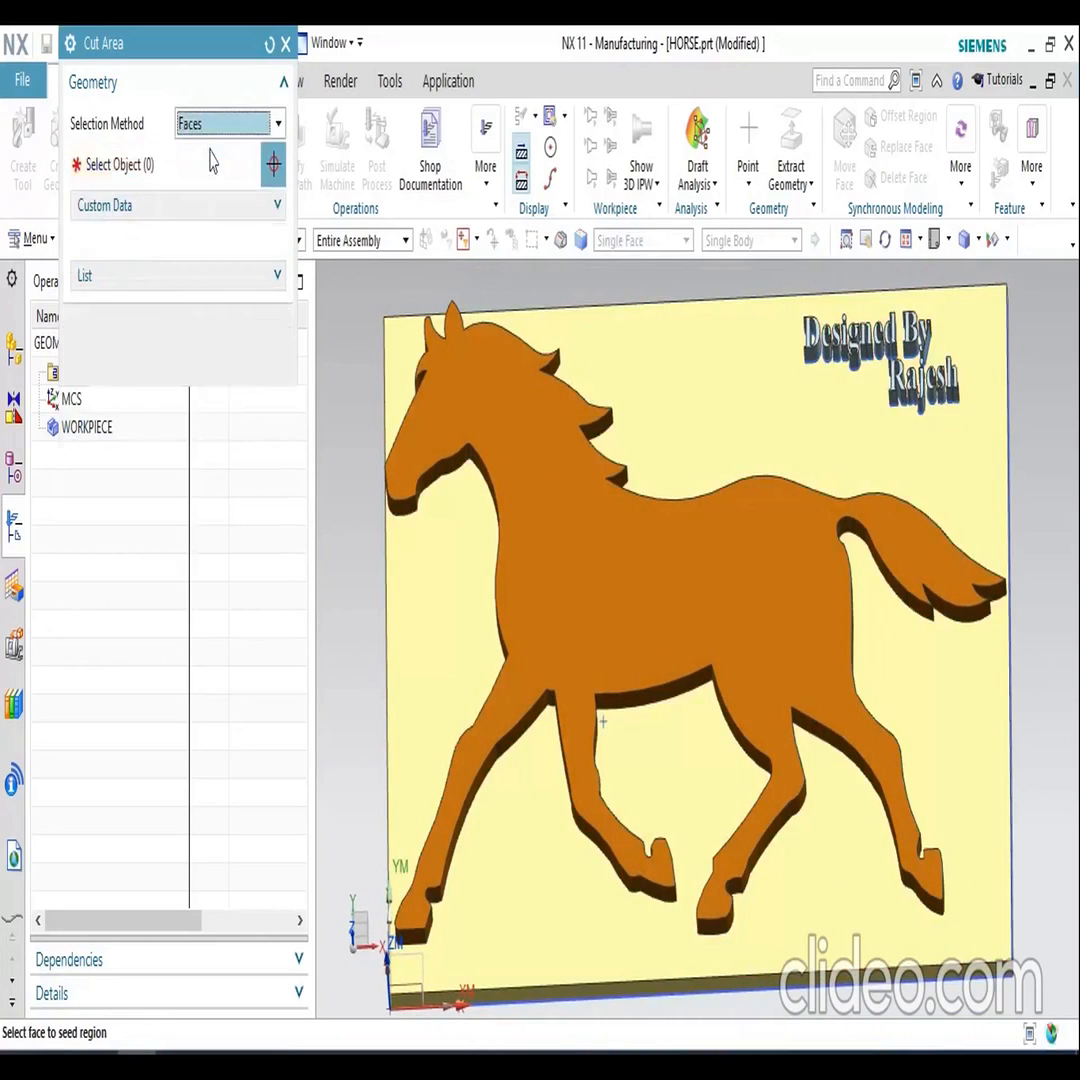
{"action": "left_click", "coordinate": [452, 610]}
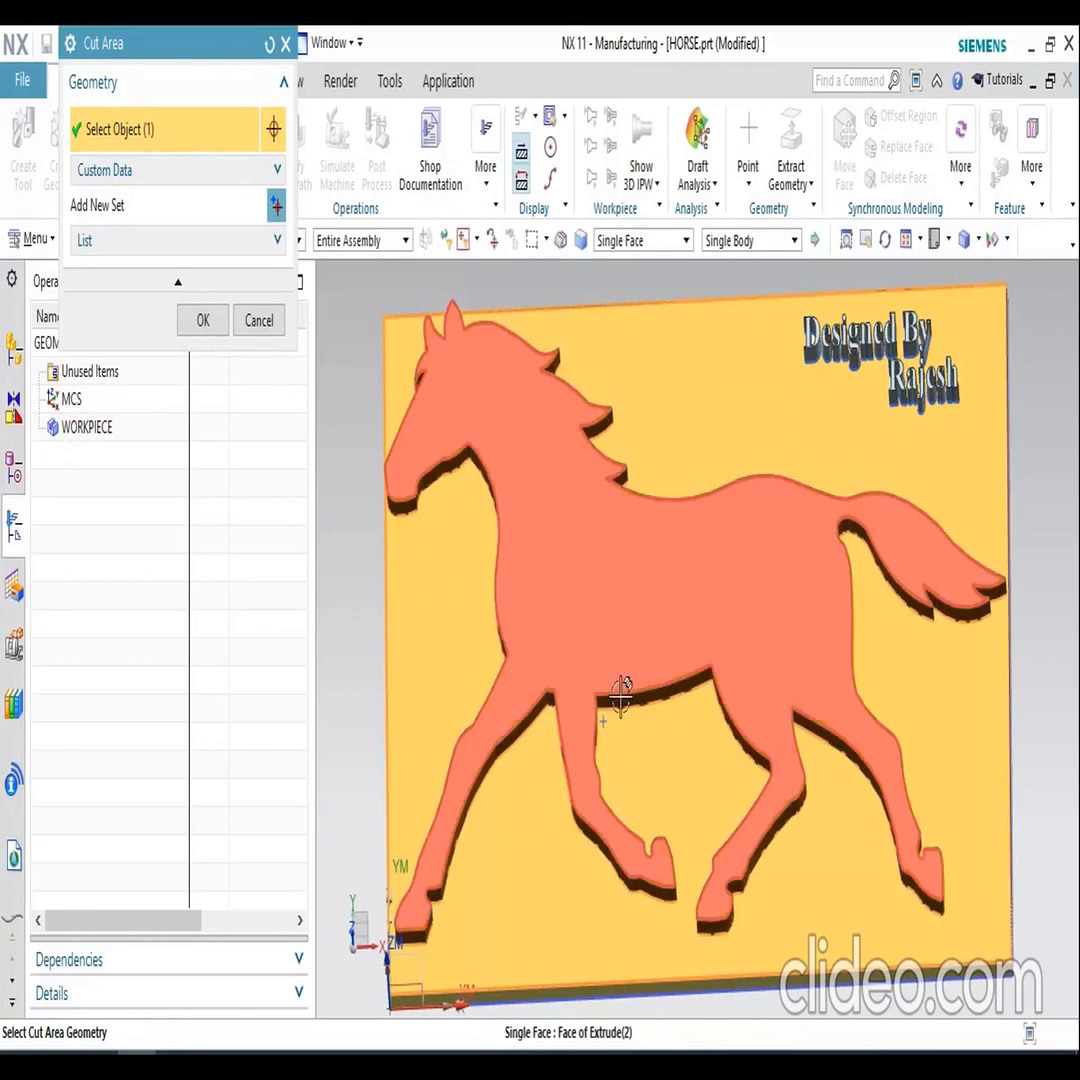
{"action": "left_click", "coordinate": [203, 320]}
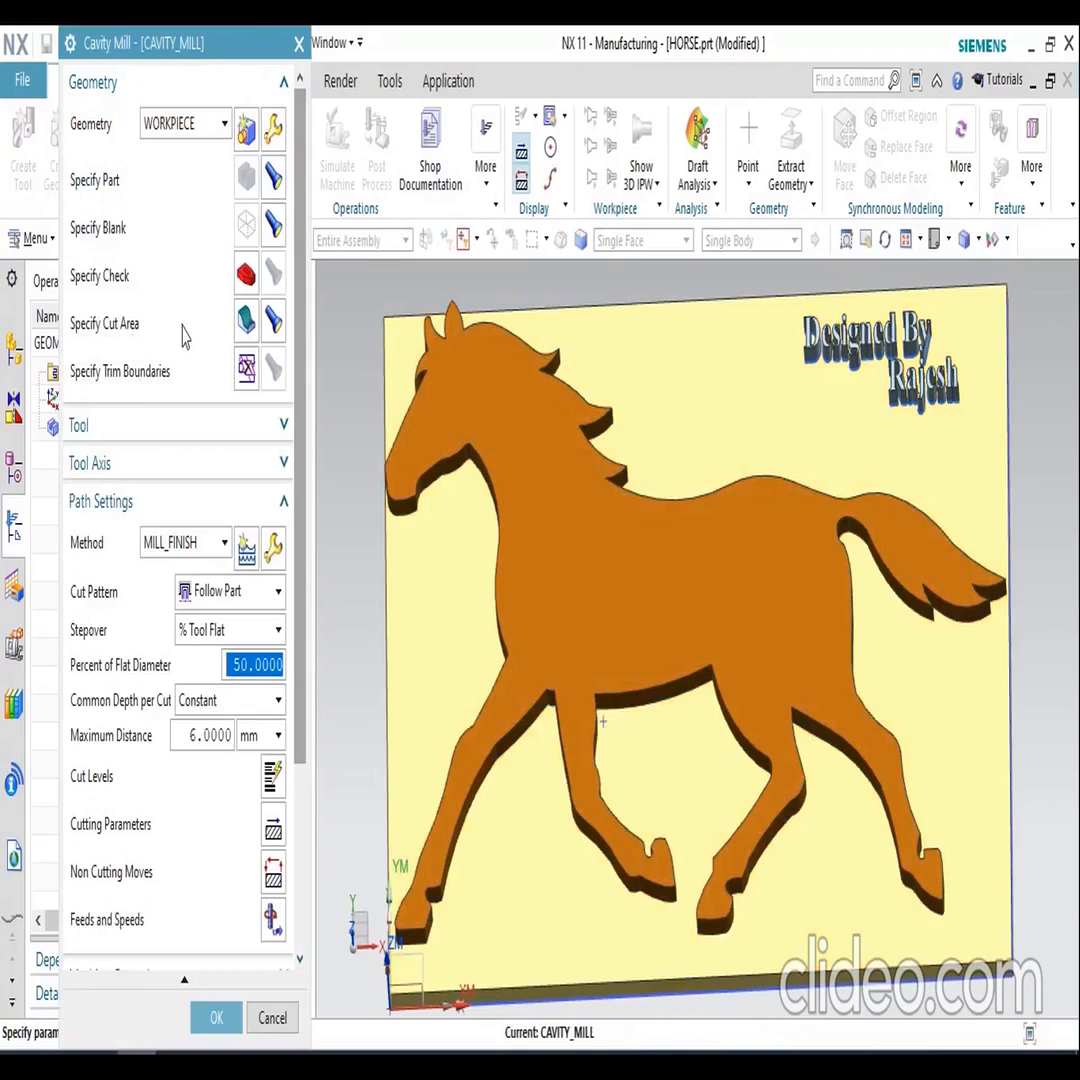
- Start a new tool for the operation, compare the mill_planar, mill_multi-axis and mill_multi_blade types, and keep mill_contour
{"action": "left_click", "coordinate": [184, 434]}
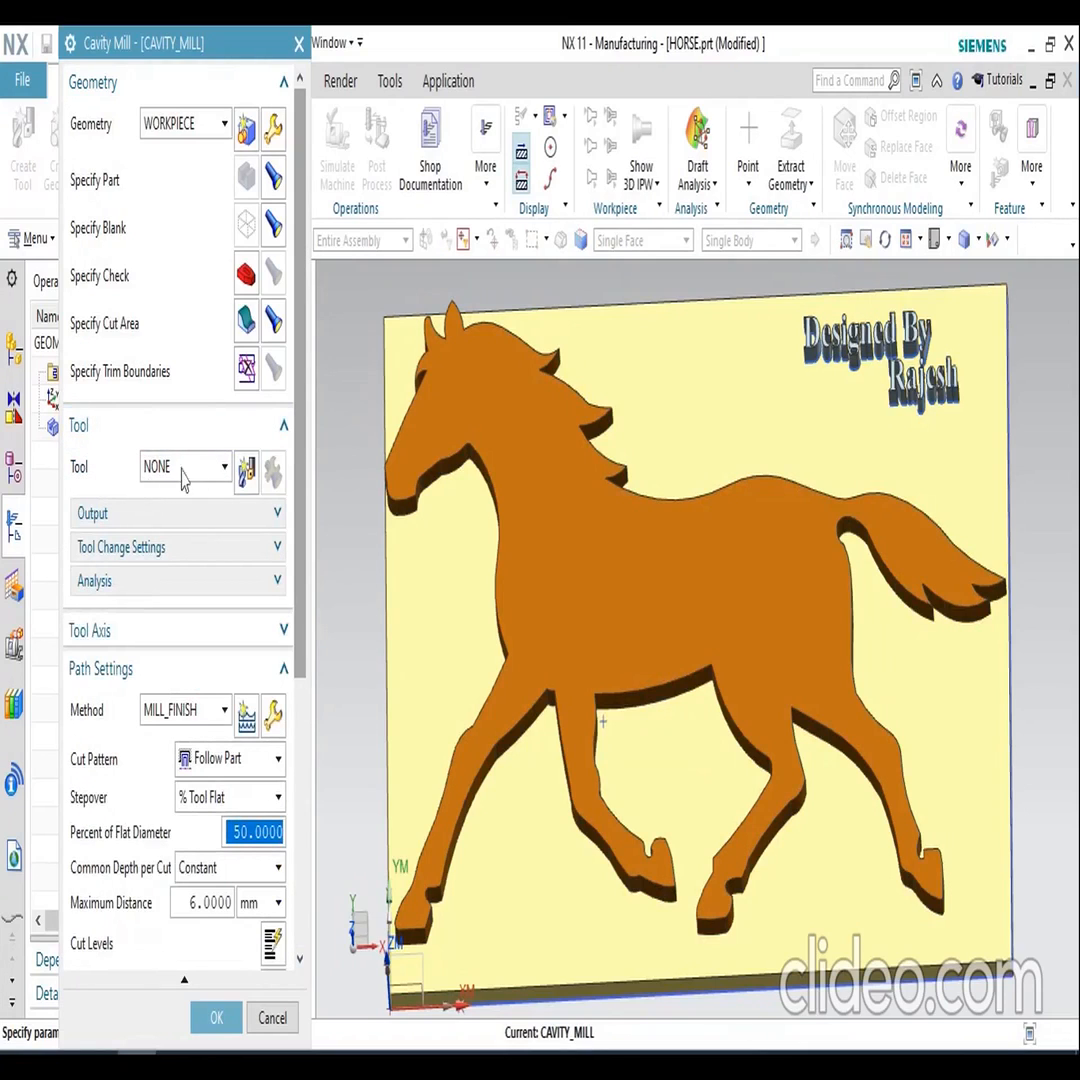
{"action": "left_click", "coordinate": [218, 468]}
{"action": "left_click", "coordinate": [218, 470]}
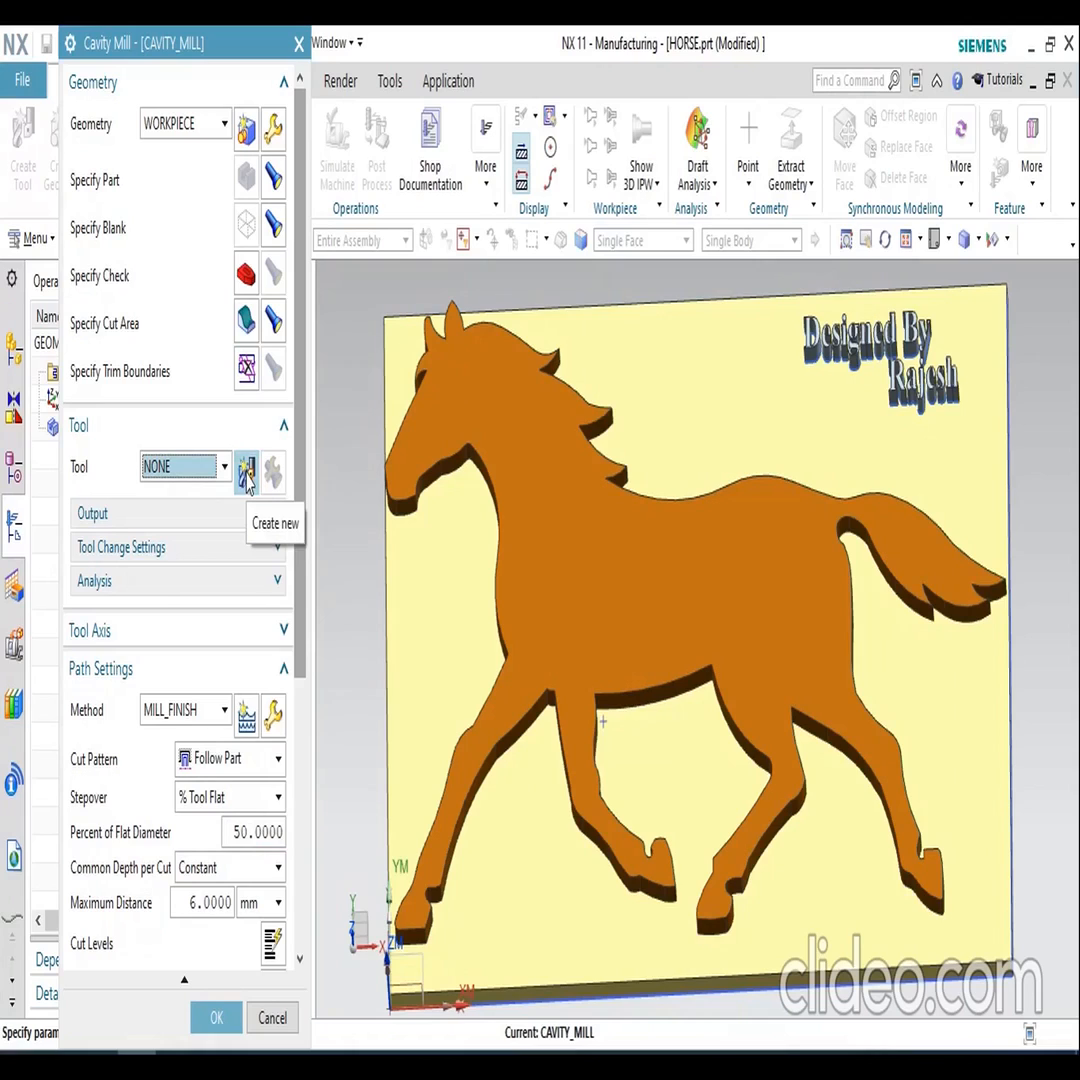
{"action": "left_click", "coordinate": [246, 472]}
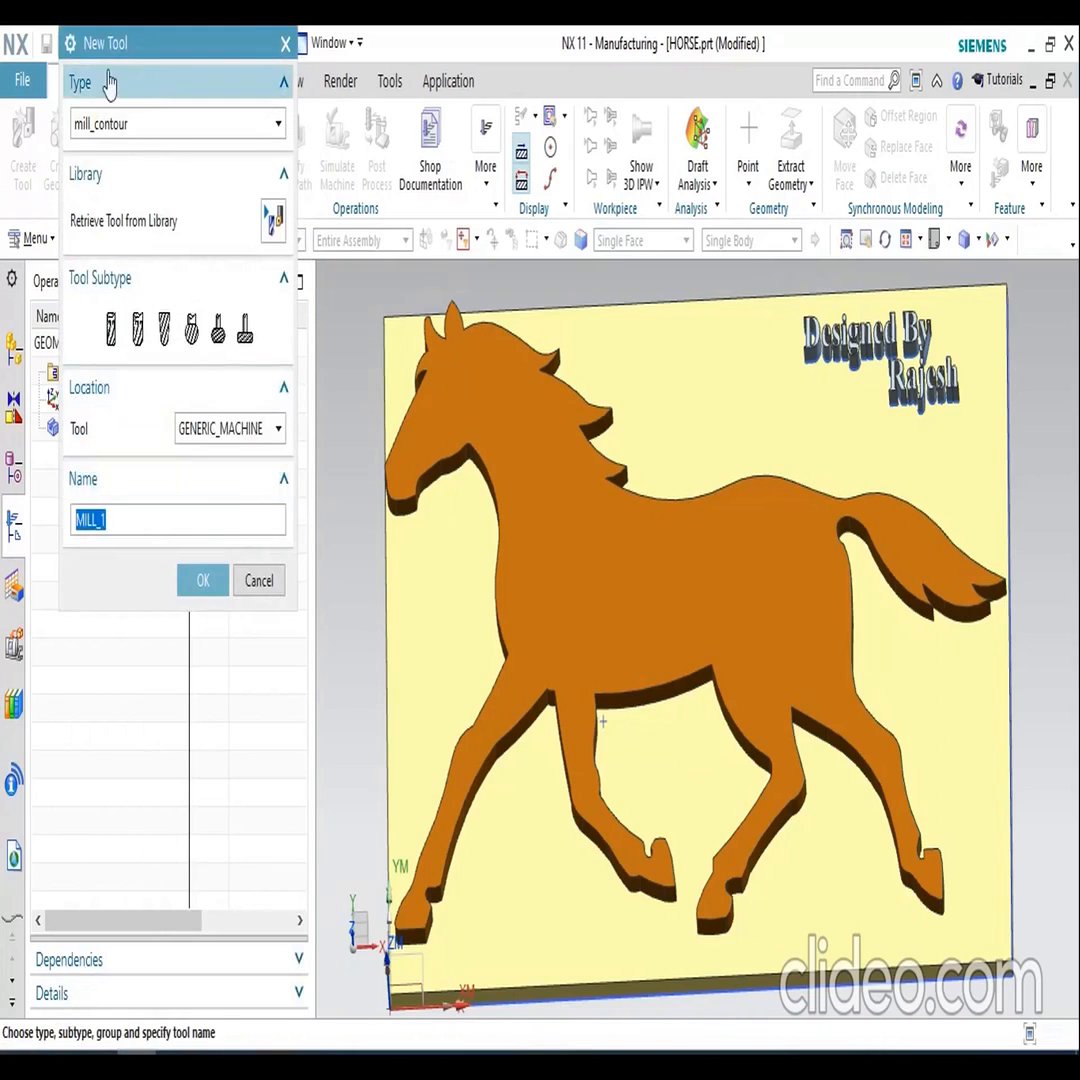
{"action": "left_click", "coordinate": [133, 125]}
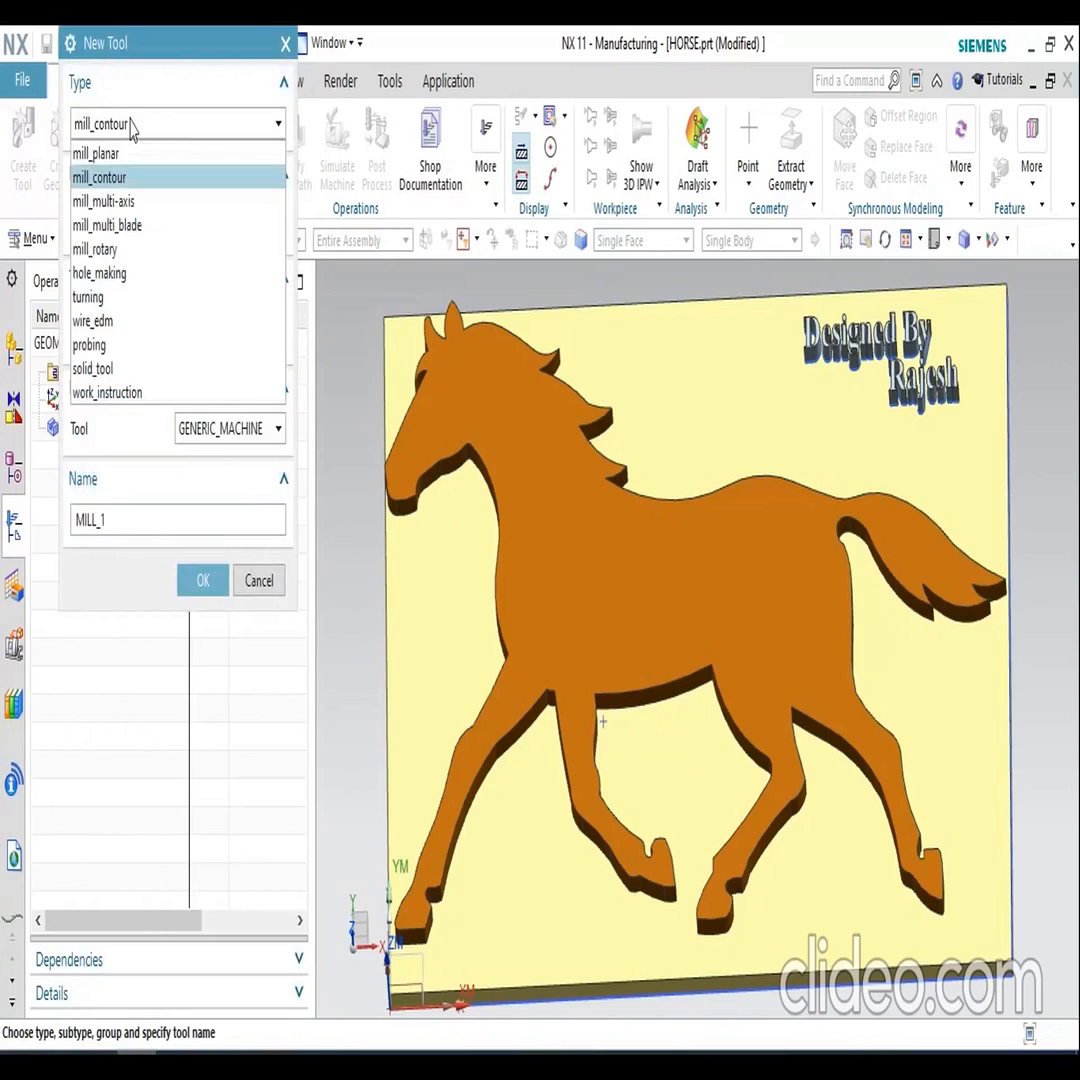
{"action": "left_click", "coordinate": [135, 152]}
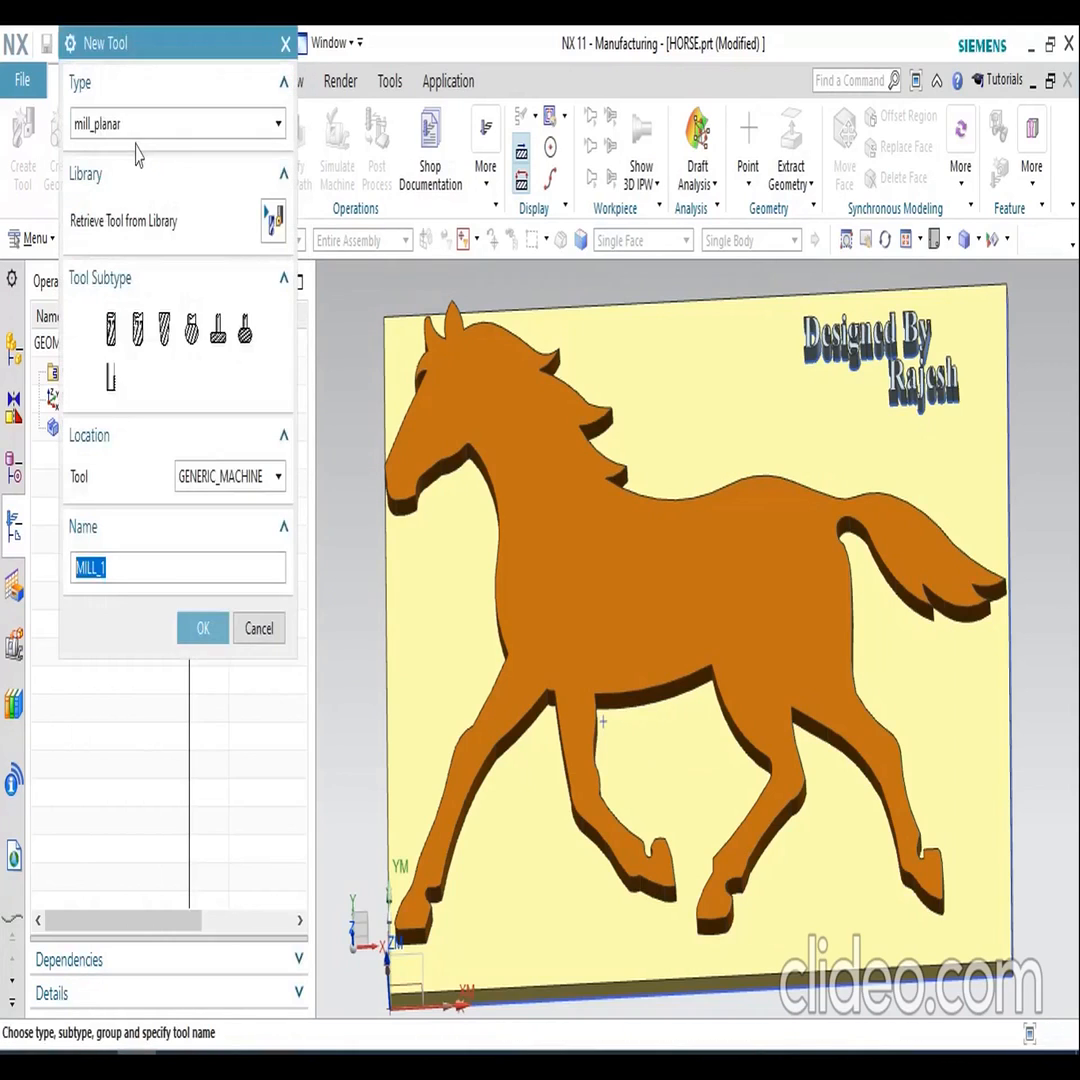
{"action": "left_click", "coordinate": [145, 125]}
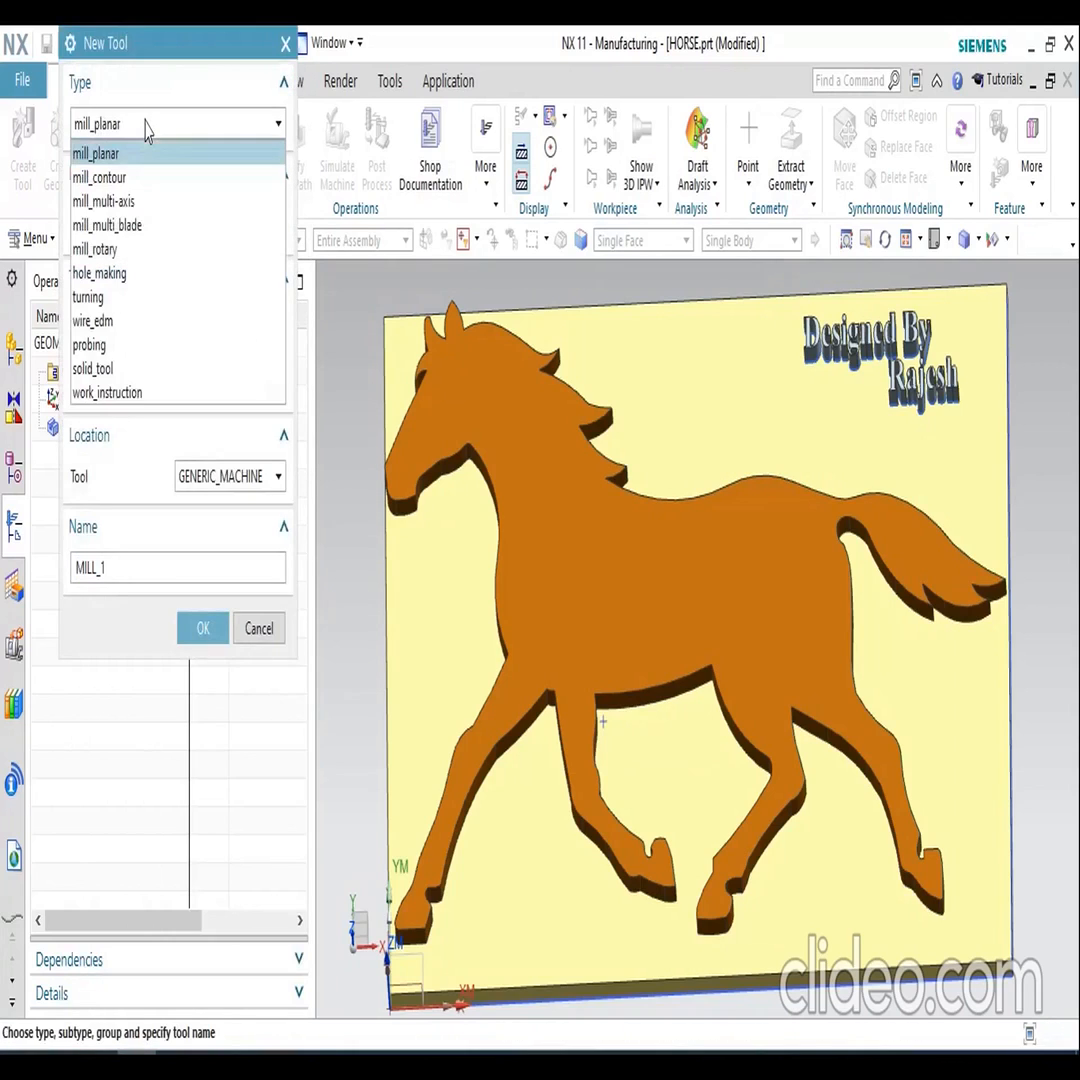
{"action": "left_click", "coordinate": [142, 199]}
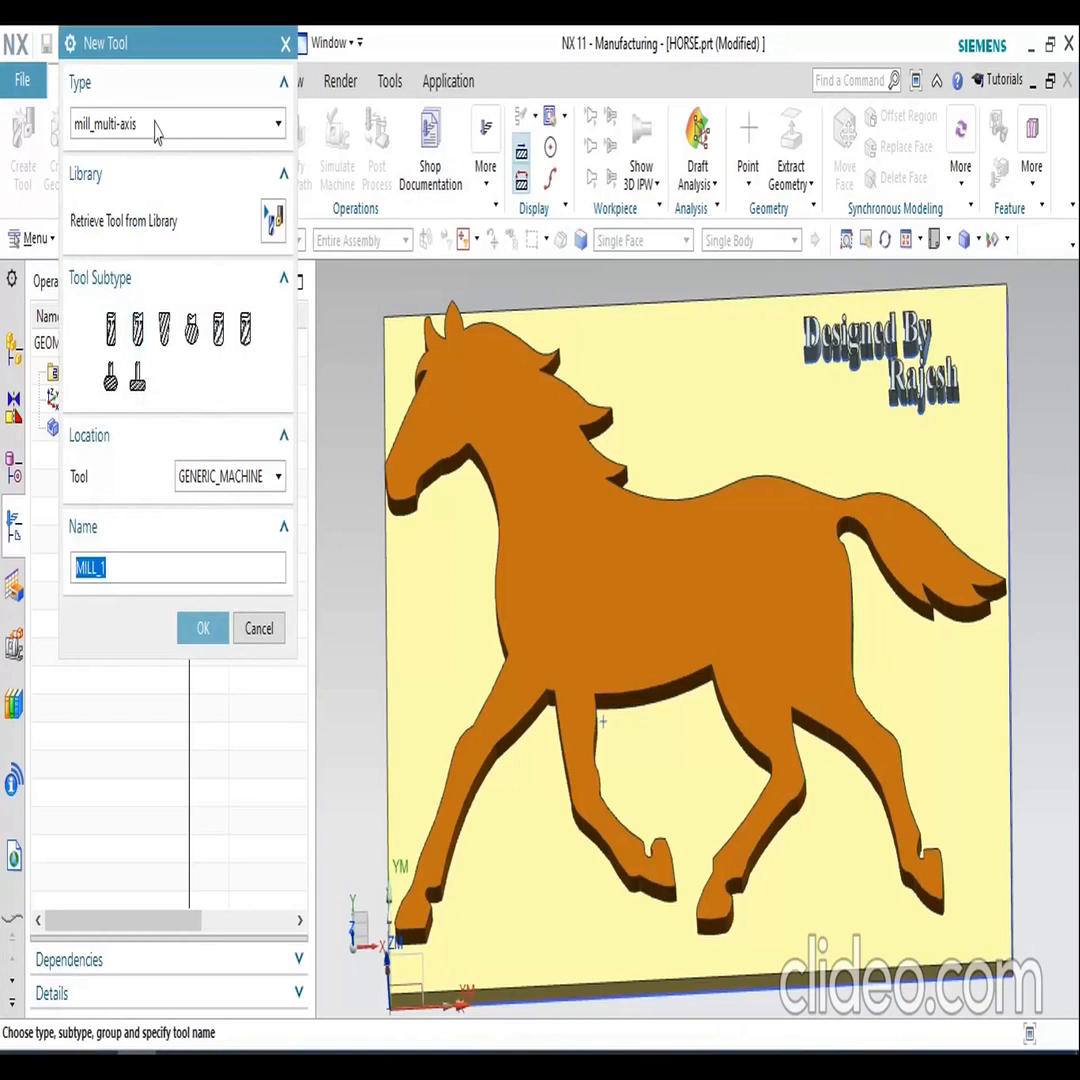
{"action": "left_click", "coordinate": [152, 125]}
{"action": "left_click", "coordinate": [122, 224]}
{"action": "left_click", "coordinate": [145, 125]}
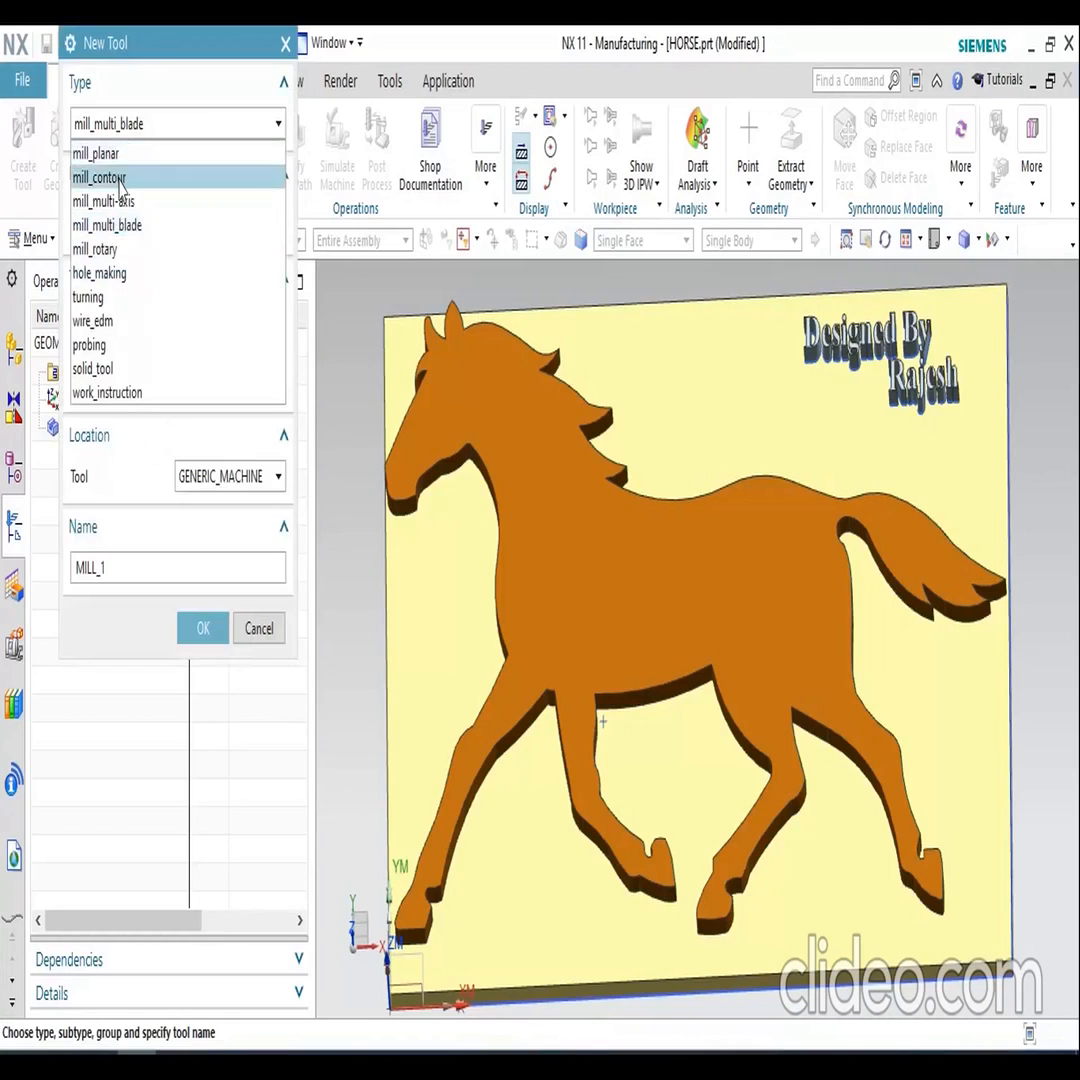
{"action": "left_click", "coordinate": [122, 175]}
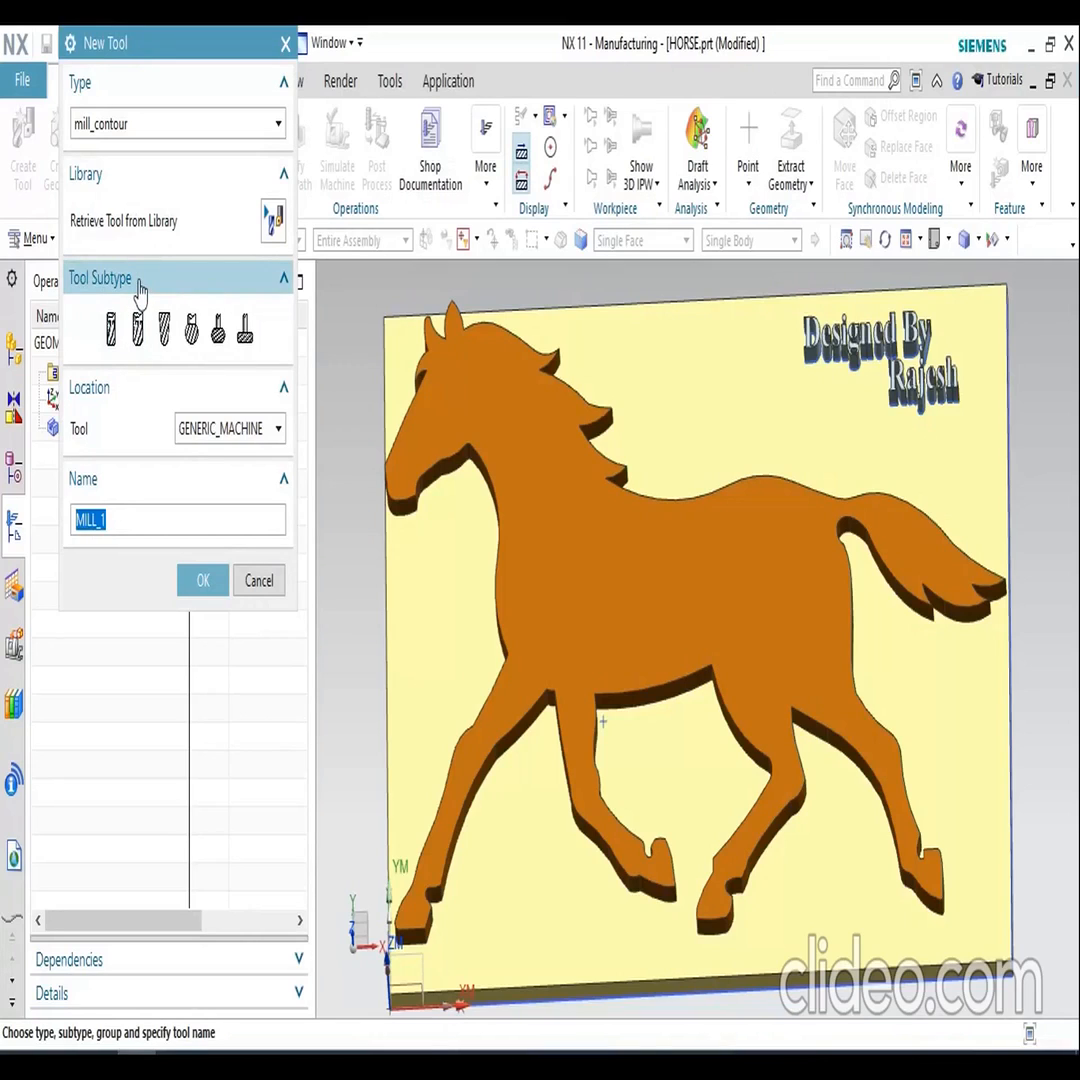
- Create the MILL_1 tool under GENERIC_MACHINE using the plain end mill subtype
{"action": "left_click", "coordinate": [115, 340]}
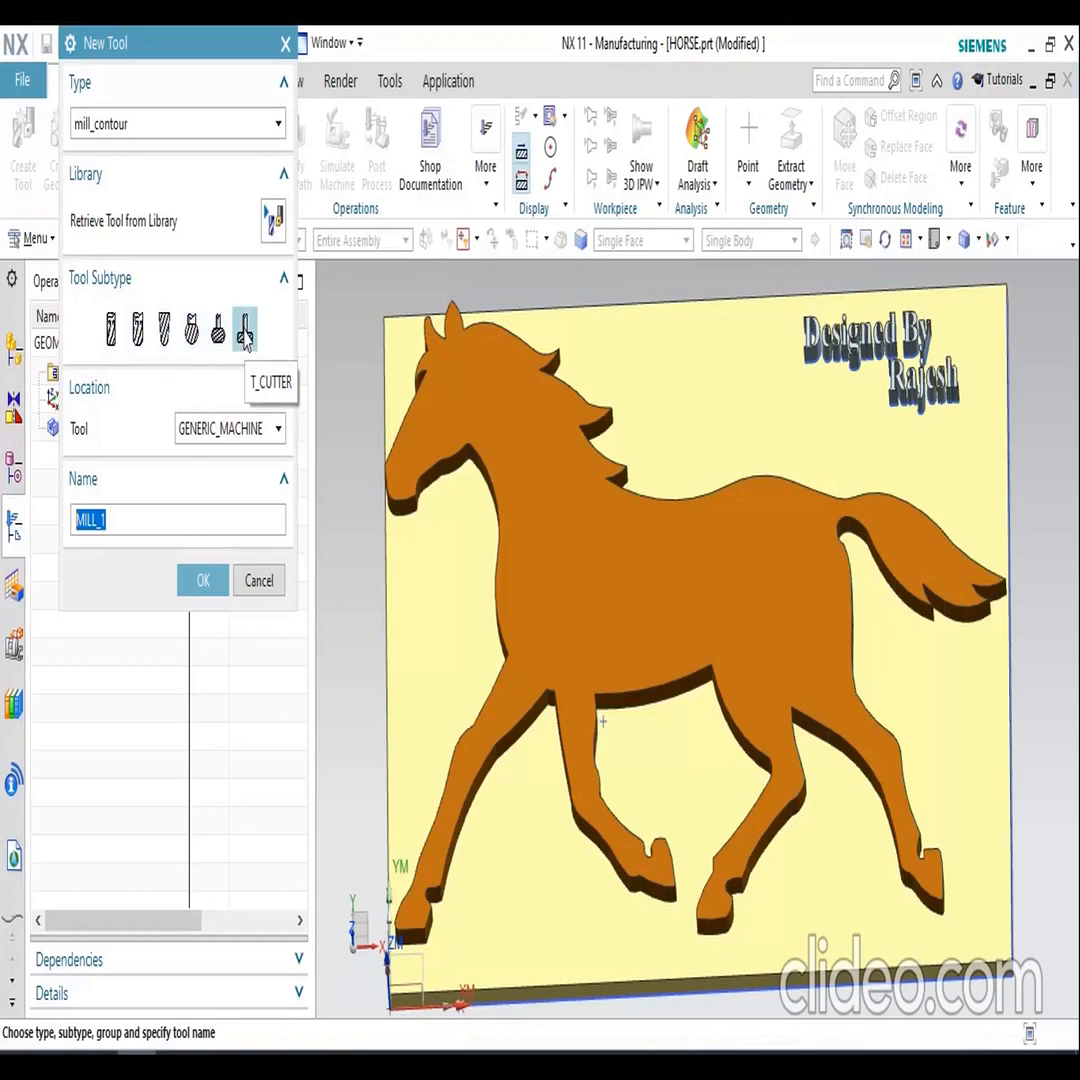
{"action": "left_click", "coordinate": [110, 328]}
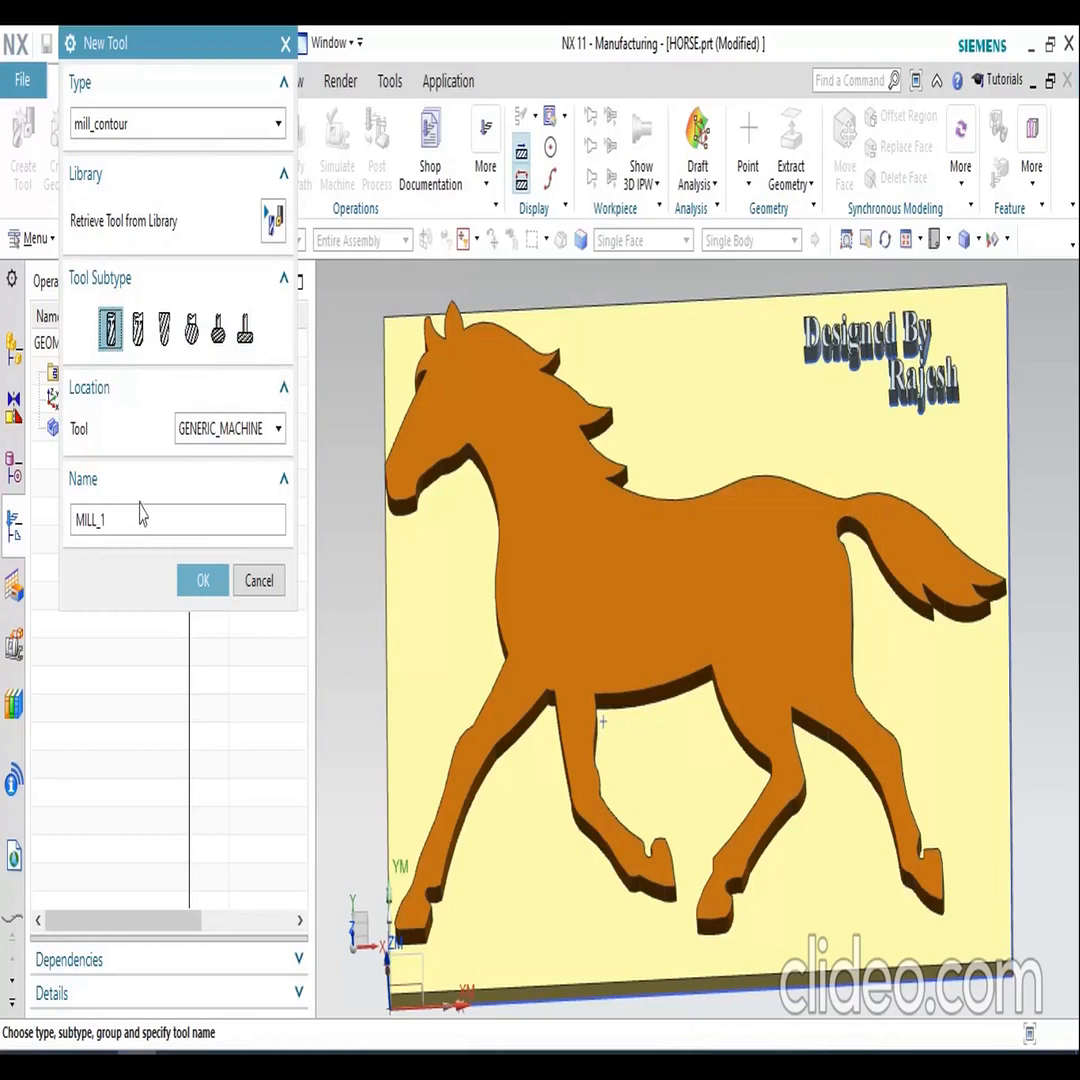
{"action": "left_click", "coordinate": [235, 430]}
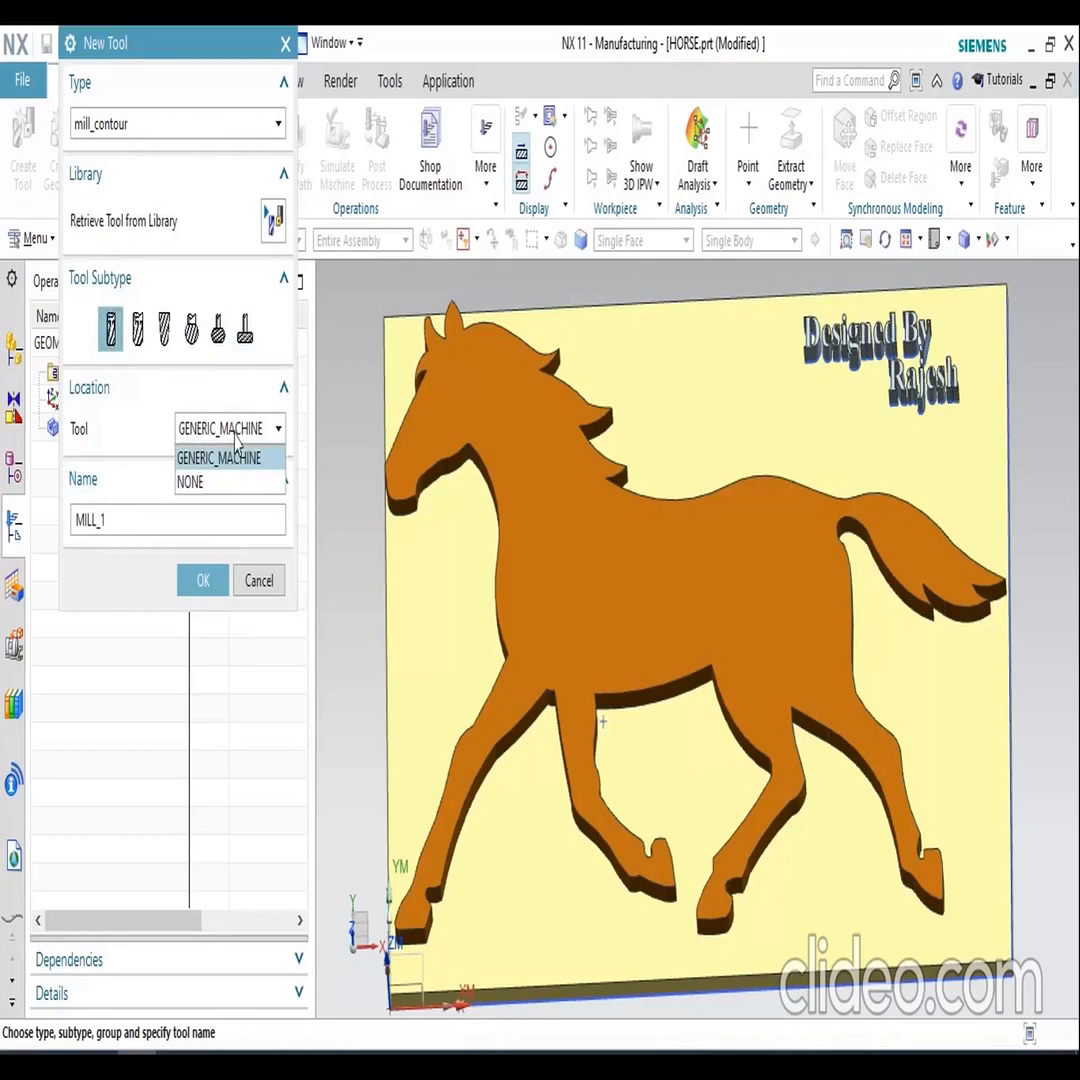
{"action": "left_click", "coordinate": [232, 462]}
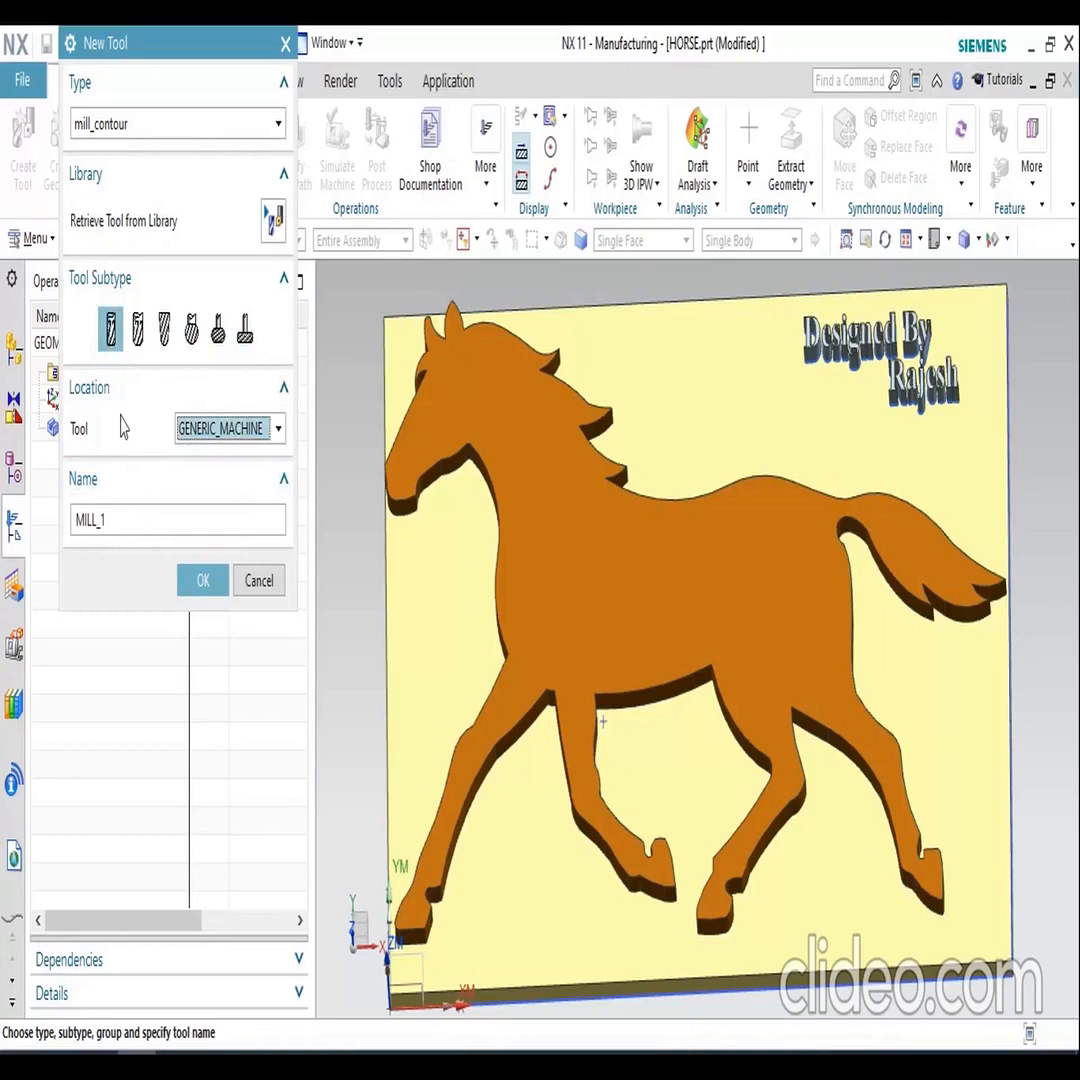
{"action": "left_click", "coordinate": [204, 581]}
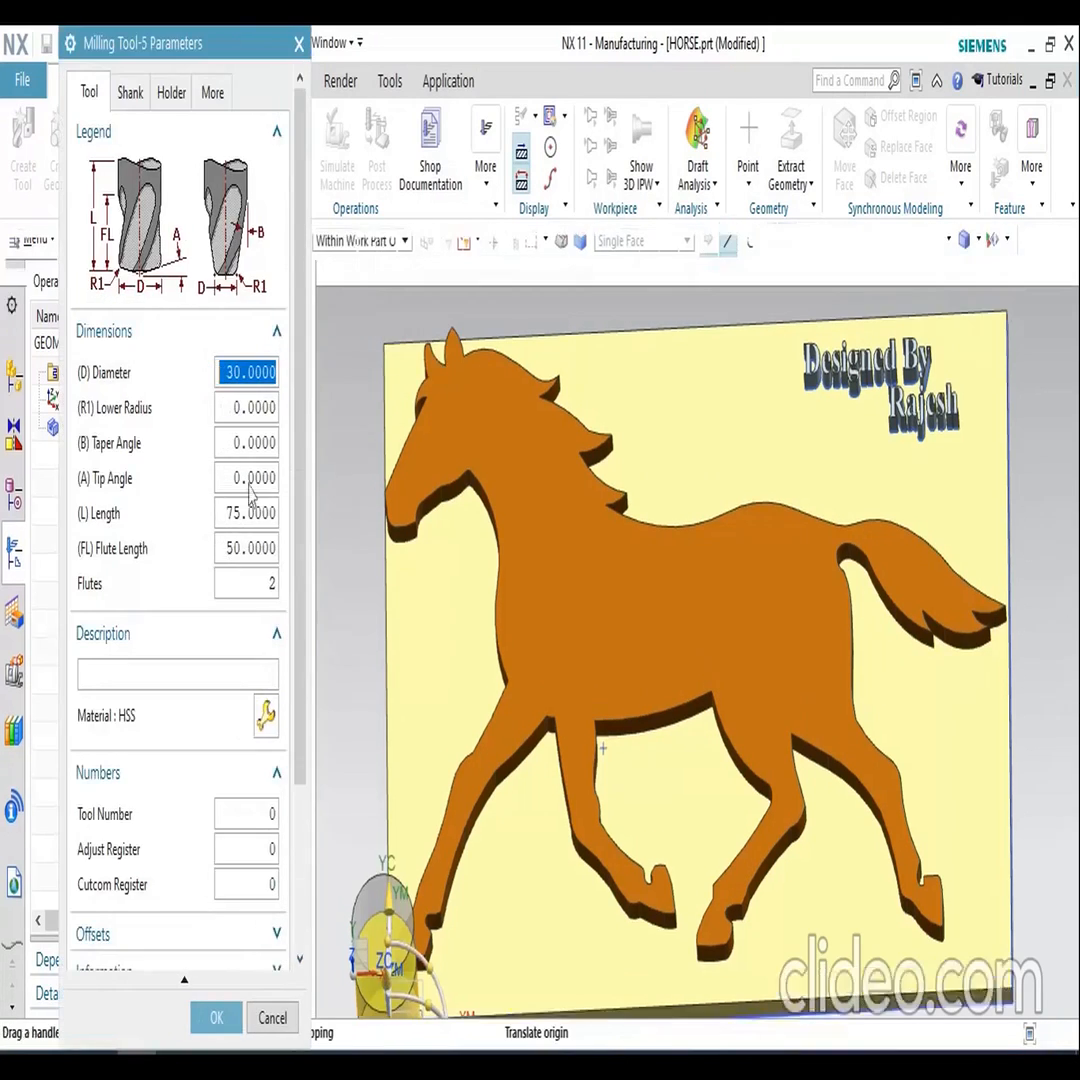
- Inspect the tool preview beside the horse plate and raise its origin slightly above the machine coordinate origin
{"action": "scroll", "coordinate": [651, 552], "scroll_direction": "down", "scroll_amount": 2}
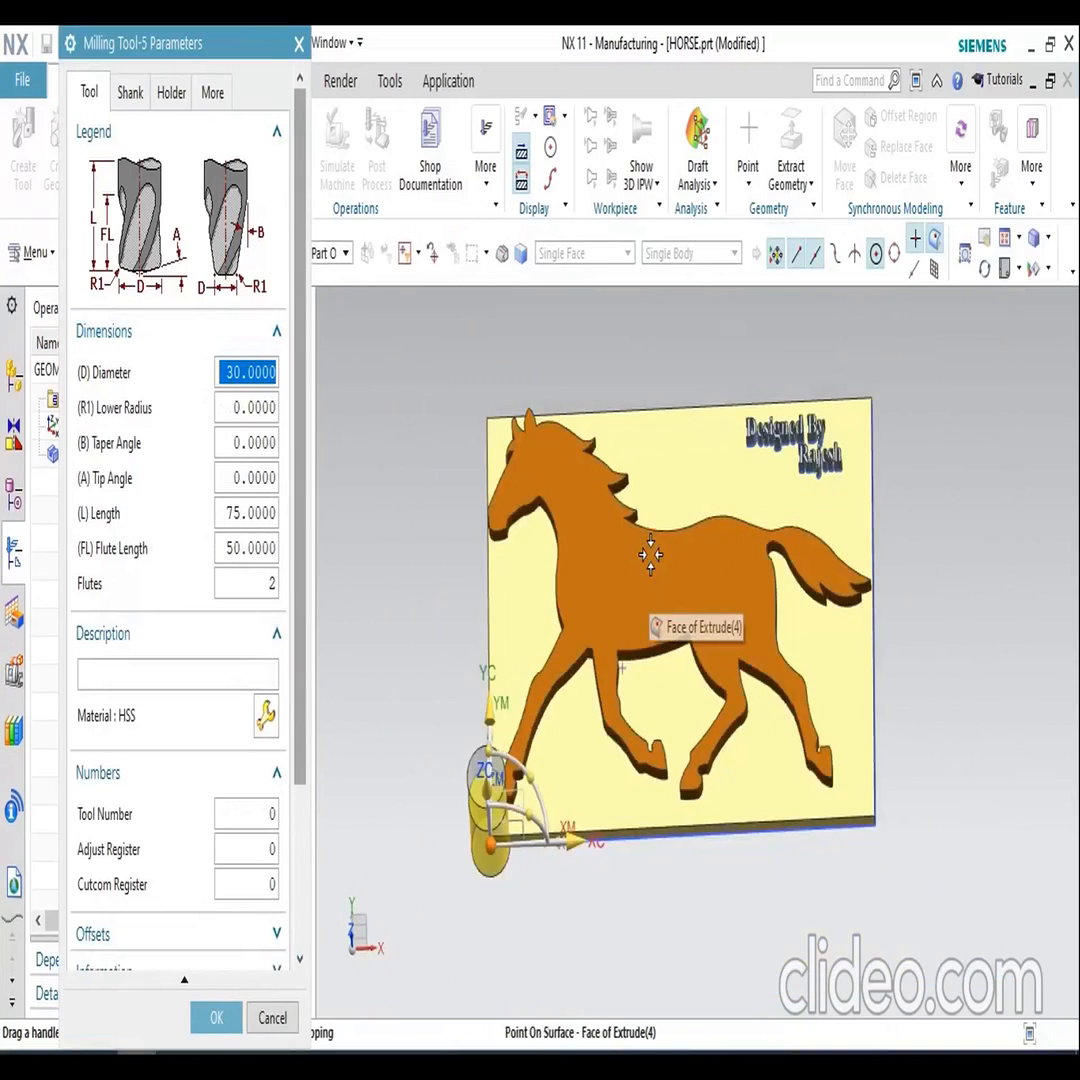
{"action": "scroll", "coordinate": [689, 803], "scroll_direction": "down", "scroll_amount": 2}
{"action": "middle_click_drag", "start_coordinate": [689, 803], "coordinate": [470, 921]}
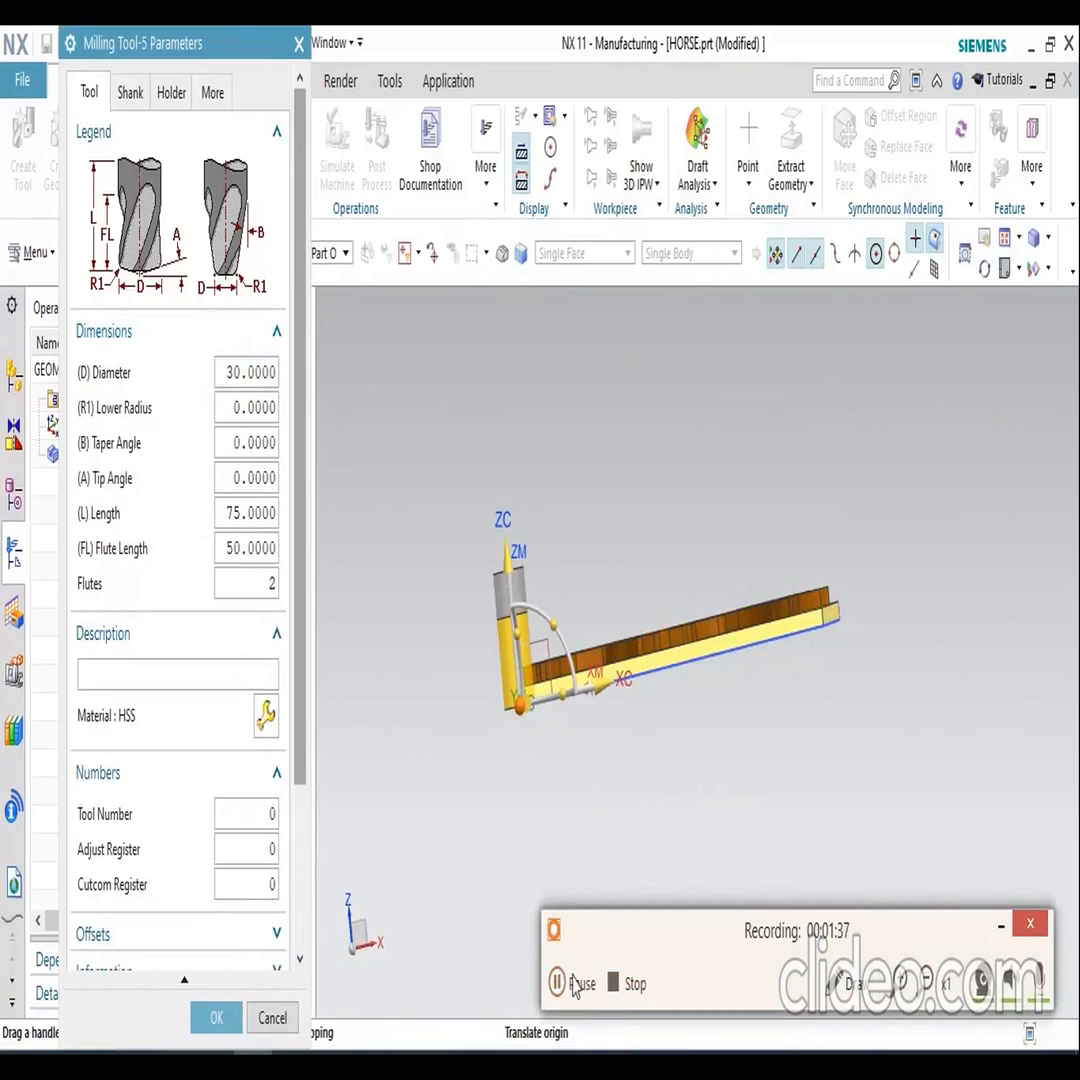
{"action": "left_click", "coordinate": [1001, 926]}
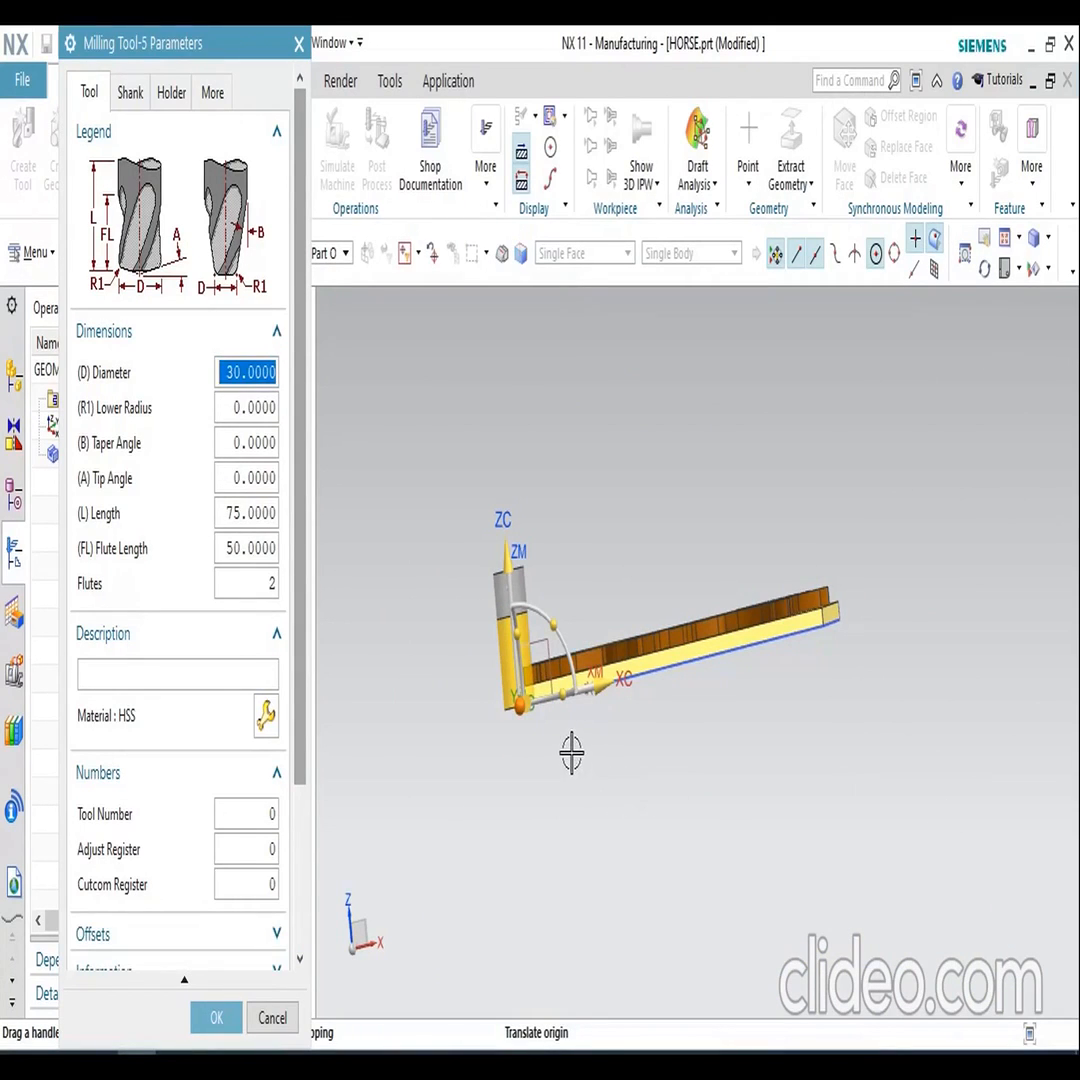
{"action": "middle_click_drag", "start_coordinate": [791, 750], "coordinate": [781, 788]}
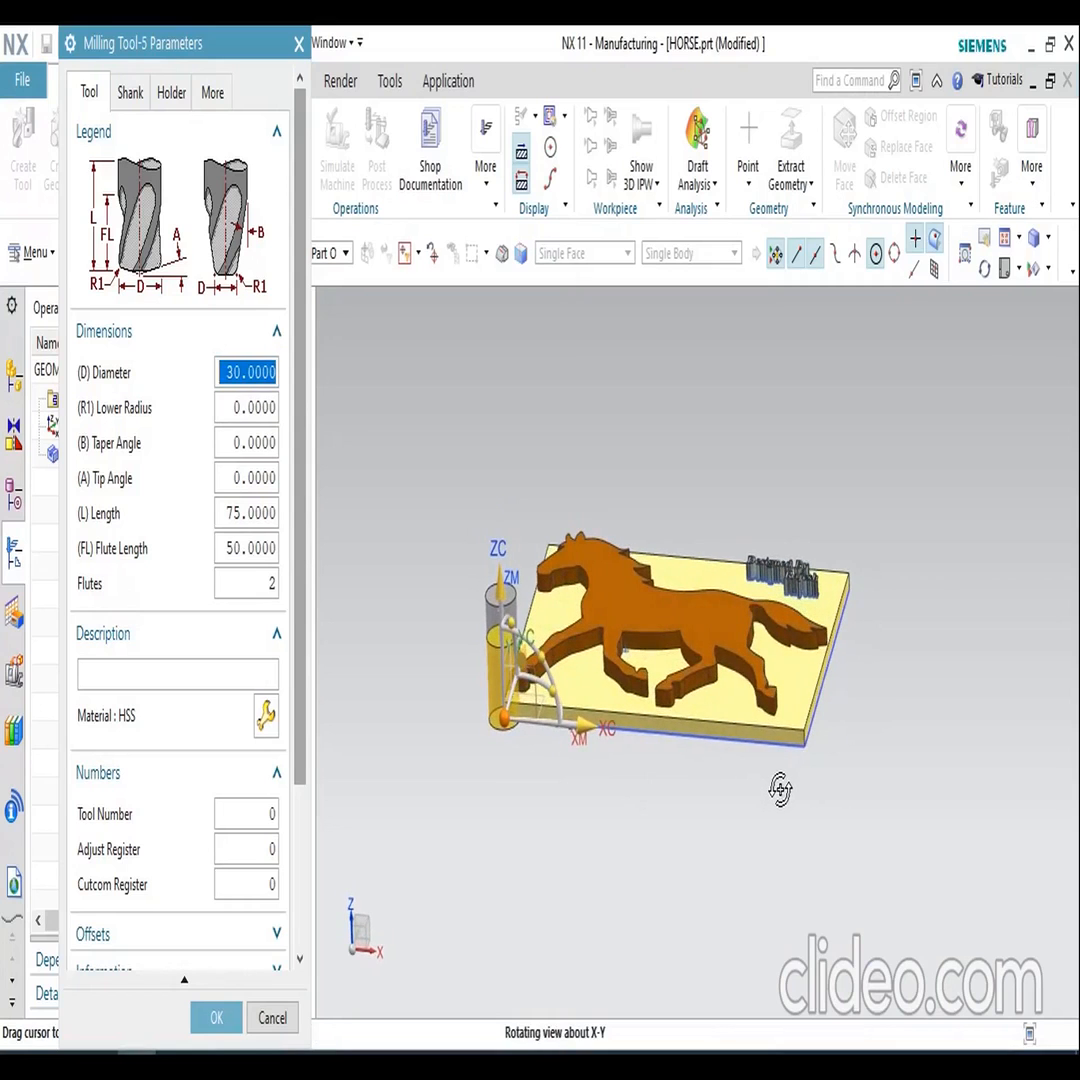
{"action": "scroll", "coordinate": [479, 655], "scroll_direction": "up", "scroll_amount": 5}
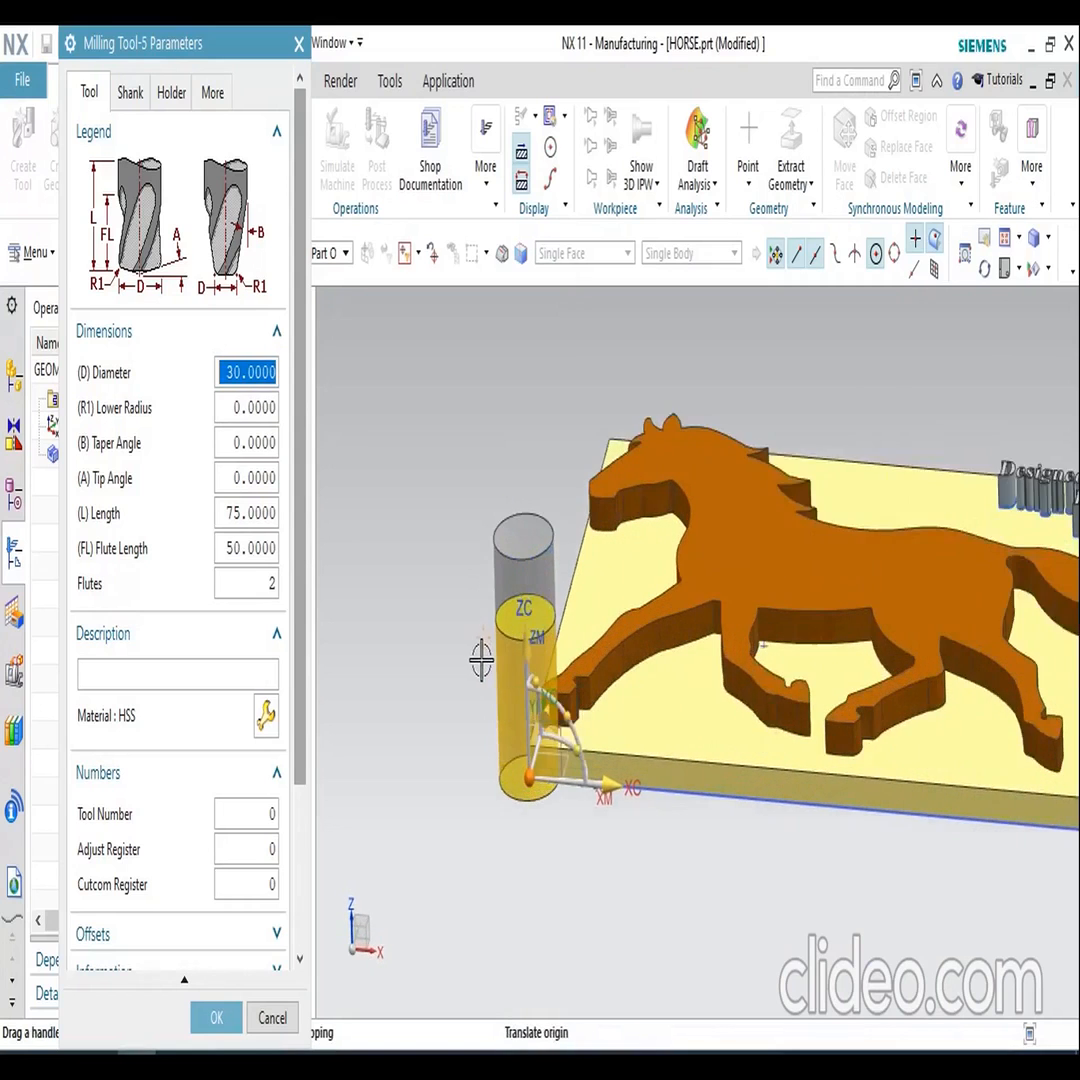
{"action": "mouse_move", "coordinate": [608, 847]}
{"action": "middle_mouse_down"}
{"action": "mouse_move", "coordinate": [624, 808]}
{"action": "mouse_move", "coordinate": [617, 815]}
{"action": "middle_mouse_up"}
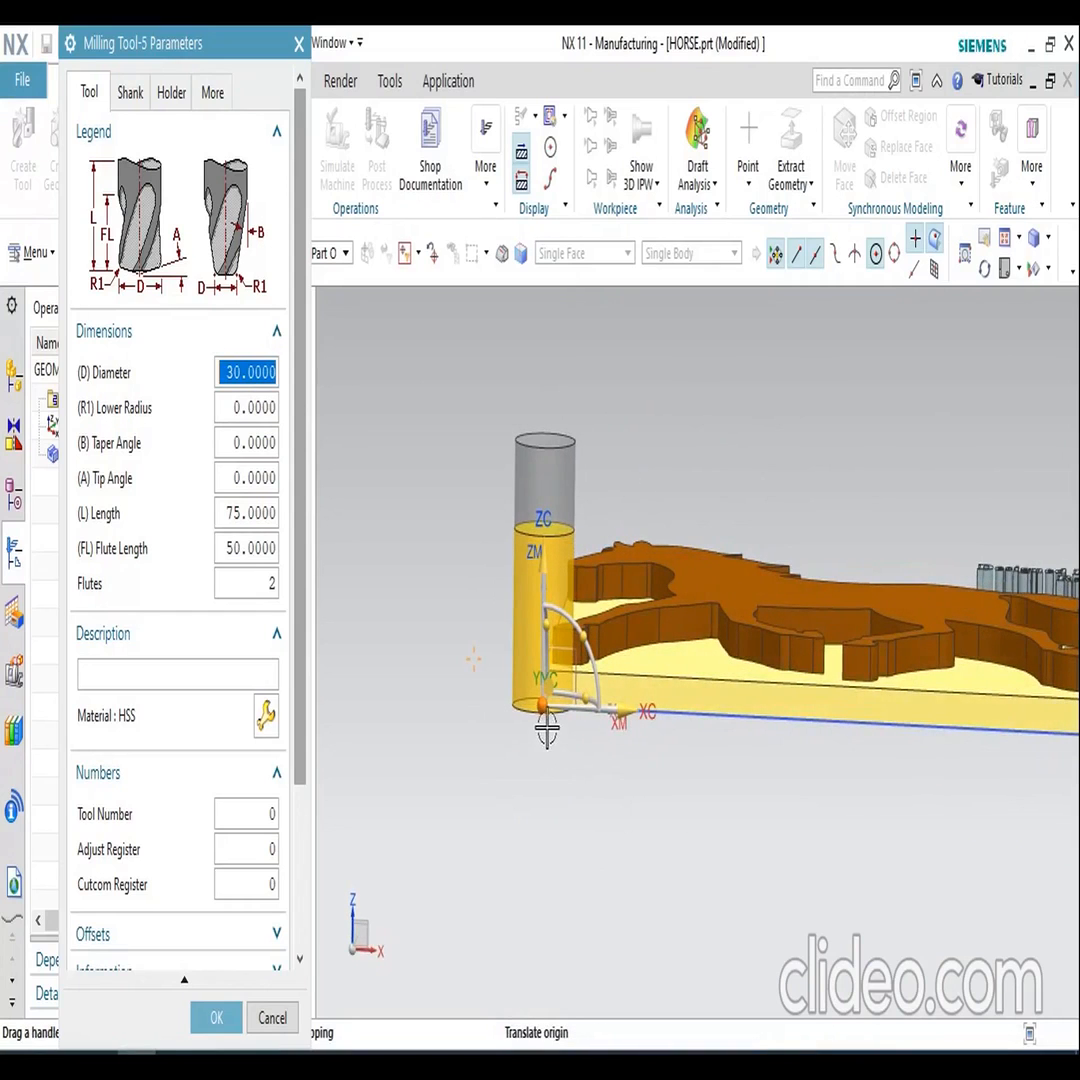
{"action": "left_click_drag", "start_coordinate": [541, 706], "coordinate": [546, 665]}
- Set the milling tool's diameter to 5 mm
{"action": "middle_click_drag", "start_coordinate": [598, 760], "coordinate": [595, 800]}
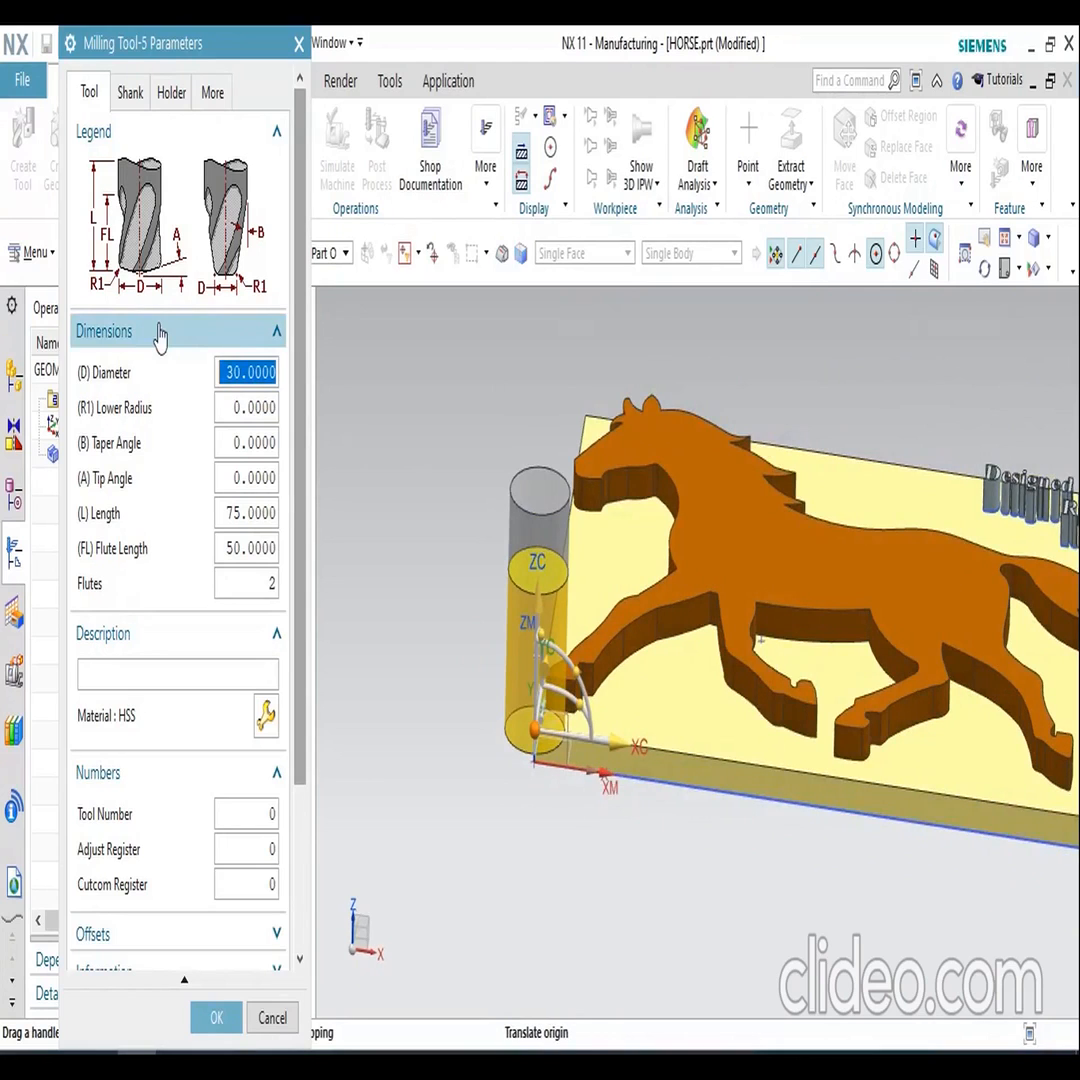
{"action": "middle_click_drag", "start_coordinate": [436, 511], "coordinate": [510, 622]}
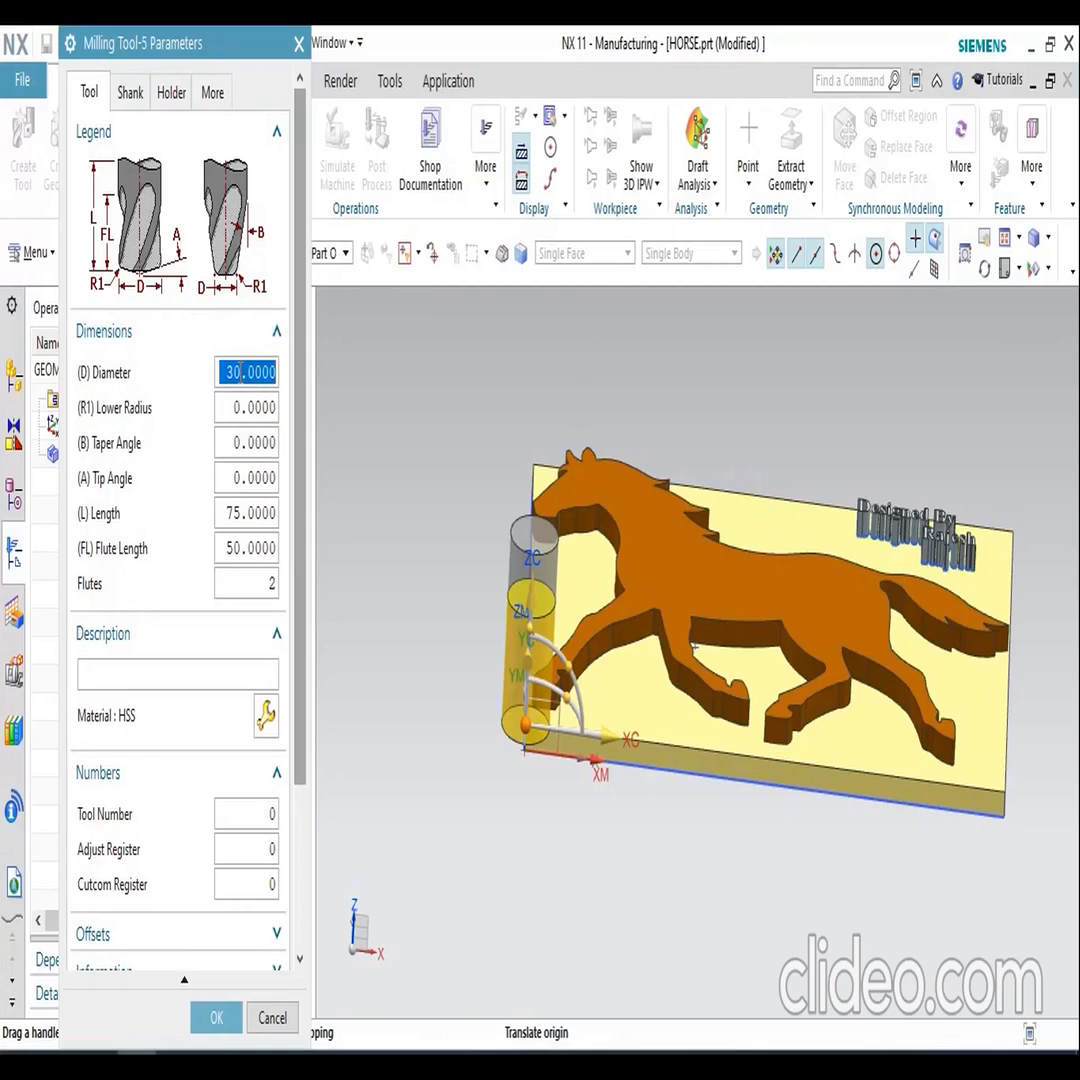
{"action": "type", "text": "5"}
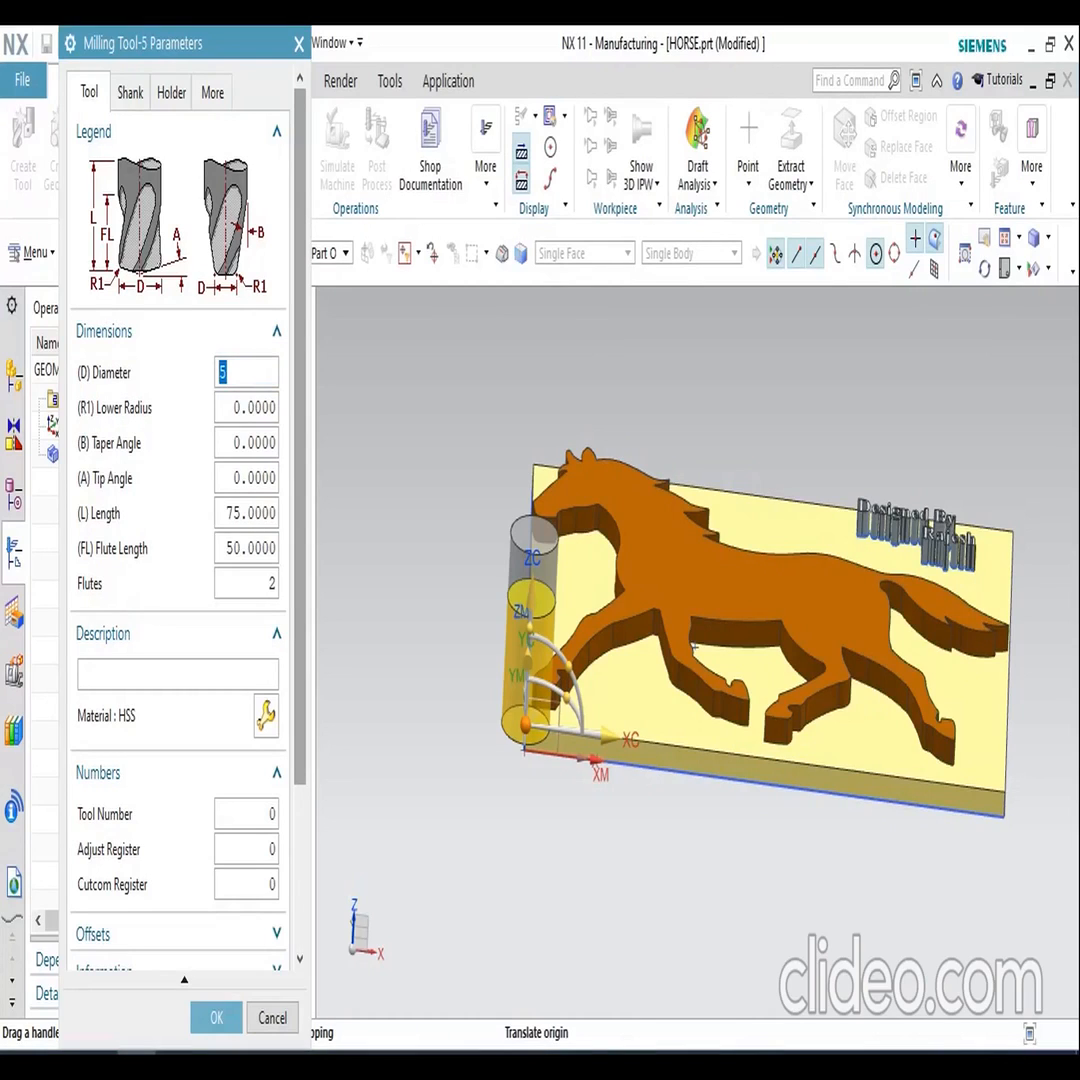
- Try a tool length of 60 mm, and settle on a length of 80 mm for the milling tool
{"action": "left_click", "coordinate": [268, 405]}
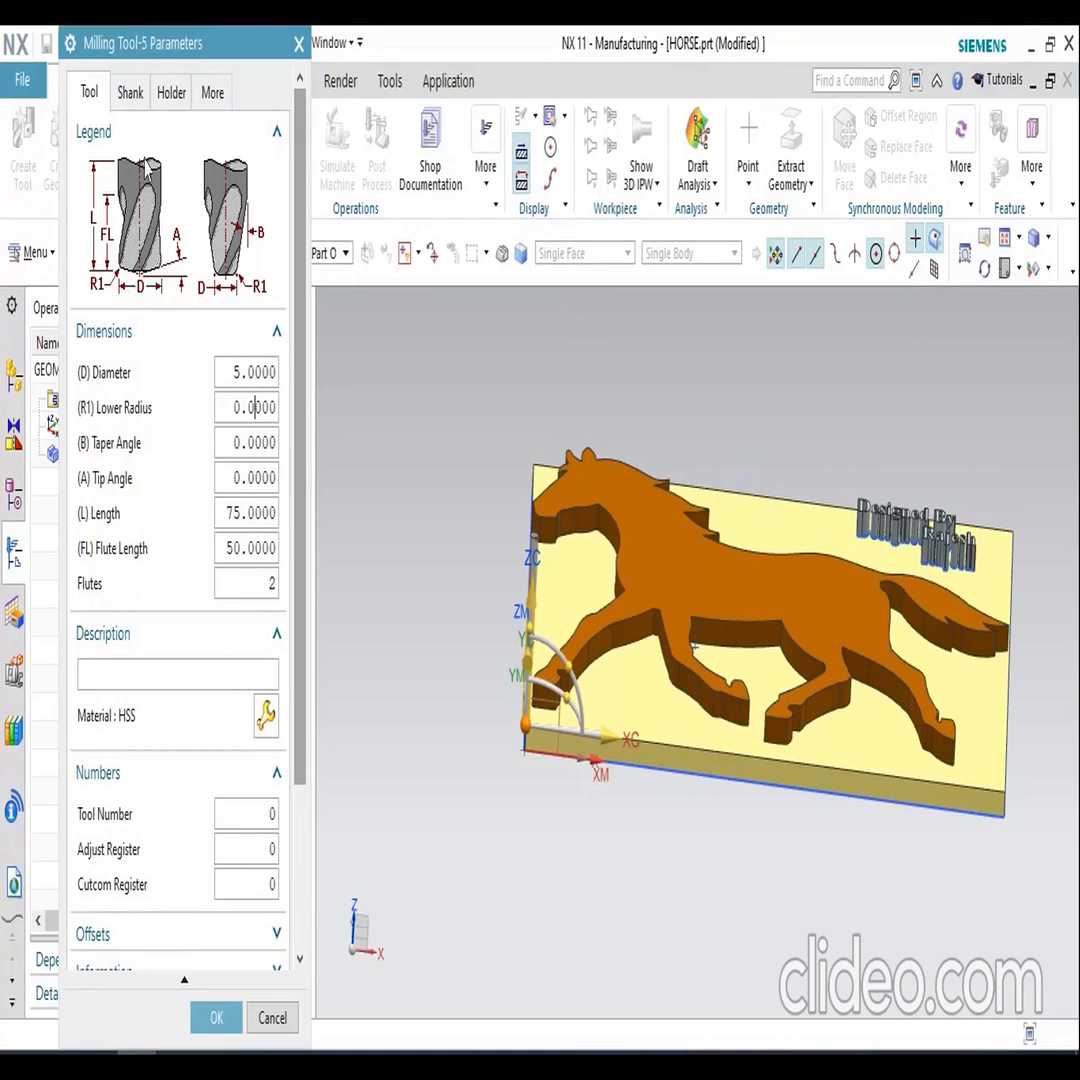
{"action": "scroll", "coordinate": [521, 720], "scroll_direction": "up", "scroll_amount": 5}
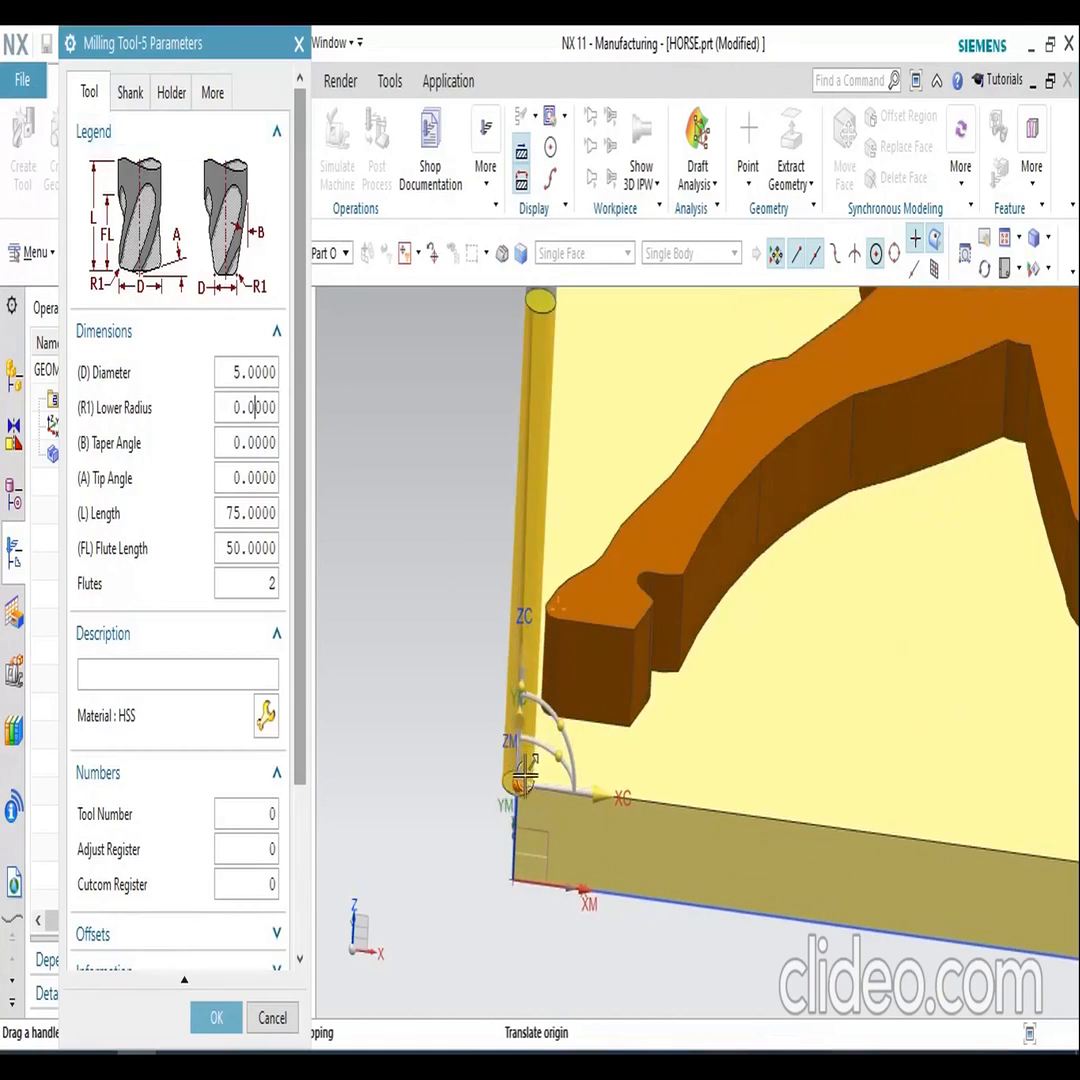
{"action": "scroll", "coordinate": [524, 775], "scroll_direction": "down", "scroll_amount": 5}
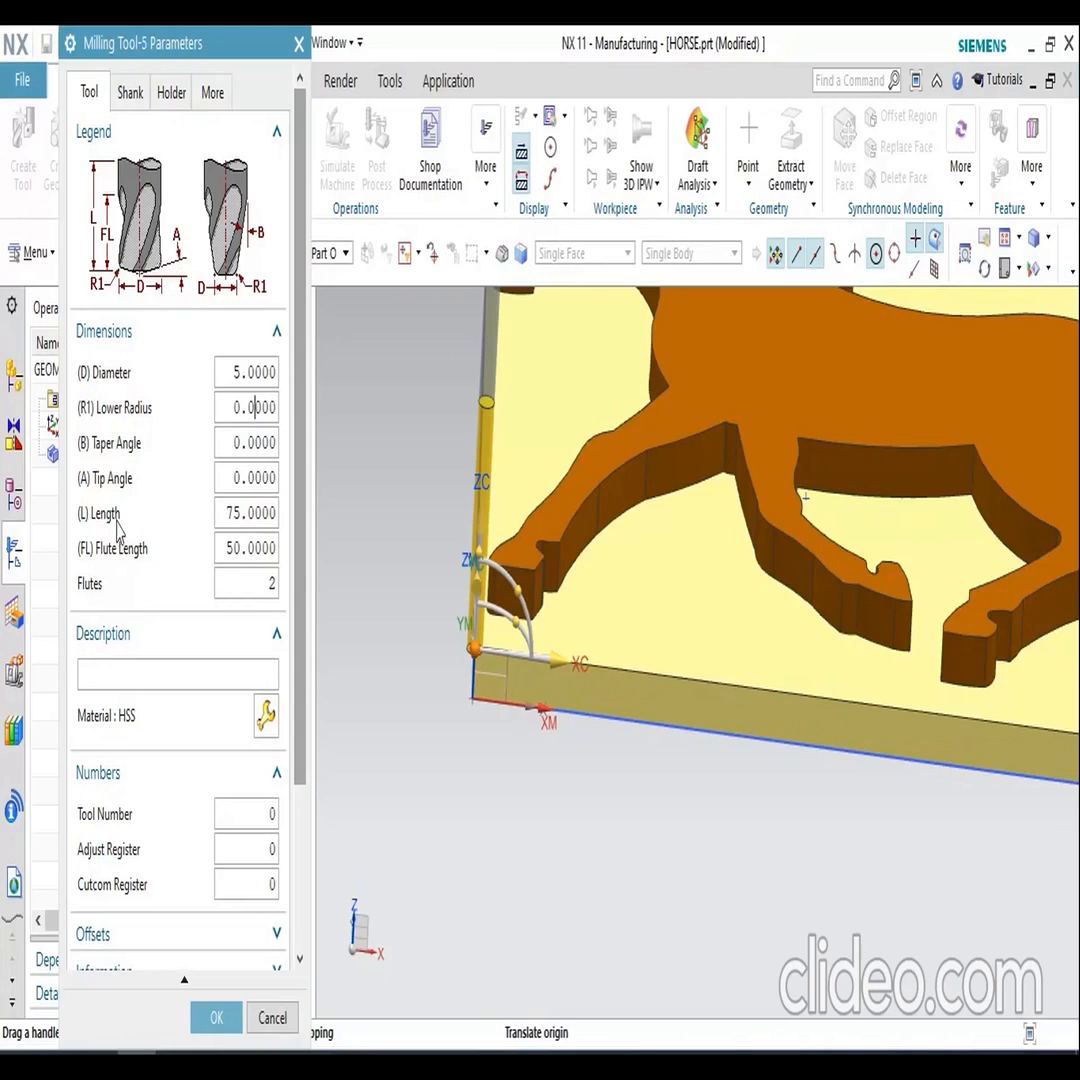
{"action": "scroll", "coordinate": [456, 692], "scroll_direction": "down", "scroll_amount": 2}
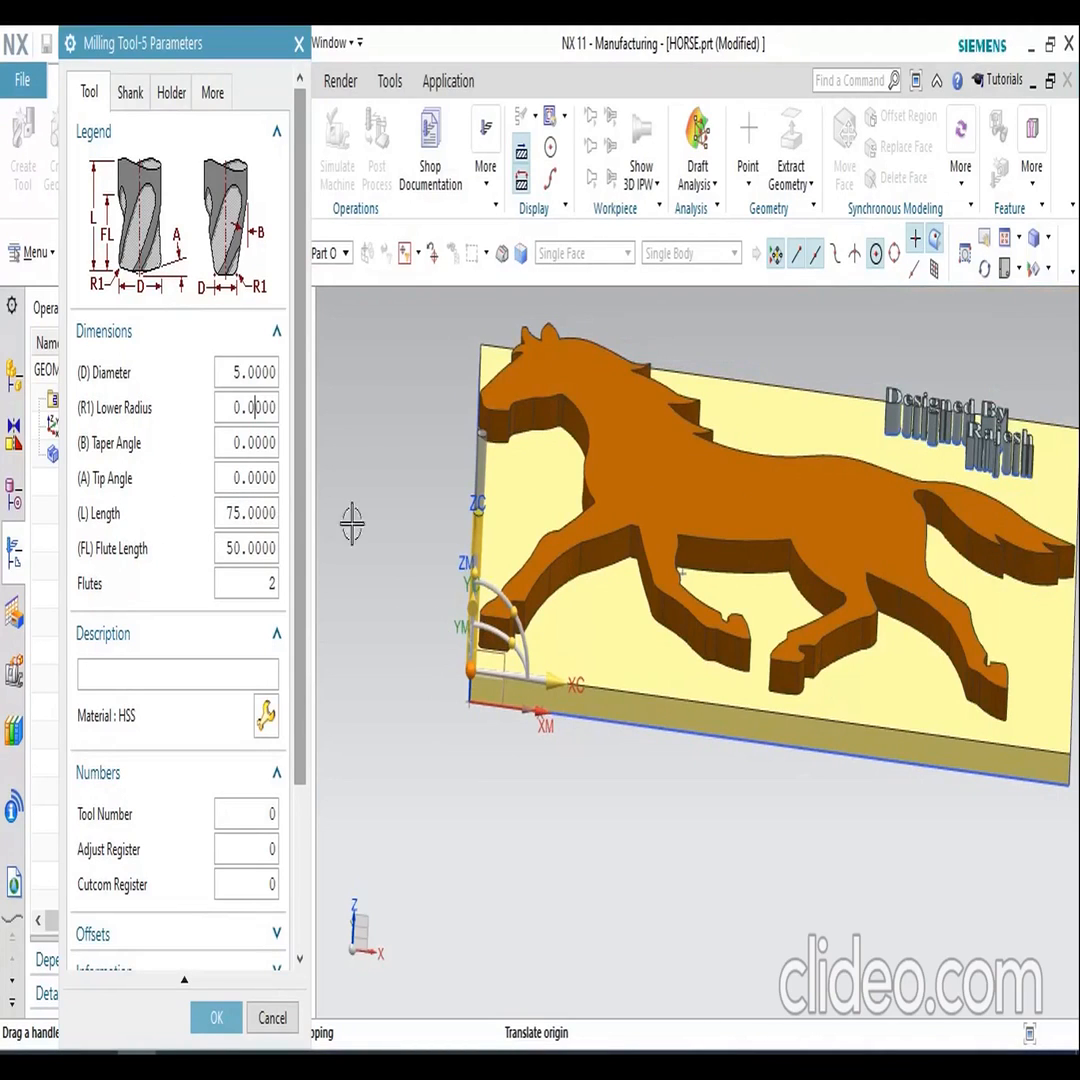
{"action": "mouse_move", "coordinate": [512, 492]}
{"action": "middle_mouse_down"}
{"action": "mouse_move", "coordinate": [513, 565]}
{"action": "mouse_move", "coordinate": [513, 463]}
{"action": "middle_mouse_up"}
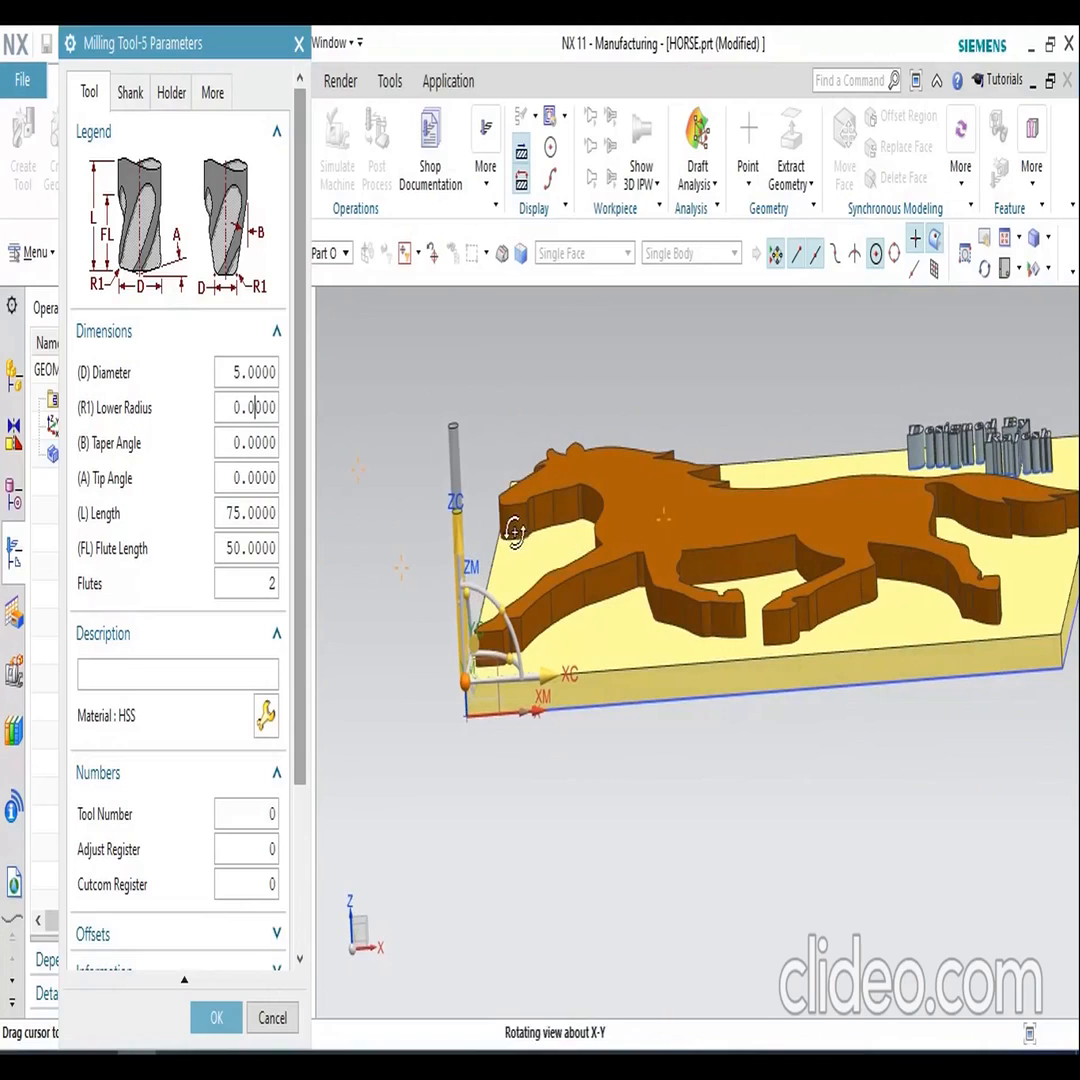
{"action": "left_click", "coordinate": [249, 513]}
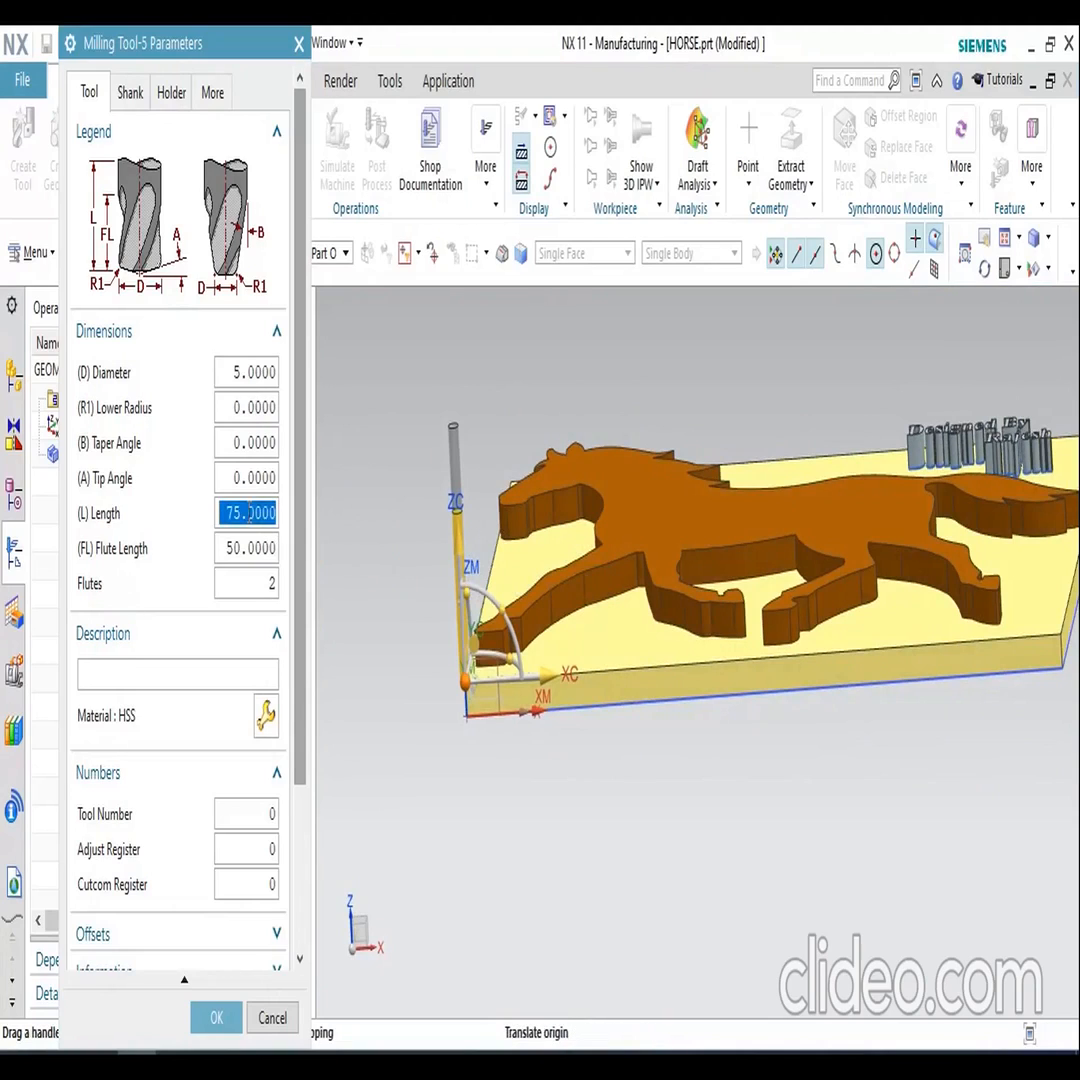
{"action": "type", "text": "60"}
{"action": "key", "text": "Return"}
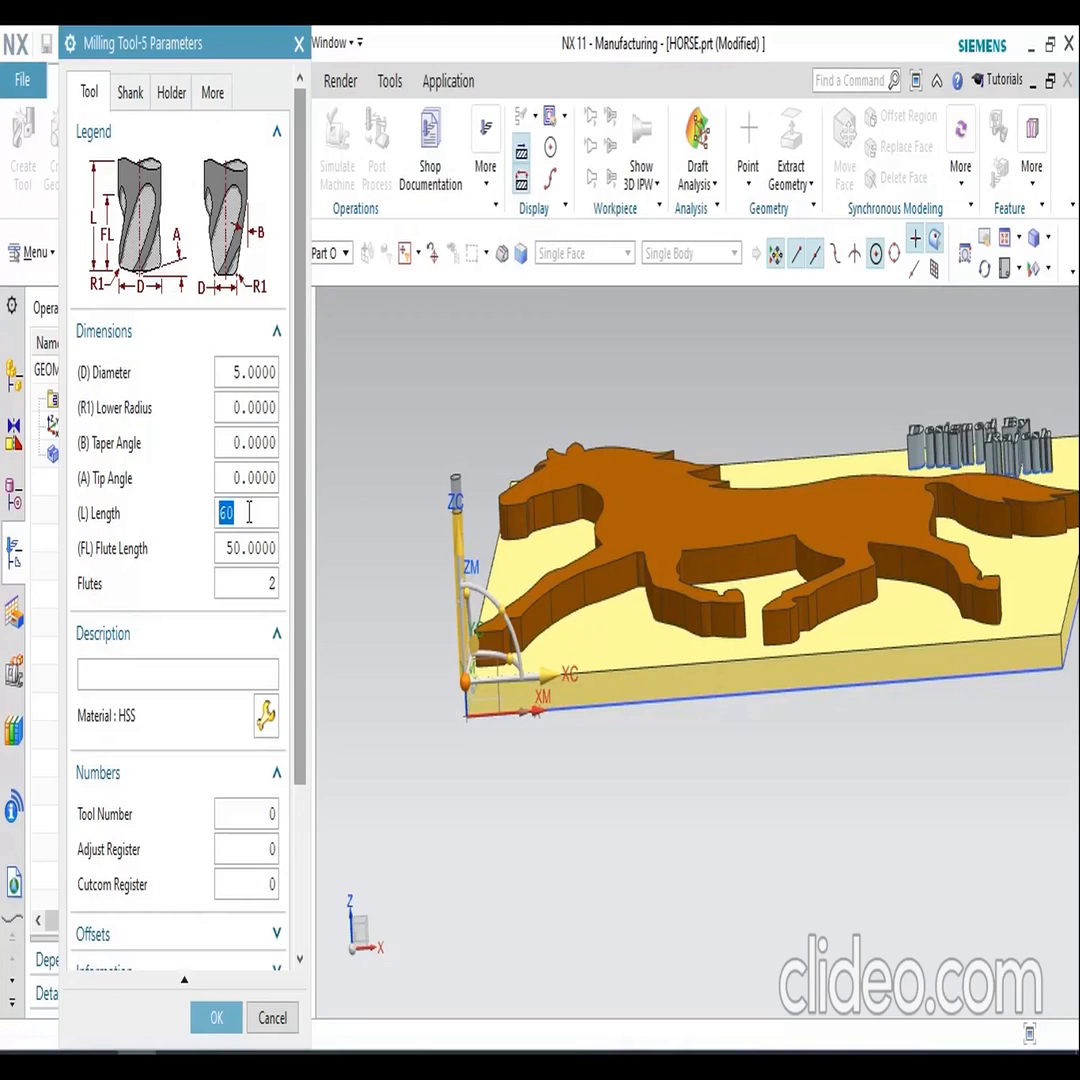
{"action": "type", "text": "80"}
{"action": "key", "text": "Return"}
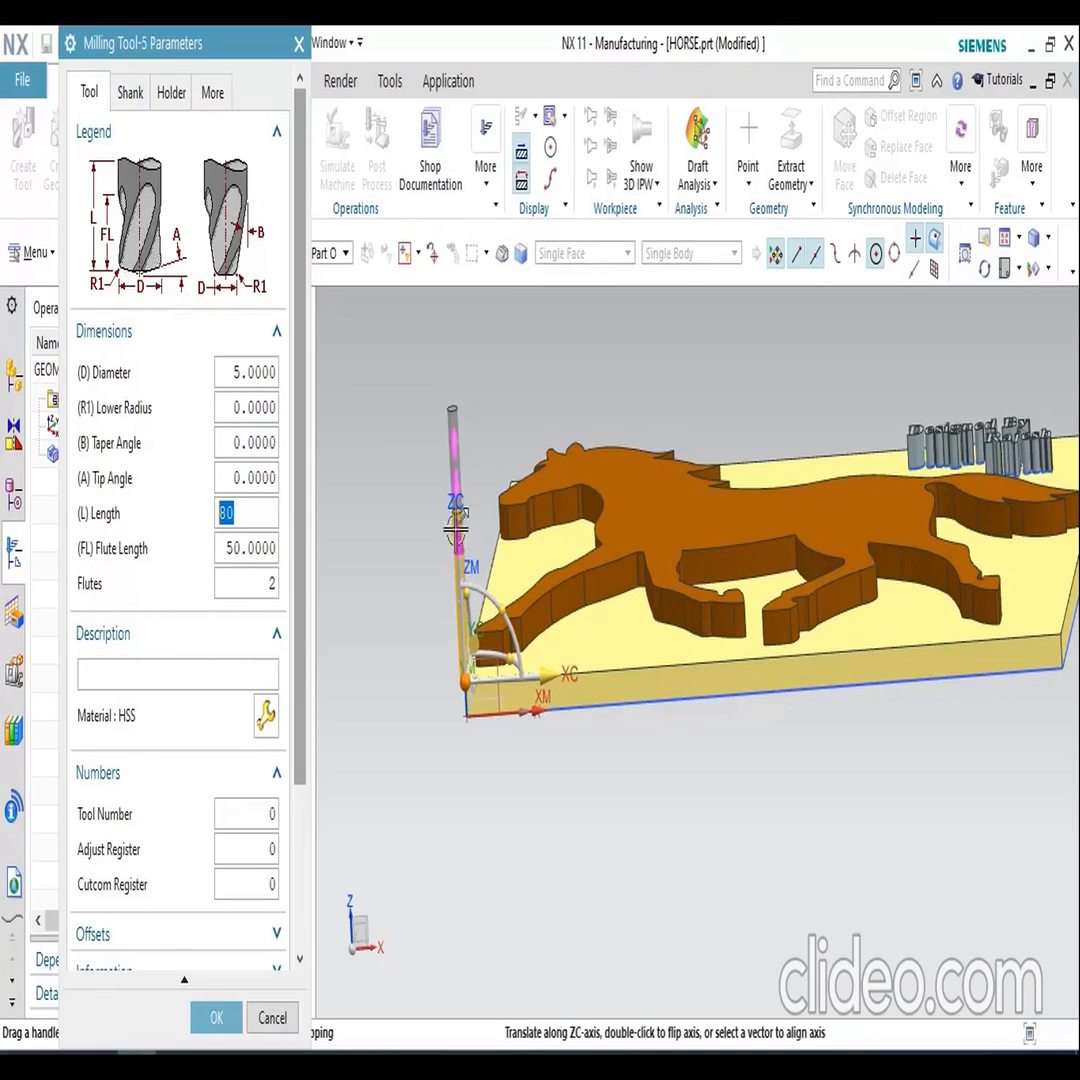
- Set the milling tool's flute length to 40 mm and check its preview at the plate corner
{"action": "left_click", "coordinate": [246, 547]}
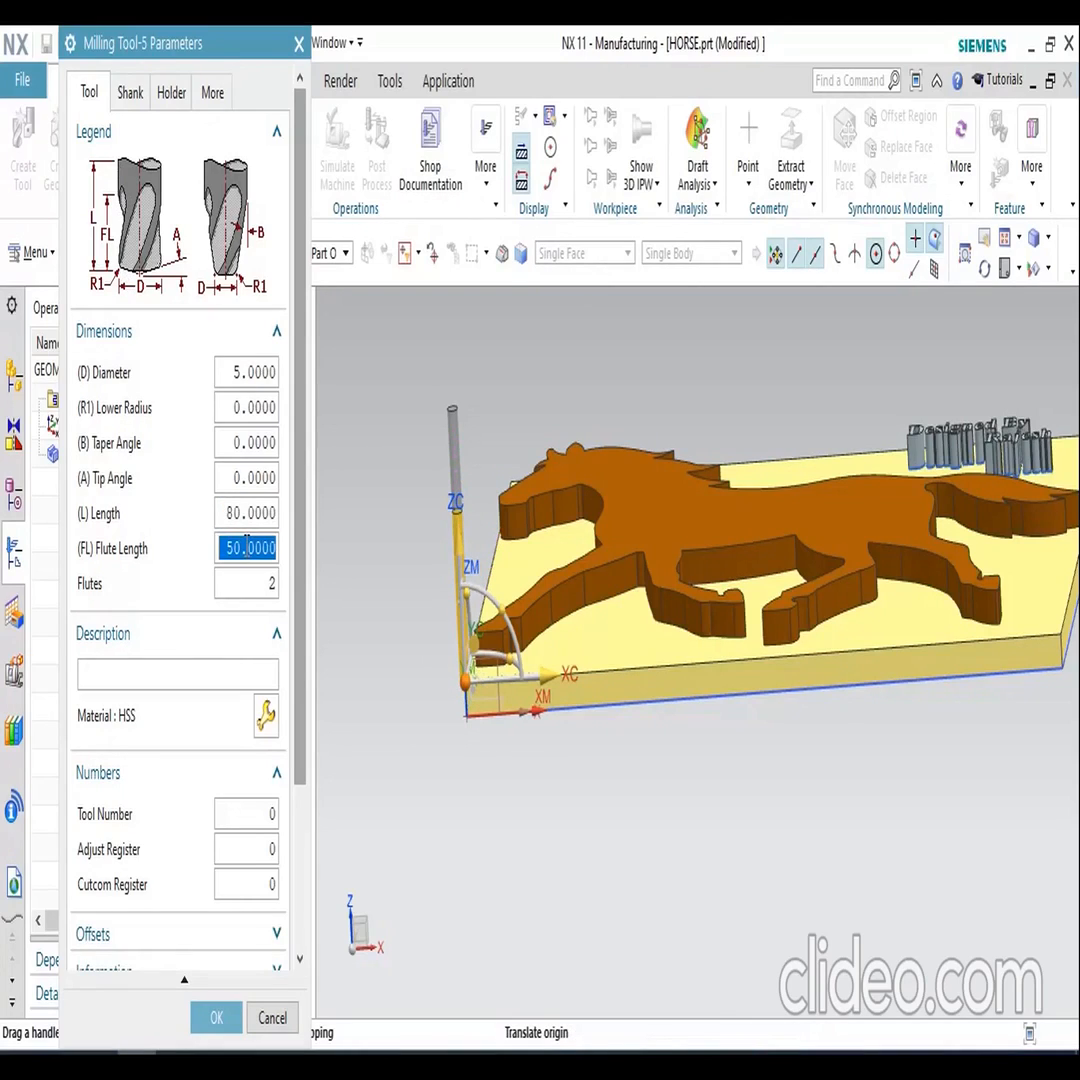
{"action": "type", "text": "40"}
{"action": "double_click", "coordinate": [243, 547]}
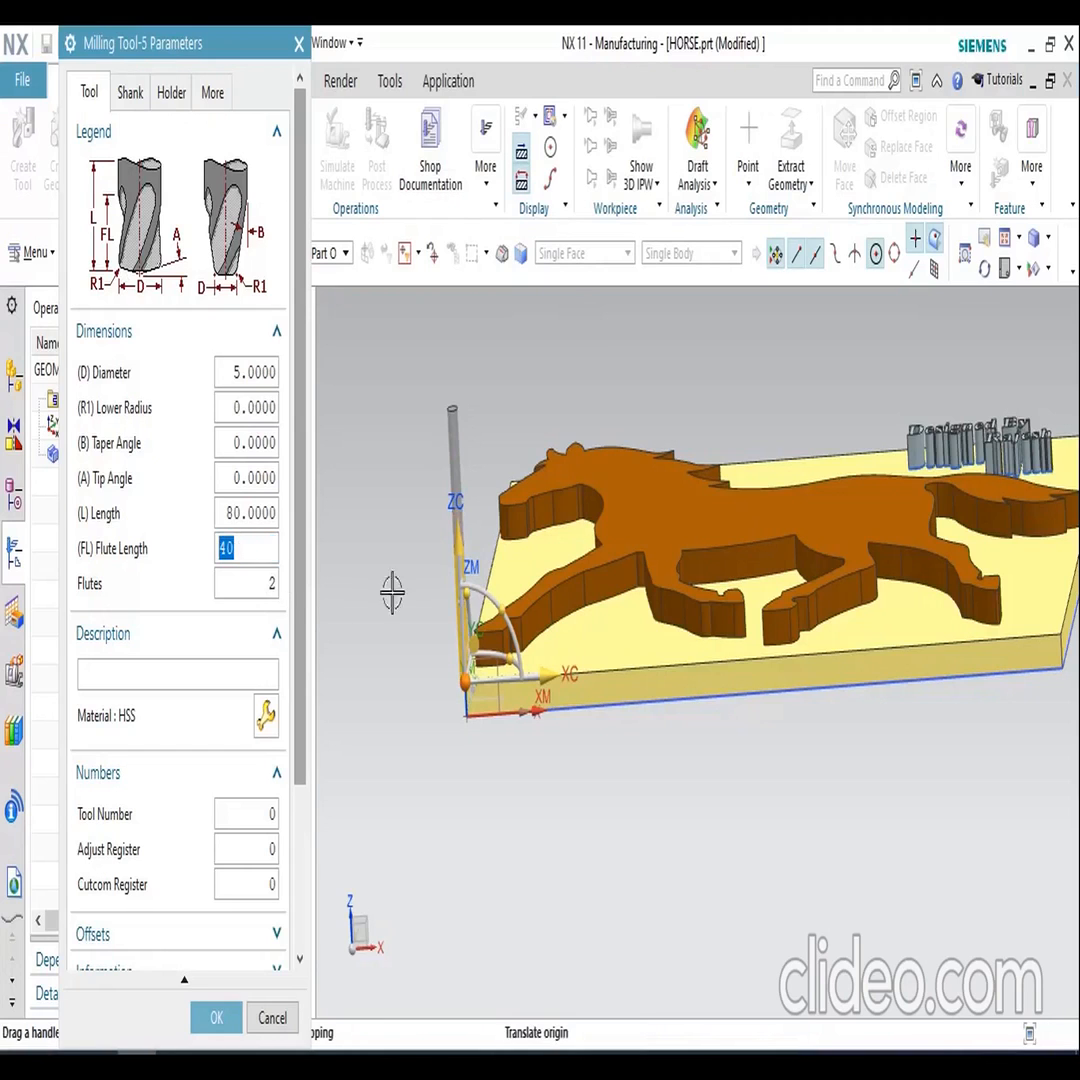
{"action": "middle_click_drag", "start_coordinate": [482, 632], "coordinate": [500, 515]}
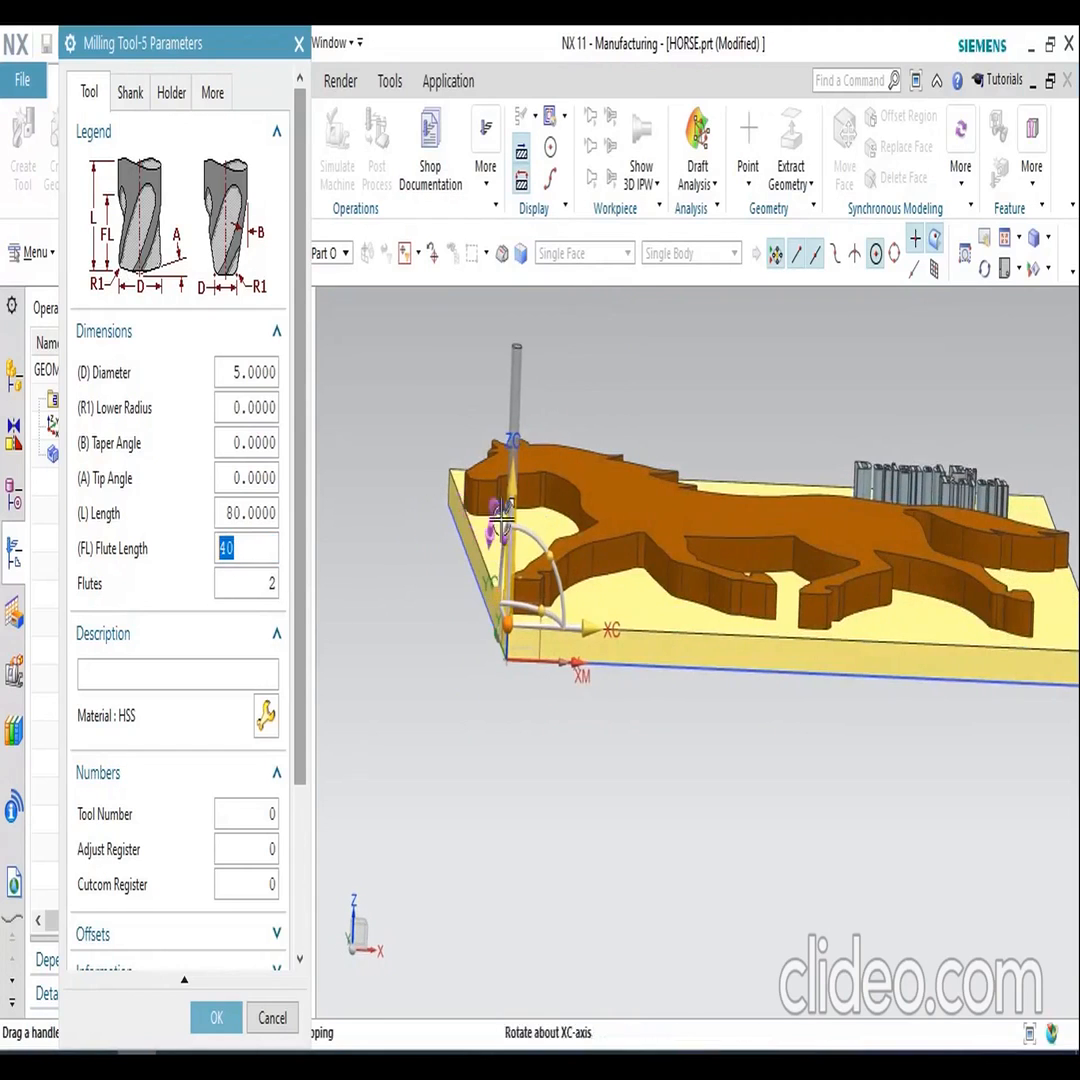
{"action": "scroll", "coordinate": [500, 515], "scroll_direction": "up", "scroll_amount": 3}
{"action": "scroll", "coordinate": [511, 521], "scroll_direction": "down", "scroll_amount": 1}
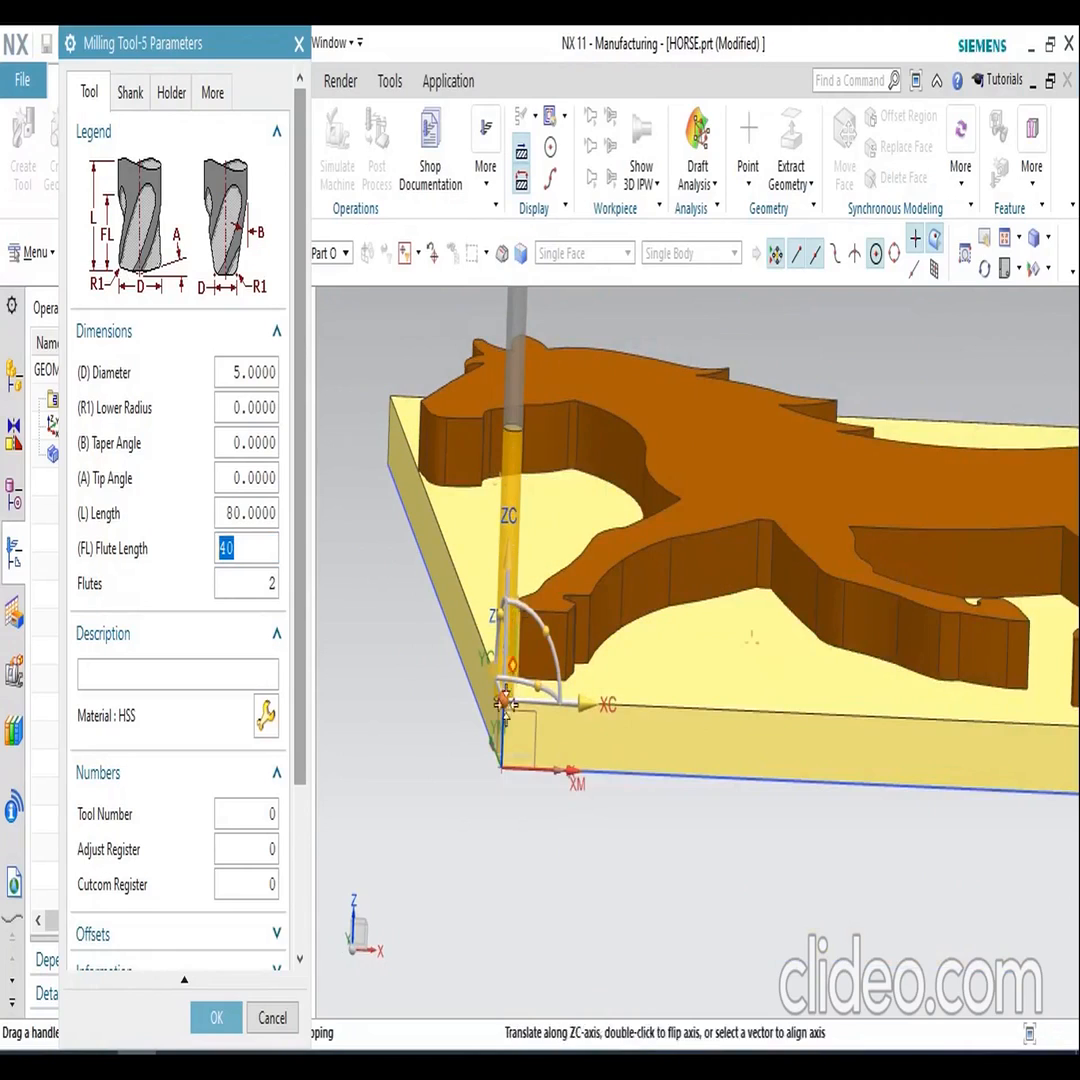
- Set the milling tool's number of flutes to 4
{"action": "key", "text": "Tab"}
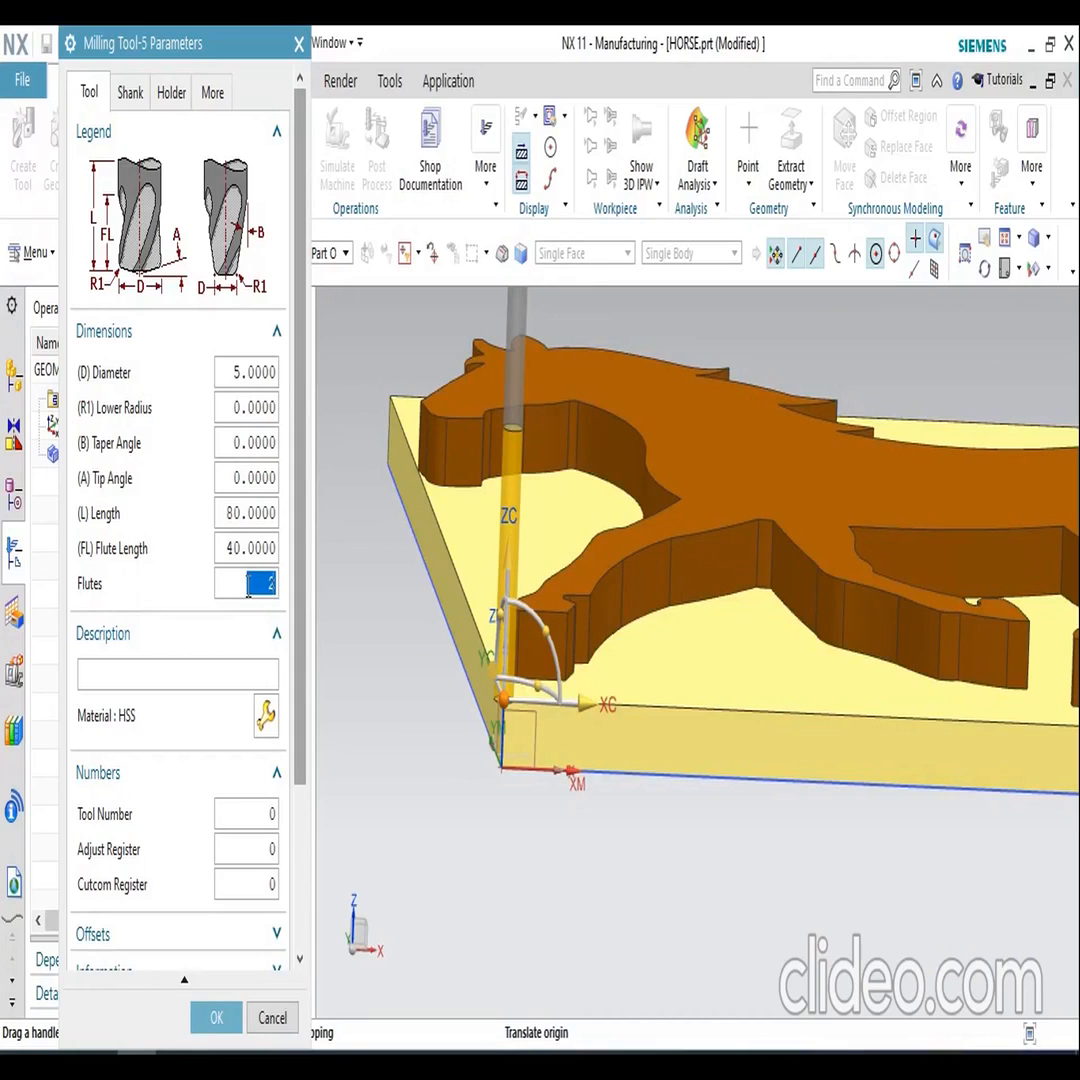
{"action": "type", "text": "4"}
{"action": "double_click", "coordinate": [248, 585]}
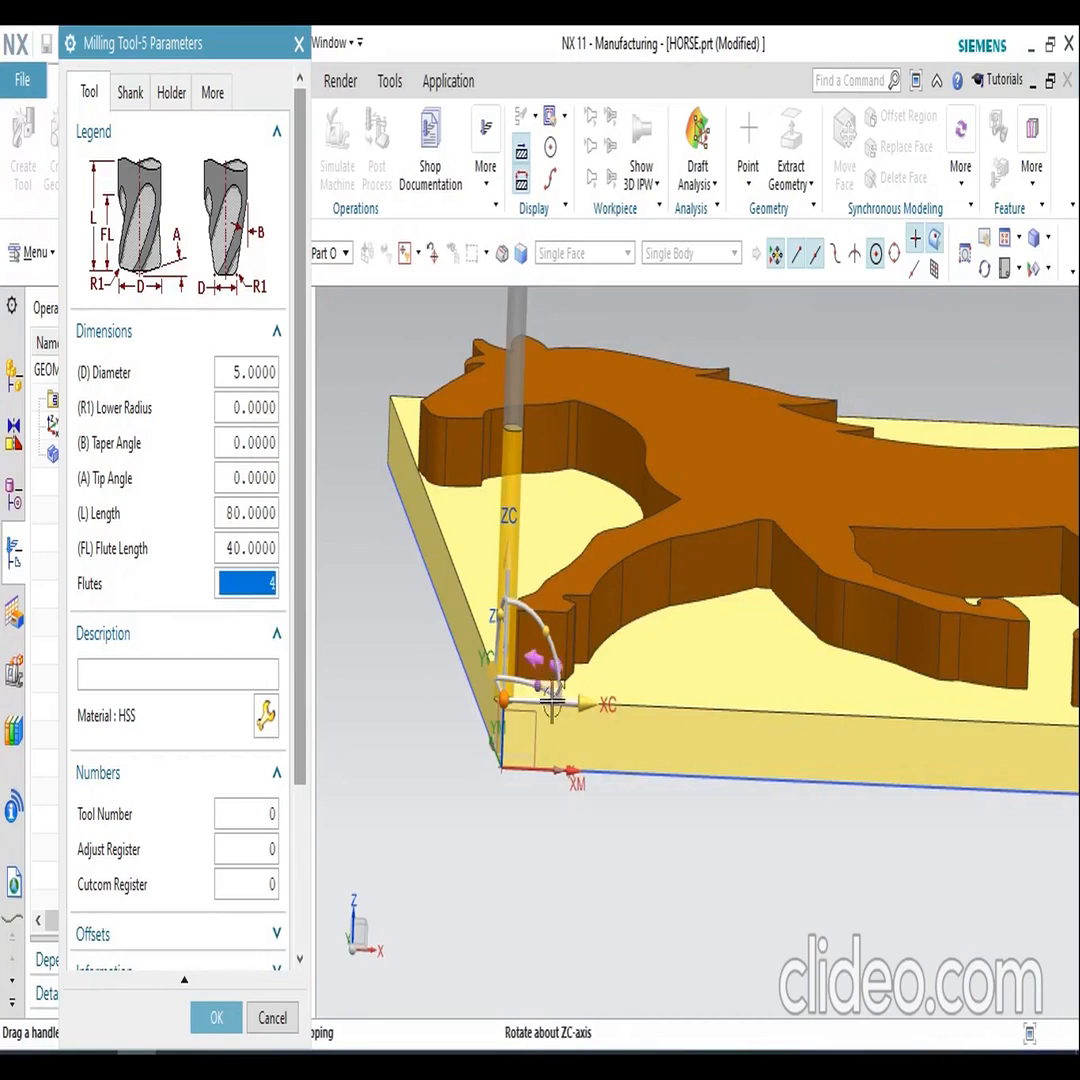
{"action": "scroll", "coordinate": [532, 776], "scroll_direction": "down", "scroll_amount": 5}
{"action": "middle_click_drag", "start_coordinate": [634, 750], "coordinate": [612, 824]}
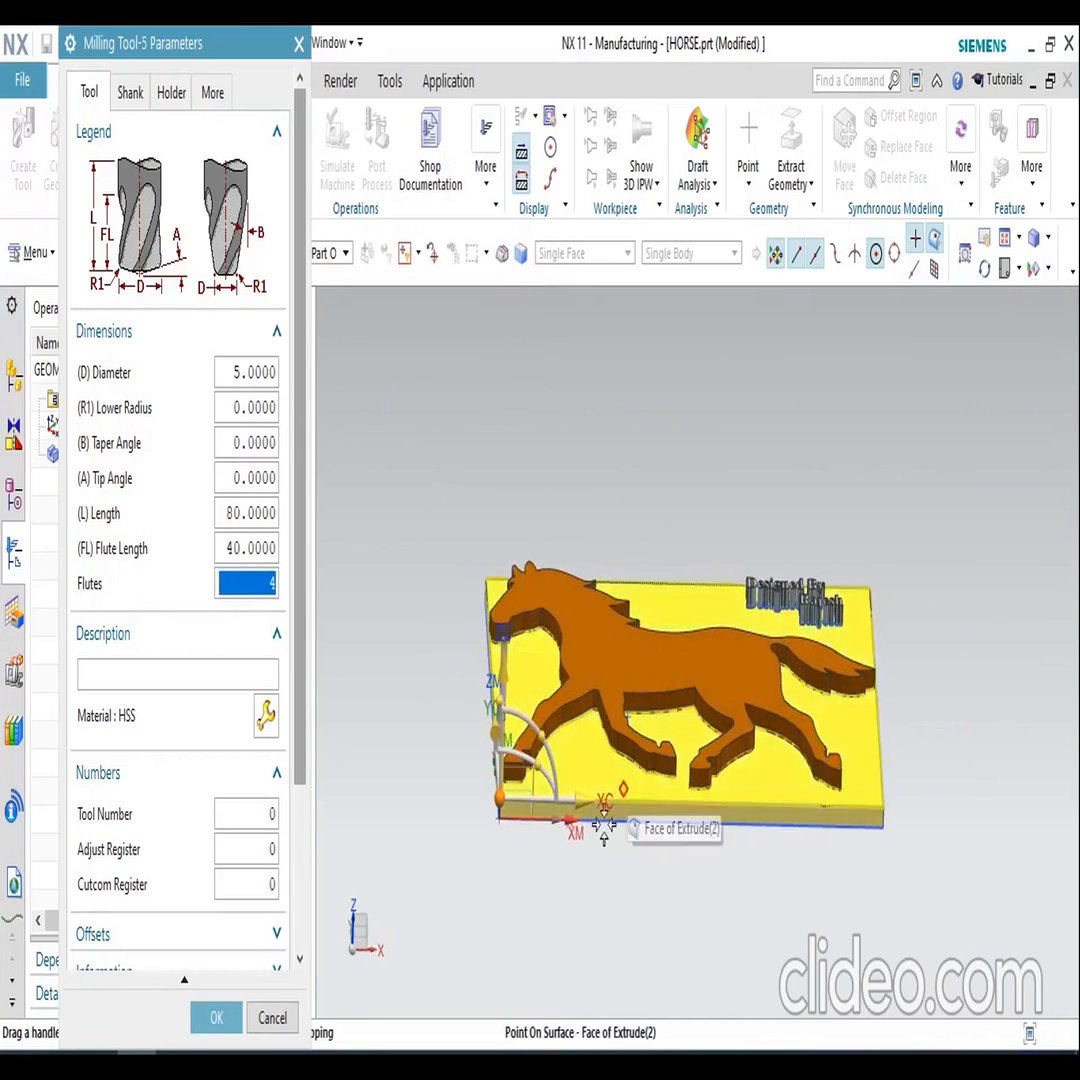
{"action": "scroll", "coordinate": [615, 860], "scroll_direction": "up", "scroll_amount": 3}
- Assign the uncoated Carbide material TMC0_00003 from the tool material library to the milling tool
{"action": "scroll", "coordinate": [165, 640], "scroll_direction": "down", "scroll_amount": 3}
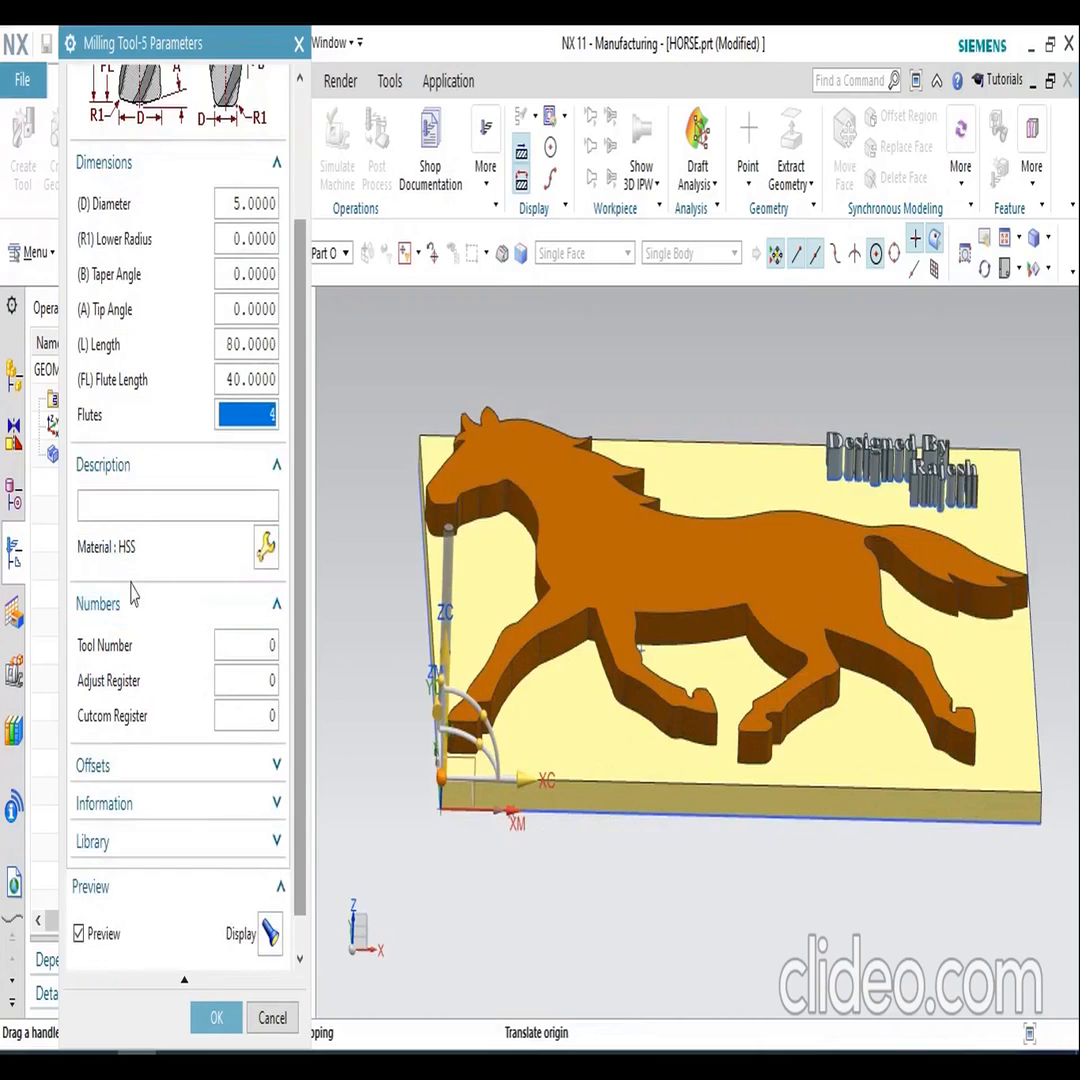
{"action": "left_click", "coordinate": [268, 546]}
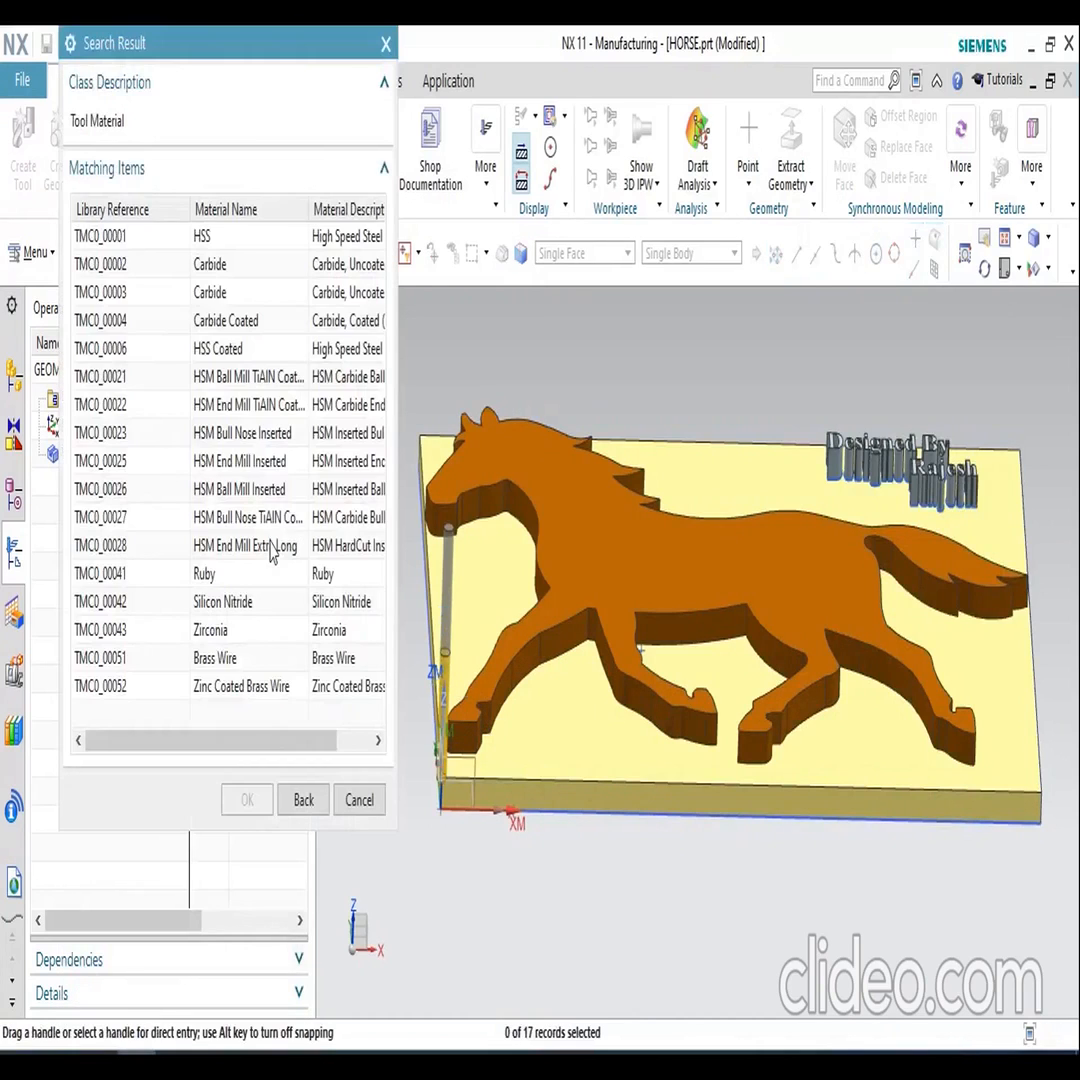
{"action": "left_click", "coordinate": [255, 320]}
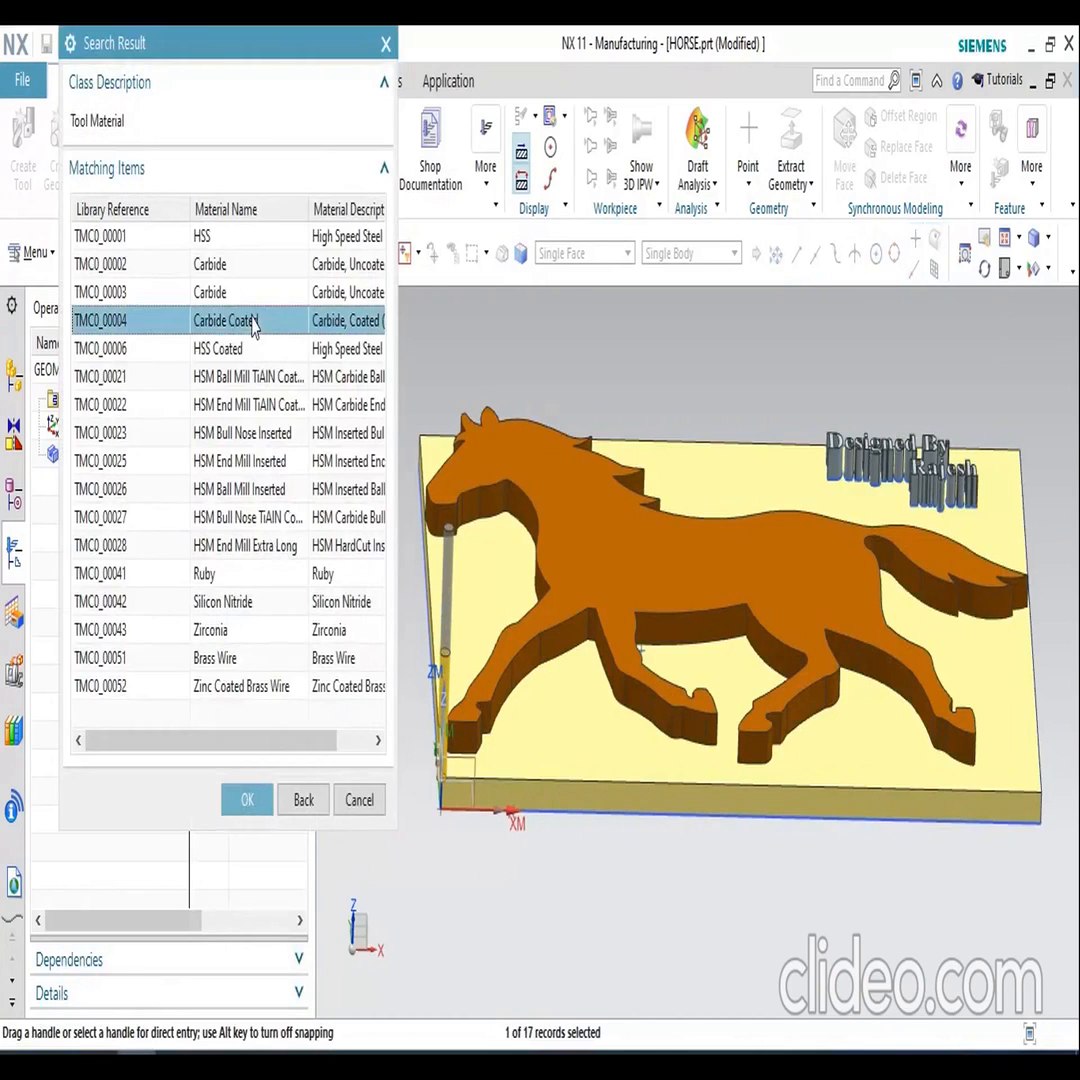
{"action": "left_click", "coordinate": [257, 293]}
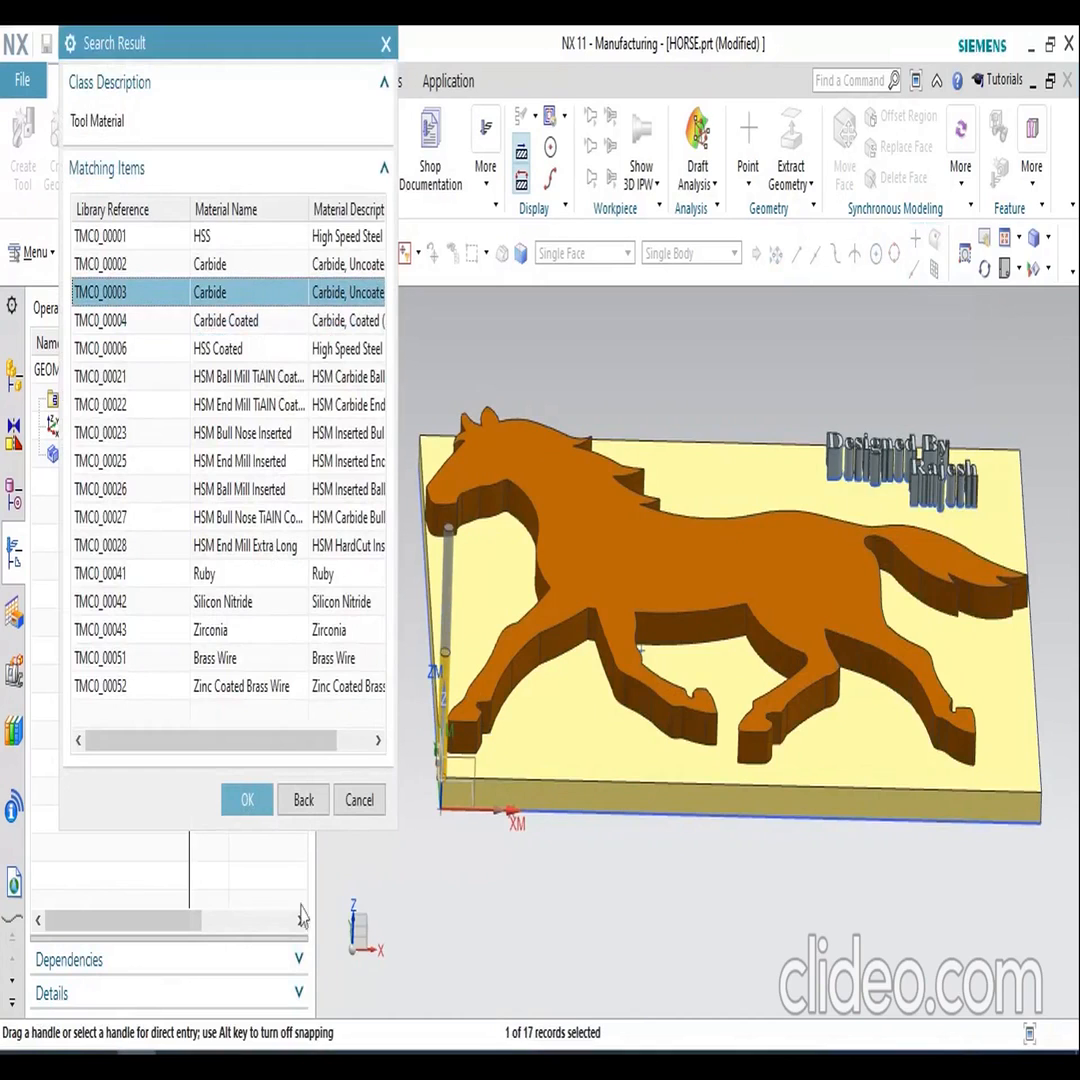
{"action": "left_click", "coordinate": [249, 798]}
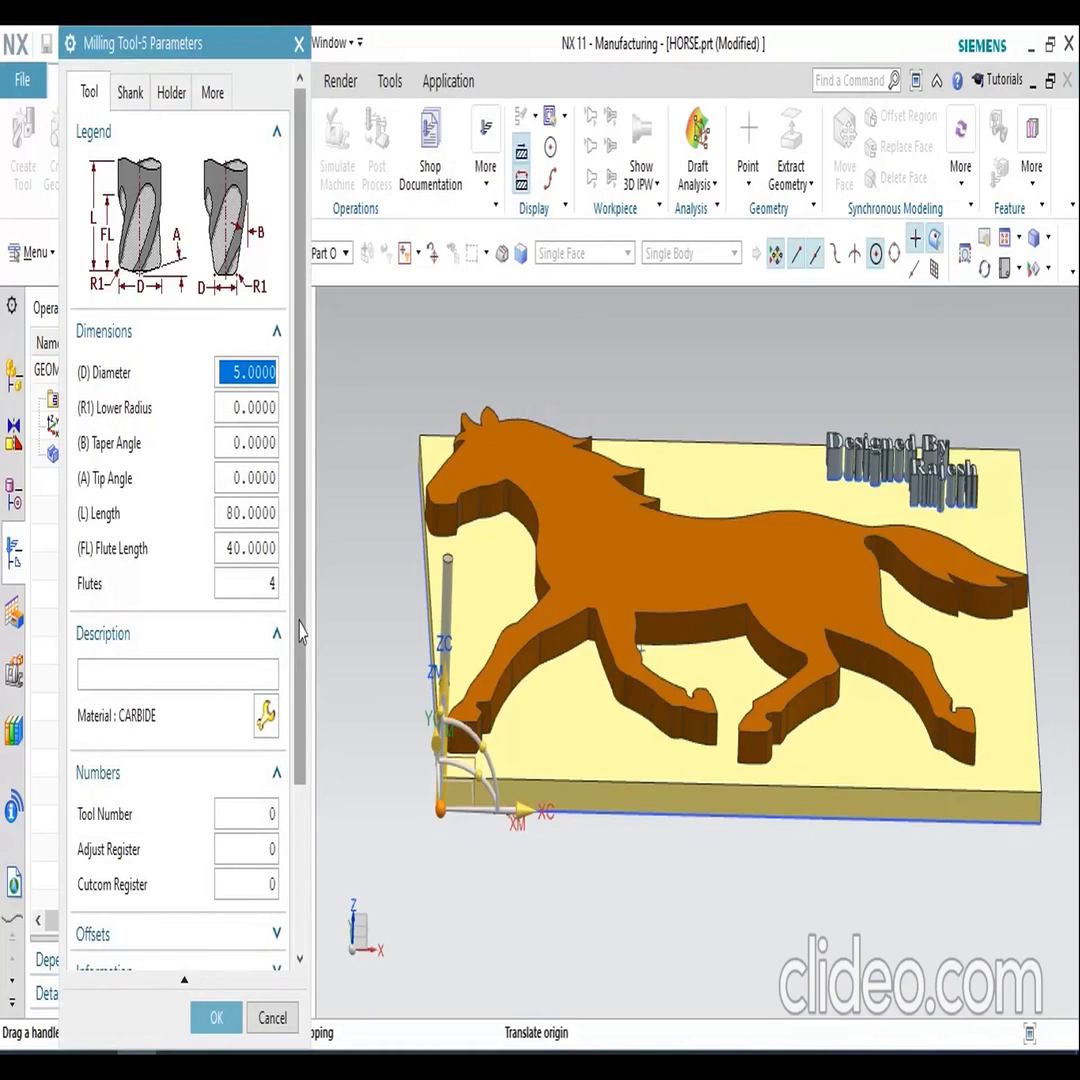
- Review the tool's numbering, shank, holder and operation parameters without changes, and accept the tool definition for the Cavity Mill operation
{"action": "left_click_drag", "start_coordinate": [300, 632], "coordinate": [284, 820]}
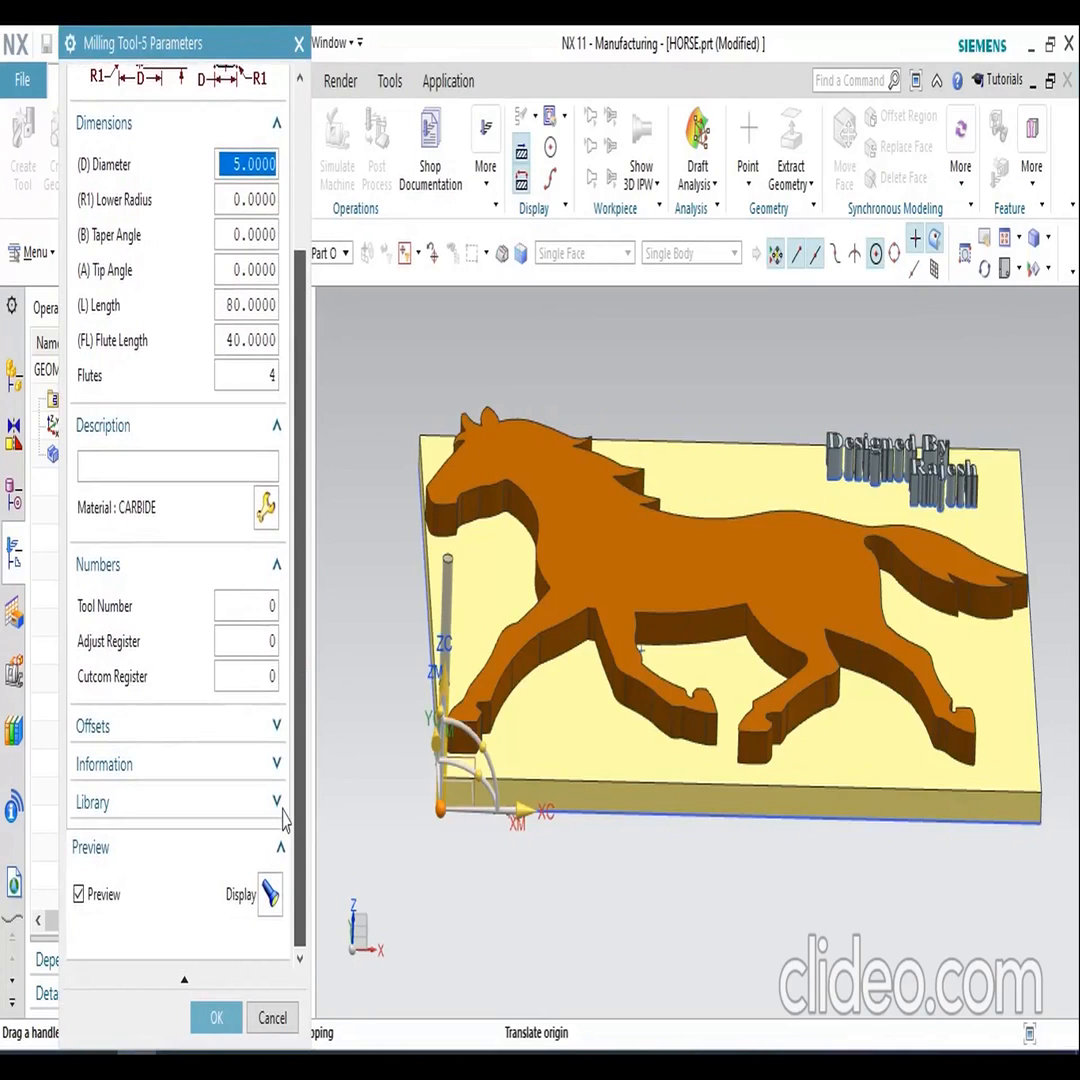
{"action": "scroll", "coordinate": [277, 796], "scroll_direction": "up", "scroll_amount": 5}
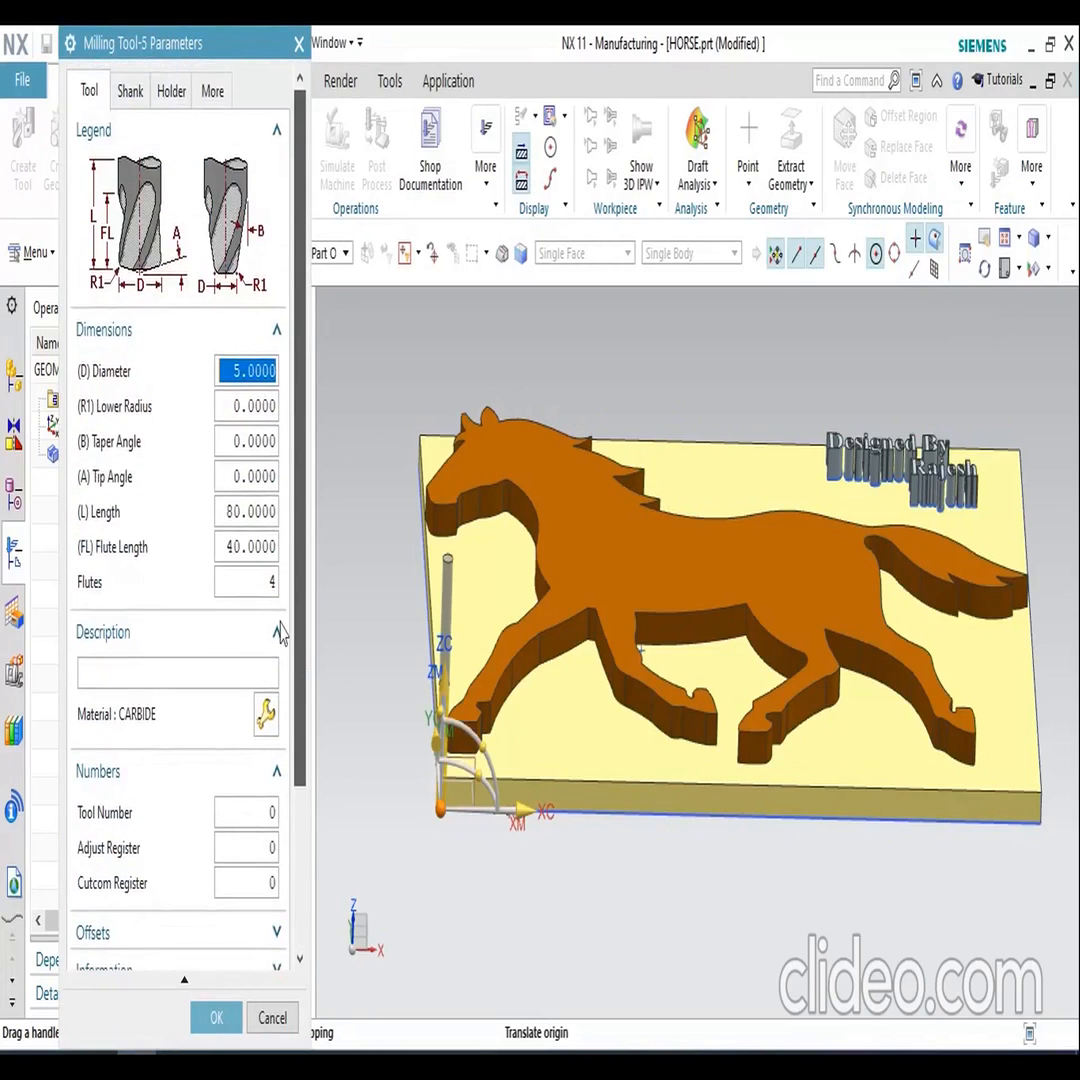
{"action": "left_click", "coordinate": [130, 91]}
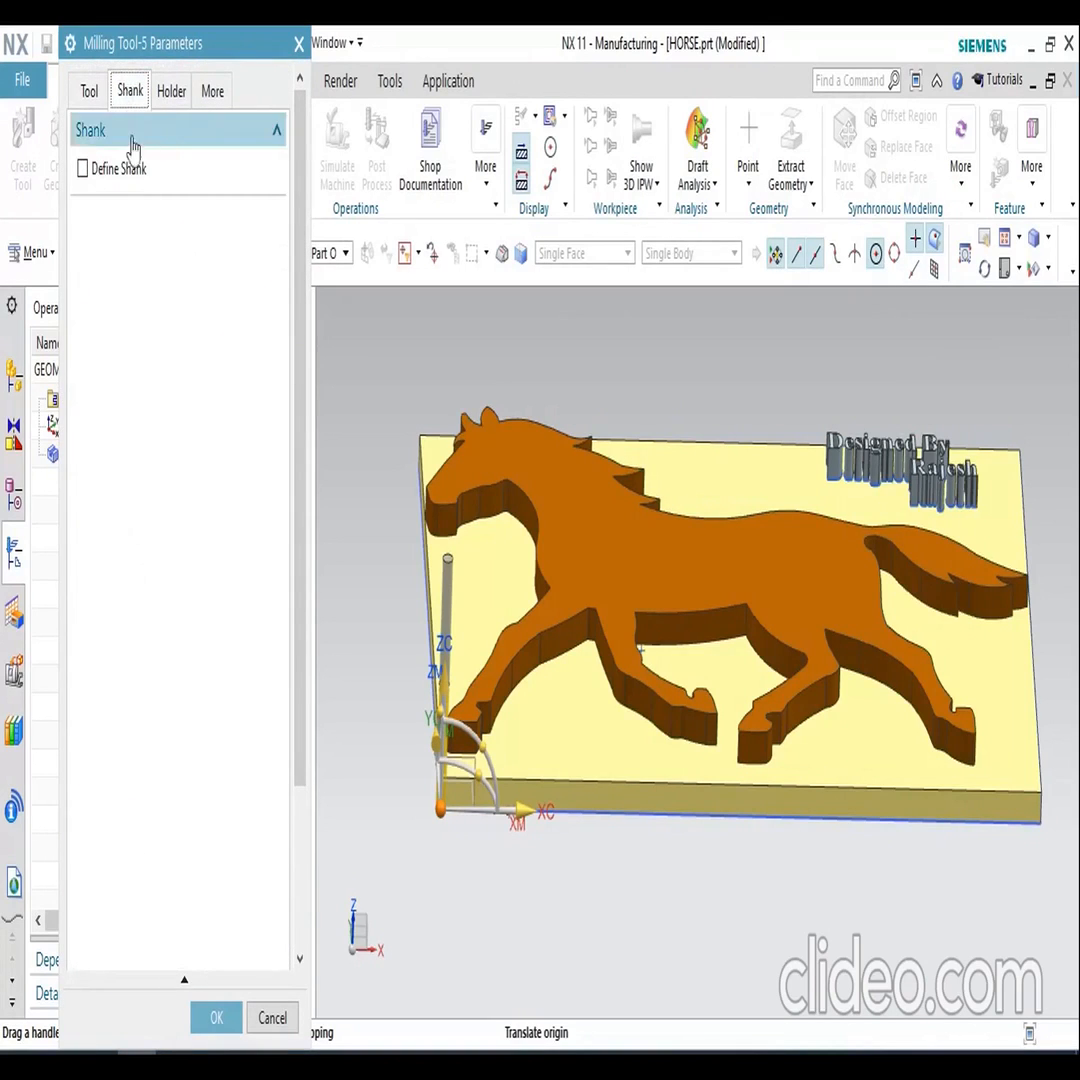
{"action": "left_click", "coordinate": [171, 96]}
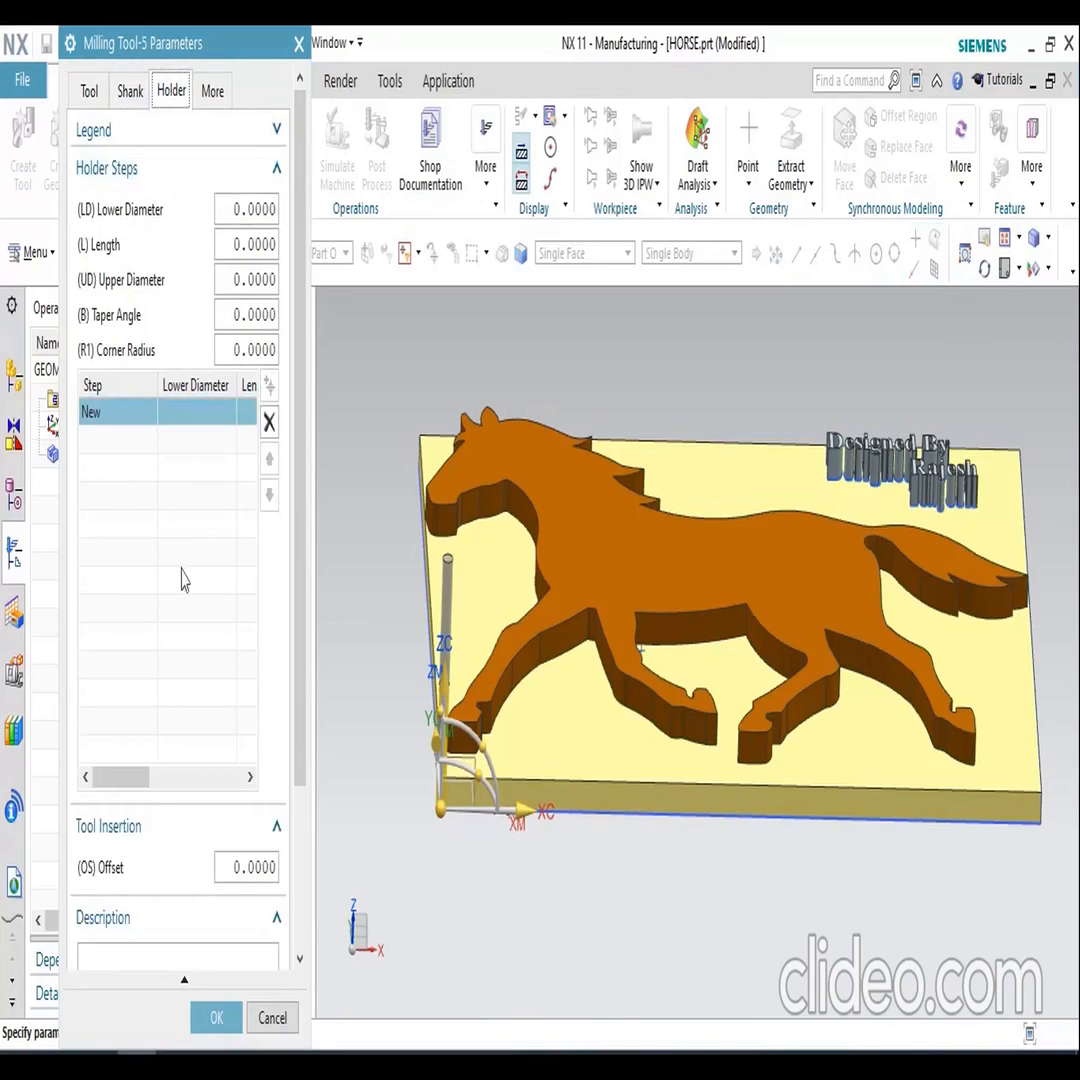
{"action": "left_click", "coordinate": [215, 95]}
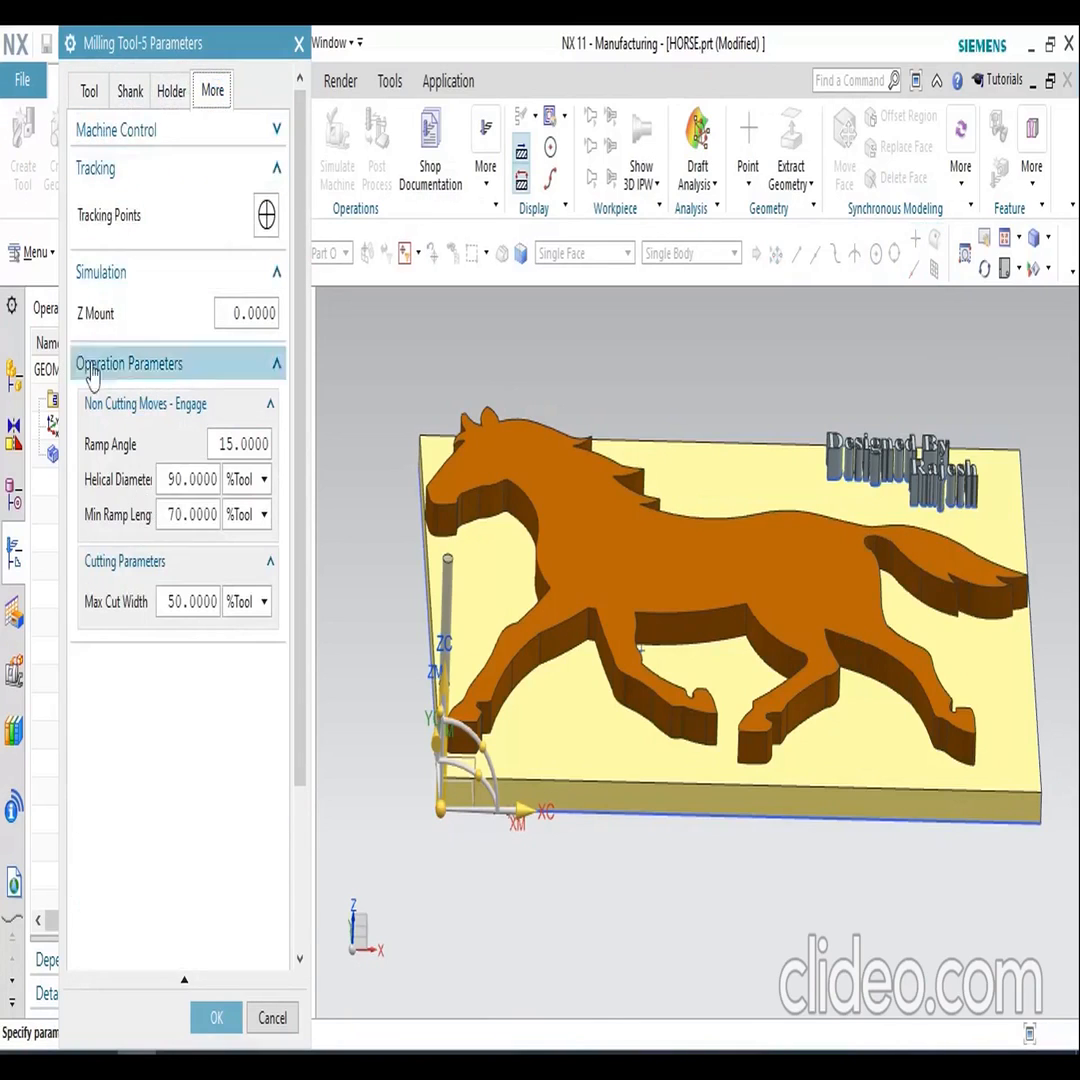
{"action": "left_click", "coordinate": [89, 91]}
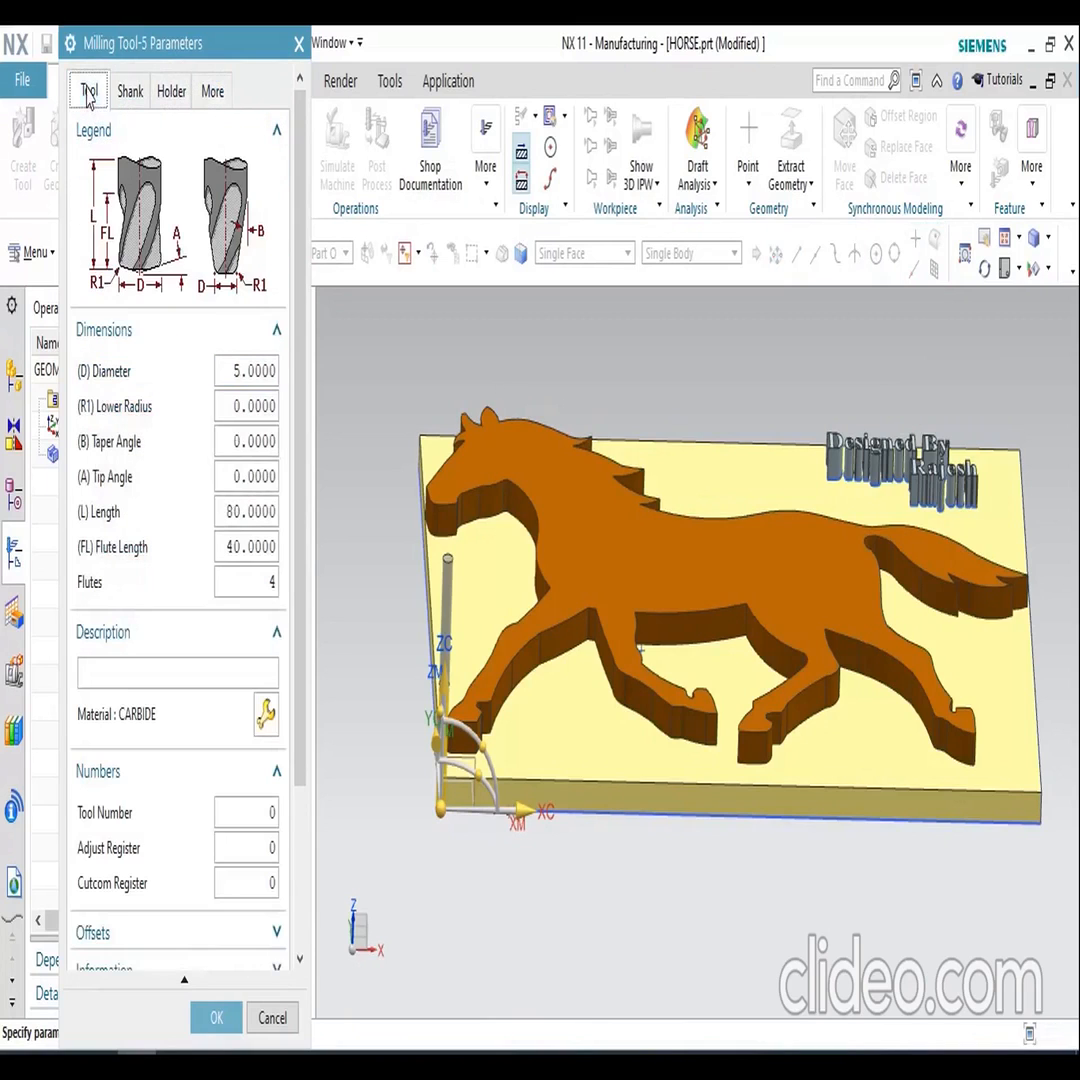
{"action": "left_click", "coordinate": [216, 1018]}
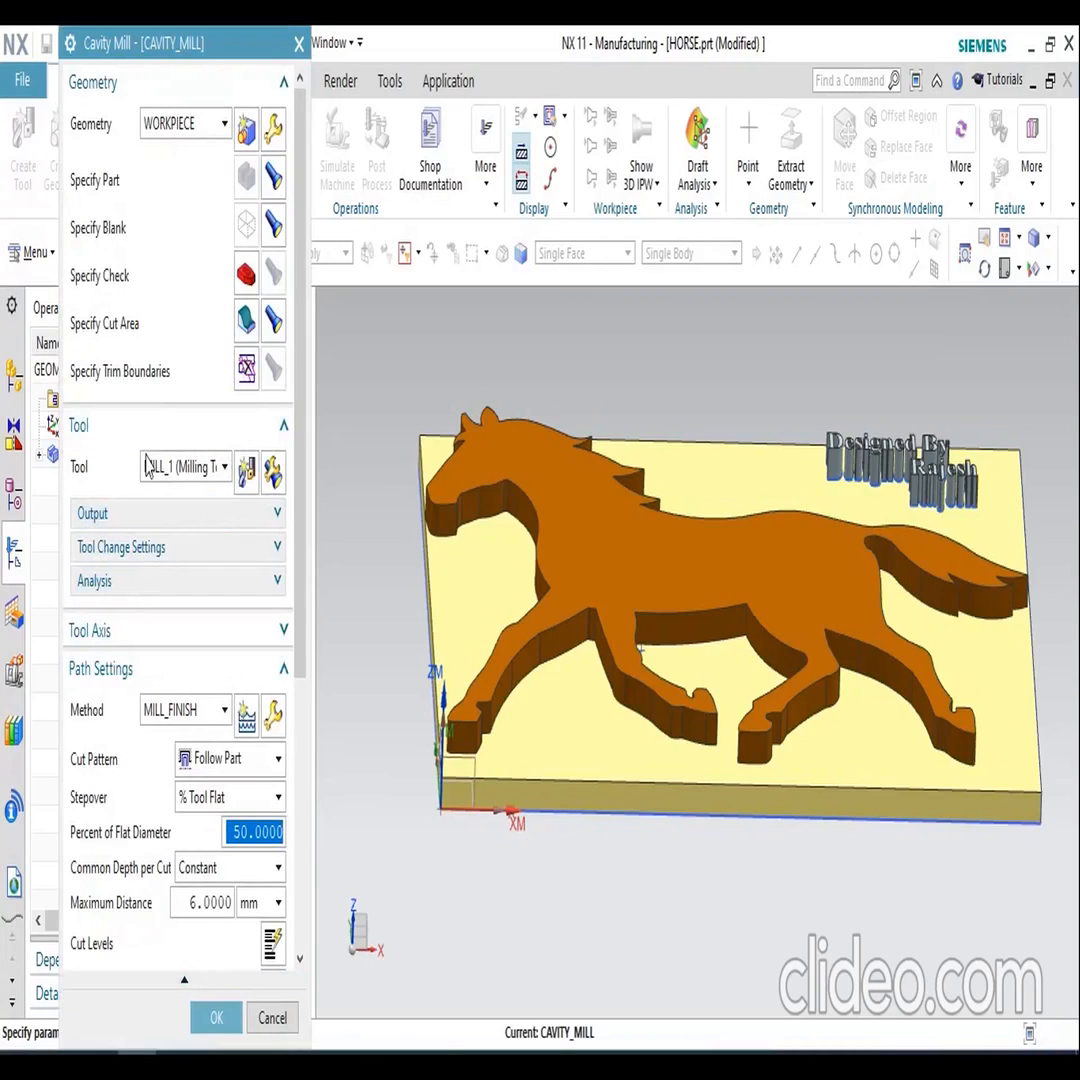
- Reopen the MILL_1 tool definition from the operation, check its dimensions and material, and close it
{"action": "left_click", "coordinate": [273, 474]}
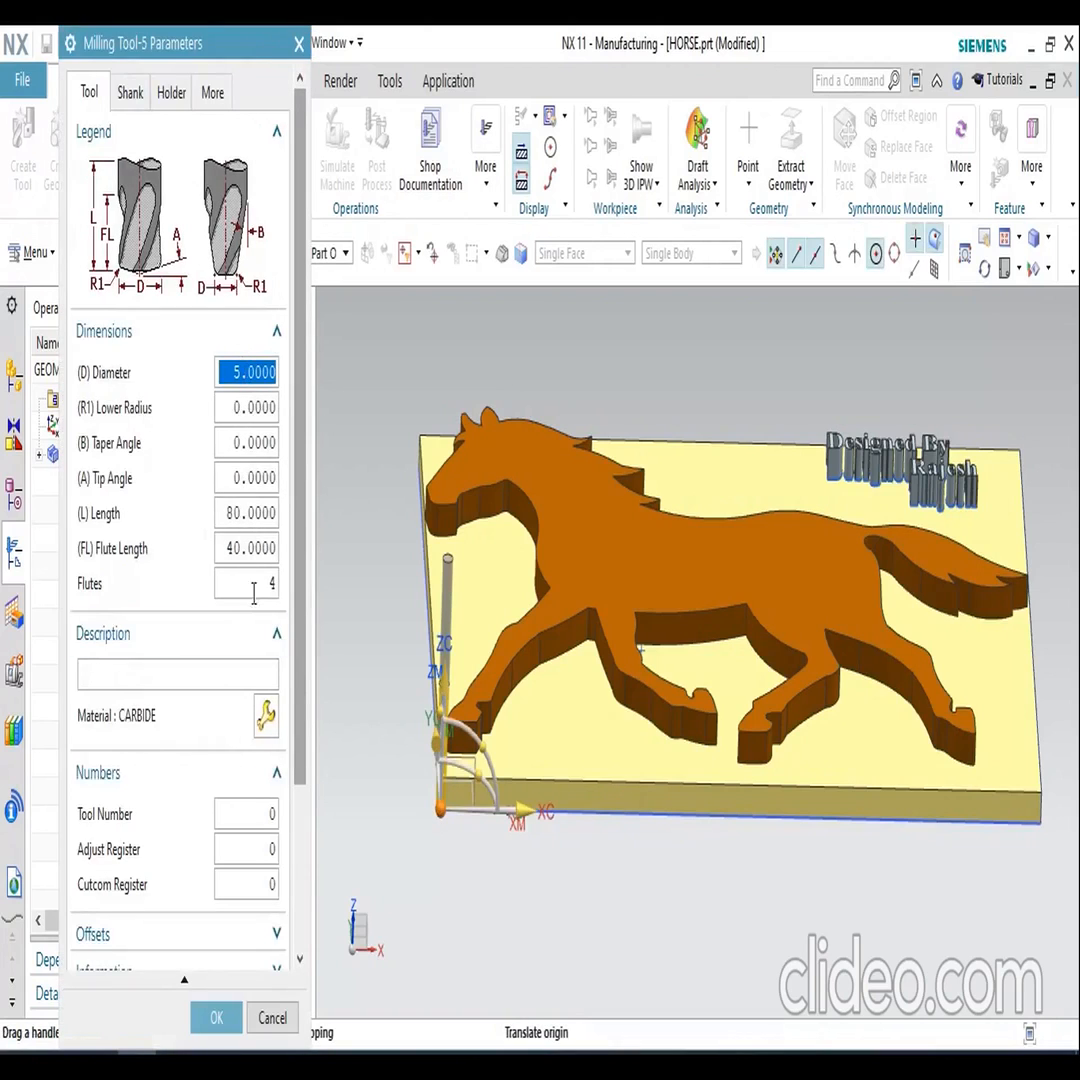
{"action": "left_click", "coordinate": [216, 1017]}
{"action": "left_click", "coordinate": [223, 1021]}
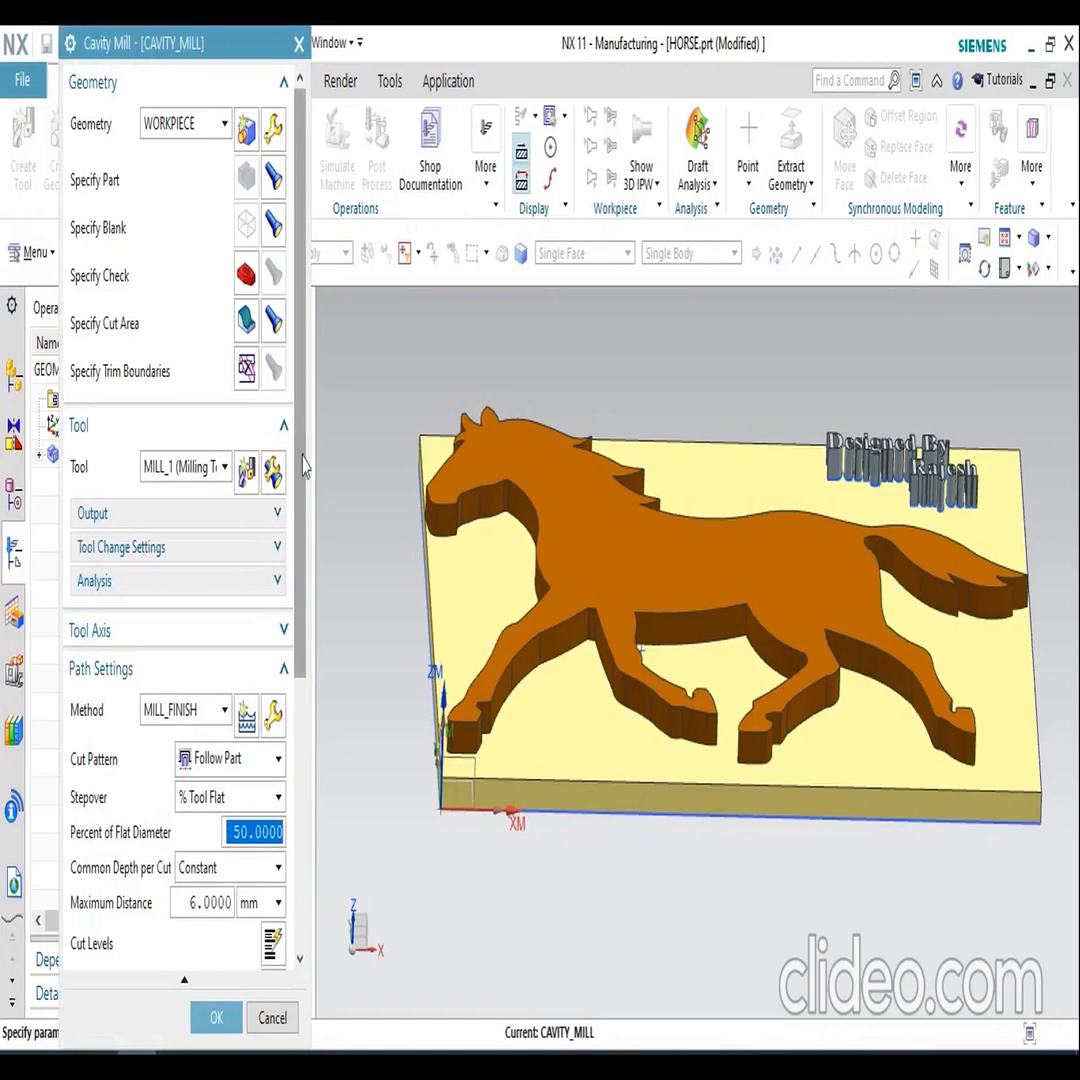
- Expand the operation's tool axis settings, and examine the axis and path settings against the horse plate
{"action": "scroll", "coordinate": [218, 510], "scroll_direction": "down", "scroll_amount": 3}
{"action": "left_click", "coordinate": [218, 510]}
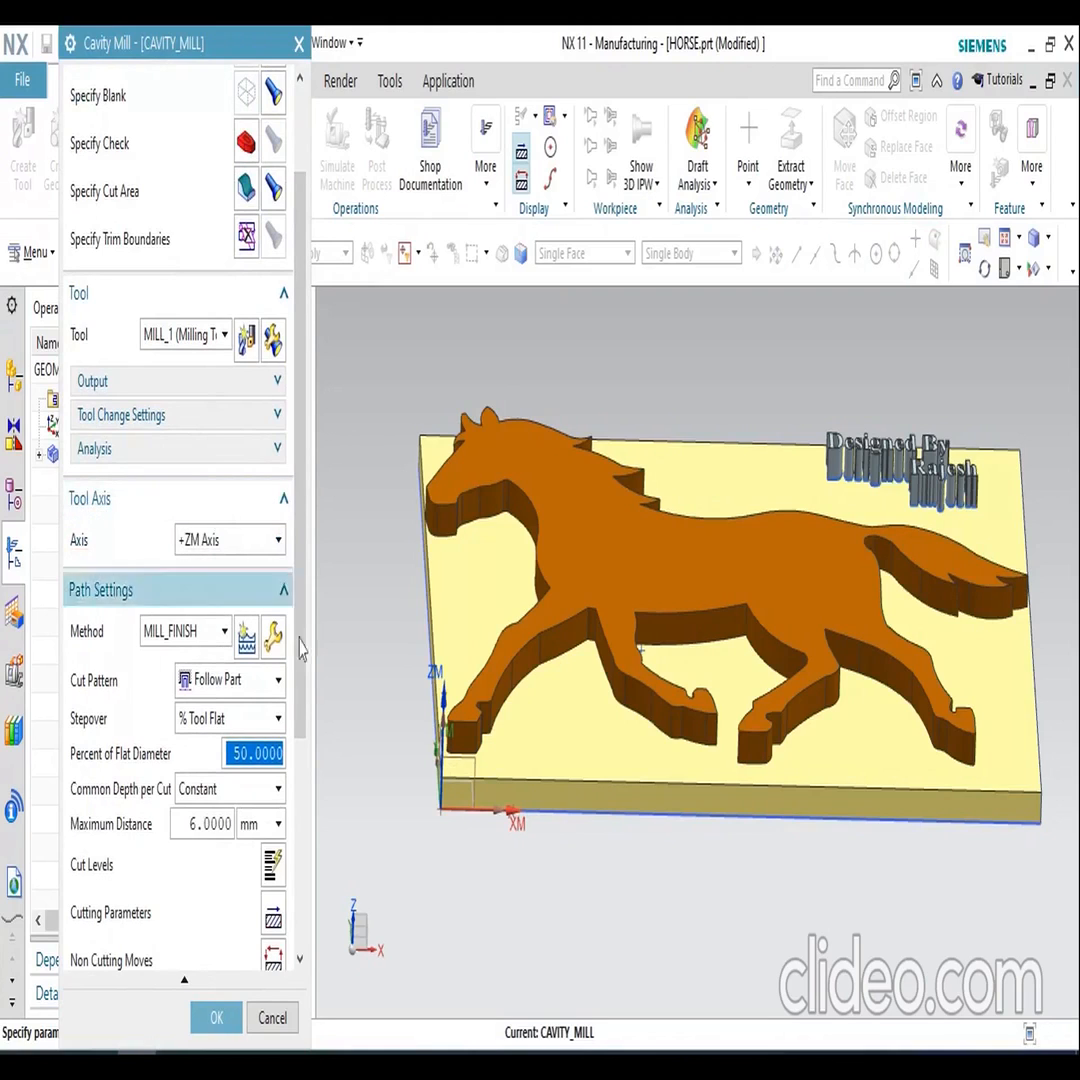
{"action": "middle_click_drag", "start_coordinate": [515, 575], "coordinate": [603, 645]}
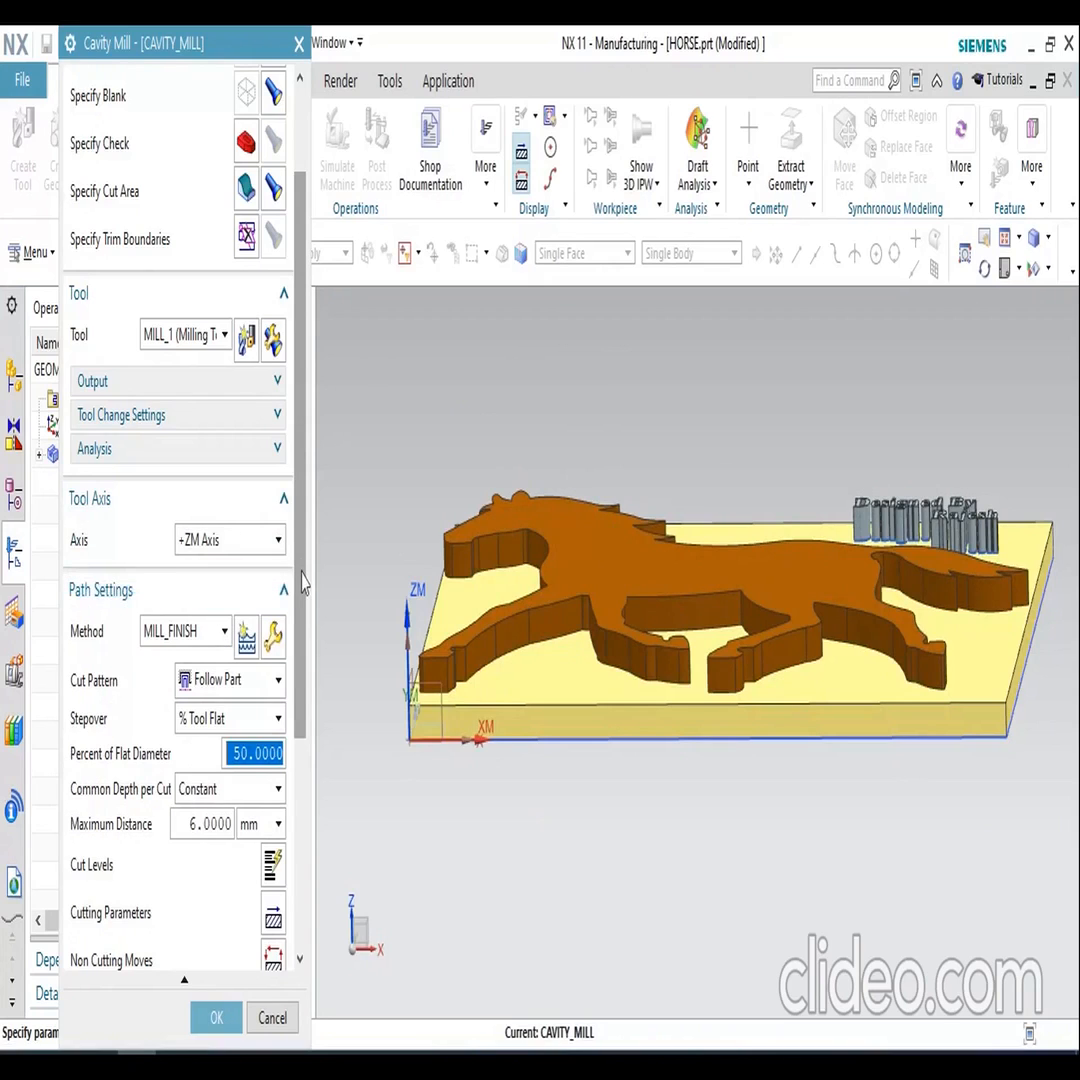
{"action": "scroll", "coordinate": [303, 583], "scroll_direction": "down", "scroll_amount": 3}
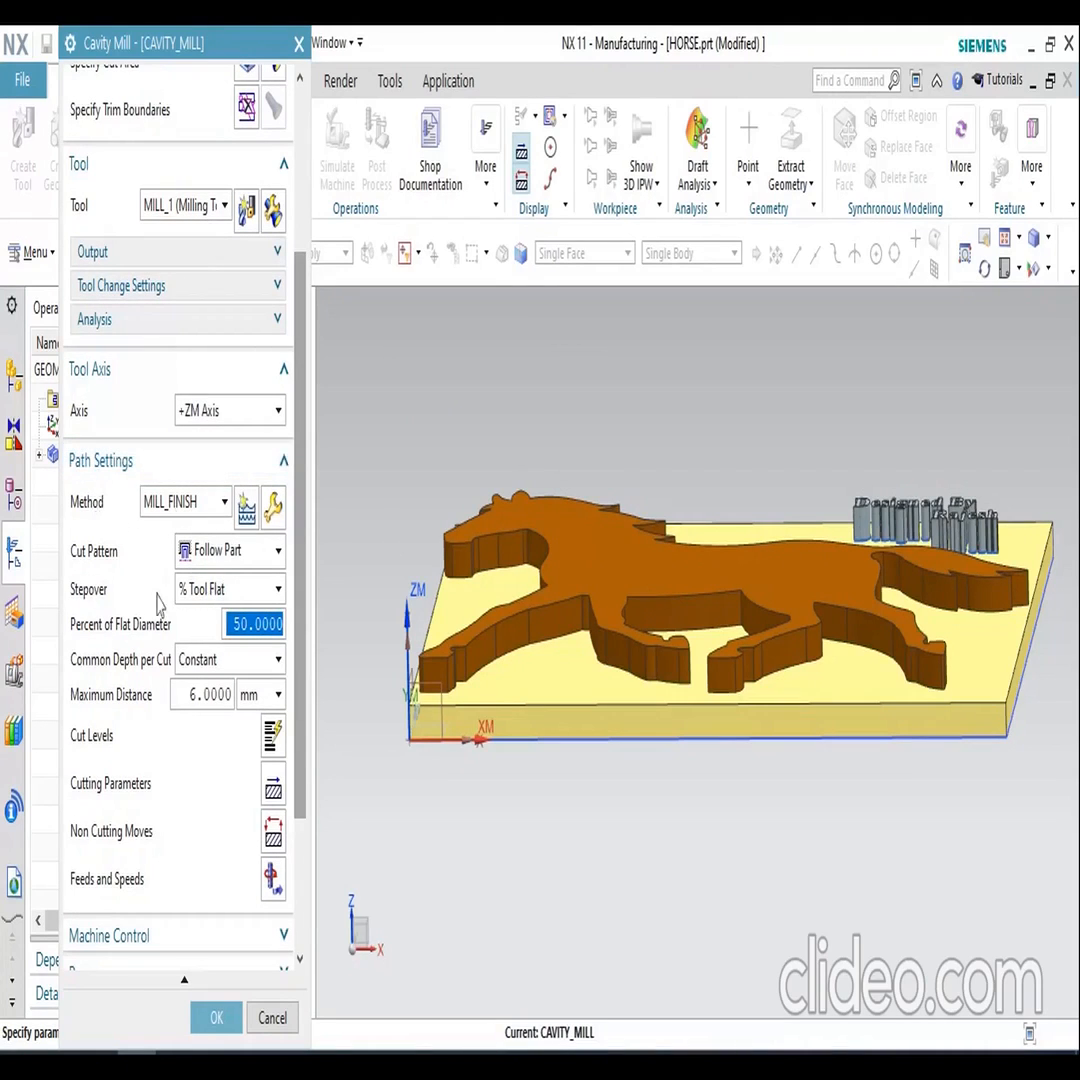
{"action": "middle_click_drag", "start_coordinate": [516, 772], "coordinate": [574, 813]}
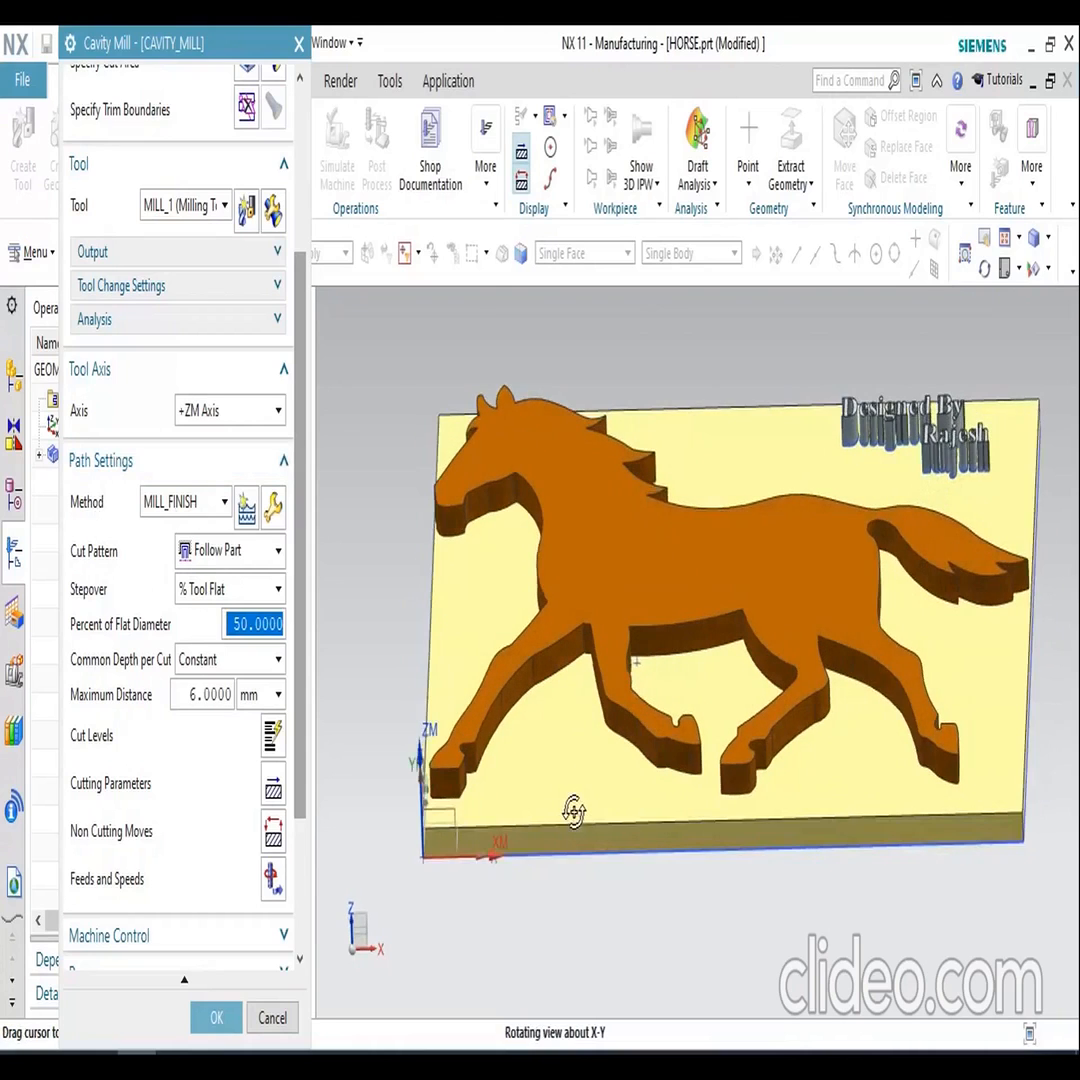
{"action": "scroll", "coordinate": [472, 834], "scroll_direction": "up", "scroll_amount": 3}
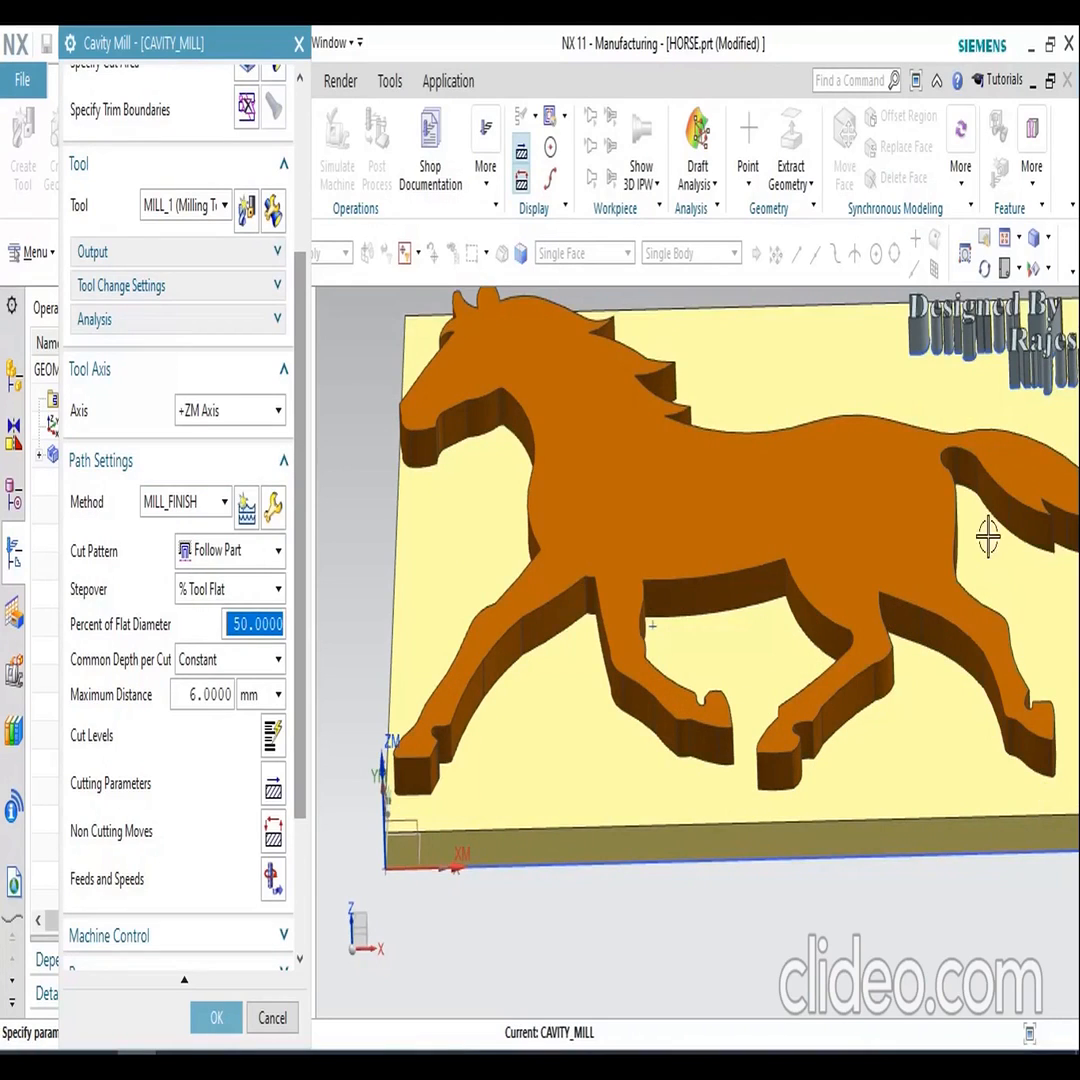
{"action": "scroll", "coordinate": [874, 585], "scroll_direction": "down", "scroll_amount": 2}
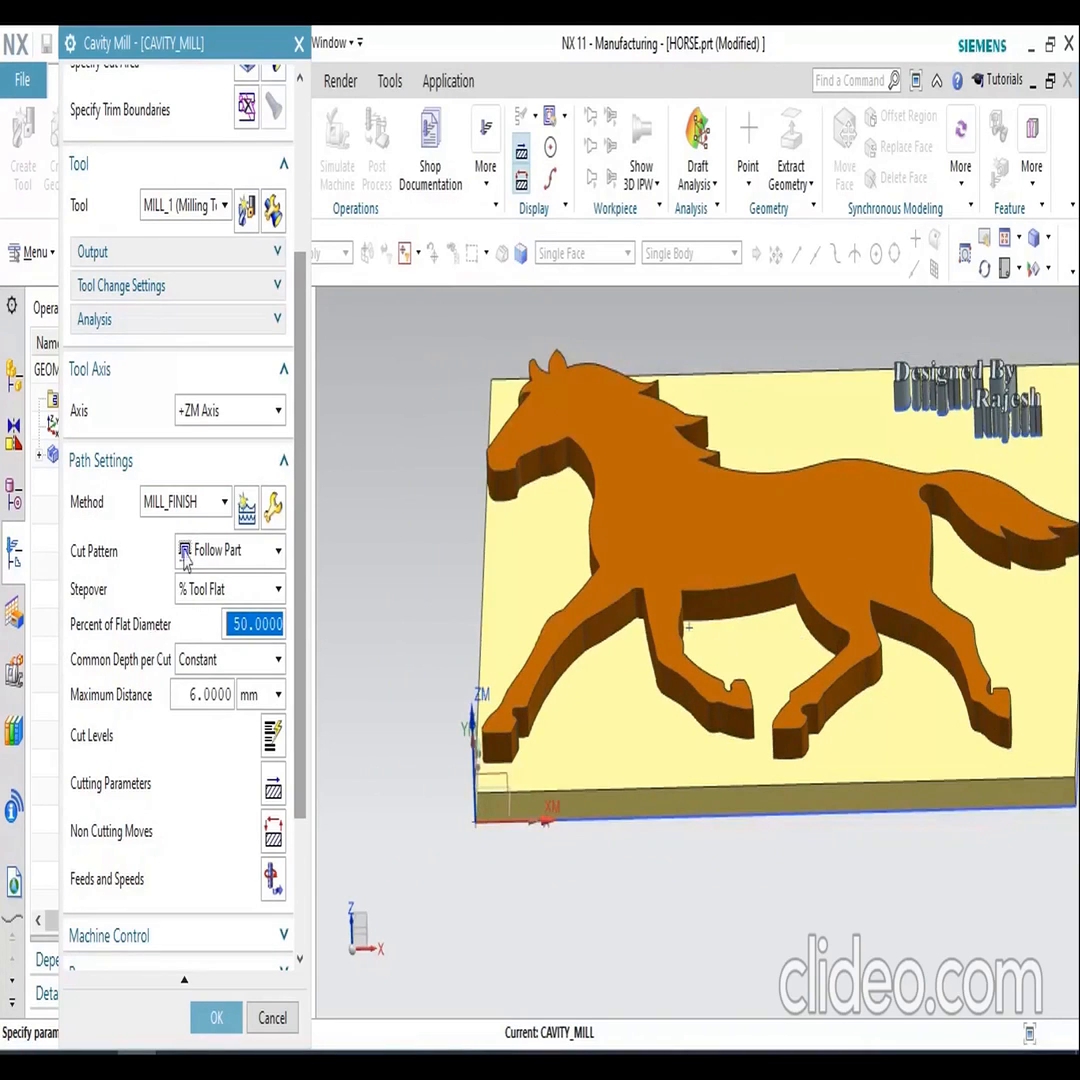
- Review the available machining methods and cut patterns for the Cavity Mill operation, keeping MILL_FINISH and Follow Part
{"action": "left_click", "coordinate": [212, 504]}
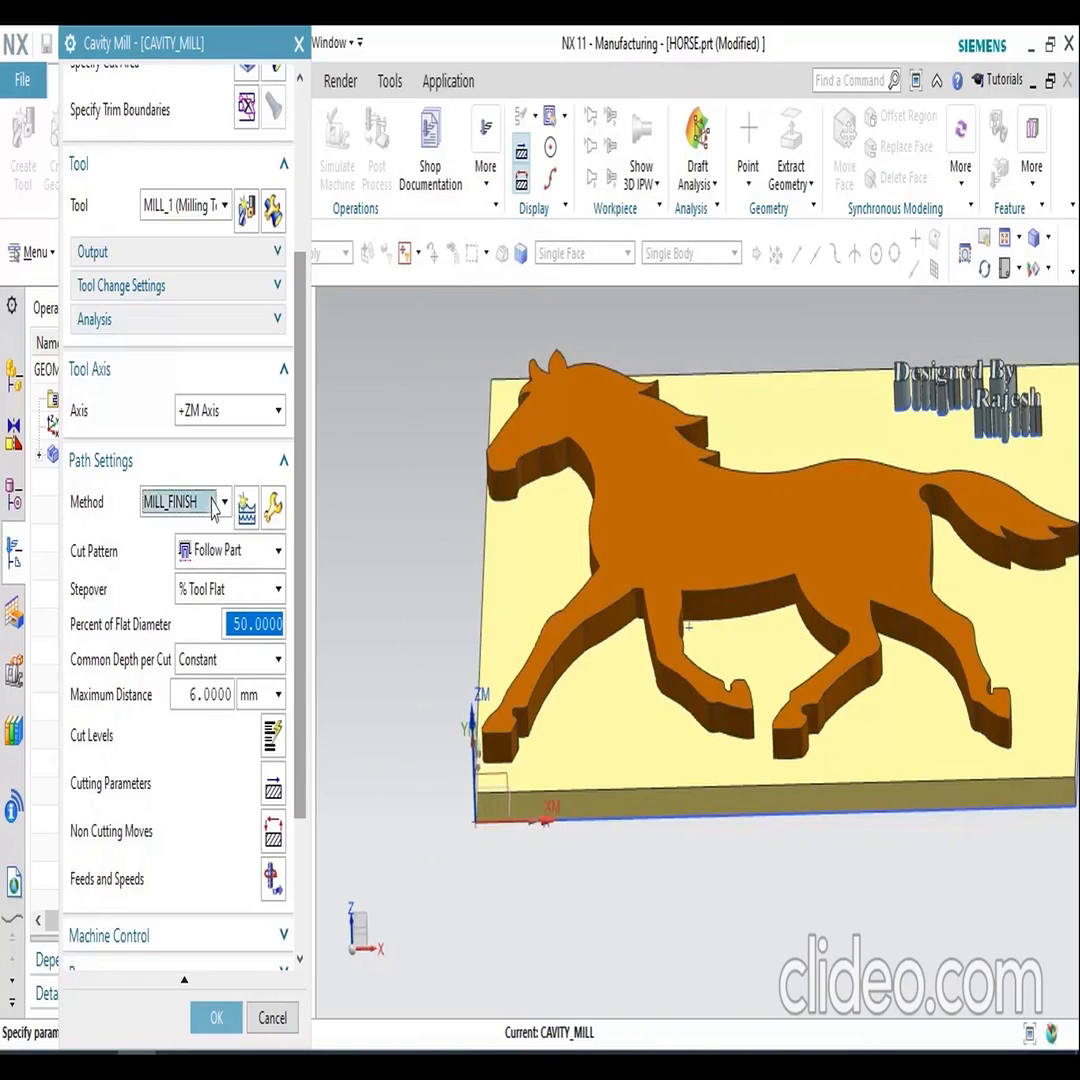
{"action": "left_click", "coordinate": [213, 505]}
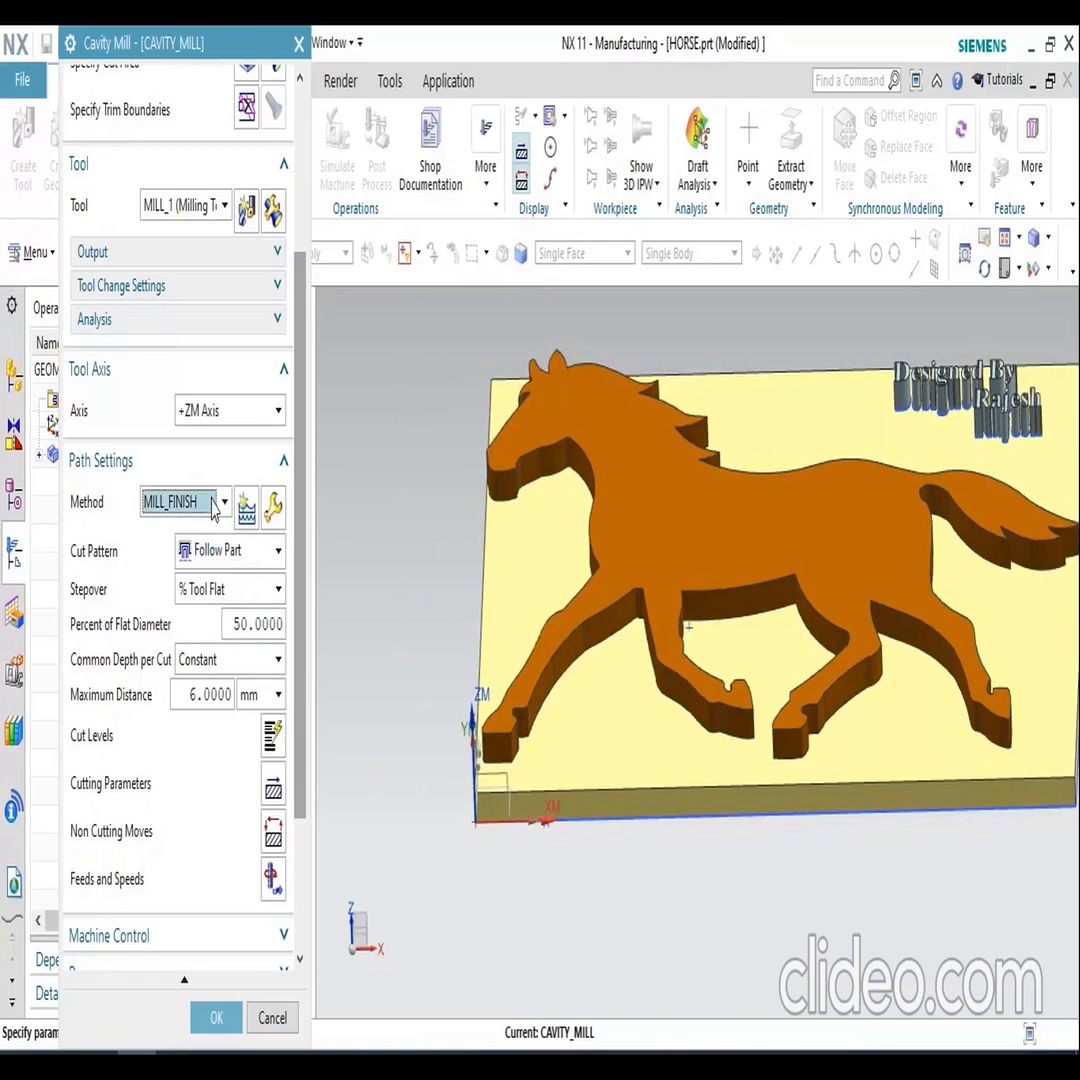
{"action": "left_click", "coordinate": [213, 505]}
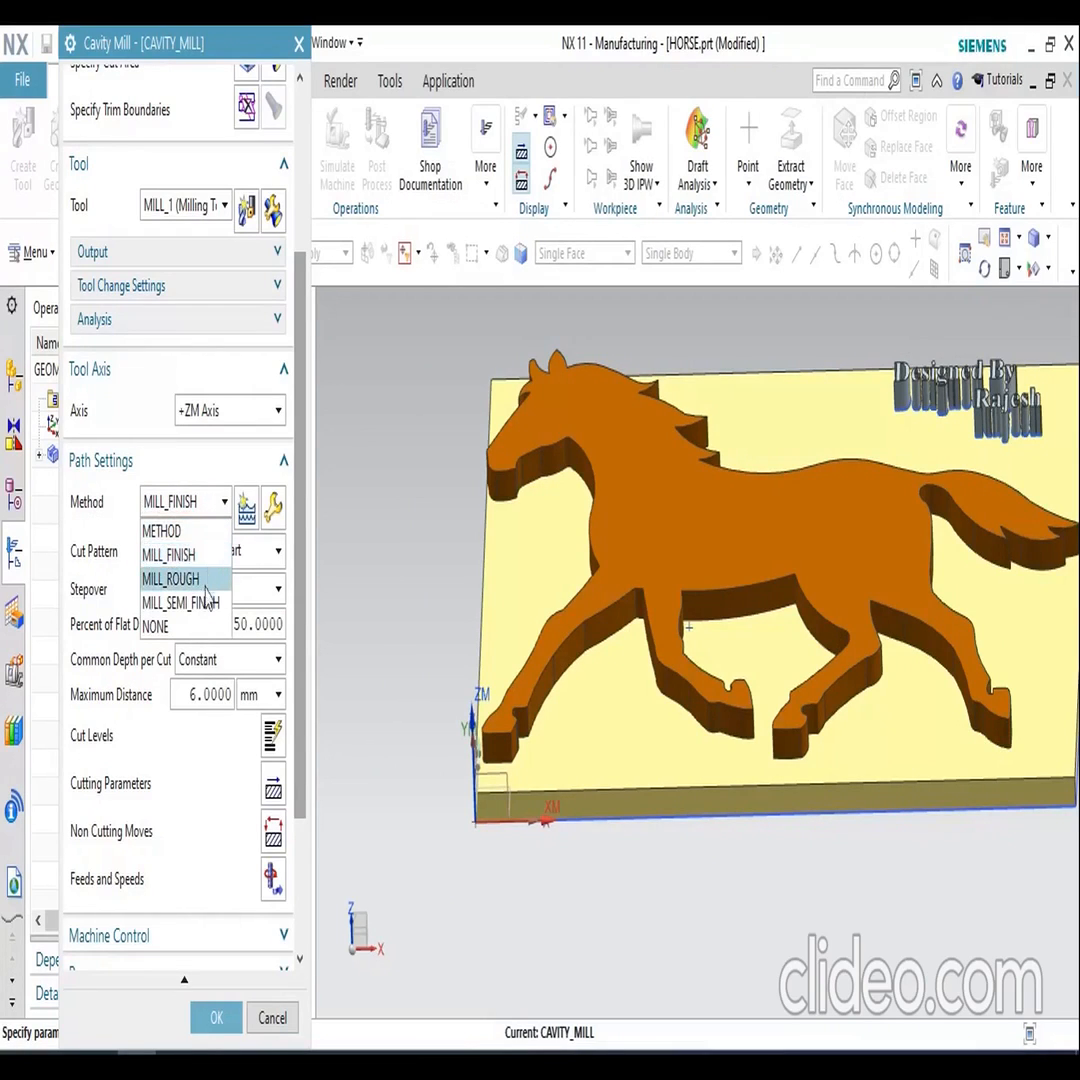
{"action": "left_click", "coordinate": [210, 505]}
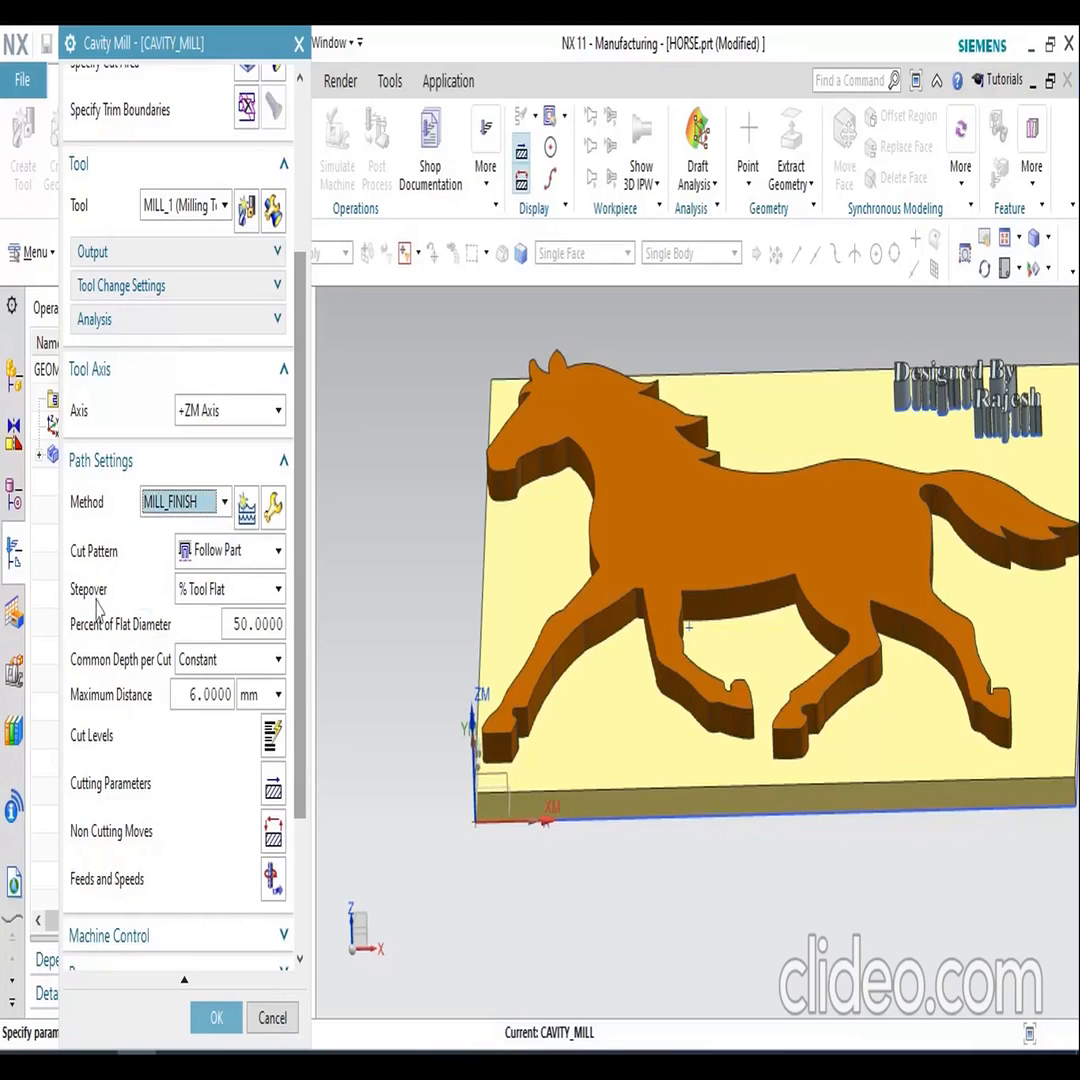
{"action": "left_click", "coordinate": [211, 556]}
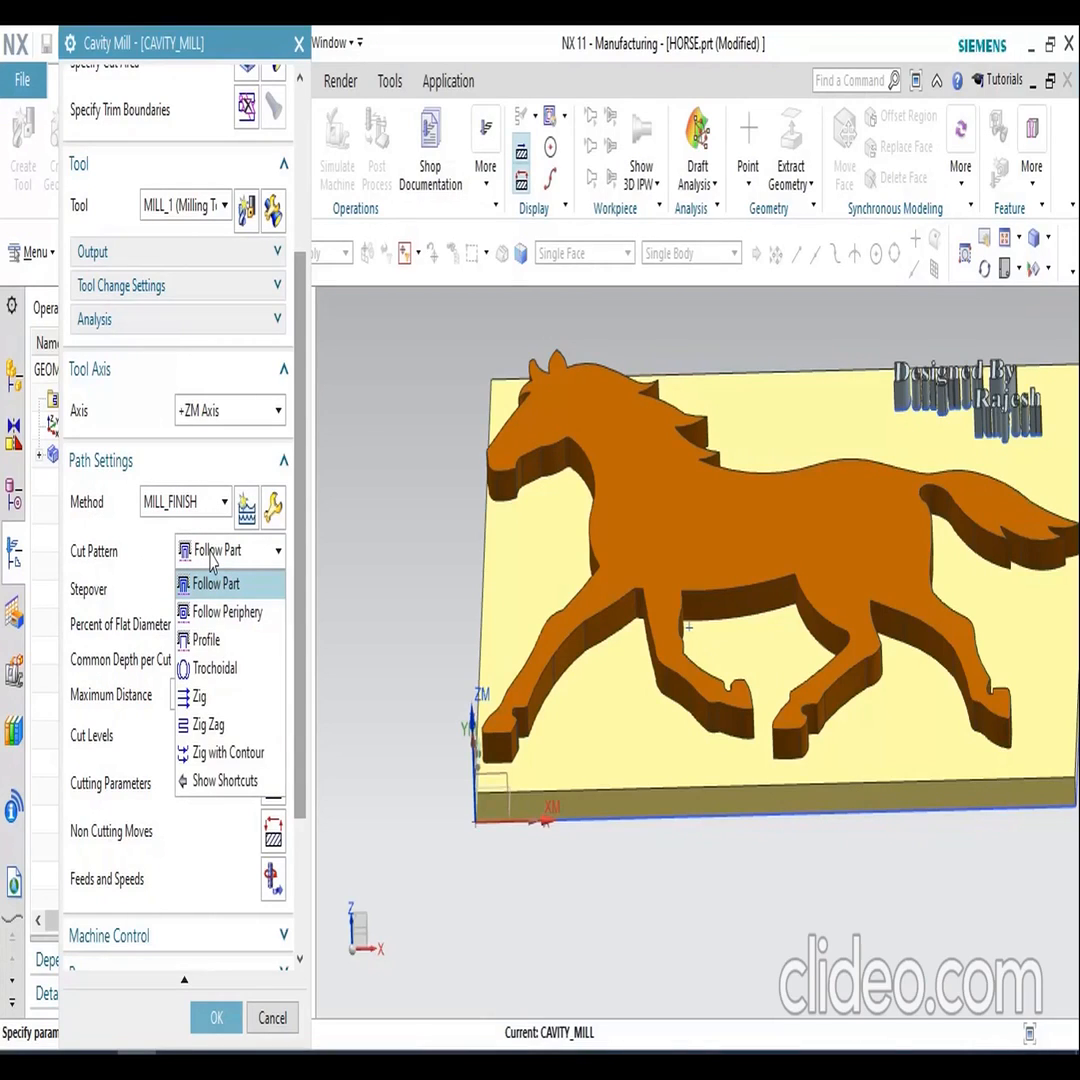
{"action": "left_click", "coordinate": [213, 585]}
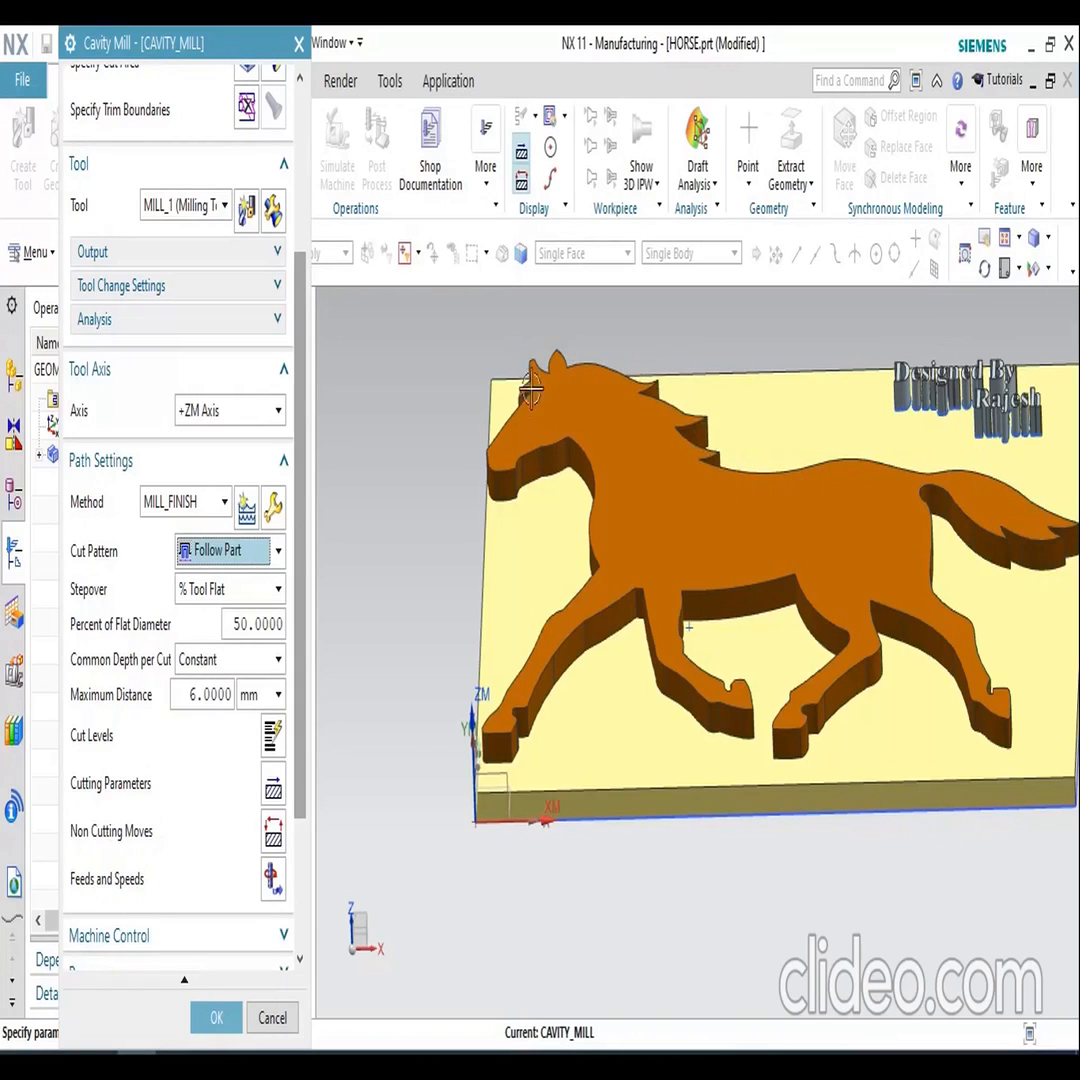
- Try the Follow Periphery, Profile, Zig and Zig Zag cut patterns for the operation, and restore Follow Part
{"action": "left_click", "coordinate": [231, 552]}
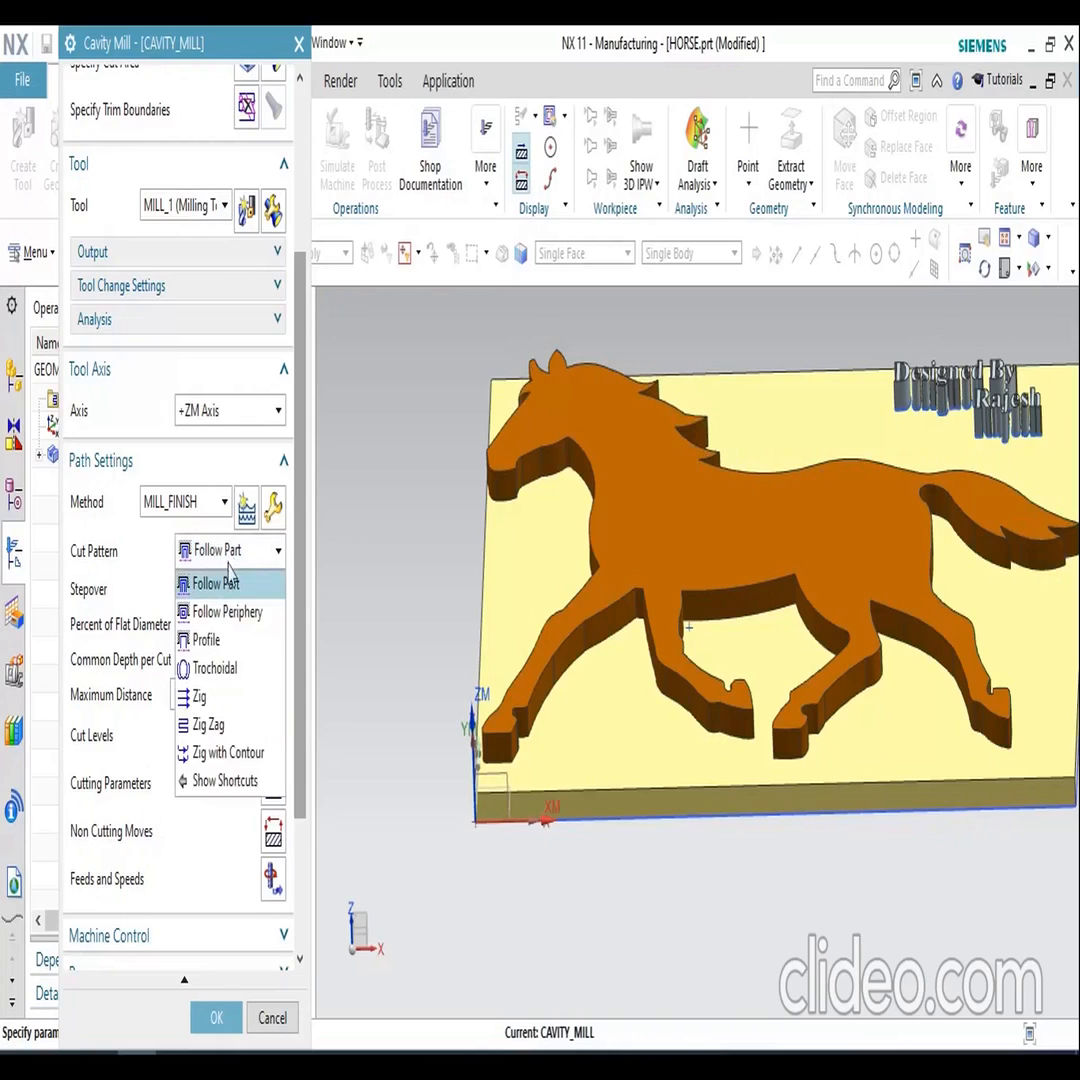
{"action": "left_click", "coordinate": [228, 612]}
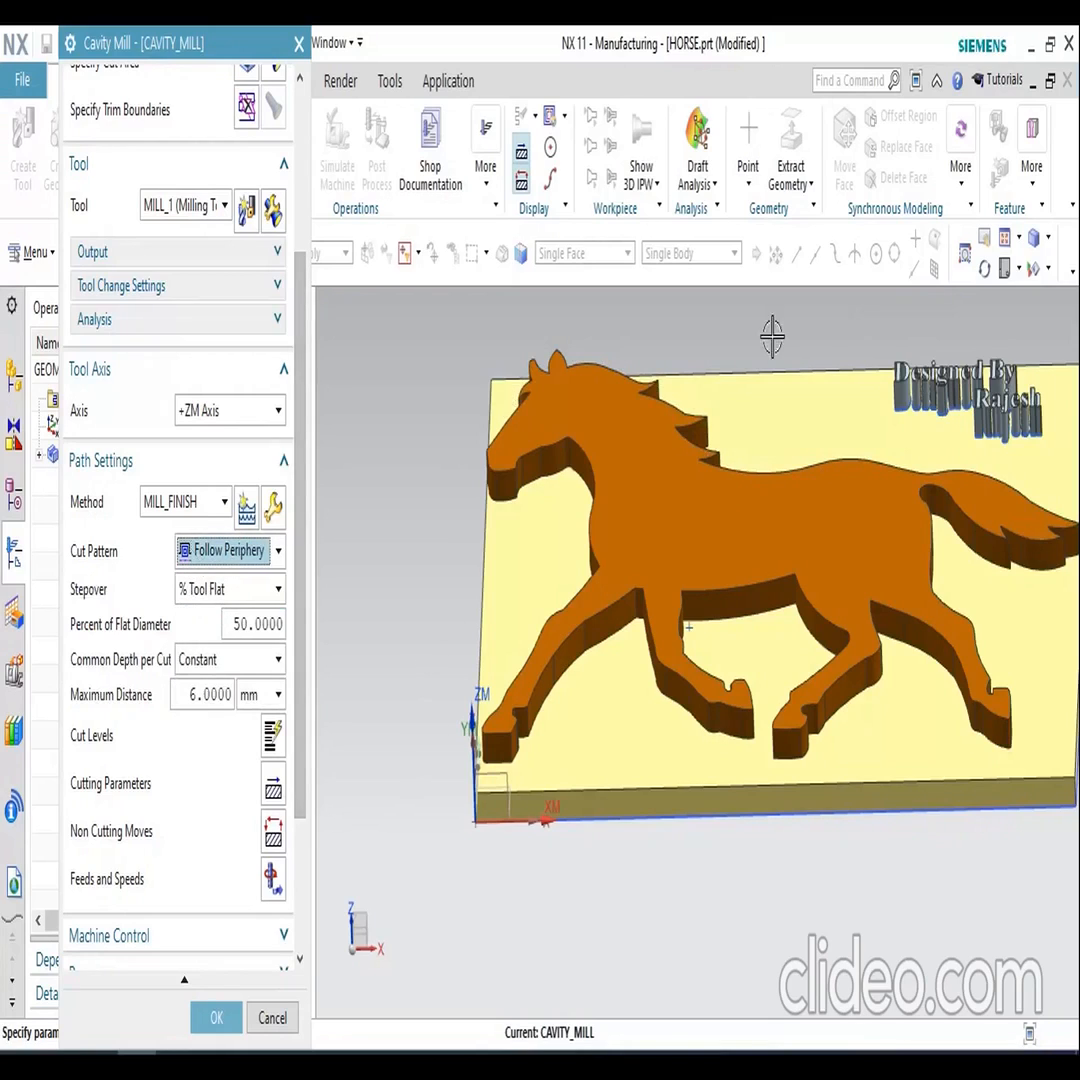
{"action": "left_click", "coordinate": [208, 552]}
{"action": "left_click", "coordinate": [206, 640]}
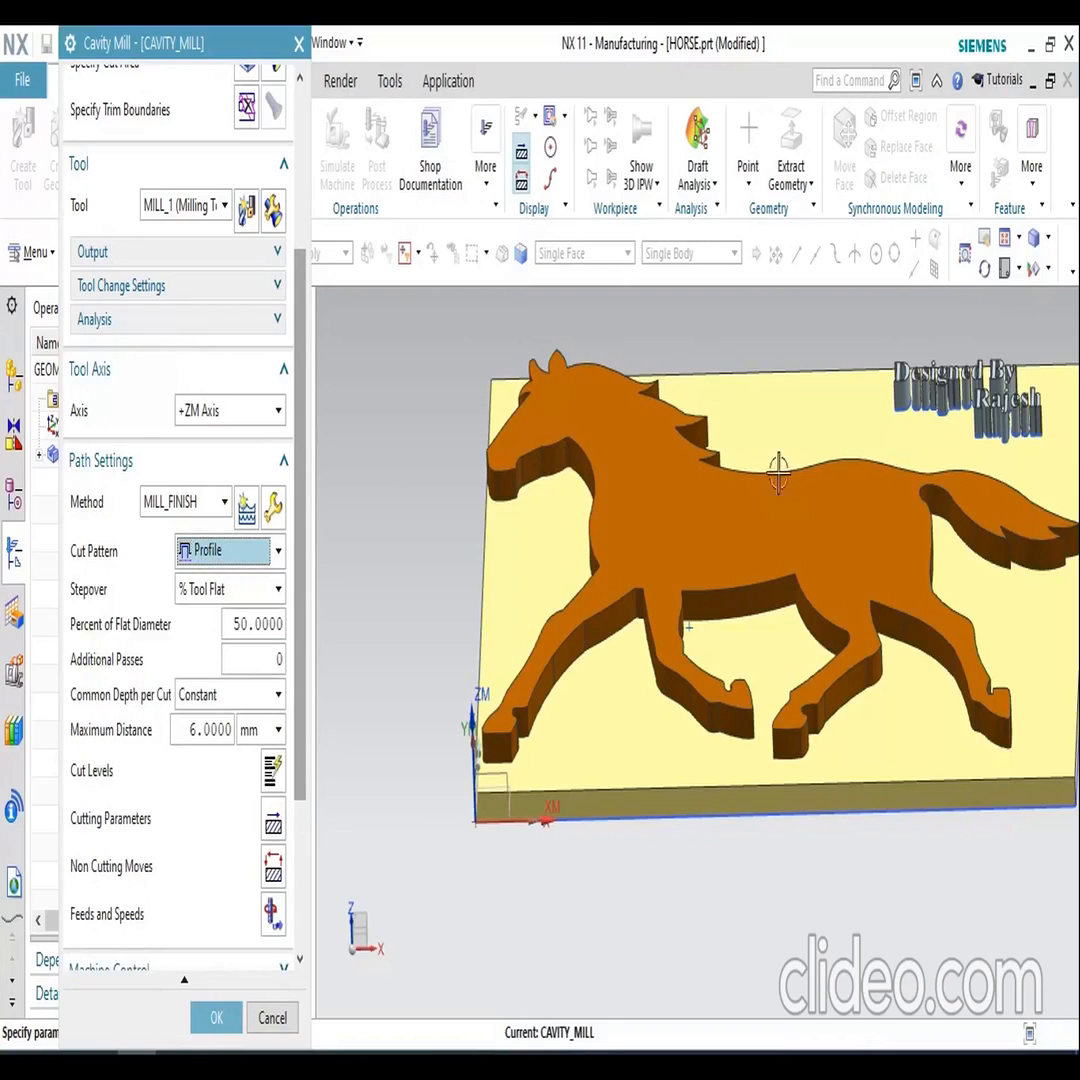
{"action": "left_click", "coordinate": [217, 561]}
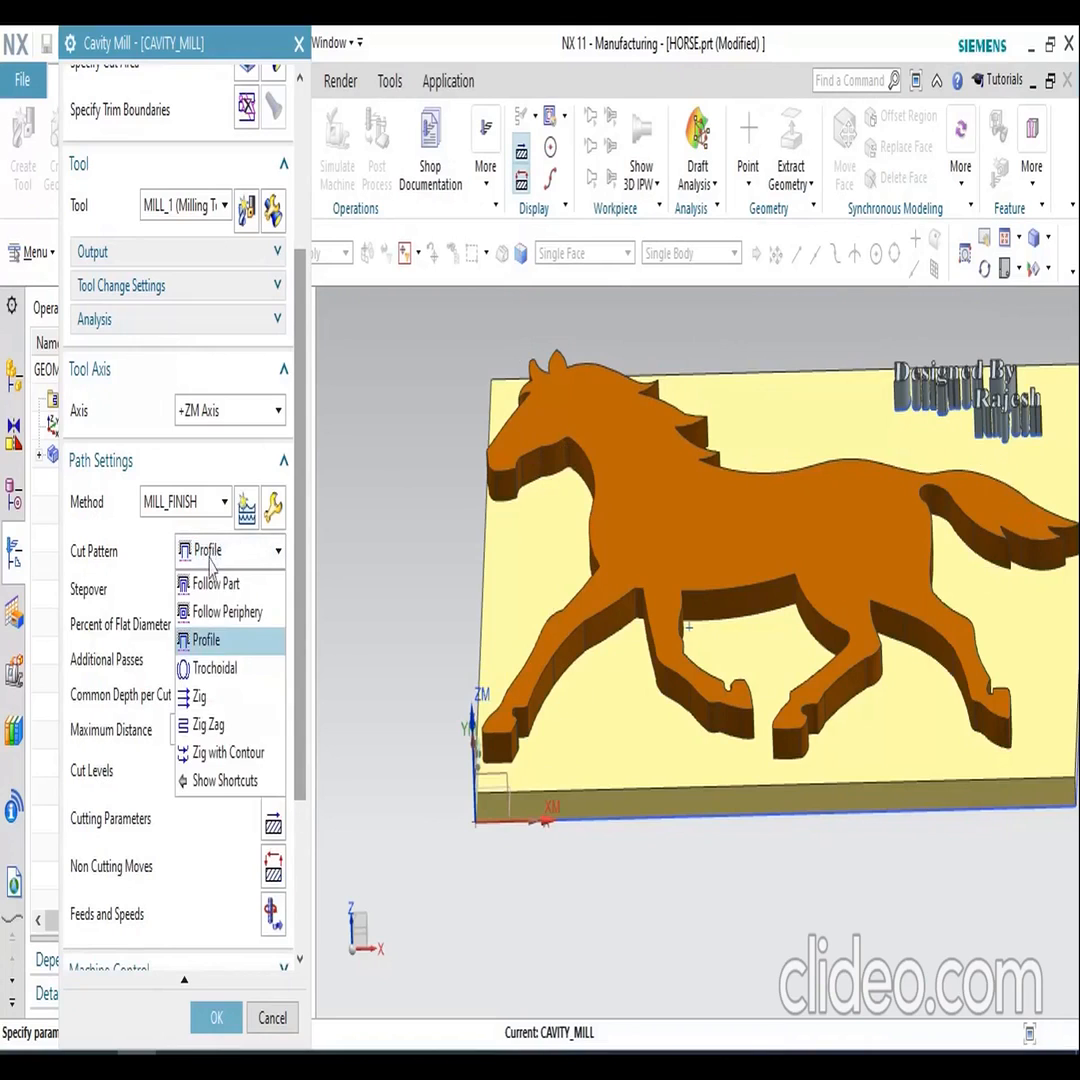
{"action": "left_click", "coordinate": [226, 700]}
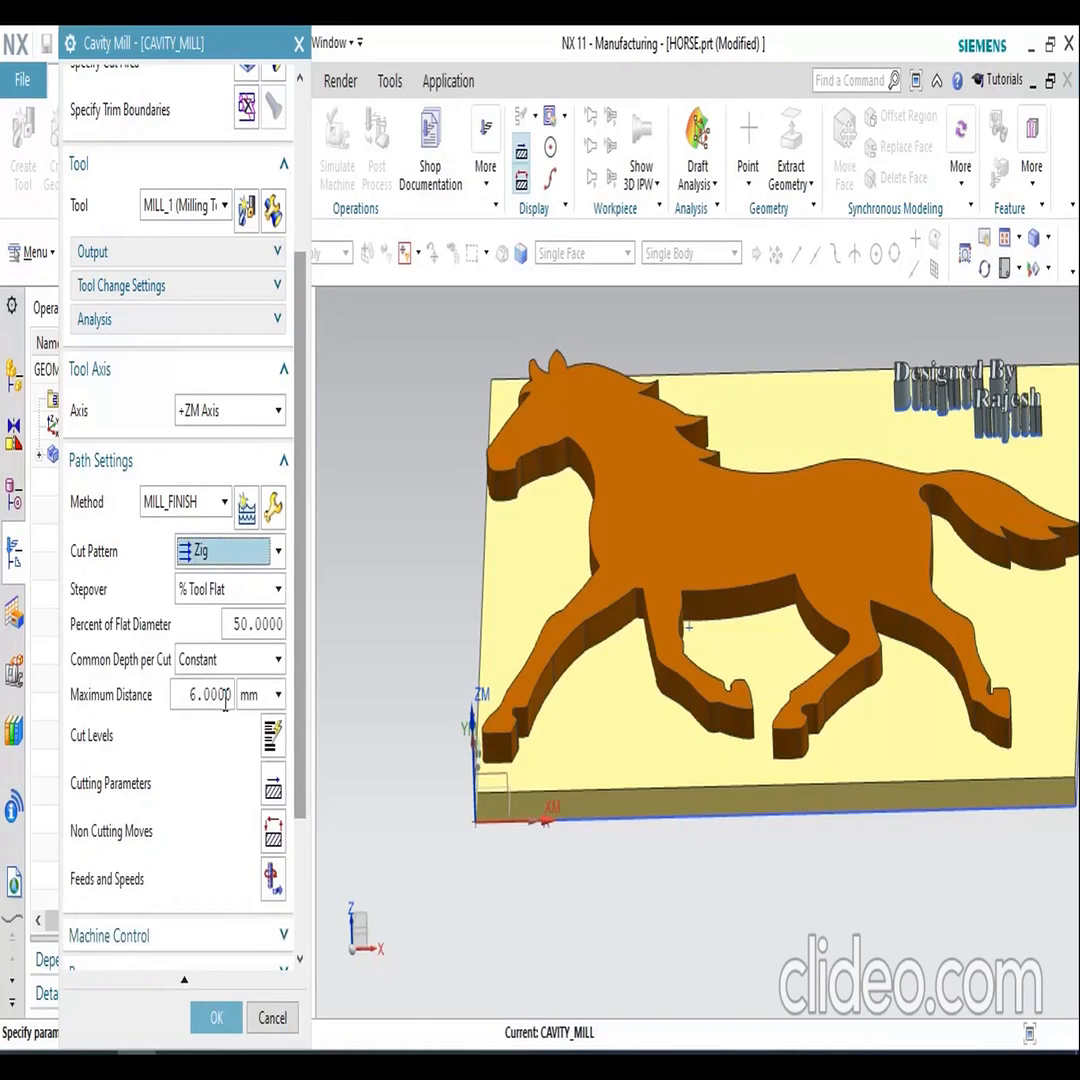
{"action": "scroll", "coordinate": [367, 668], "scroll_direction": "down", "scroll_amount": 1}
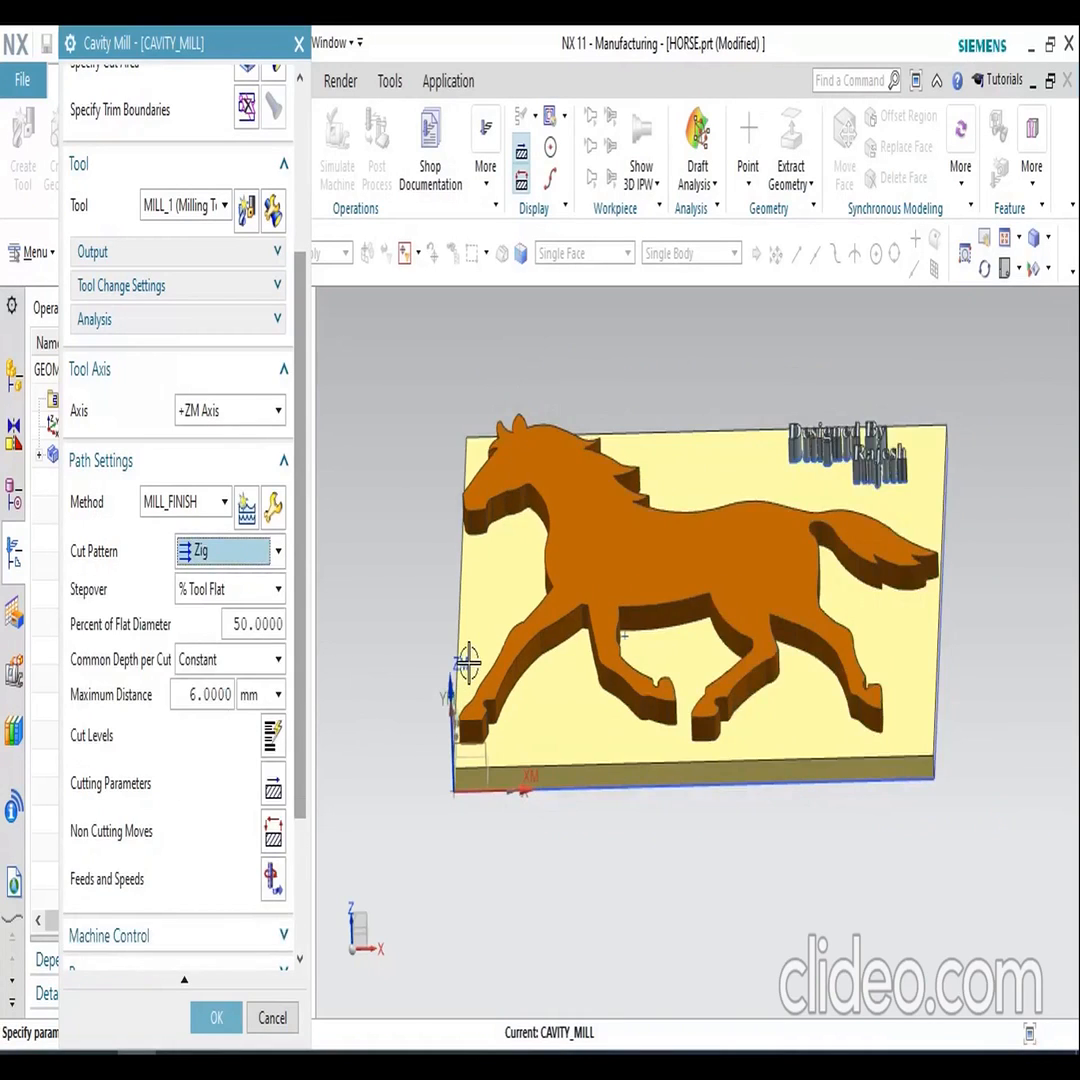
{"action": "middle_click_drag", "start_coordinate": [509, 699], "coordinate": [543, 800]}
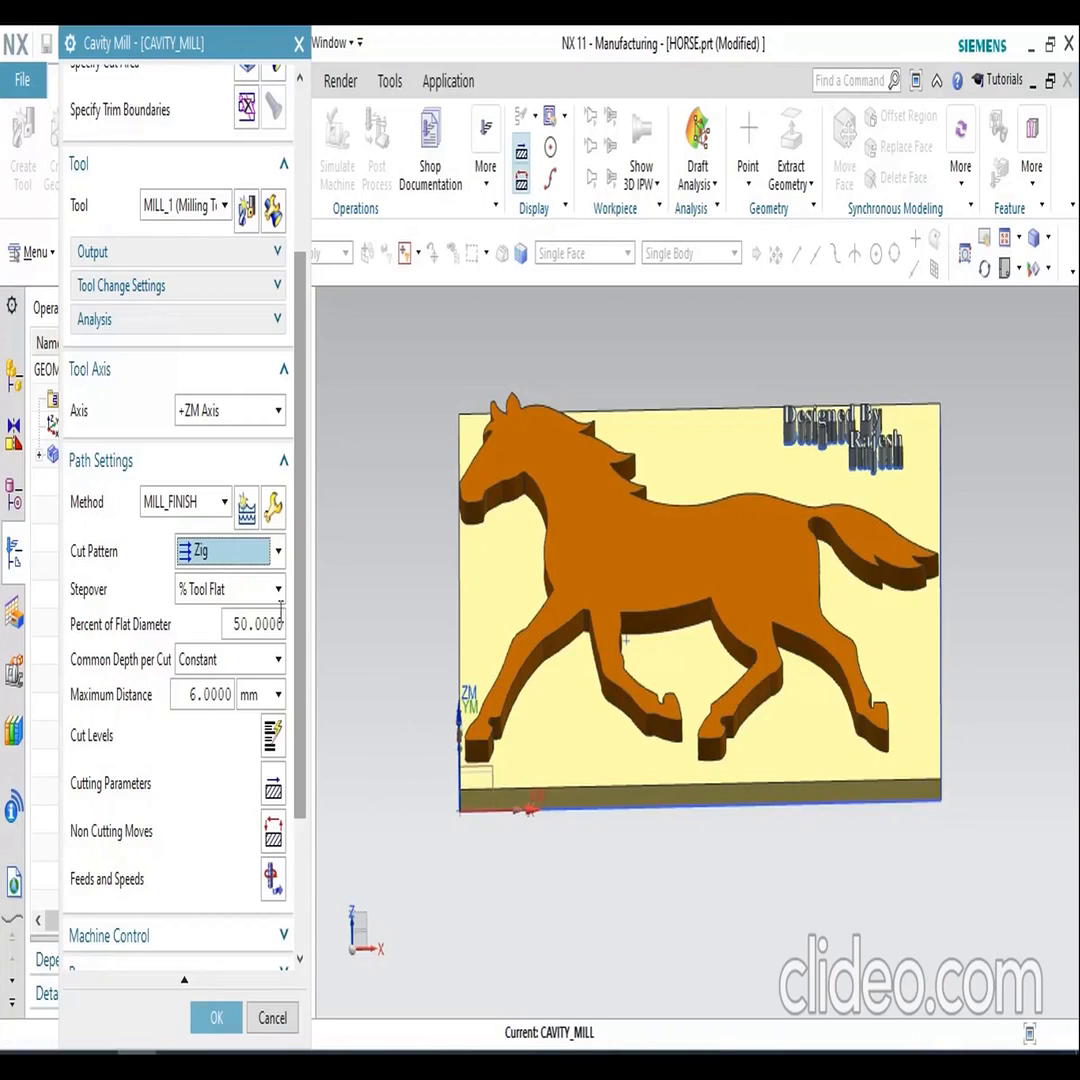
{"action": "left_click", "coordinate": [222, 560]}
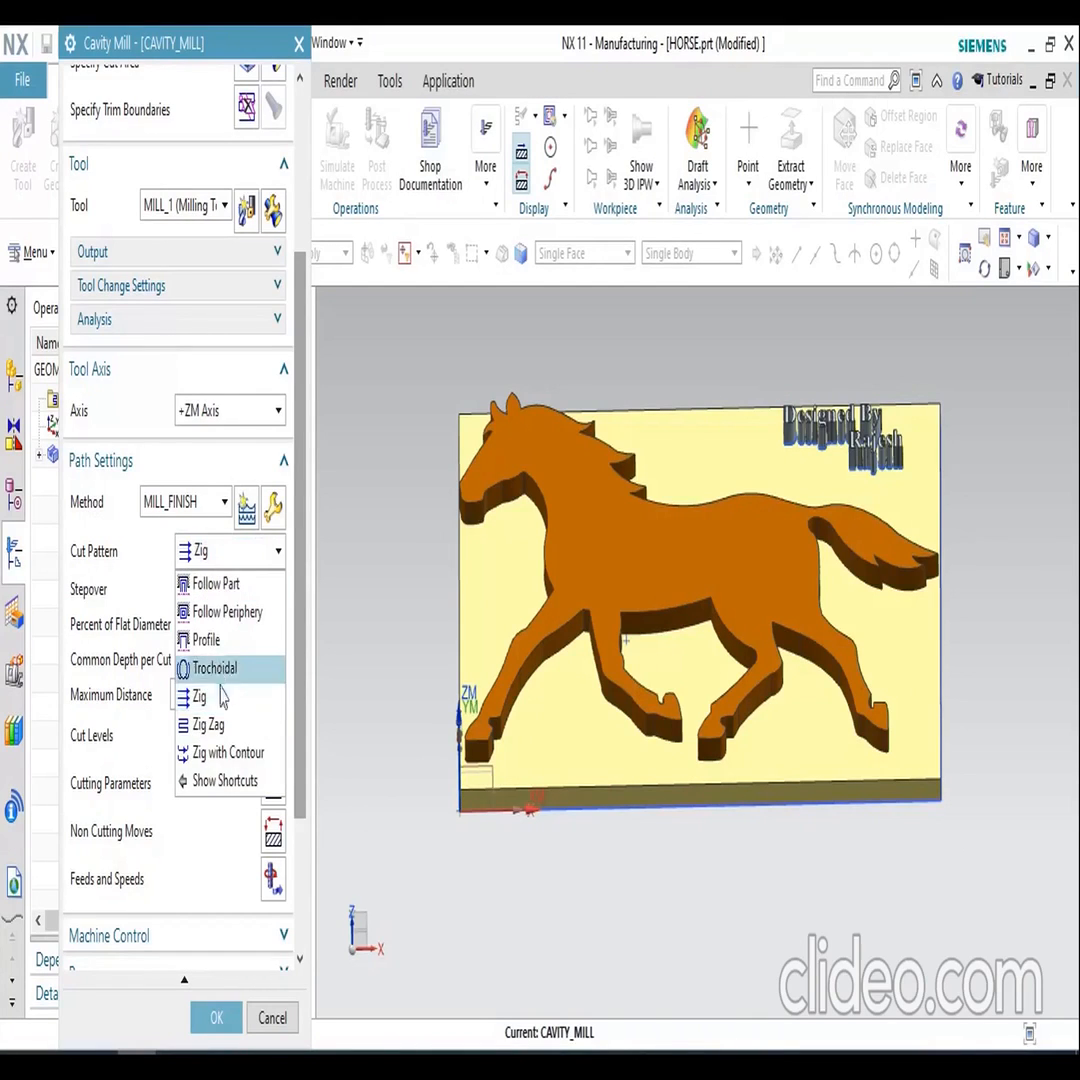
{"action": "left_click", "coordinate": [221, 726]}
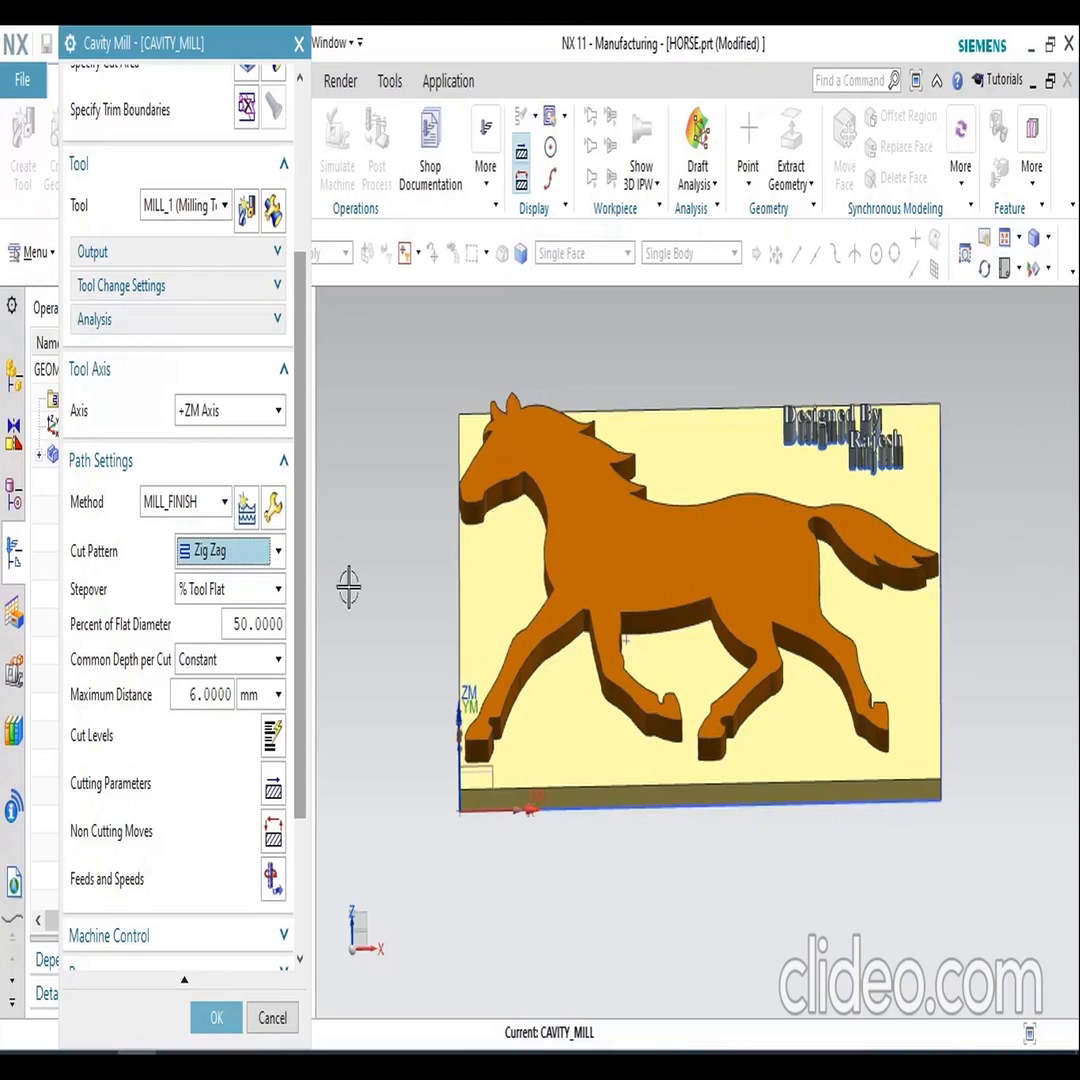
{"action": "left_click", "coordinate": [234, 558]}
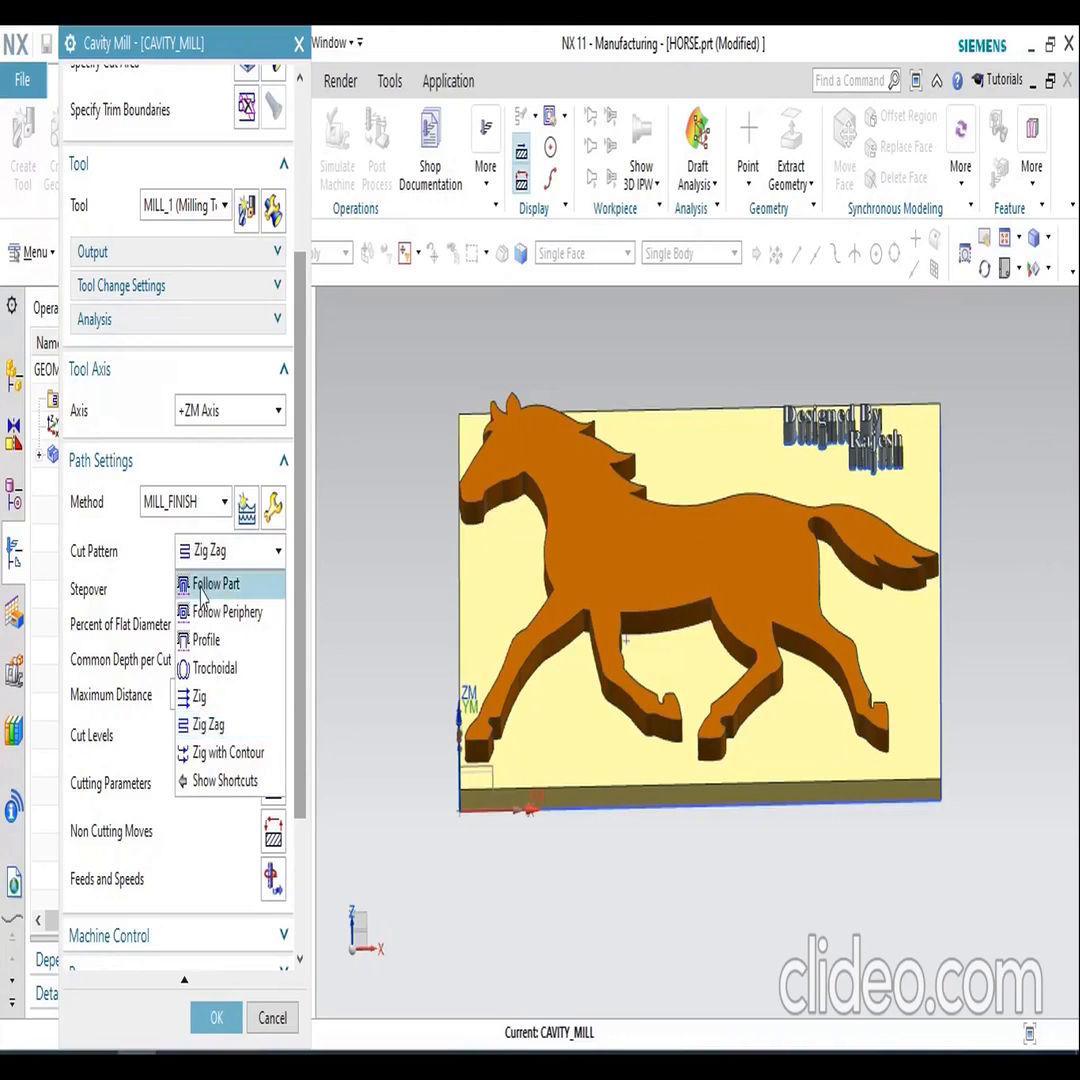
{"action": "left_click", "coordinate": [202, 590]}
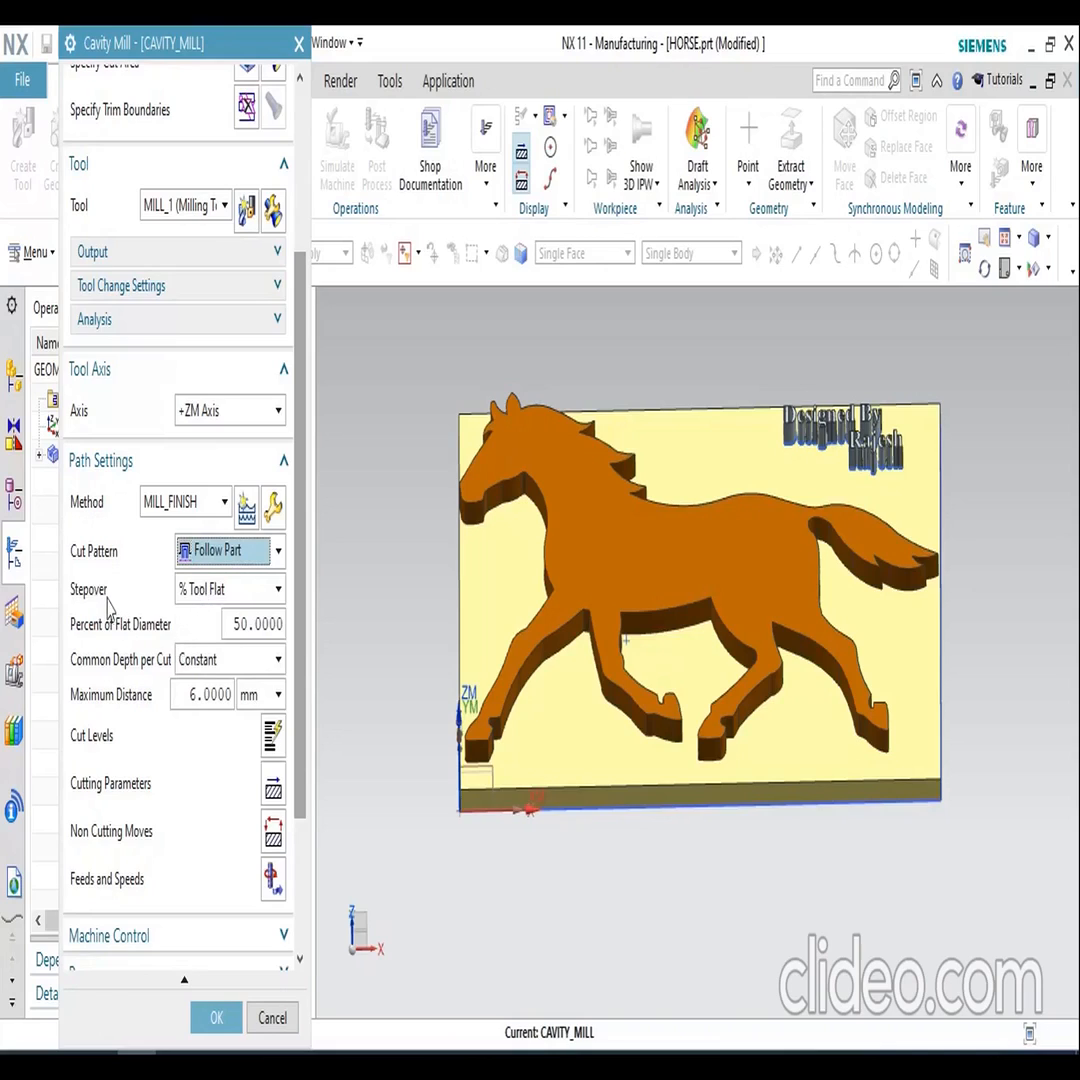
- Check the stepover and common depth per cut options, keeping % Tool Flat and Constant, and set the maximum distance to 2.5 mm
{"action": "left_click", "coordinate": [220, 590]}
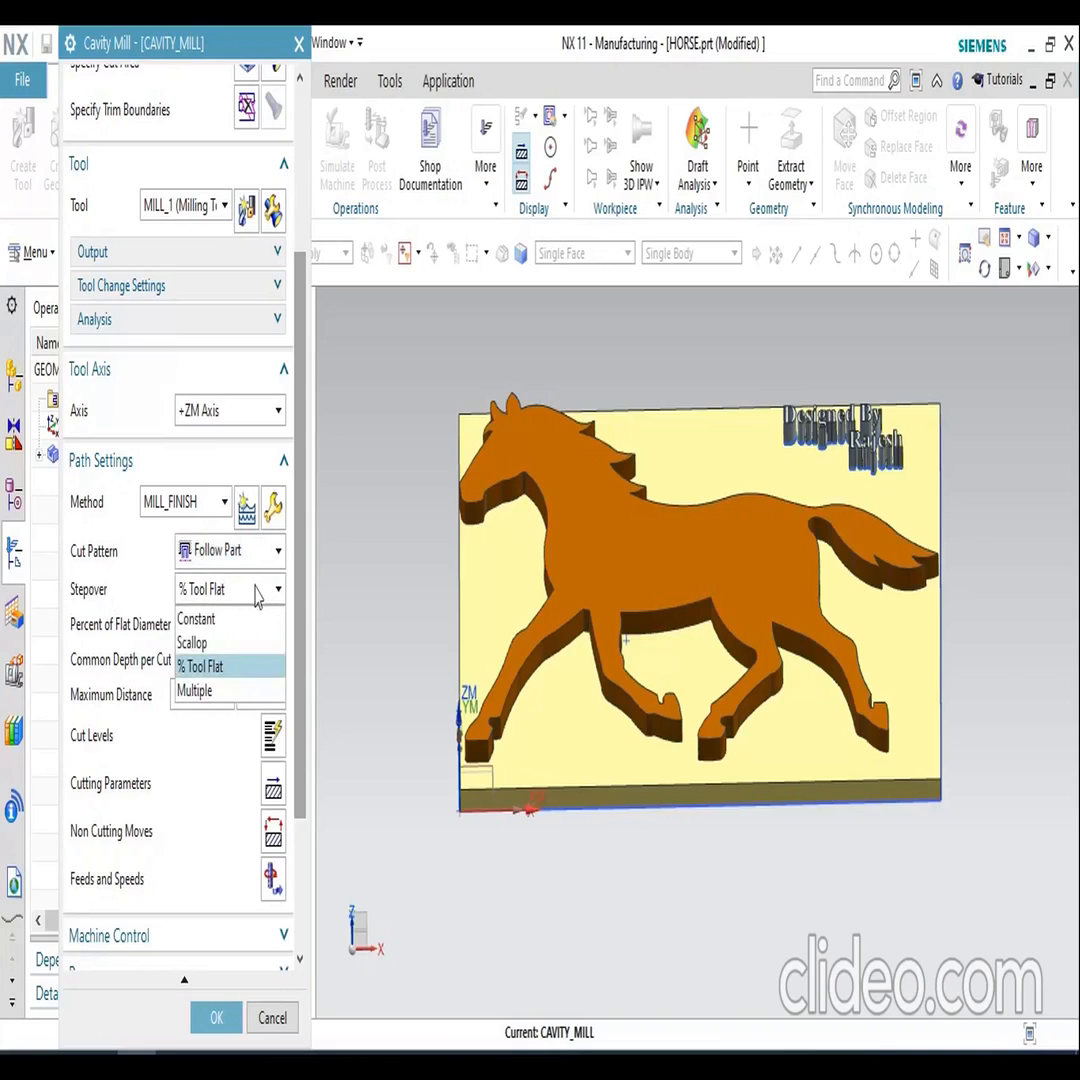
{"action": "left_click", "coordinate": [256, 593]}
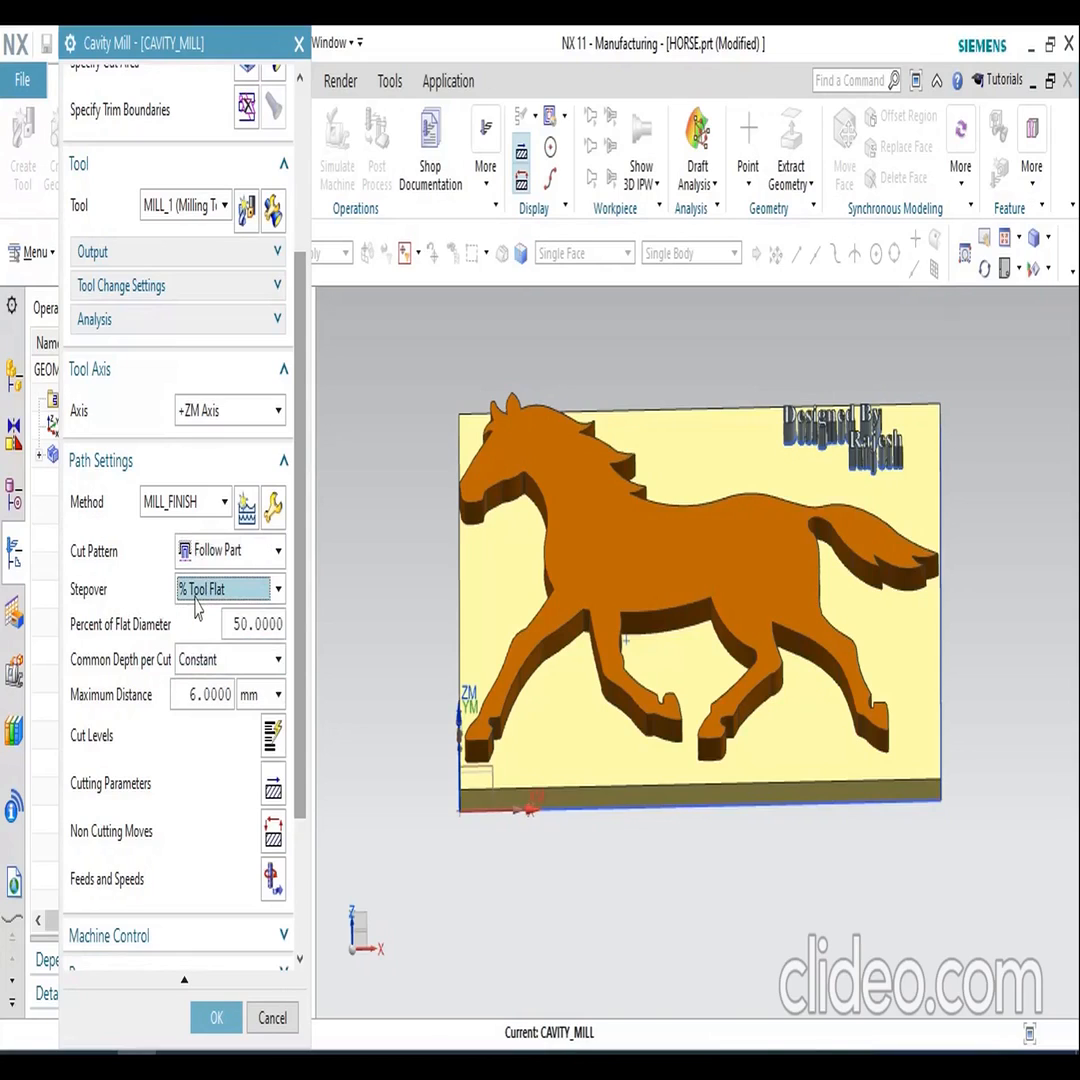
{"action": "left_click", "coordinate": [258, 624]}
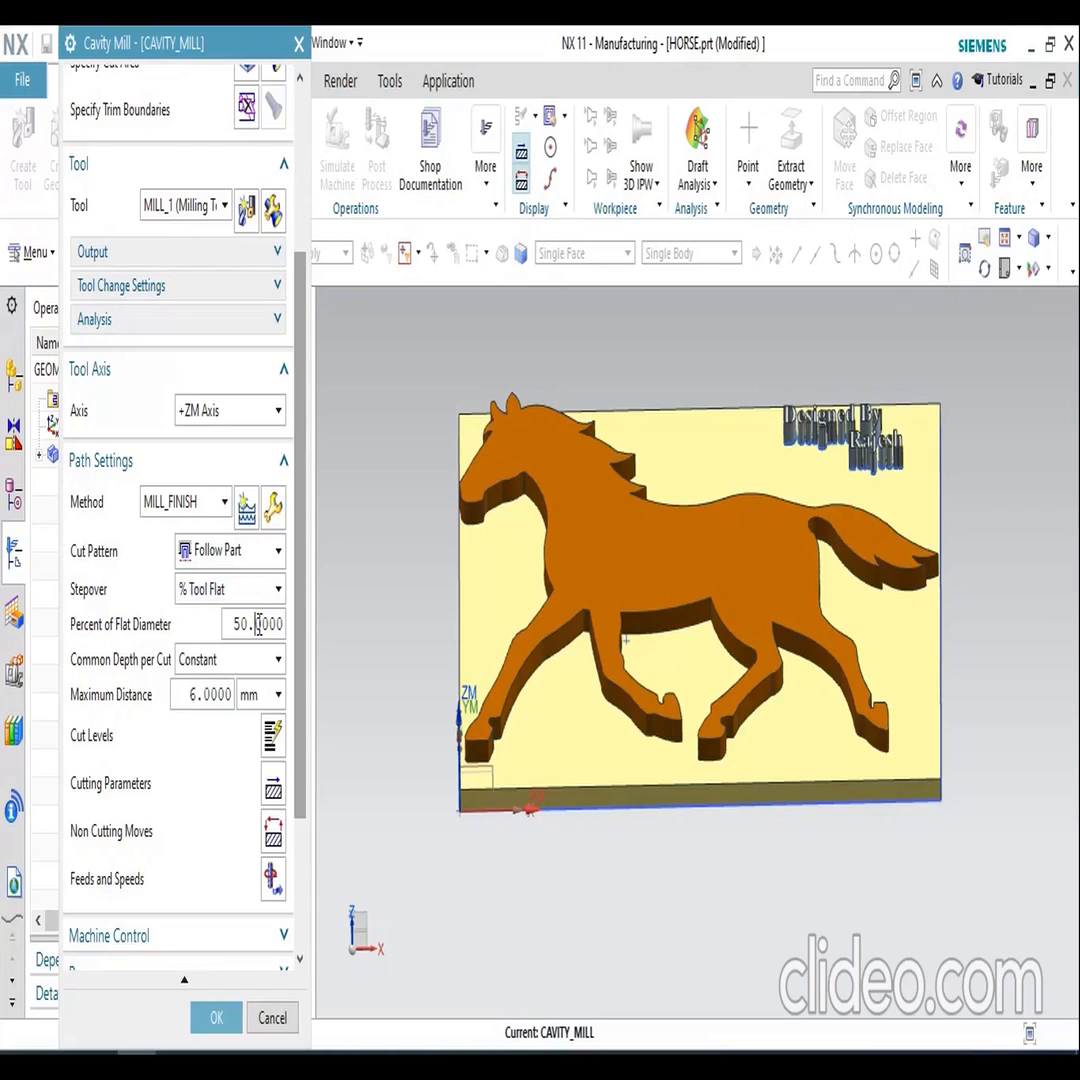
{"action": "scroll", "coordinate": [258, 624], "scroll_direction": "down", "scroll_amount": 2}
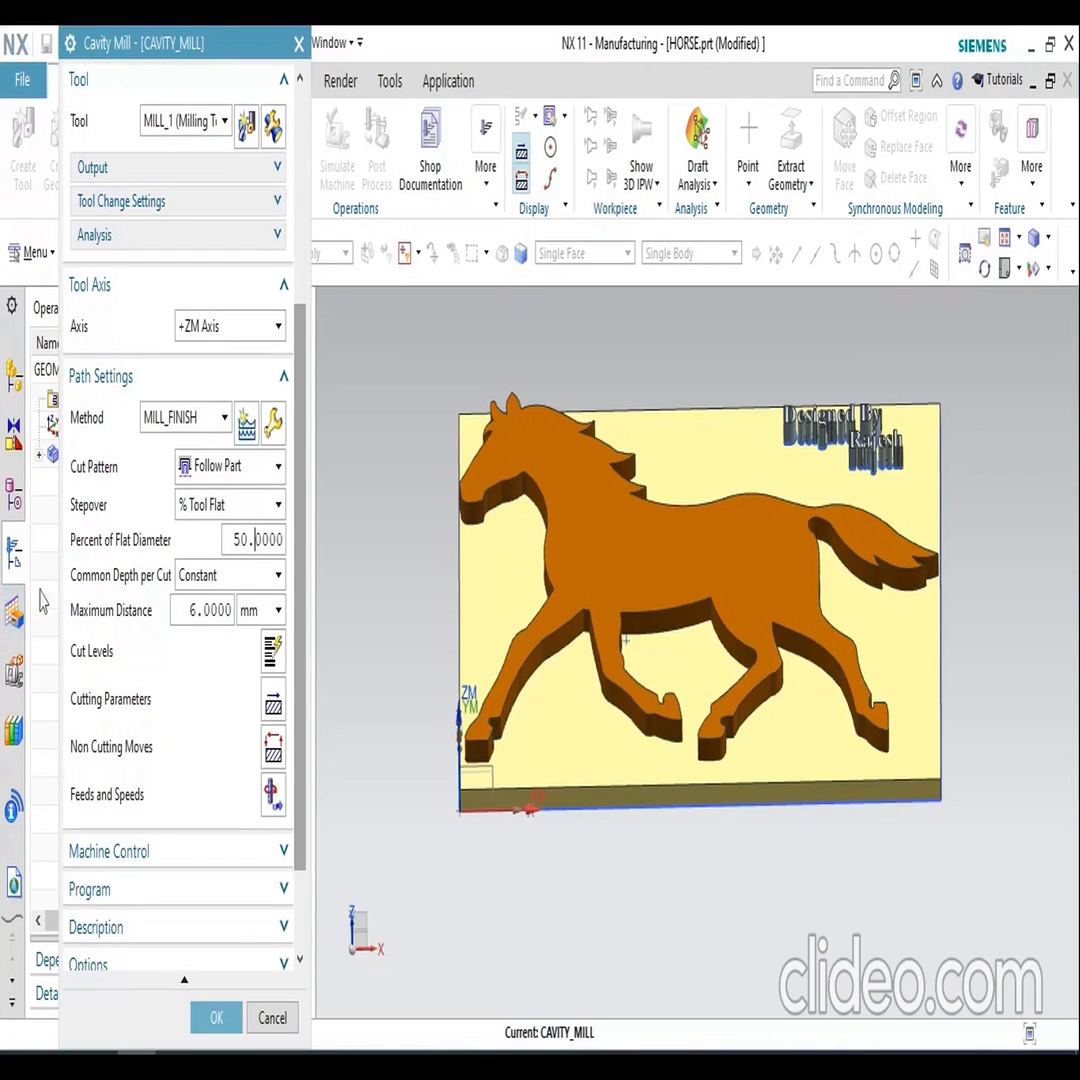
{"action": "left_click", "coordinate": [217, 575]}
{"action": "left_click", "coordinate": [217, 575]}
{"action": "left_click", "coordinate": [198, 612]}
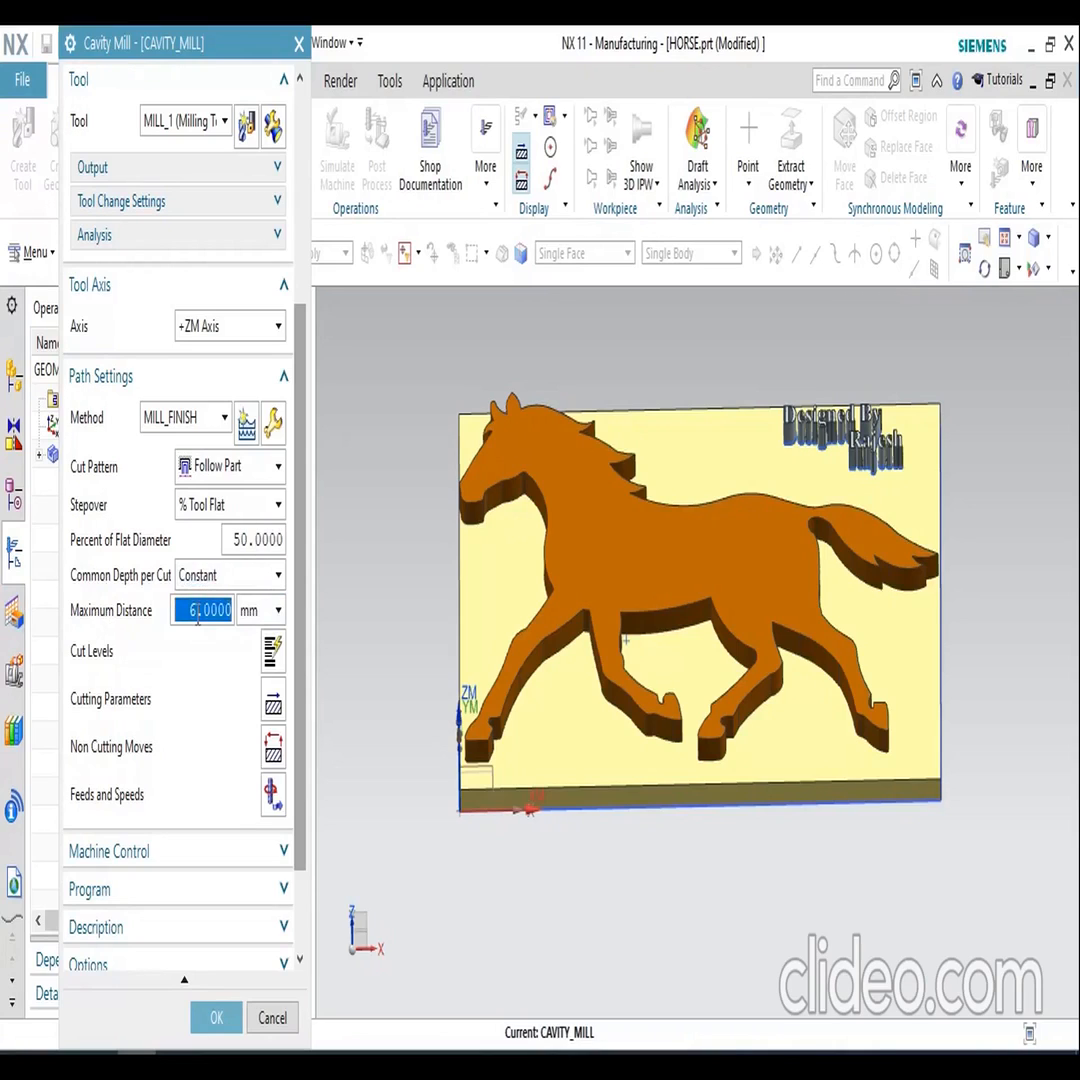
{"action": "type", "text": "2"}
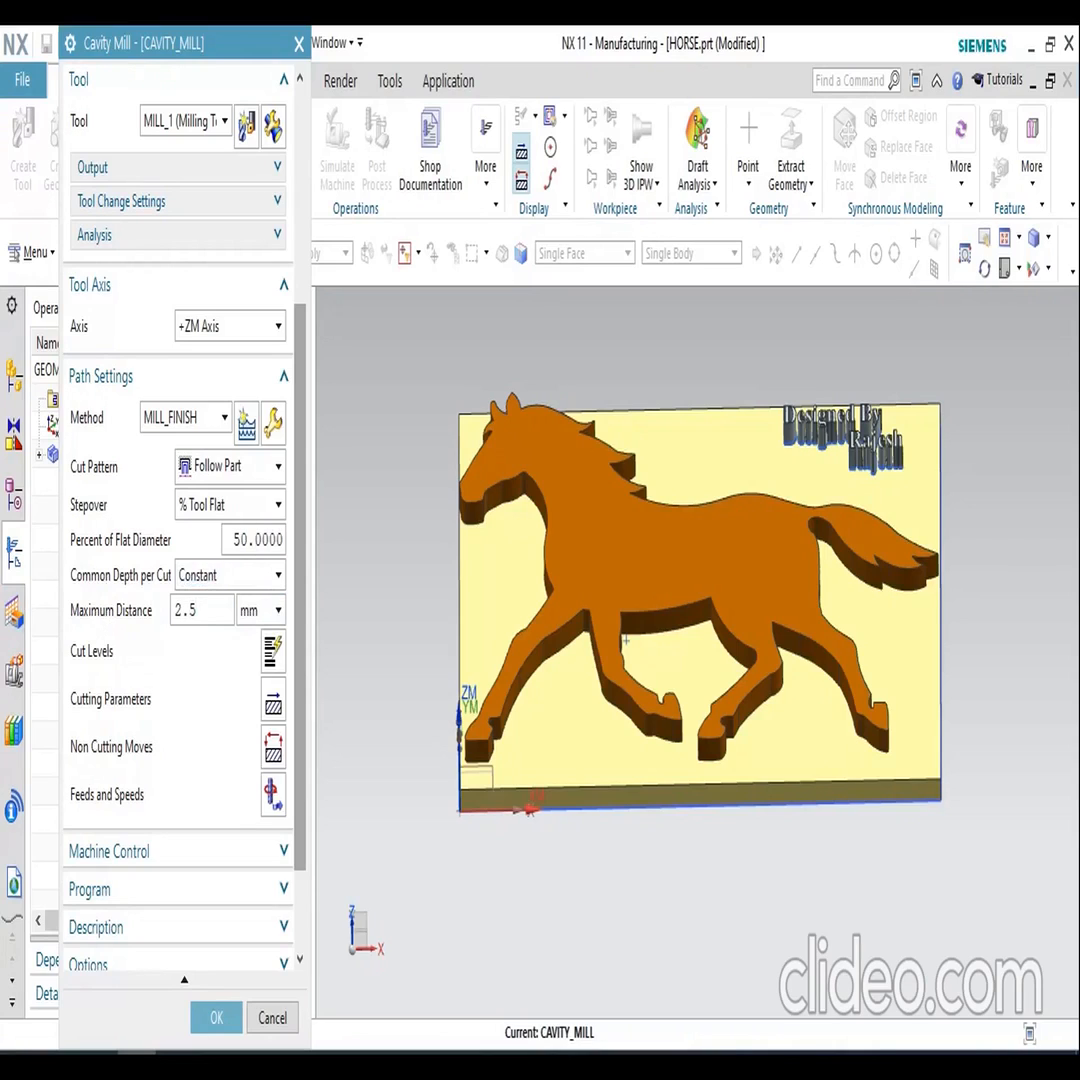
{"action": "type", "text": ".5"}
- Open the operation's cut levels, and examine the level planes beside the horse's hoof and the range type options
{"action": "scroll", "coordinate": [118, 718], "scroll_direction": "down", "scroll_amount": 3}
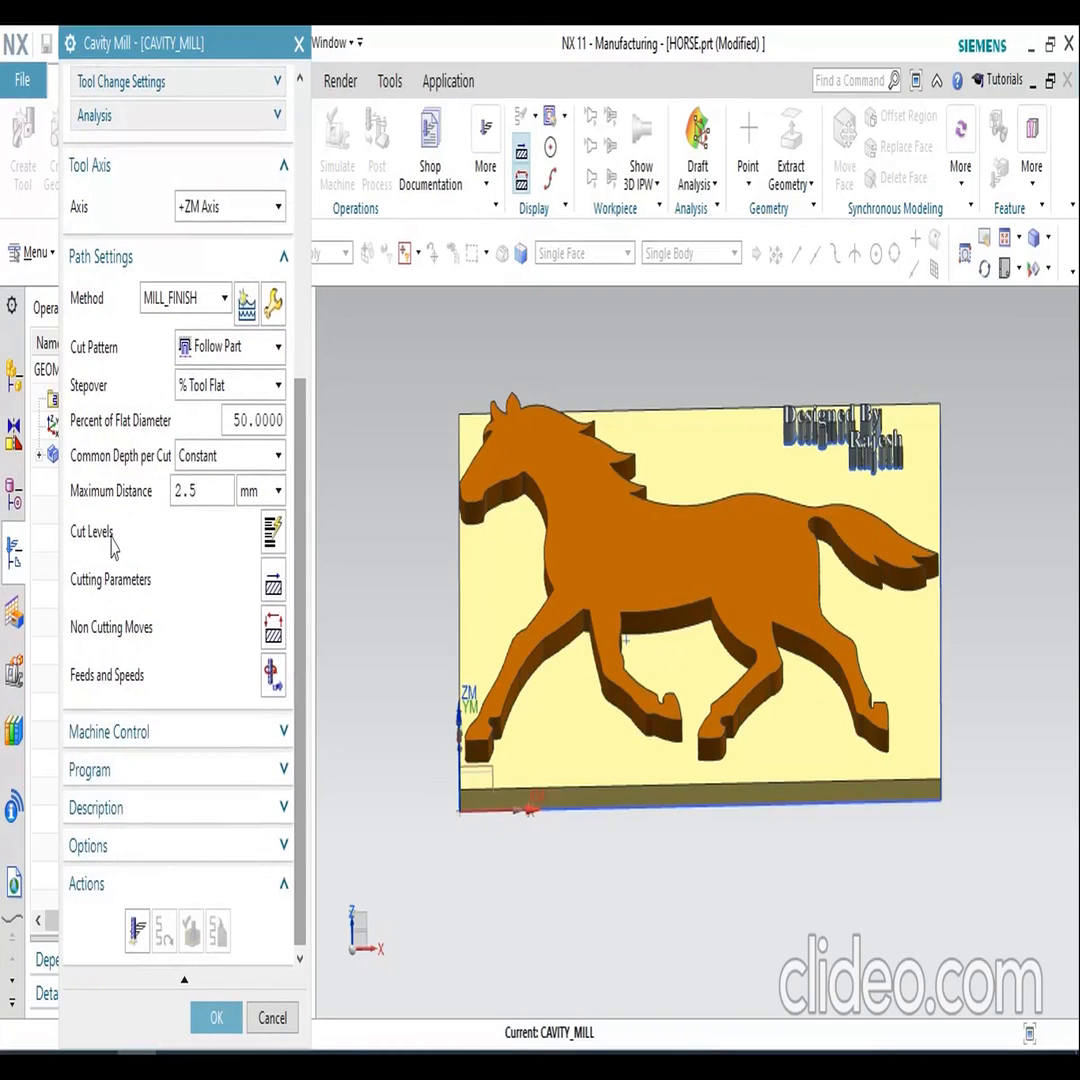
{"action": "left_click", "coordinate": [270, 536]}
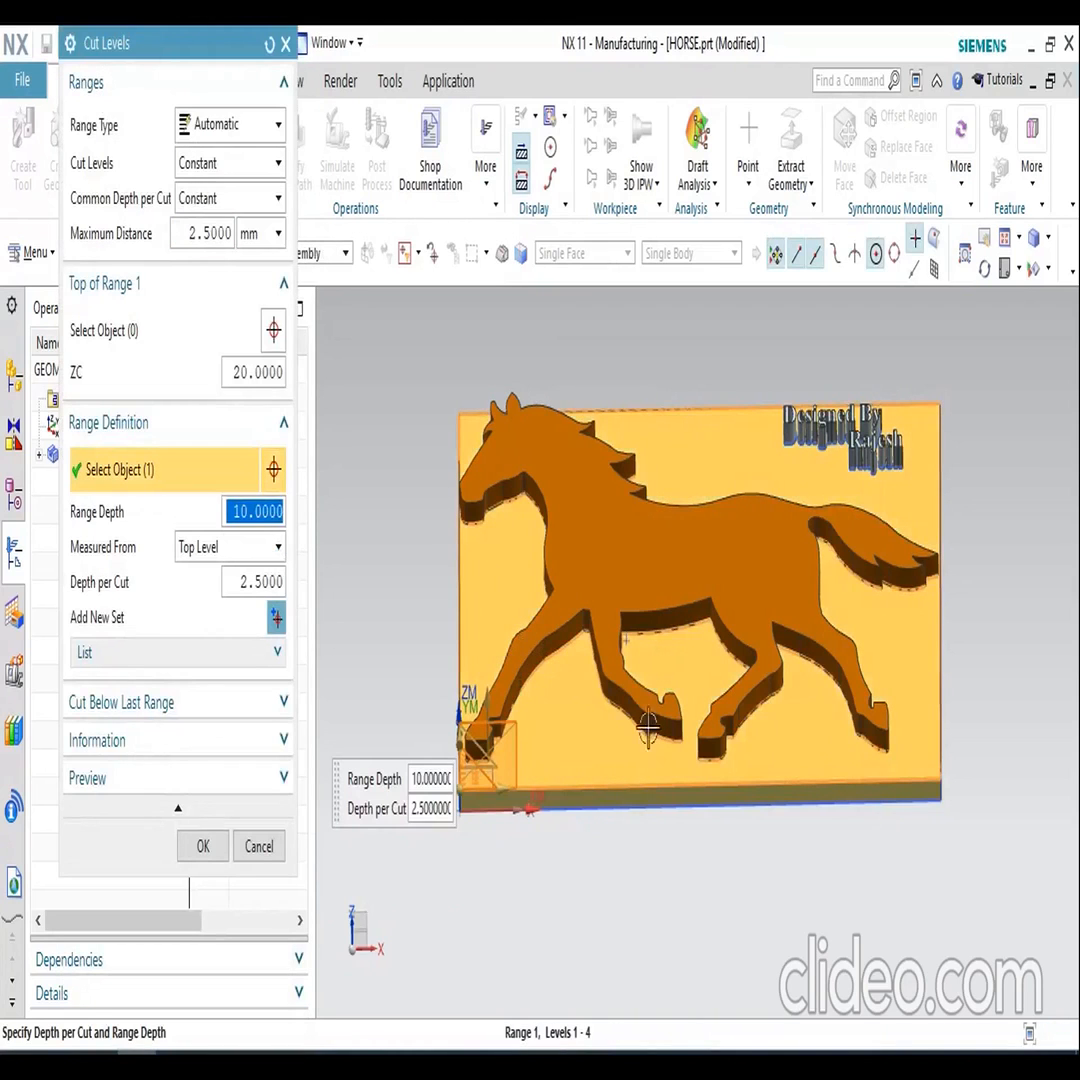
{"action": "middle_click_drag", "start_coordinate": [702, 827], "coordinate": [697, 767]}
{"action": "scroll", "coordinate": [466, 598], "scroll_direction": "up", "scroll_amount": 5}
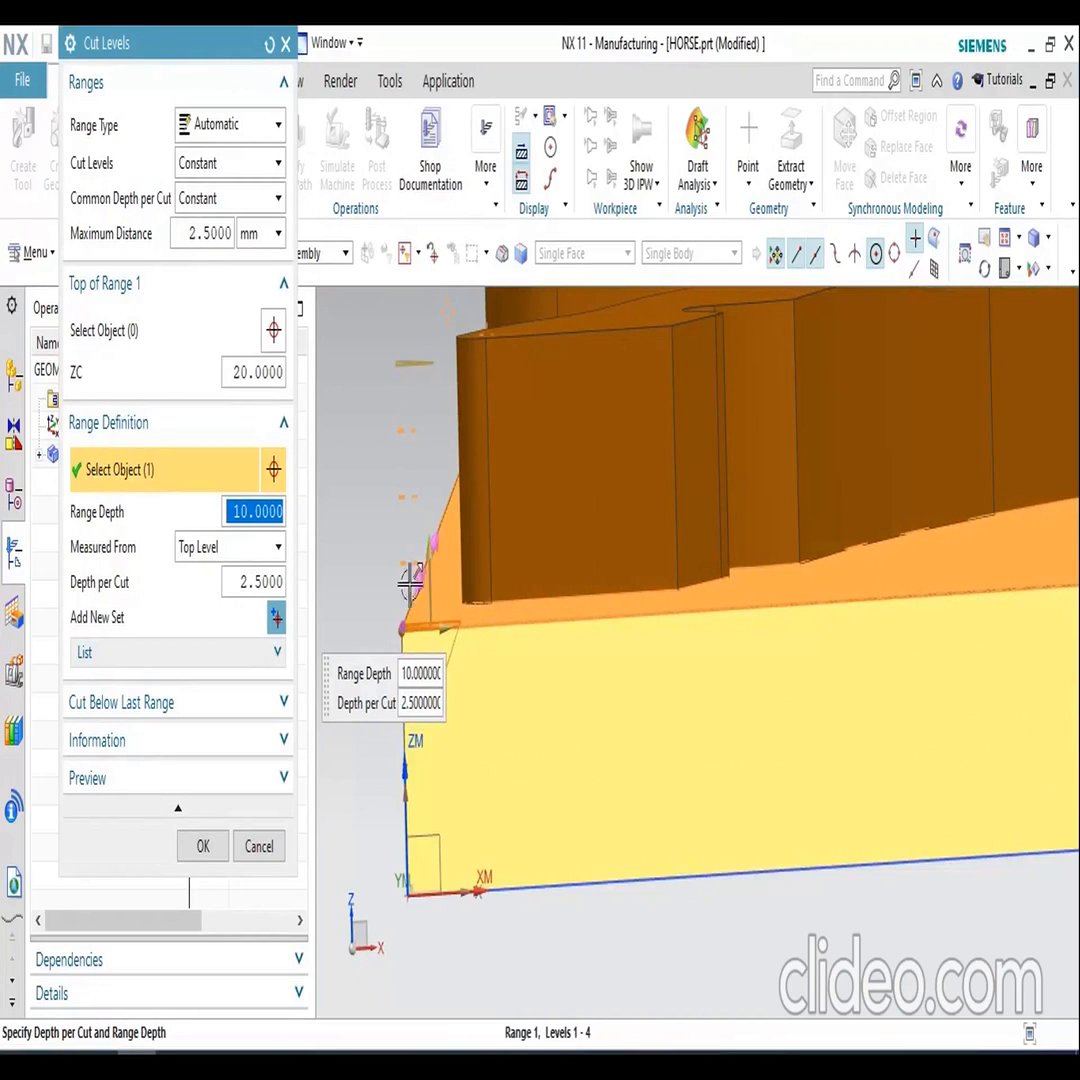
{"action": "scroll", "coordinate": [418, 524], "scroll_direction": "down", "scroll_amount": 3}
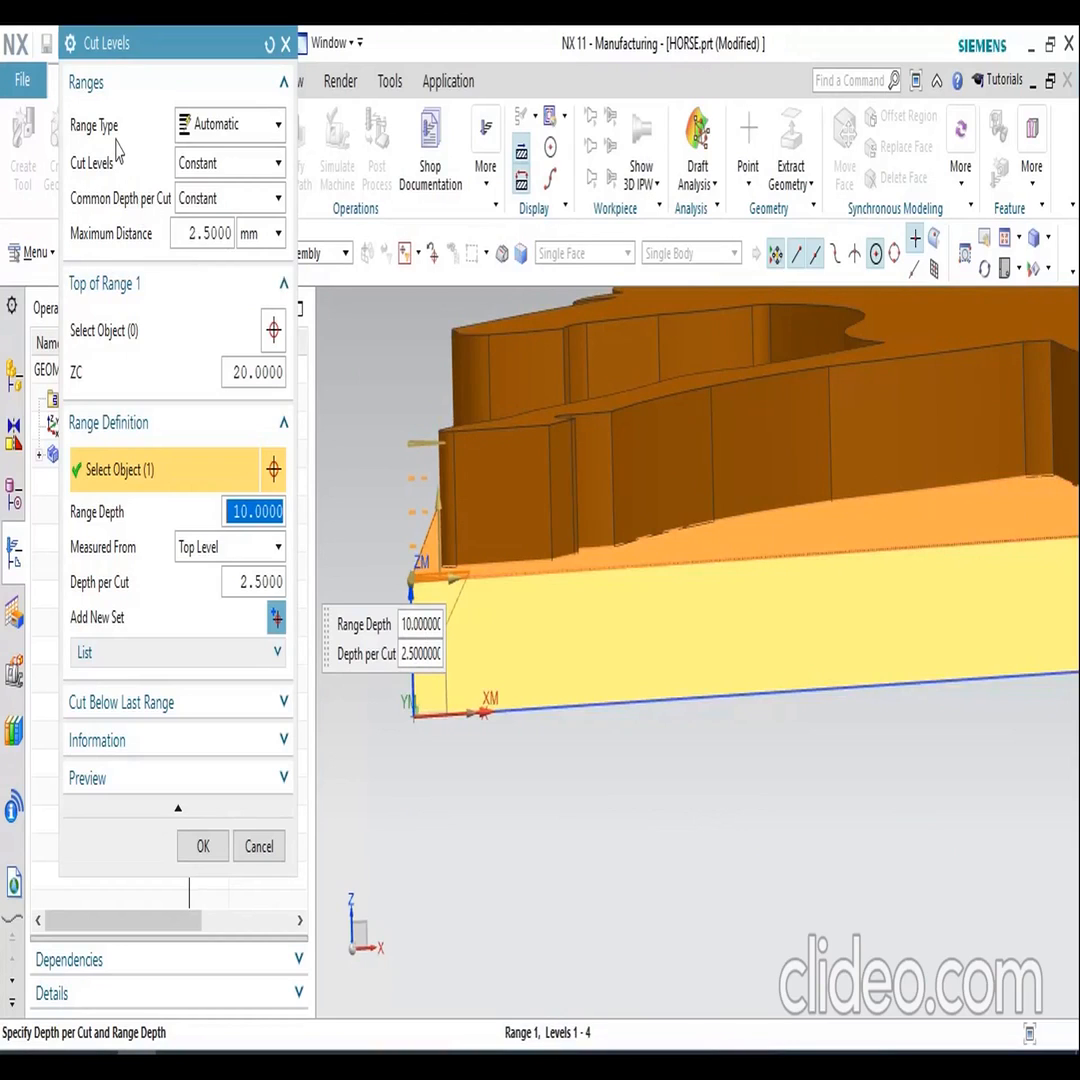
{"action": "left_click", "coordinate": [211, 137]}
{"action": "left_click", "coordinate": [211, 137]}
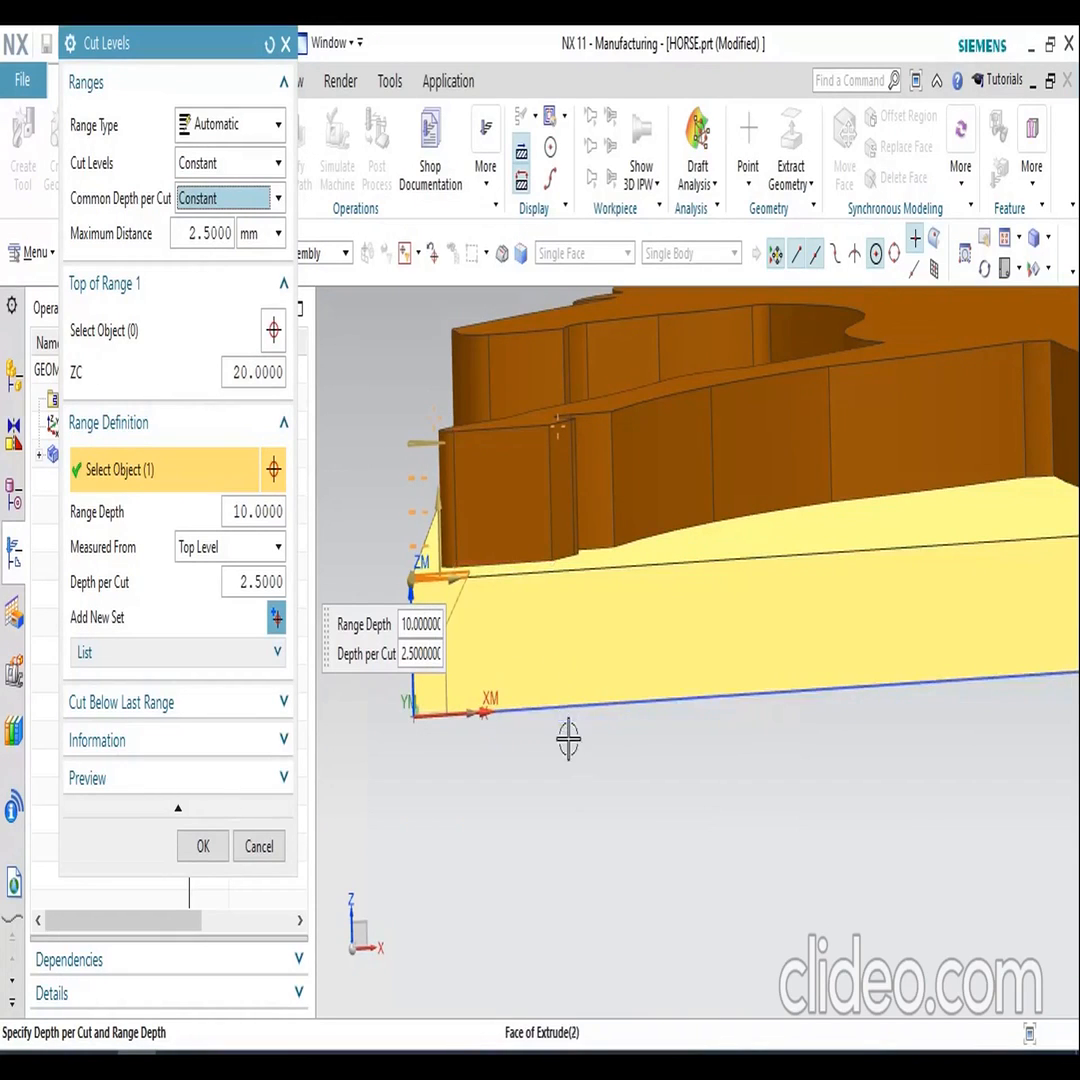
- Compare the range depth with the horse relief's height, check the depth's measuring reference, and accept the cut levels without changes
{"action": "middle_click_drag", "start_coordinate": [568, 739], "coordinate": [569, 752]}
{"action": "scroll", "coordinate": [558, 591], "scroll_direction": "down", "scroll_amount": 3}
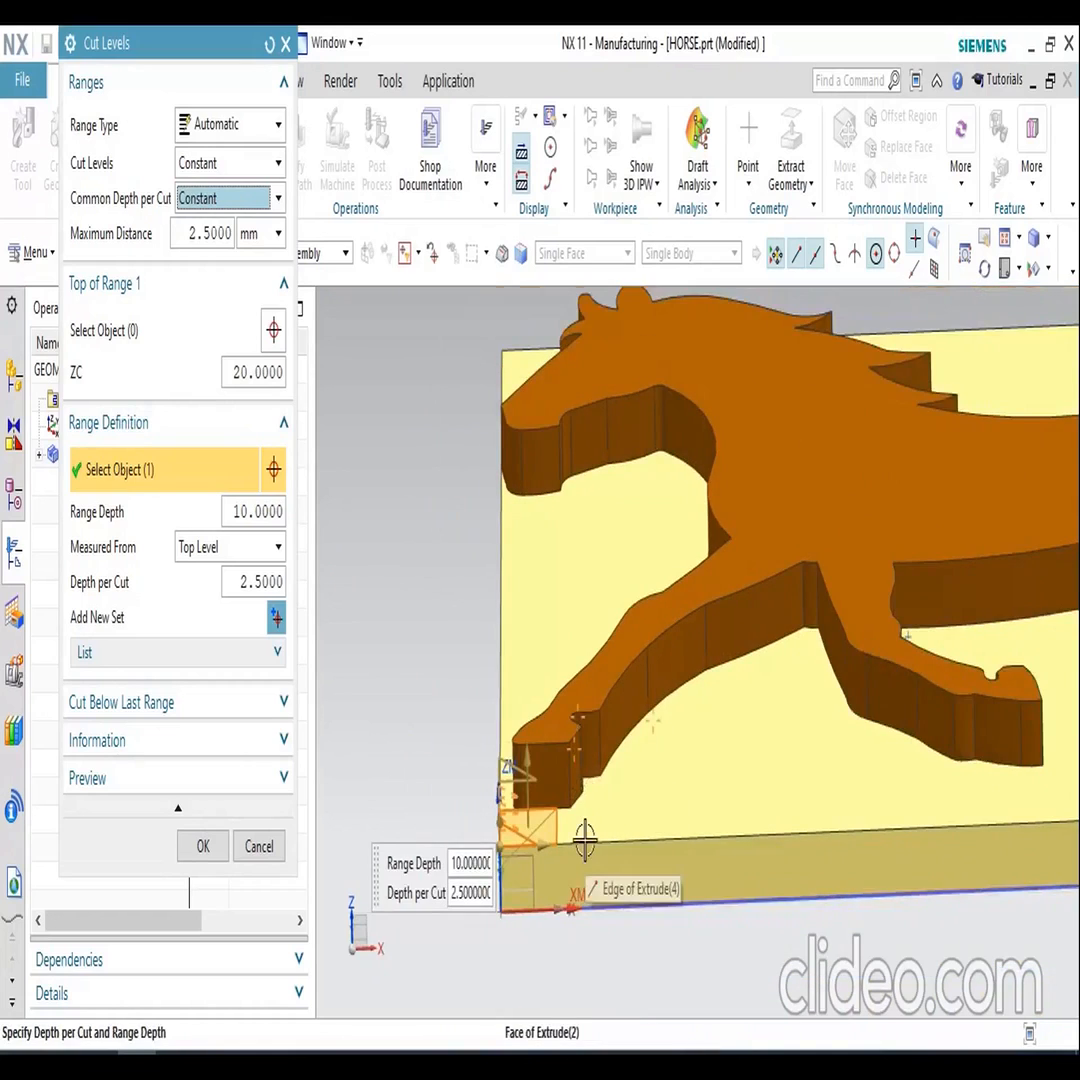
{"action": "scroll", "coordinate": [585, 840], "scroll_direction": "up", "scroll_amount": 3}
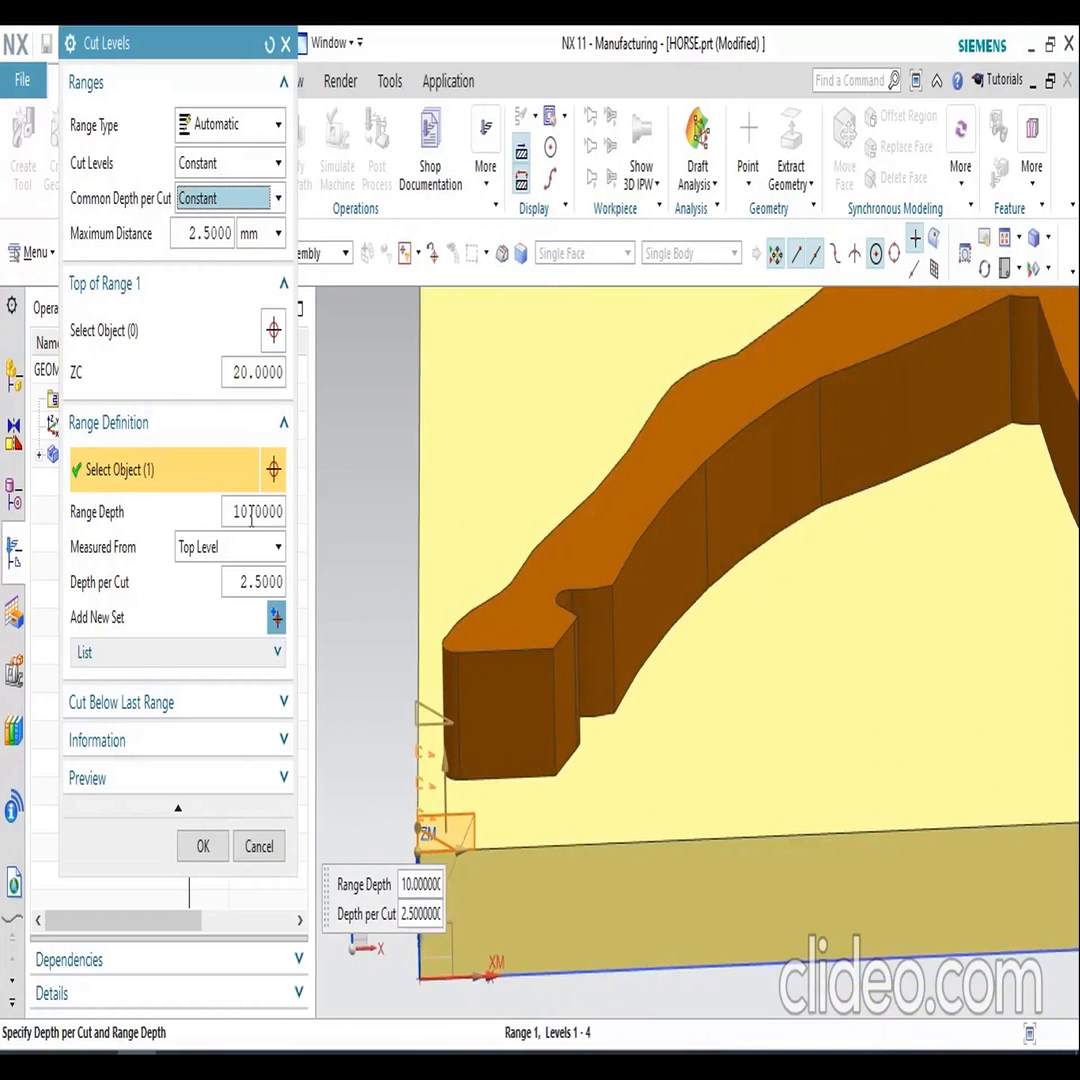
{"action": "scroll", "coordinate": [482, 484], "scroll_direction": "down", "scroll_amount": 3}
{"action": "mouse_move", "coordinate": [511, 687]}
{"action": "middle_mouse_down"}
{"action": "mouse_move", "coordinate": [511, 656]}
{"action": "mouse_move", "coordinate": [514, 665]}
{"action": "middle_mouse_up"}
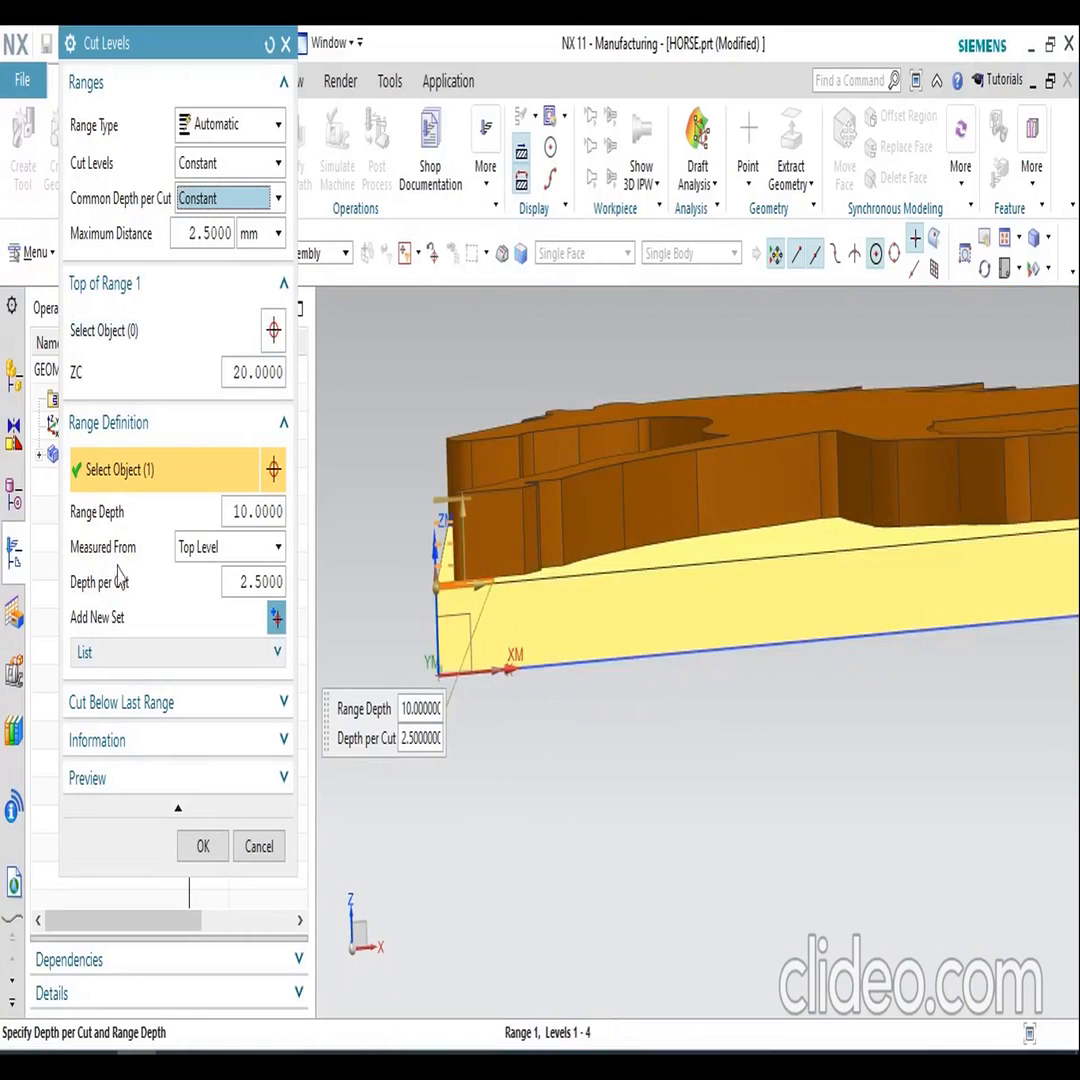
{"action": "left_click", "coordinate": [240, 552]}
{"action": "left_click", "coordinate": [240, 552]}
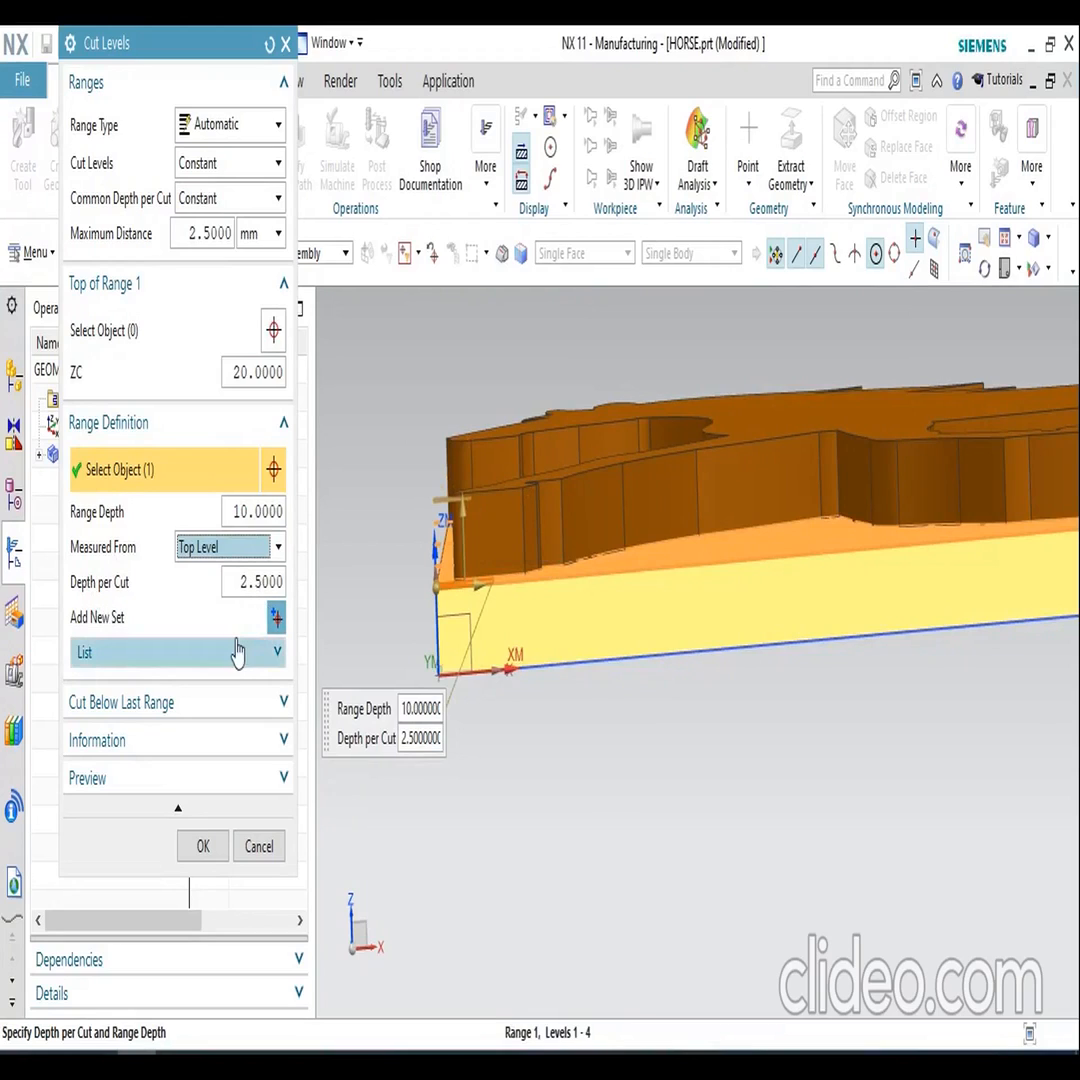
{"action": "left_click", "coordinate": [204, 847]}
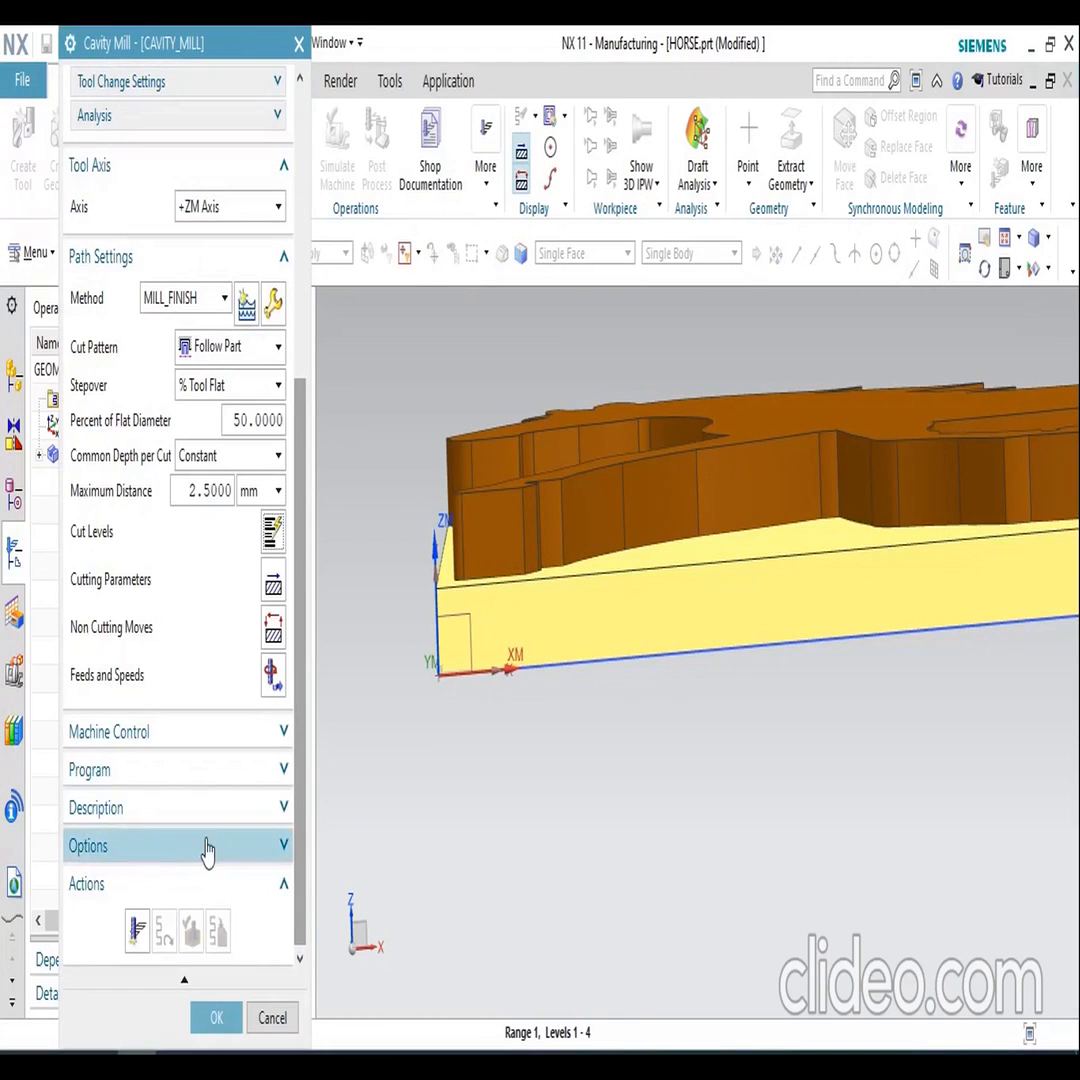
- Review the operation's cutting parameters for strategy, stock, corners and the remaining categories, and leave them without changes
{"action": "left_click", "coordinate": [273, 586]}
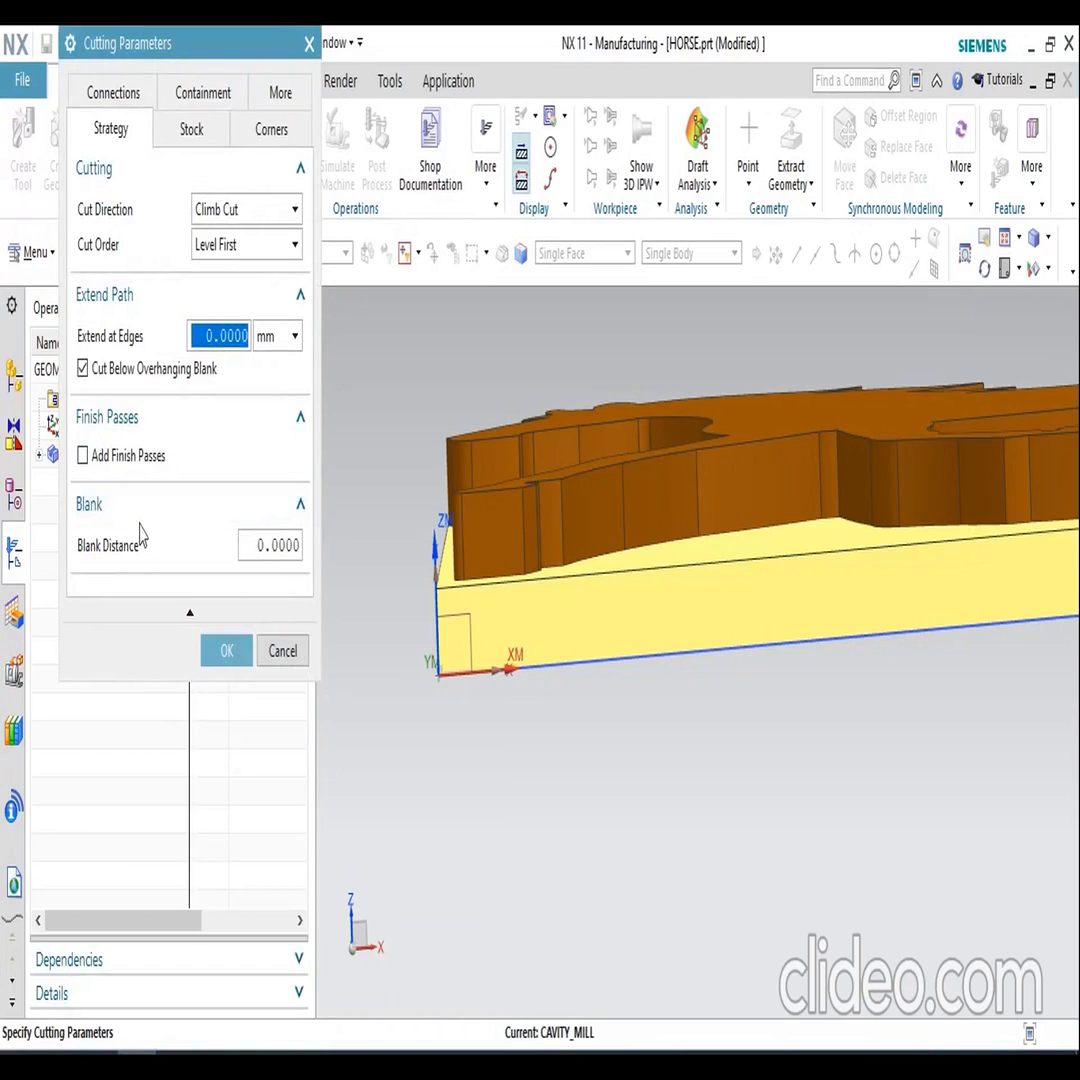
{"action": "left_click", "coordinate": [189, 128]}
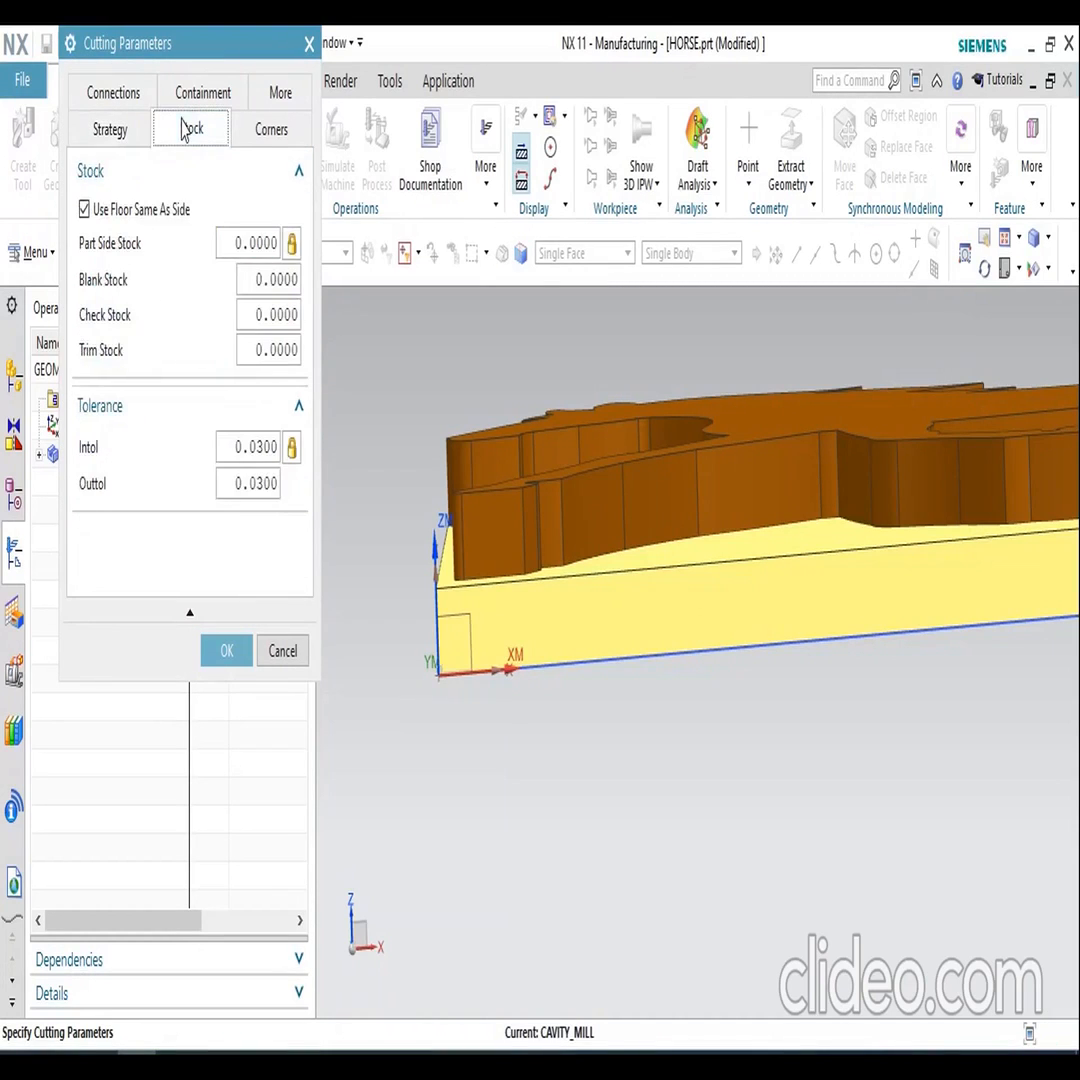
{"action": "left_click", "coordinate": [262, 131]}
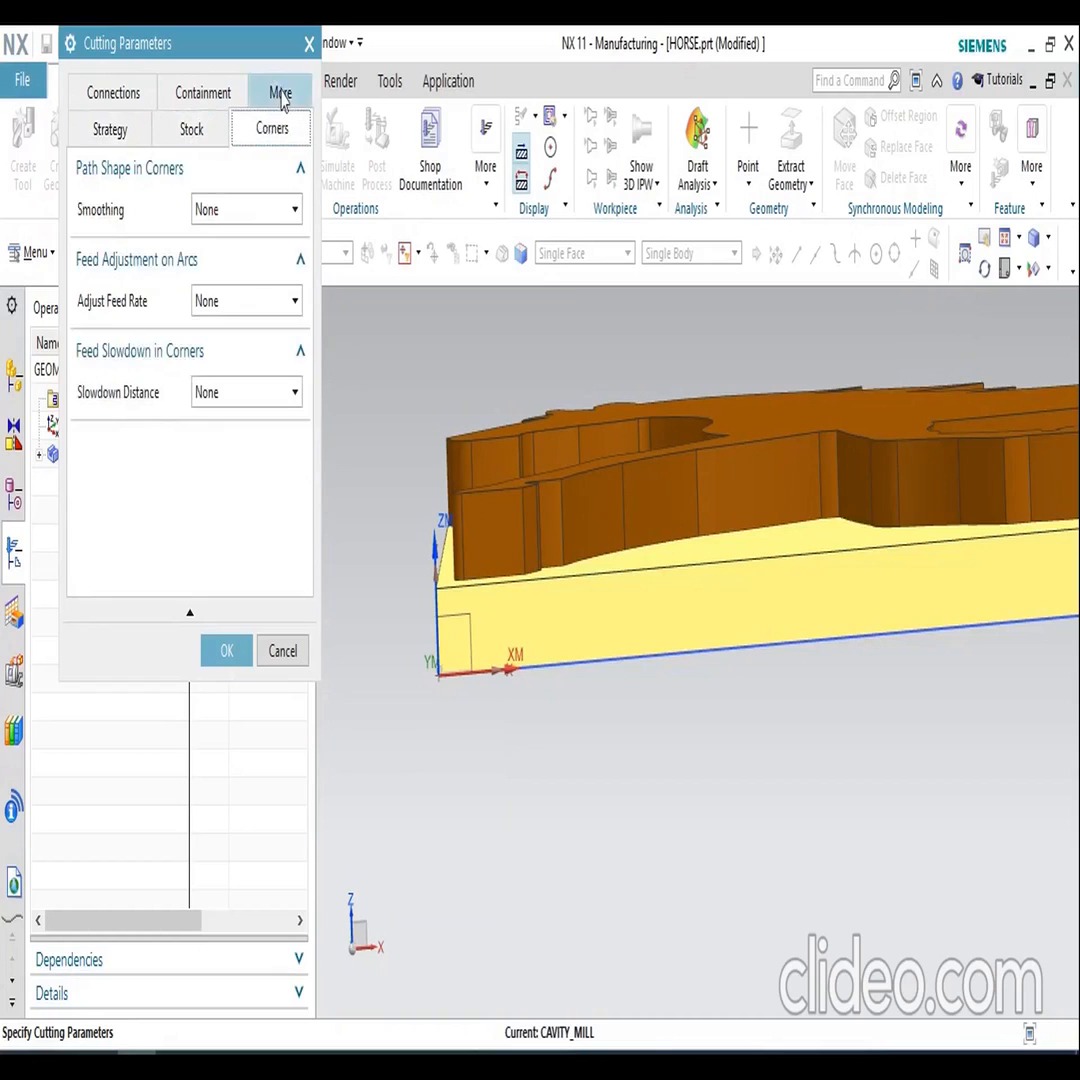
{"action": "left_click", "coordinate": [279, 94]}
{"action": "left_click", "coordinate": [191, 91]}
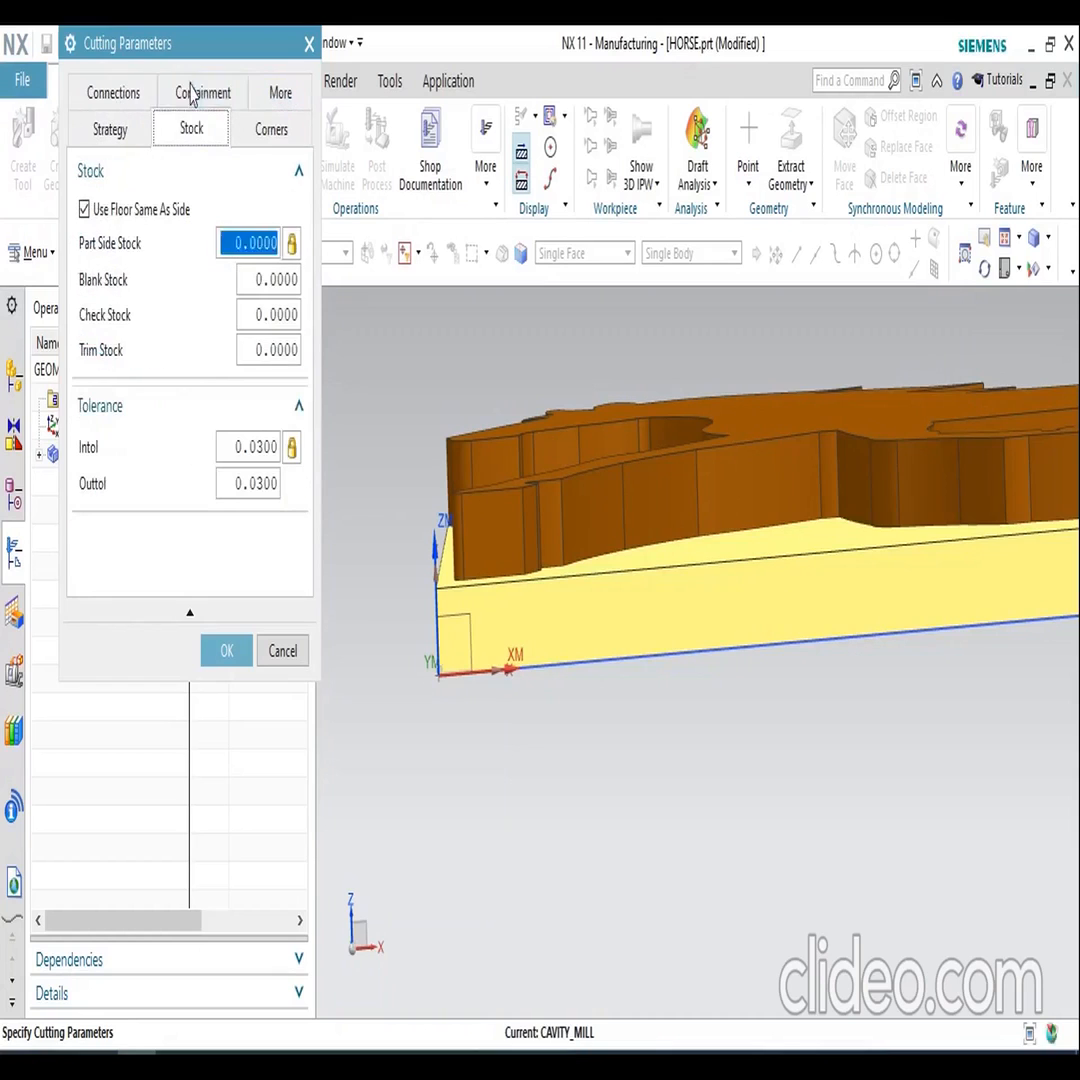
{"action": "left_click", "coordinate": [114, 96]}
{"action": "left_click", "coordinate": [274, 654]}
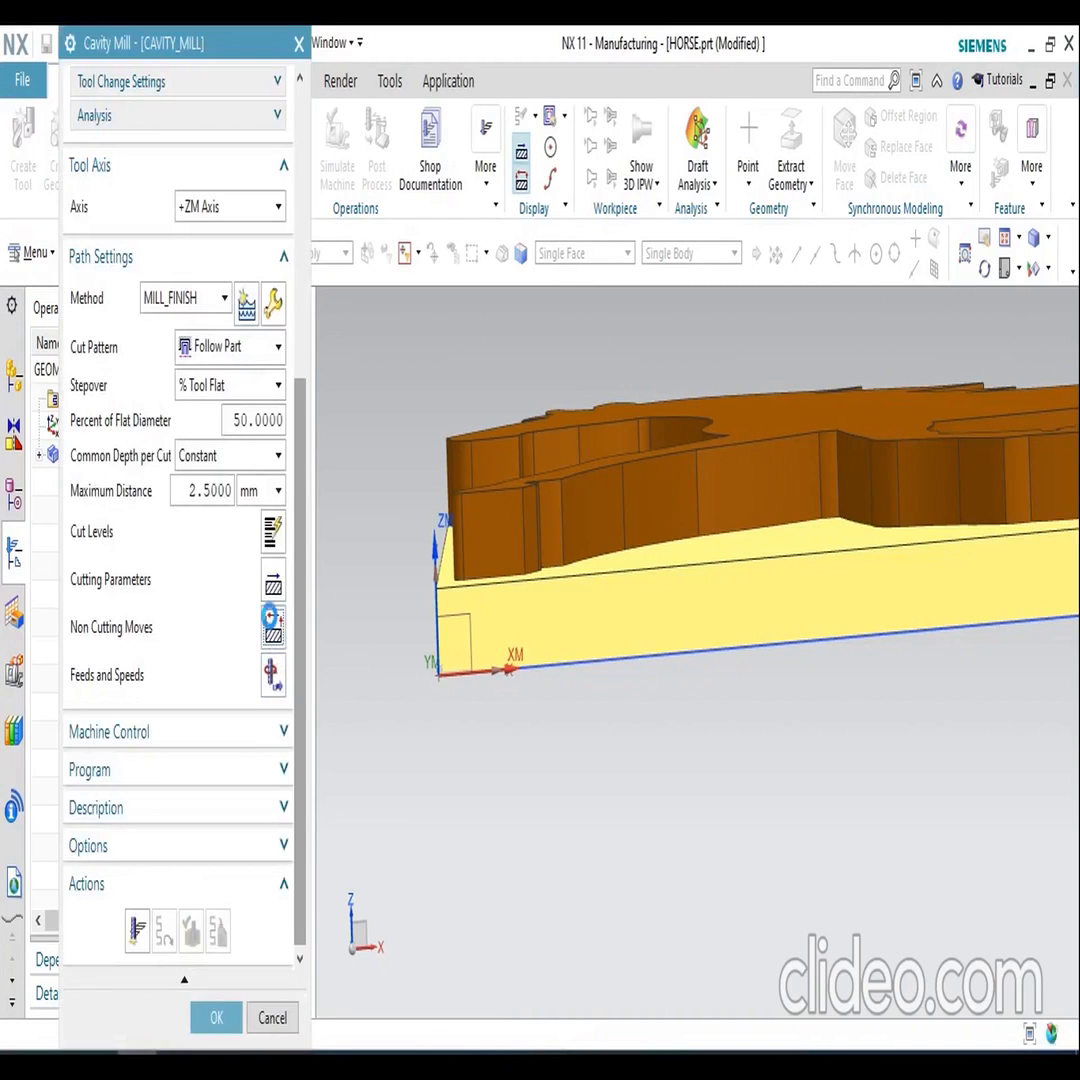
- Open the operation's non cutting moves and compare the closed-area engage types such as Plunge, keeping Helical
{"action": "left_click", "coordinate": [271, 628]}
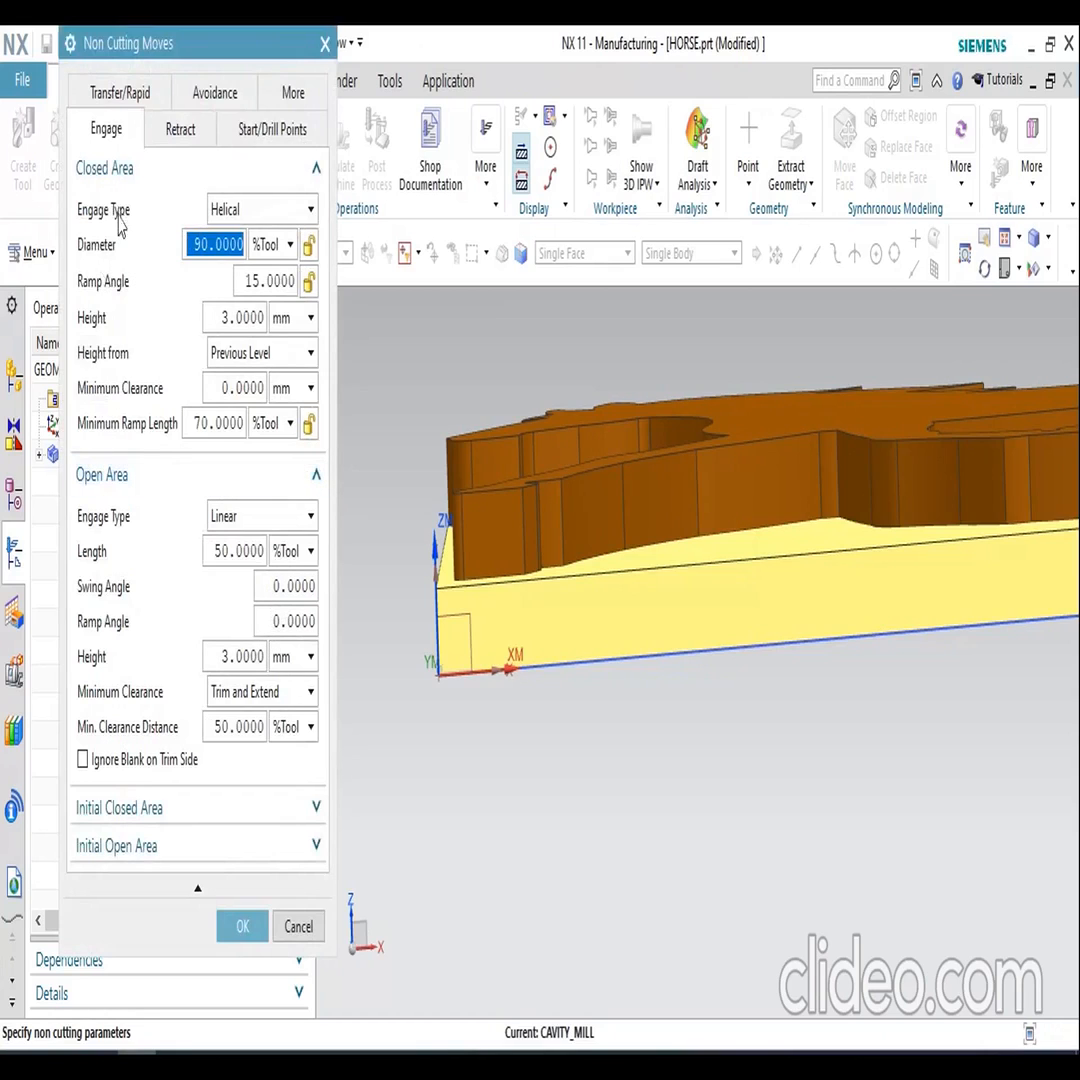
{"action": "left_click", "coordinate": [237, 212]}
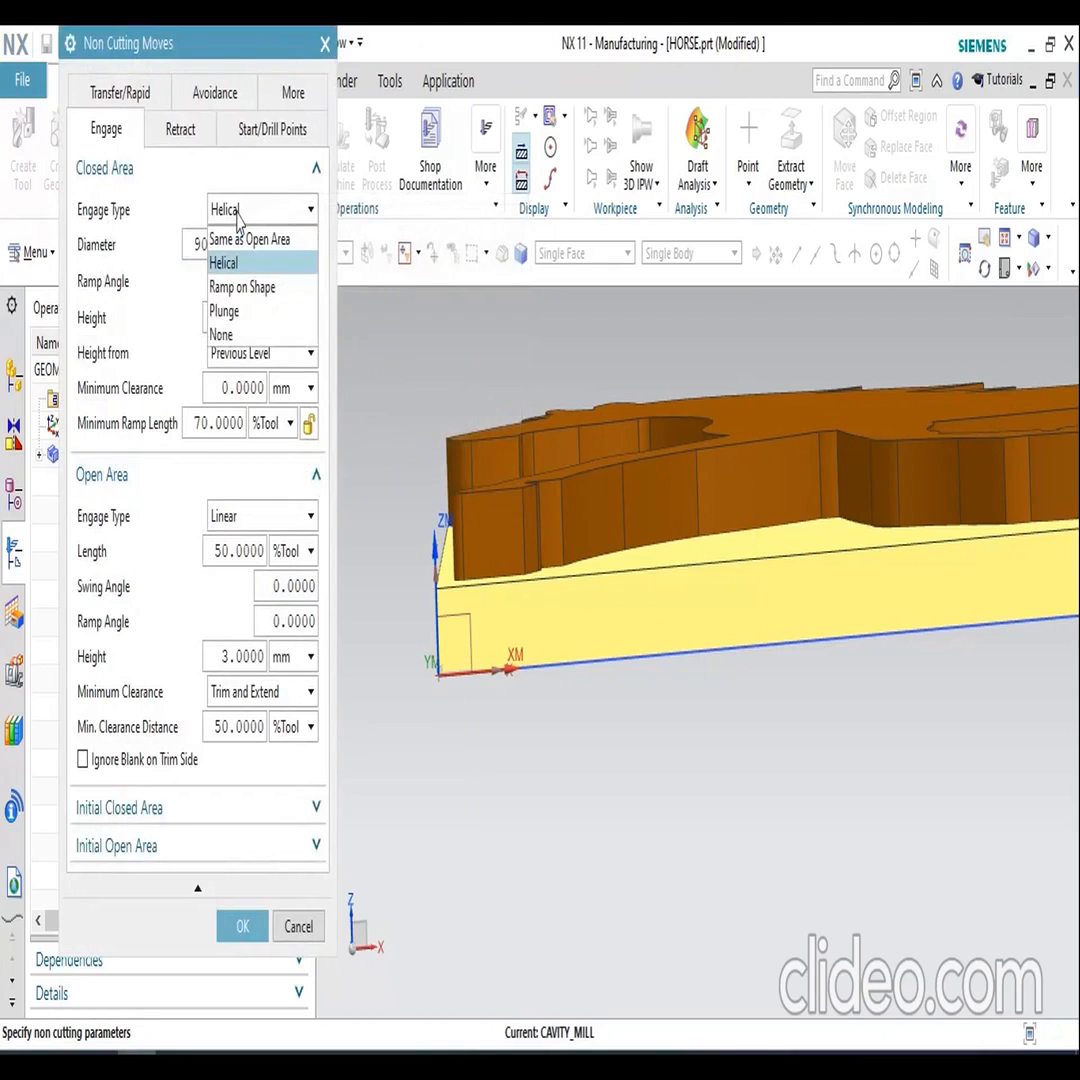
{"action": "left_click", "coordinate": [238, 211]}
{"action": "left_click", "coordinate": [241, 210]}
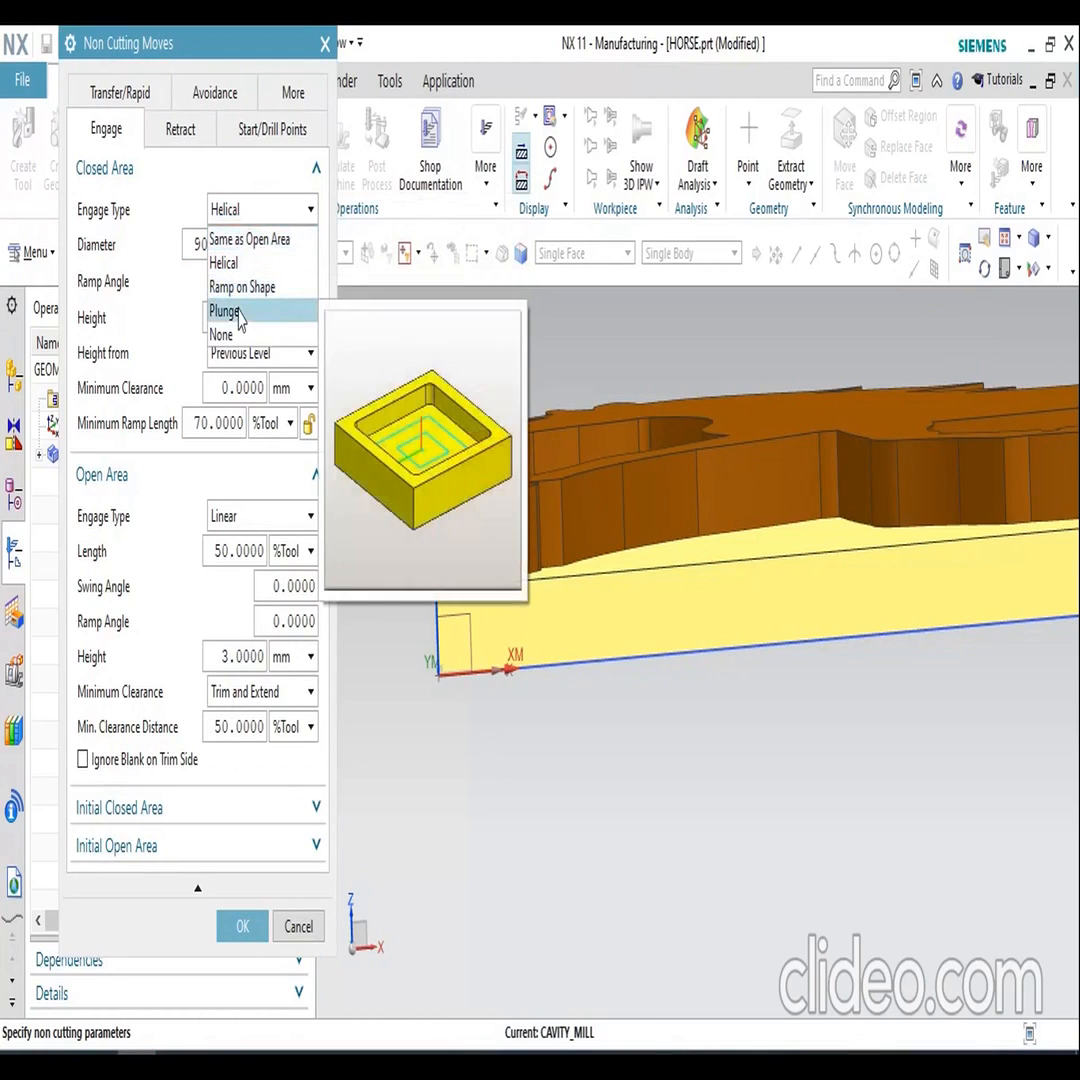
{"action": "left_click", "coordinate": [238, 212]}
{"action": "mouse_move", "coordinate": [238, 215]}
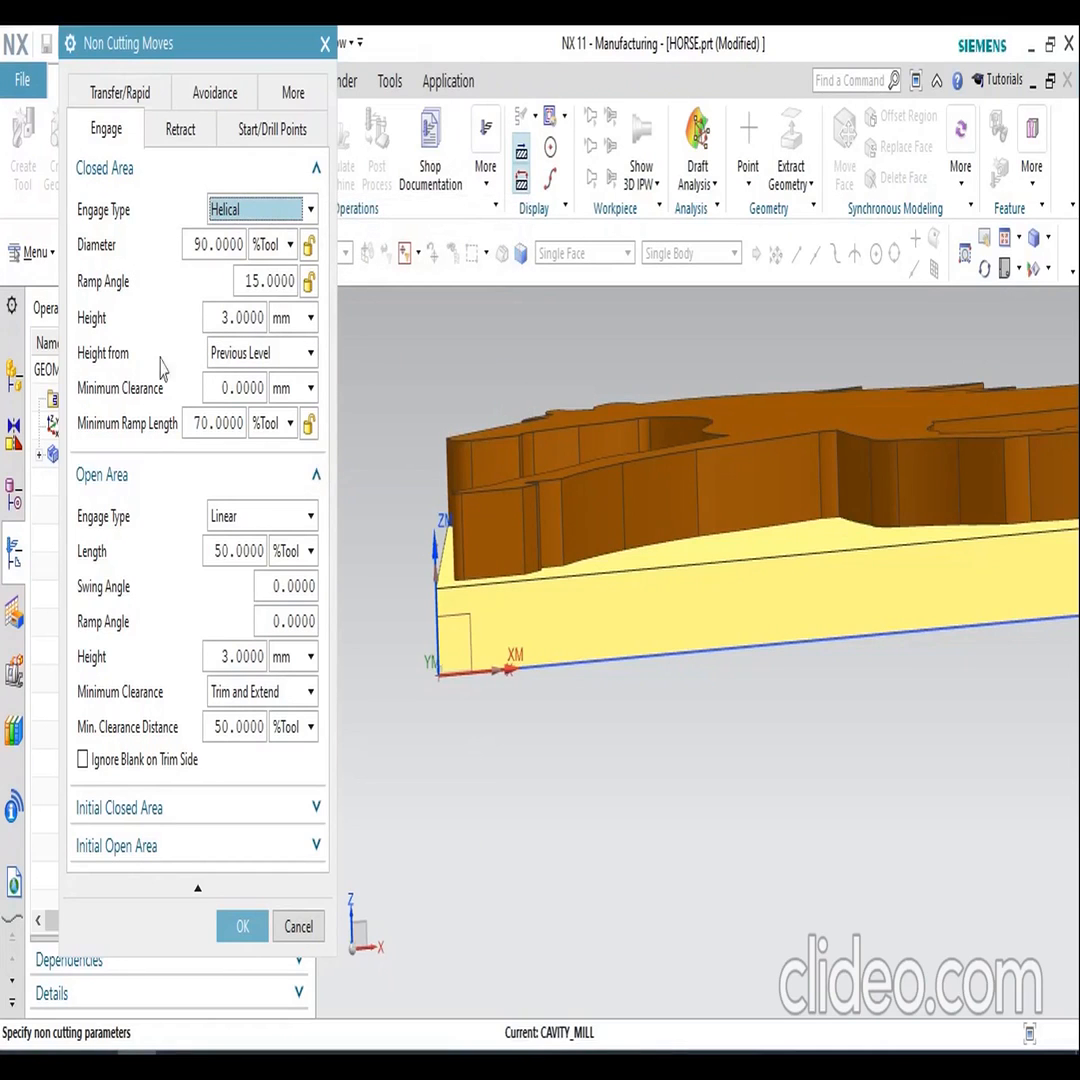
- Review the retract and start/drill point settings of the non cutting moves, and discard the dialog without changes
{"action": "left_click", "coordinate": [181, 131]}
{"action": "left_click", "coordinate": [262, 129]}
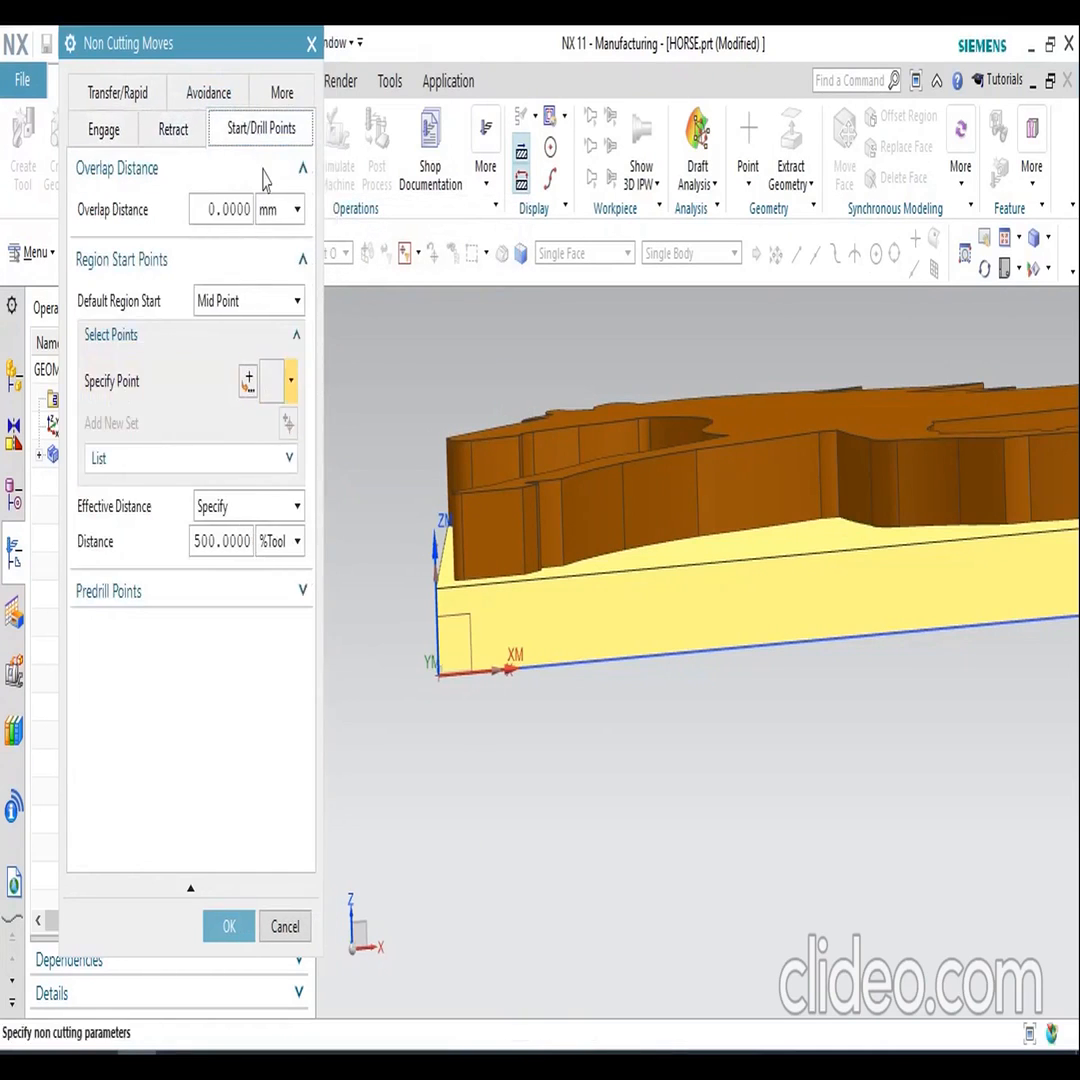
{"action": "left_click", "coordinate": [281, 92]}
{"action": "left_click", "coordinate": [173, 94]}
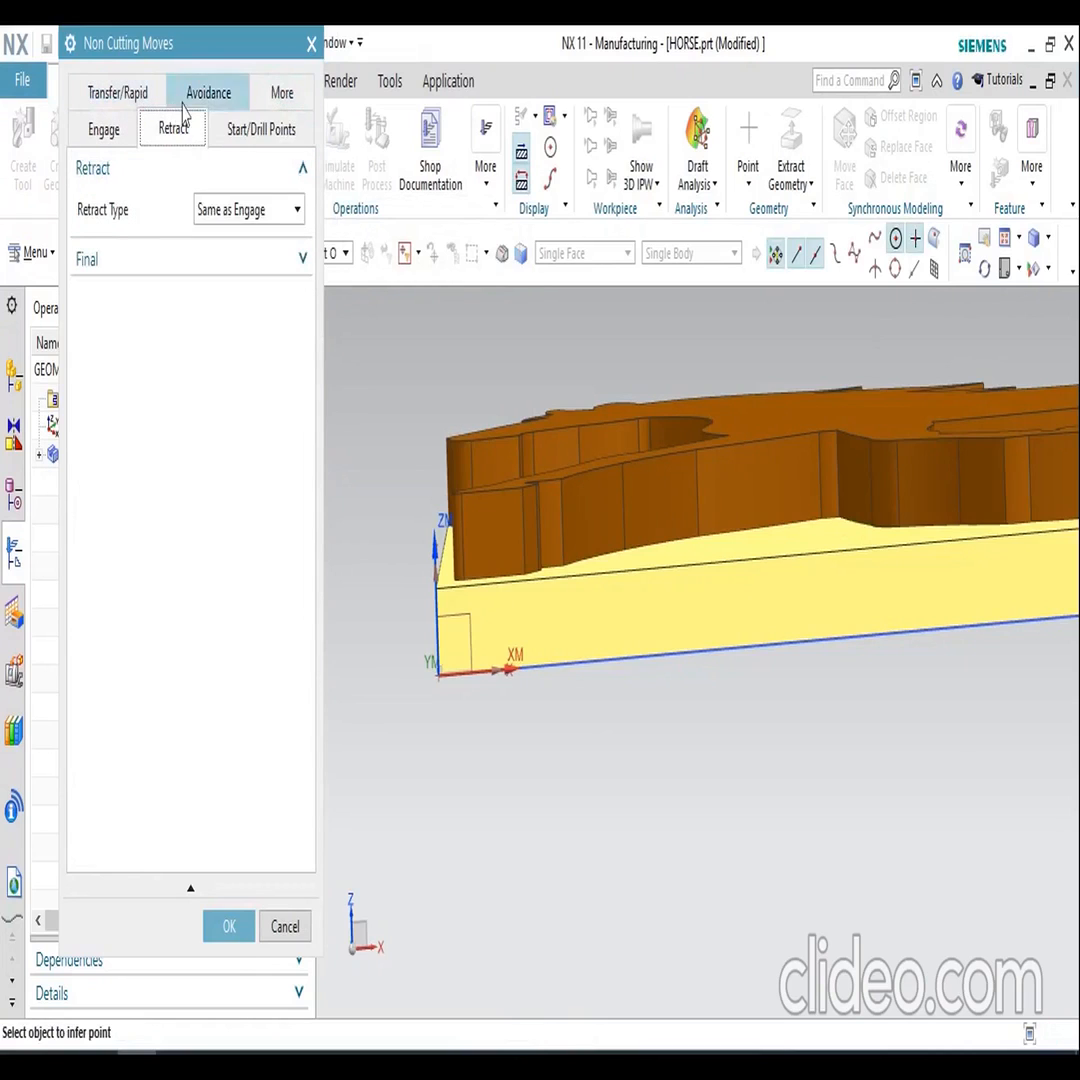
{"action": "left_click", "coordinate": [282, 925]}
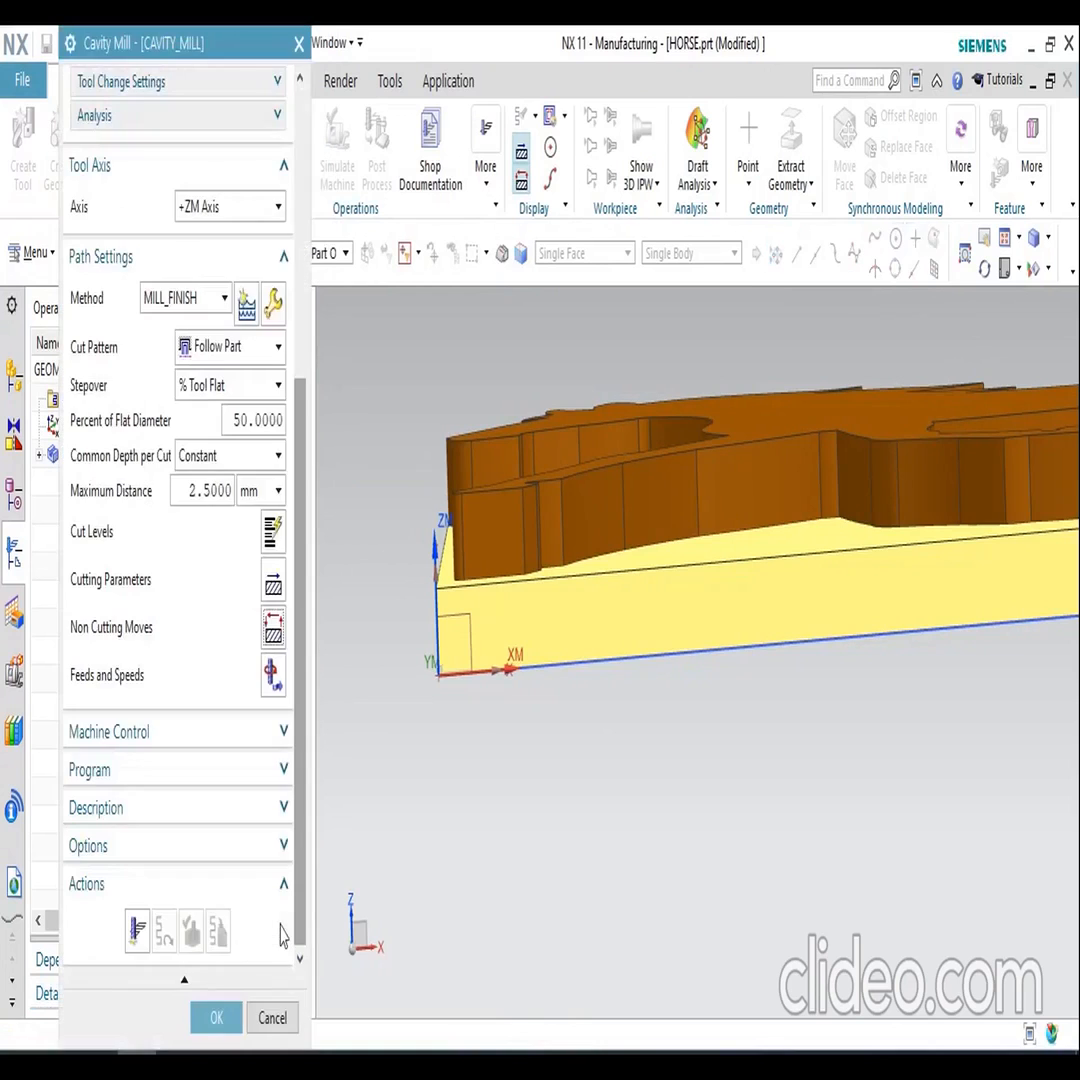
- Check the operation's surface speed, spindle speed and cut feed rate settings, and cancel without changes
{"action": "left_click", "coordinate": [1016, 270]}
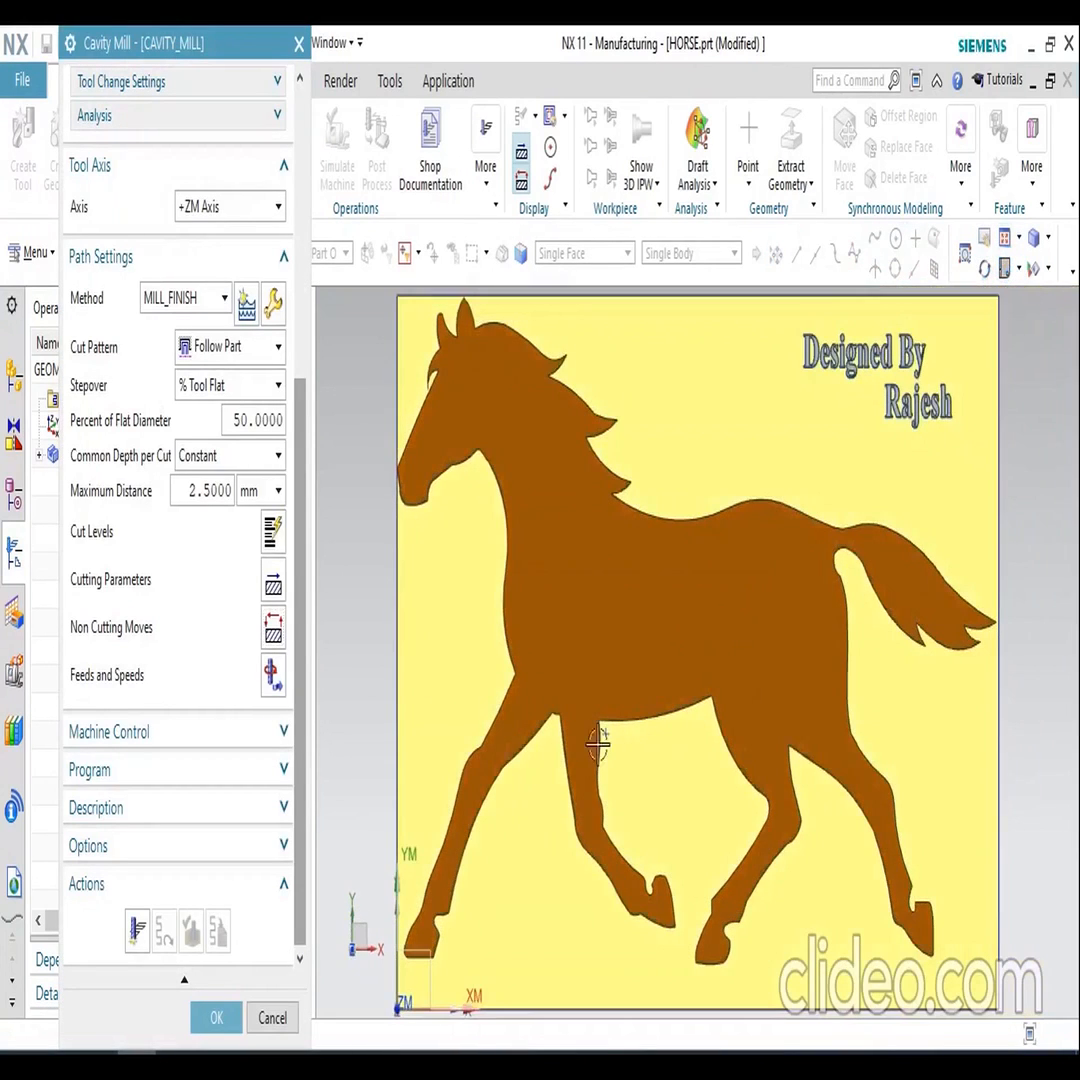
{"action": "left_click", "coordinate": [274, 675]}
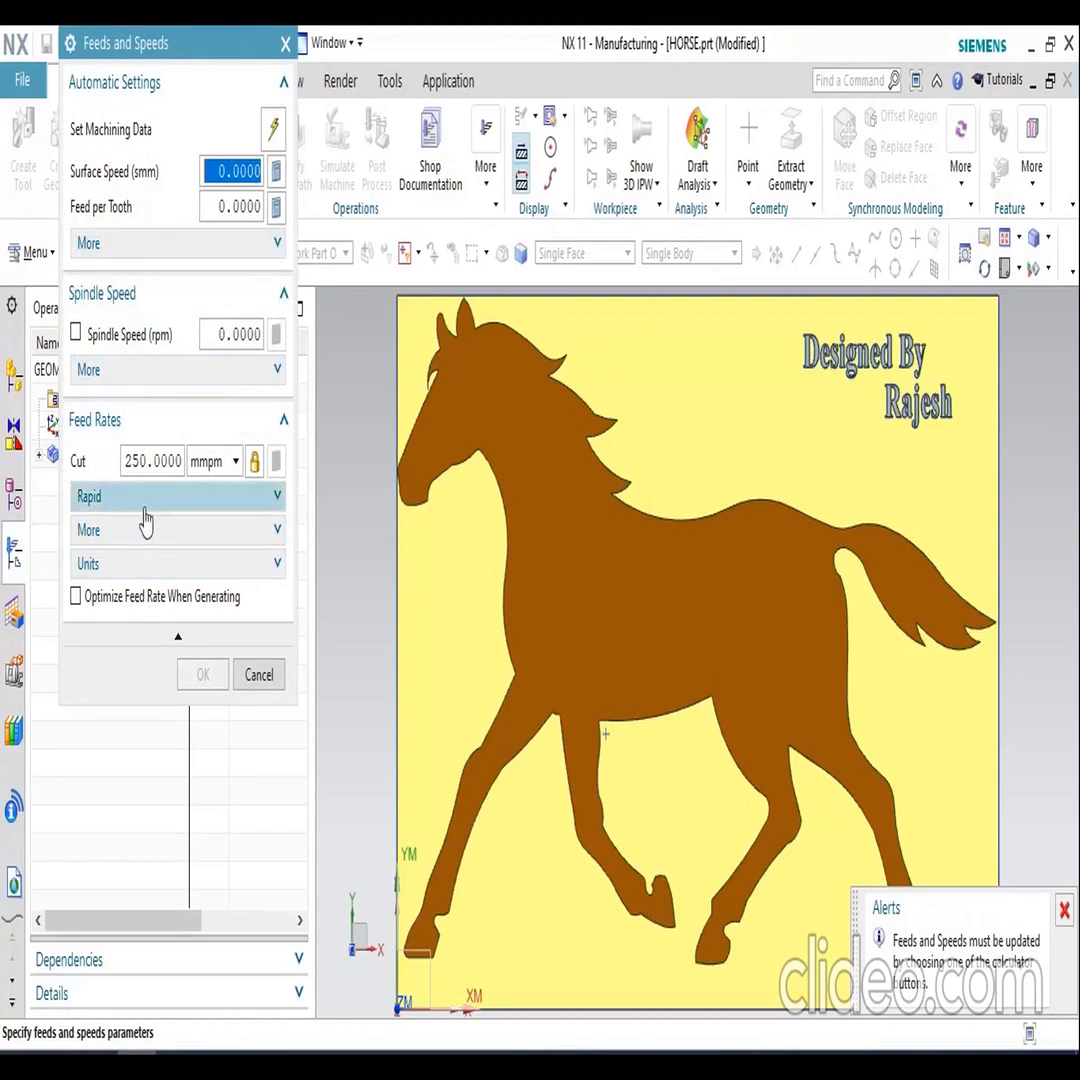
{"action": "left_click", "coordinate": [258, 674]}
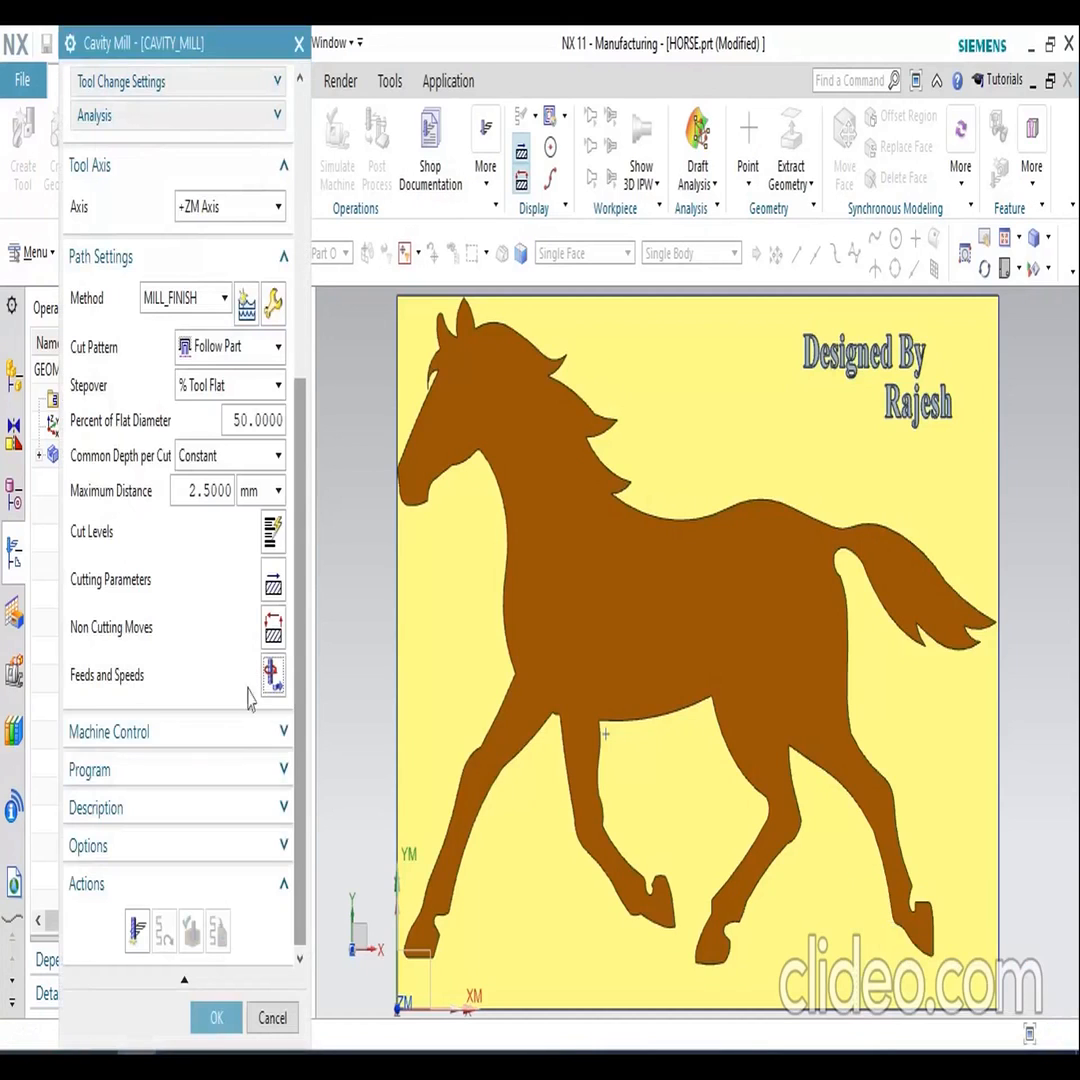
- Examine the machine control settings for start and end of path events and motion output type
{"action": "left_click", "coordinate": [175, 735]}
{"action": "scroll", "coordinate": [175, 737], "scroll_direction": "down", "scroll_amount": 3}
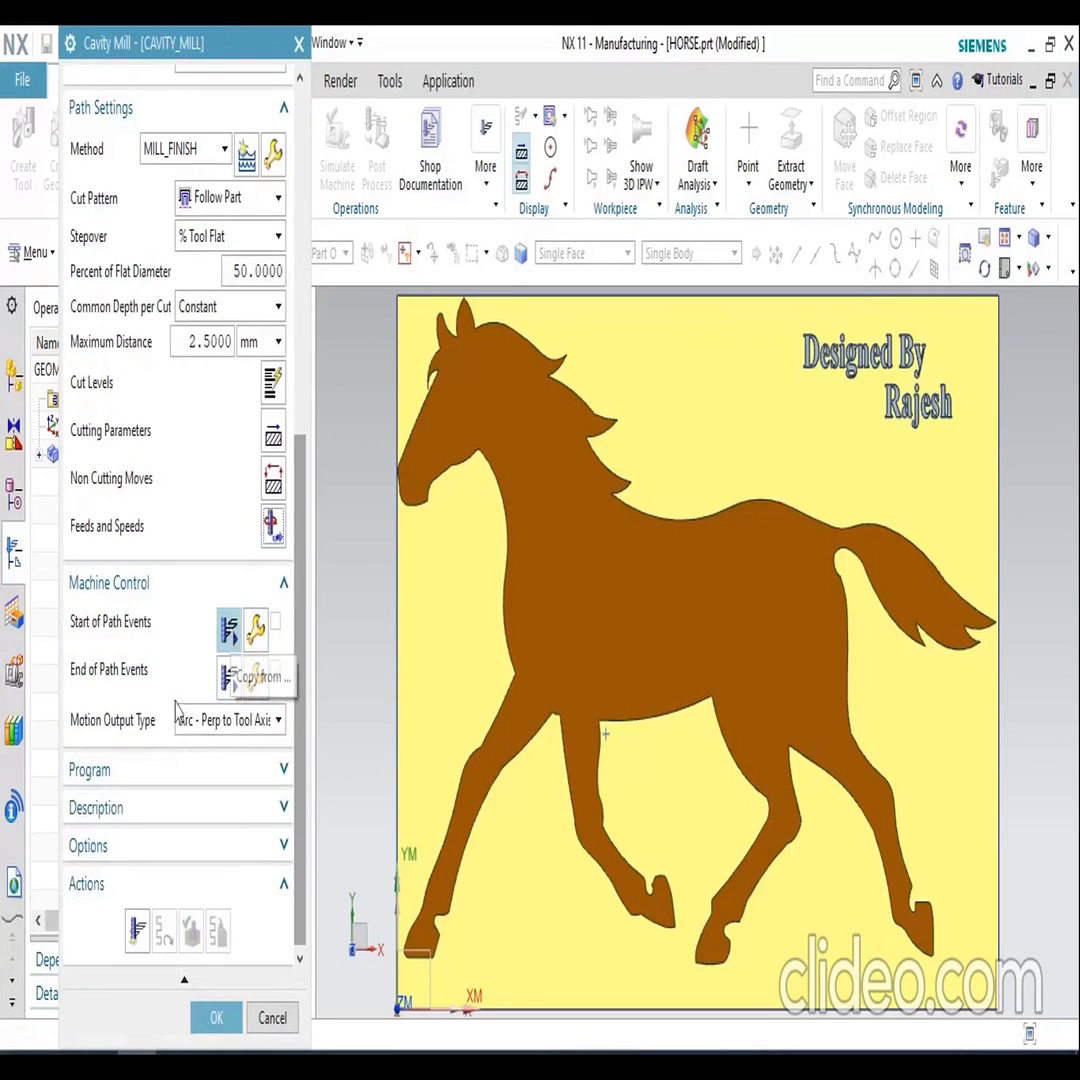
{"action": "scroll", "coordinate": [198, 466], "scroll_direction": "up", "scroll_amount": 1}
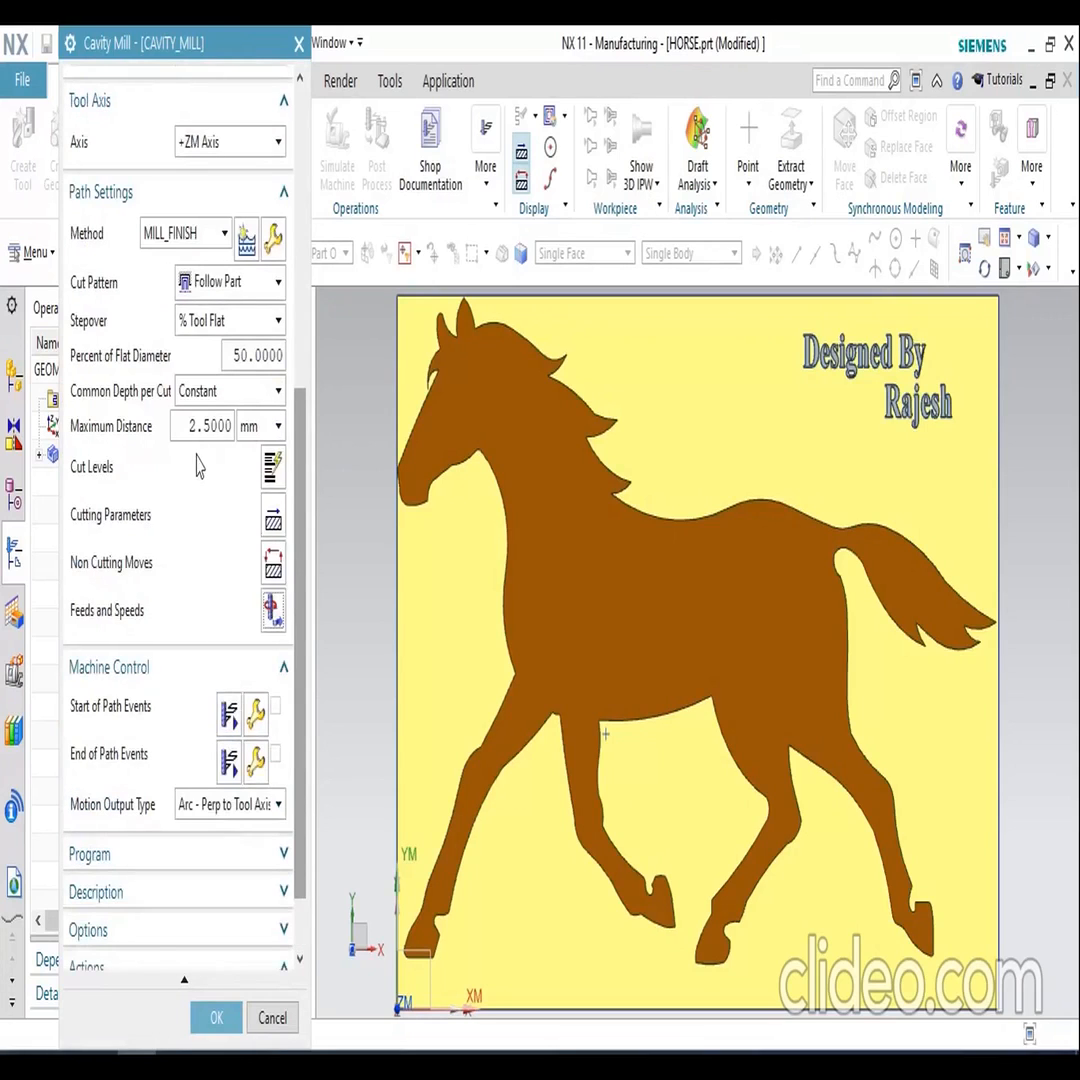
{"action": "scroll", "coordinate": [198, 580], "scroll_direction": "down", "scroll_amount": 1}
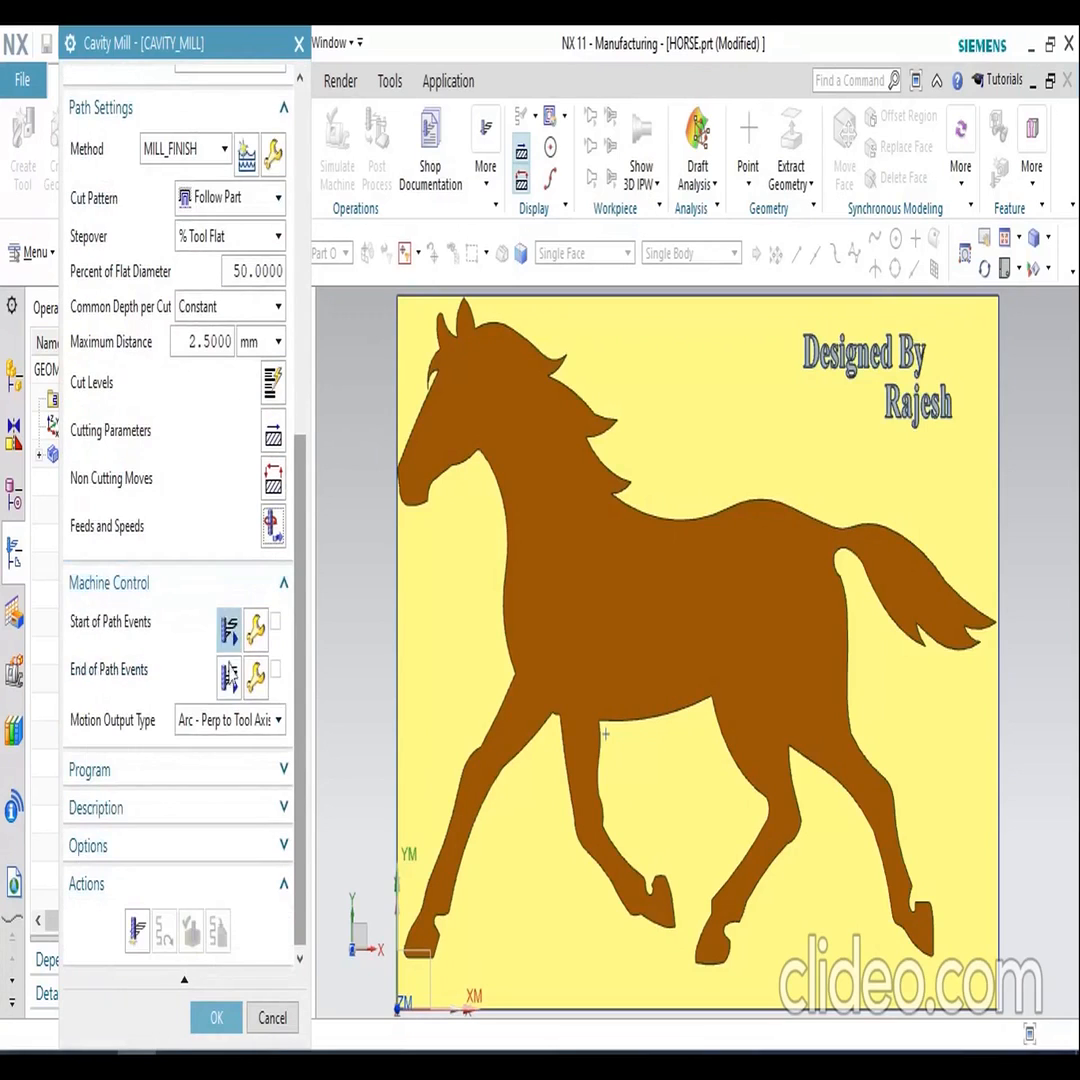
{"action": "left_click", "coordinate": [128, 585]}
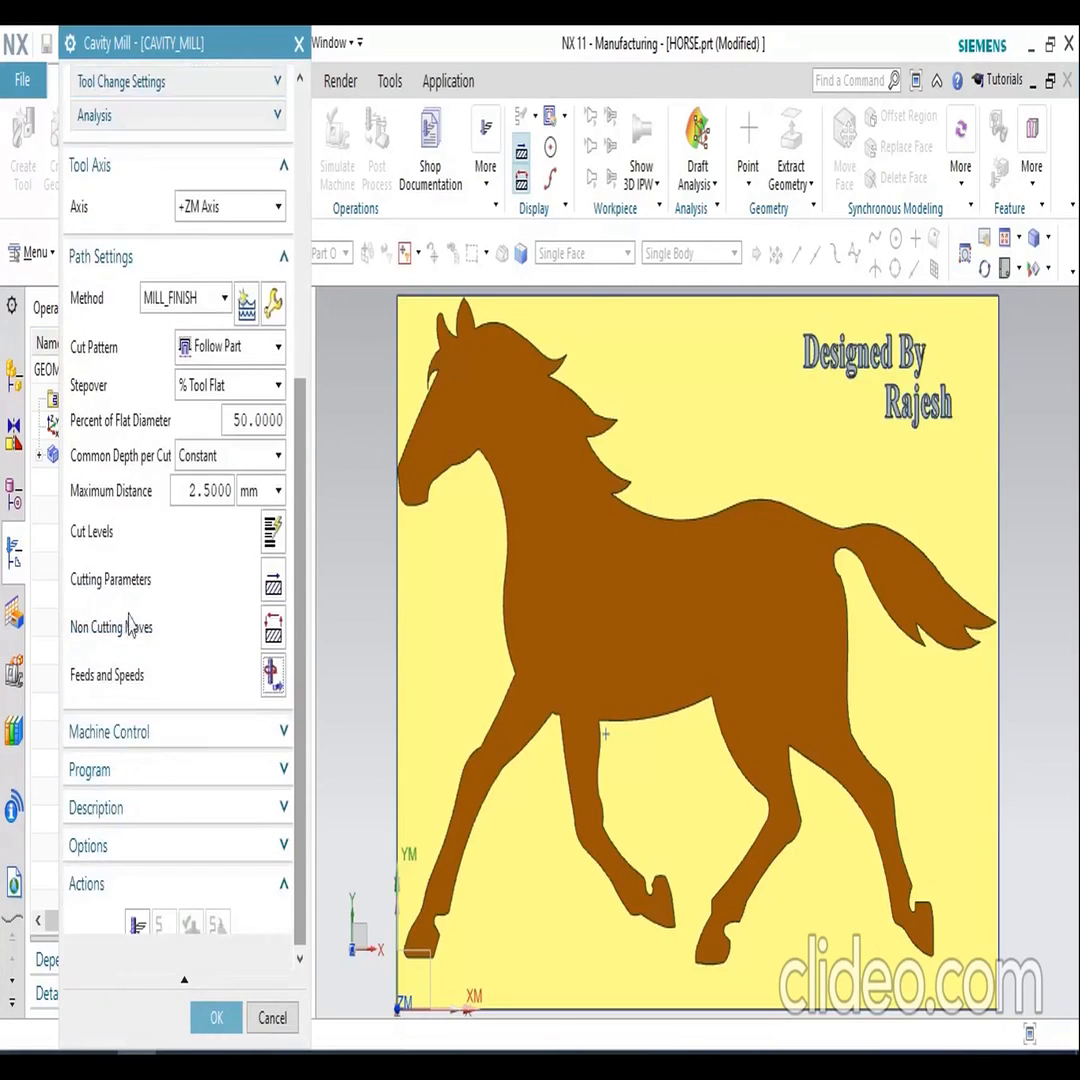
- Check the program choices for the operation and keep it assigned to NC_PROGRAM
{"action": "left_click", "coordinate": [117, 770]}
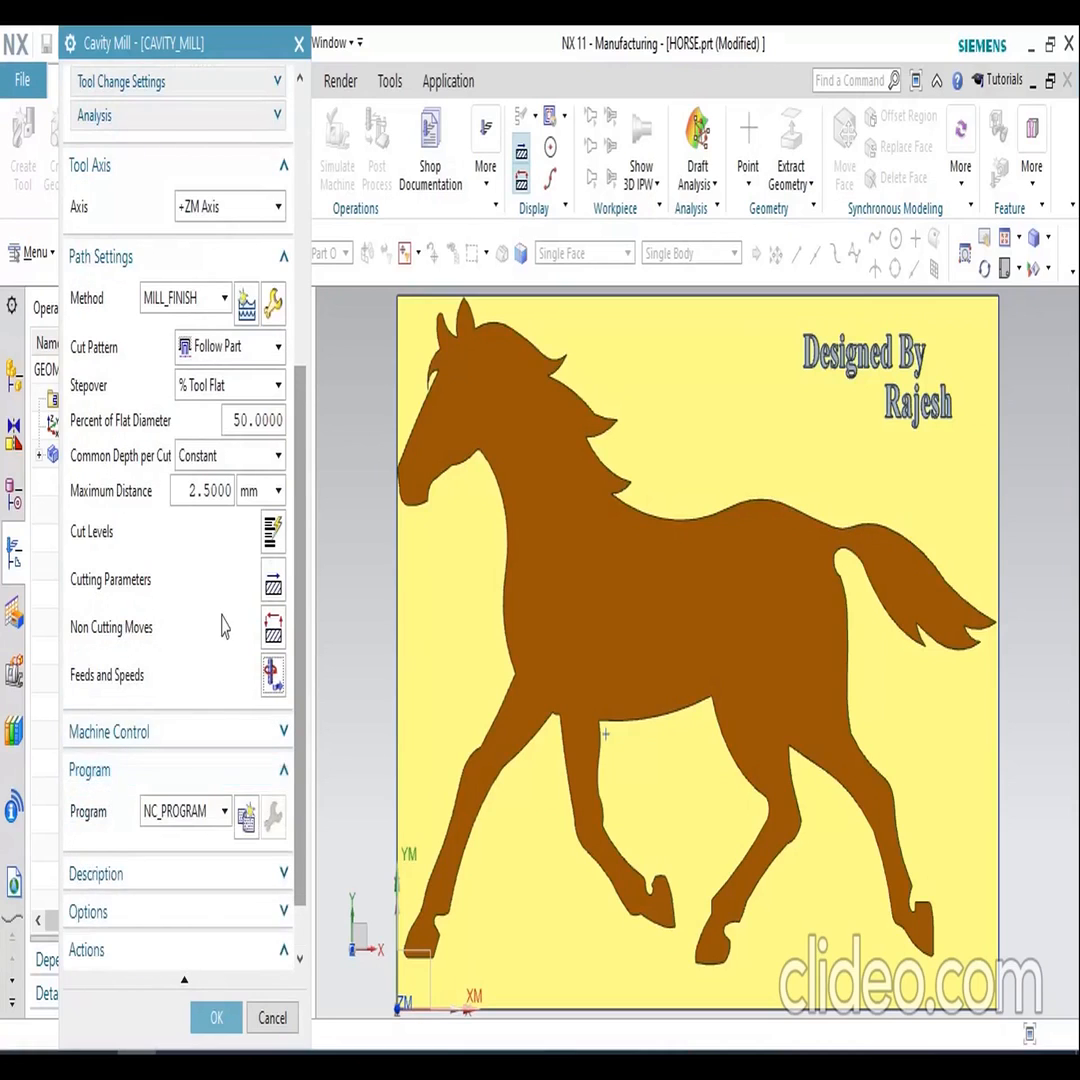
{"action": "scroll", "coordinate": [215, 640], "scroll_direction": "down", "scroll_amount": 1}
{"action": "left_click", "coordinate": [200, 747]}
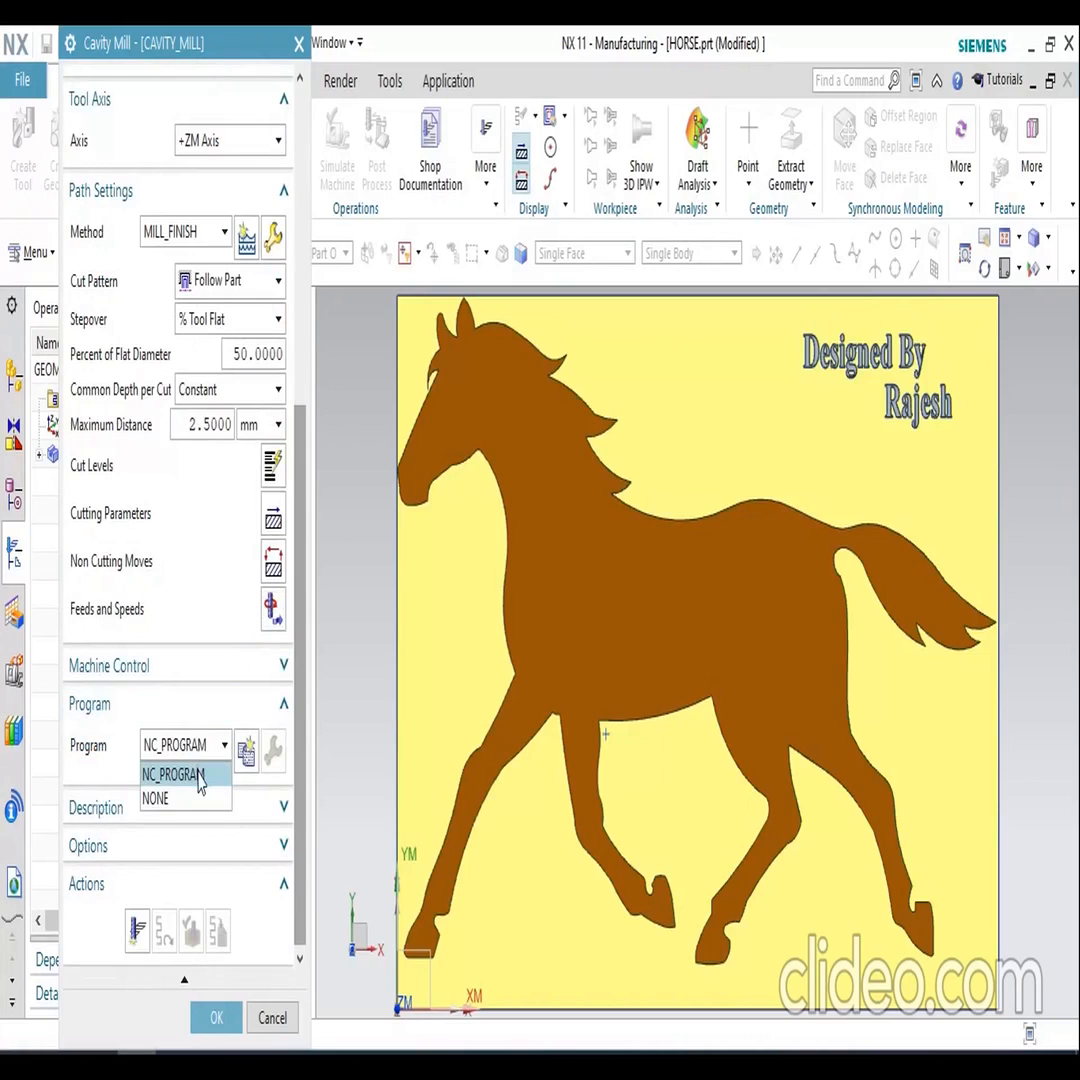
{"action": "left_click", "coordinate": [195, 774]}
{"action": "left_click", "coordinate": [157, 706]}
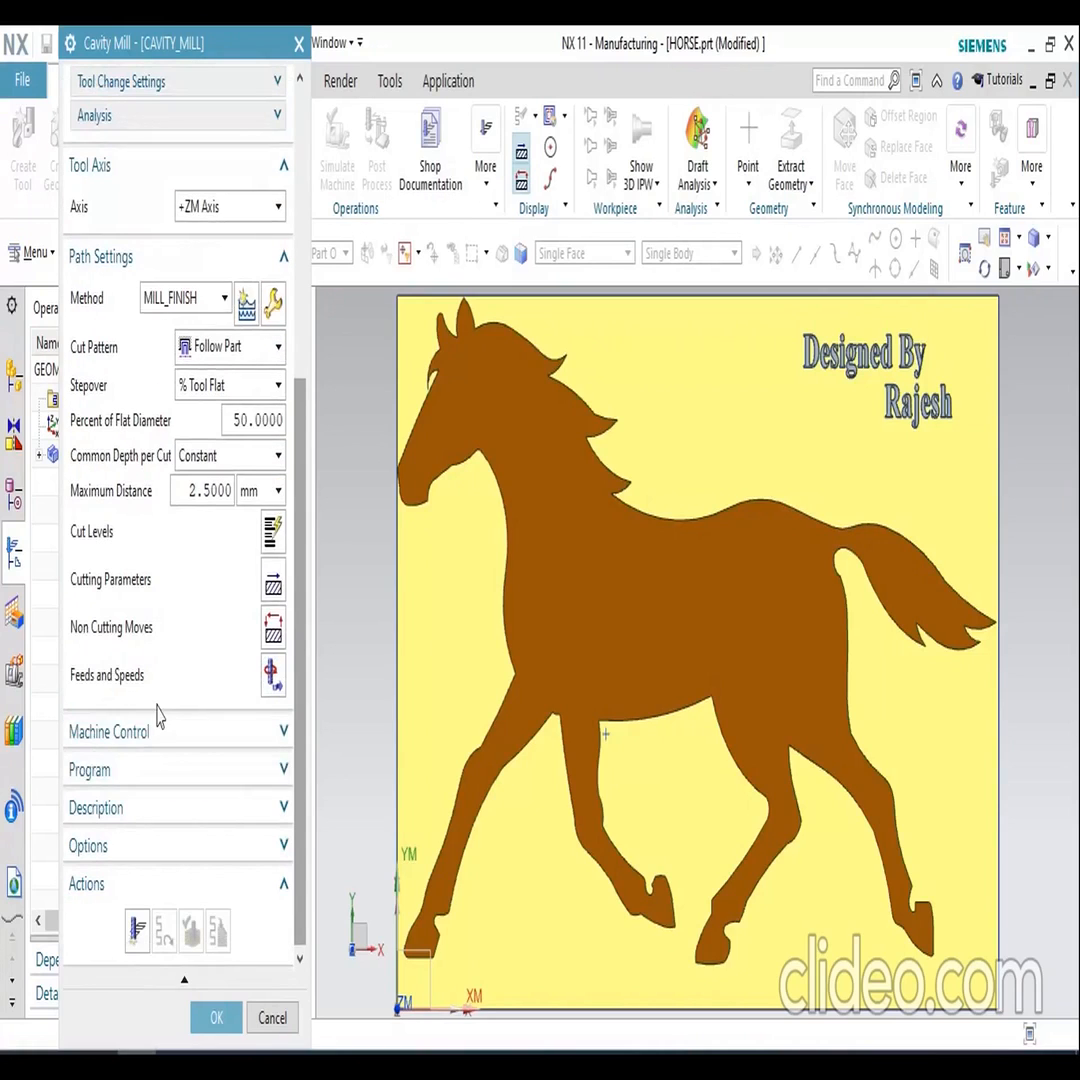
- Glance at the operation's options and description settings, and collapse them again
{"action": "left_click", "coordinate": [137, 863]}
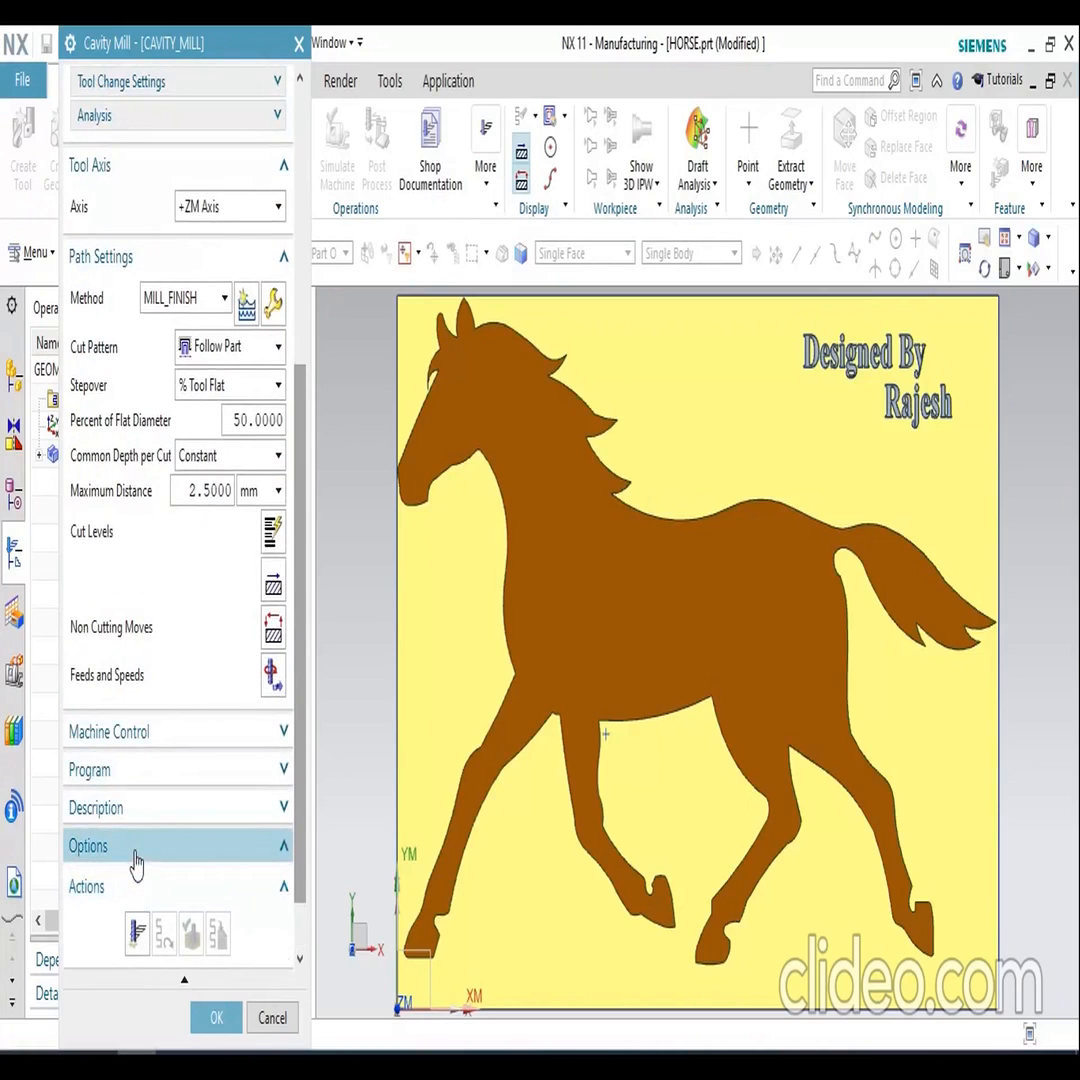
{"action": "left_click", "coordinate": [142, 843]}
{"action": "left_click", "coordinate": [145, 817]}
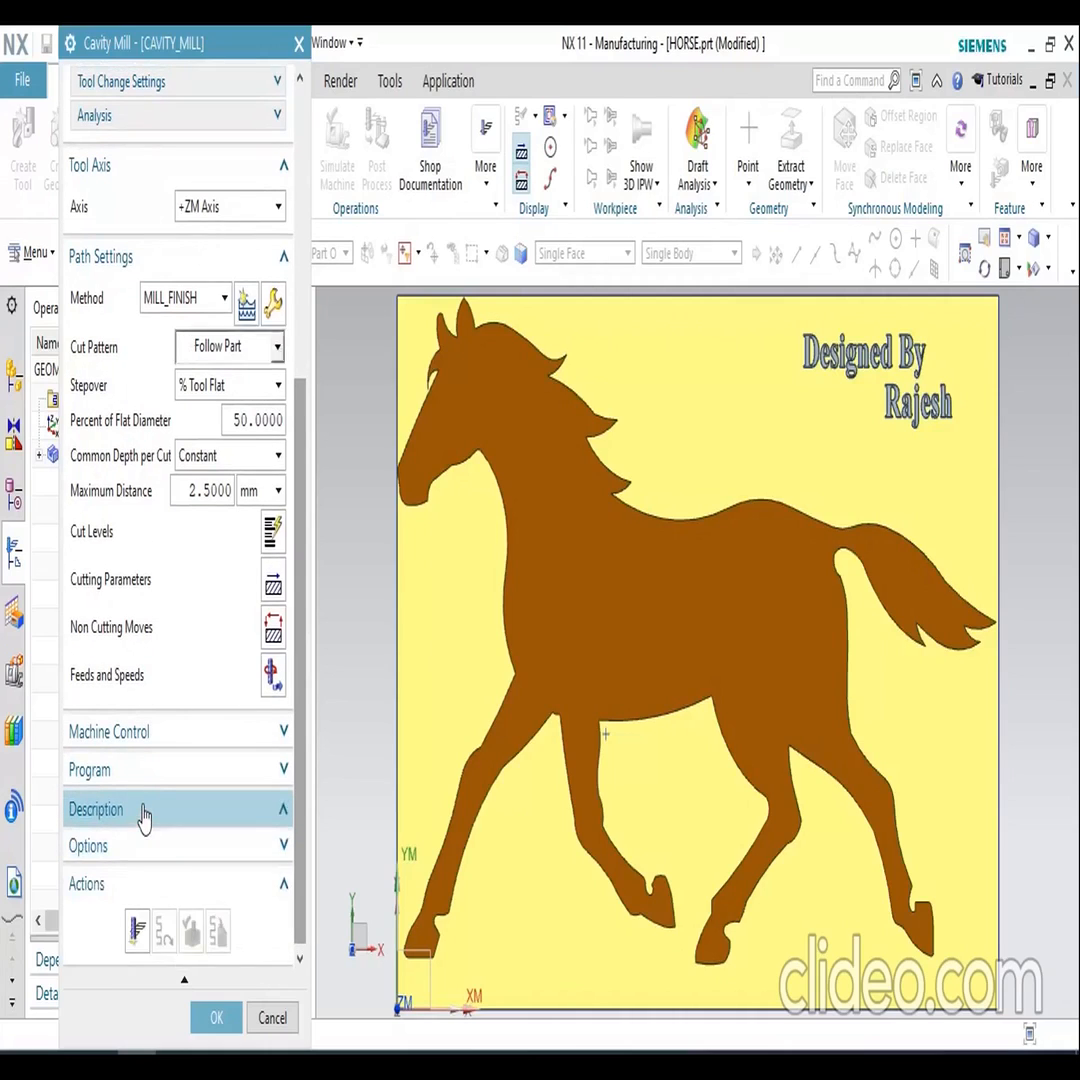
{"action": "left_click", "coordinate": [143, 812]}
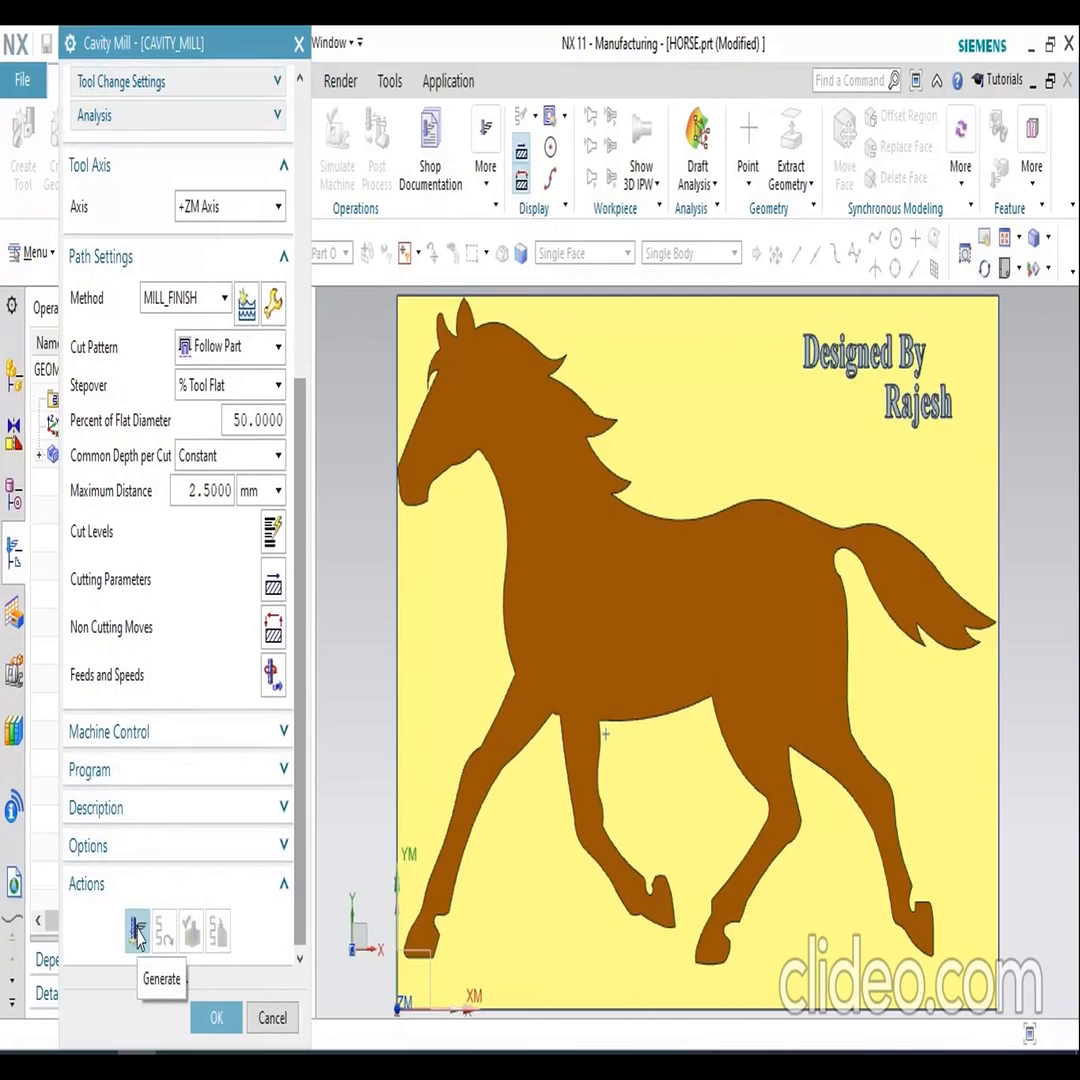
- Look over the Cavity Mill settings once more and generate the tool path, accepting the Automatic Plane for clearance
{"action": "scroll", "coordinate": [200, 718], "scroll_direction": "up", "scroll_amount": 5}
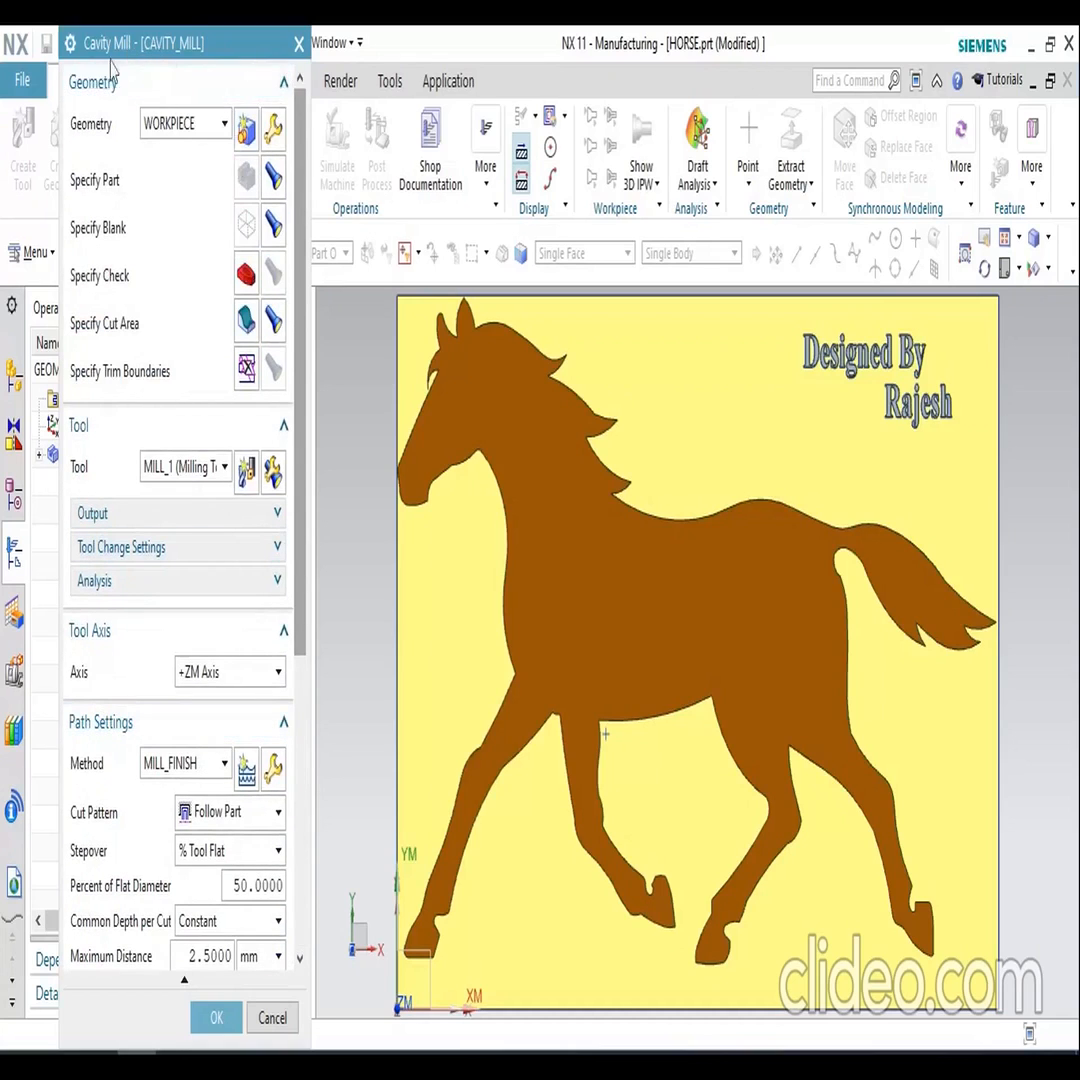
{"action": "scroll", "coordinate": [145, 795], "scroll_direction": "down", "scroll_amount": 10}
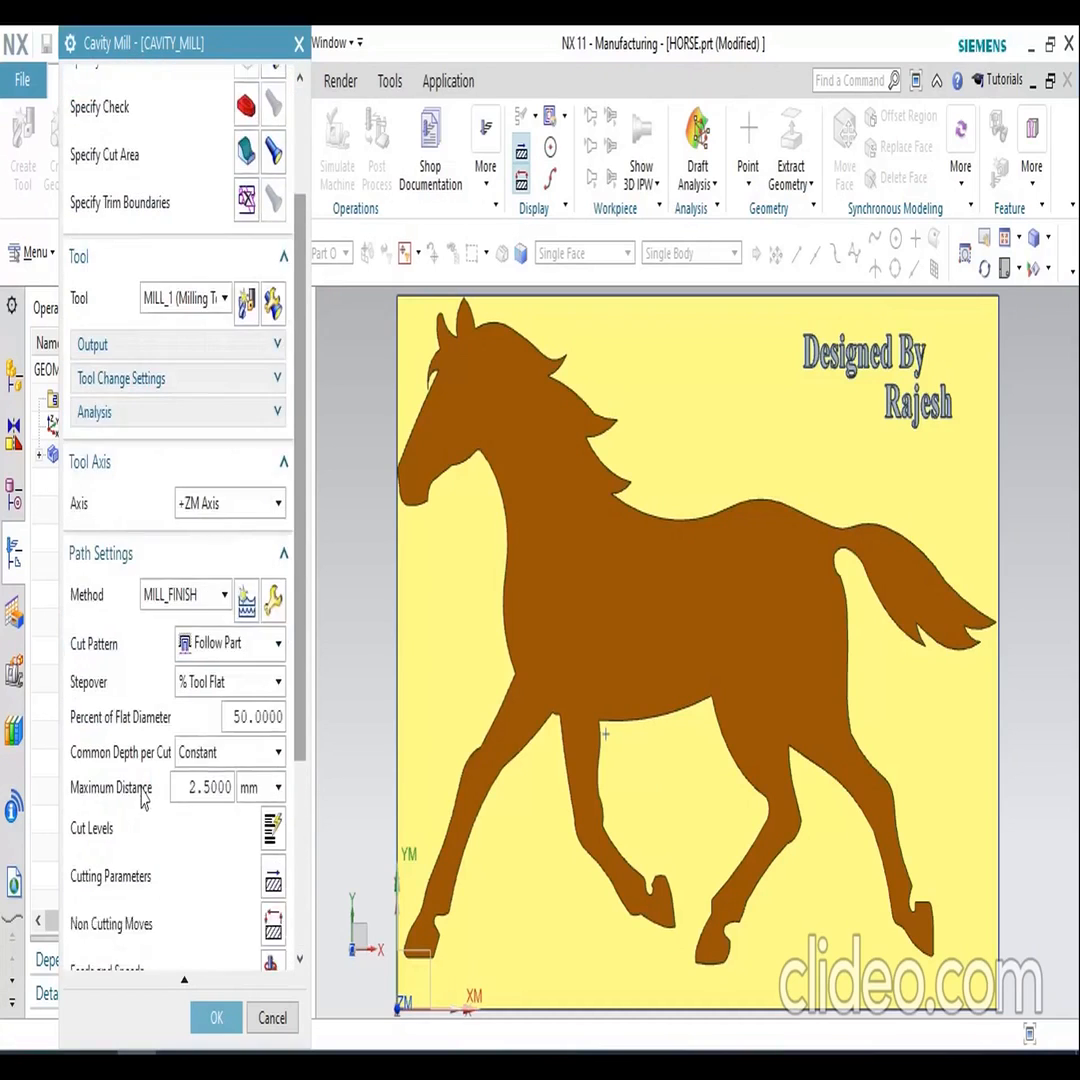
{"action": "left_click", "coordinate": [138, 935]}
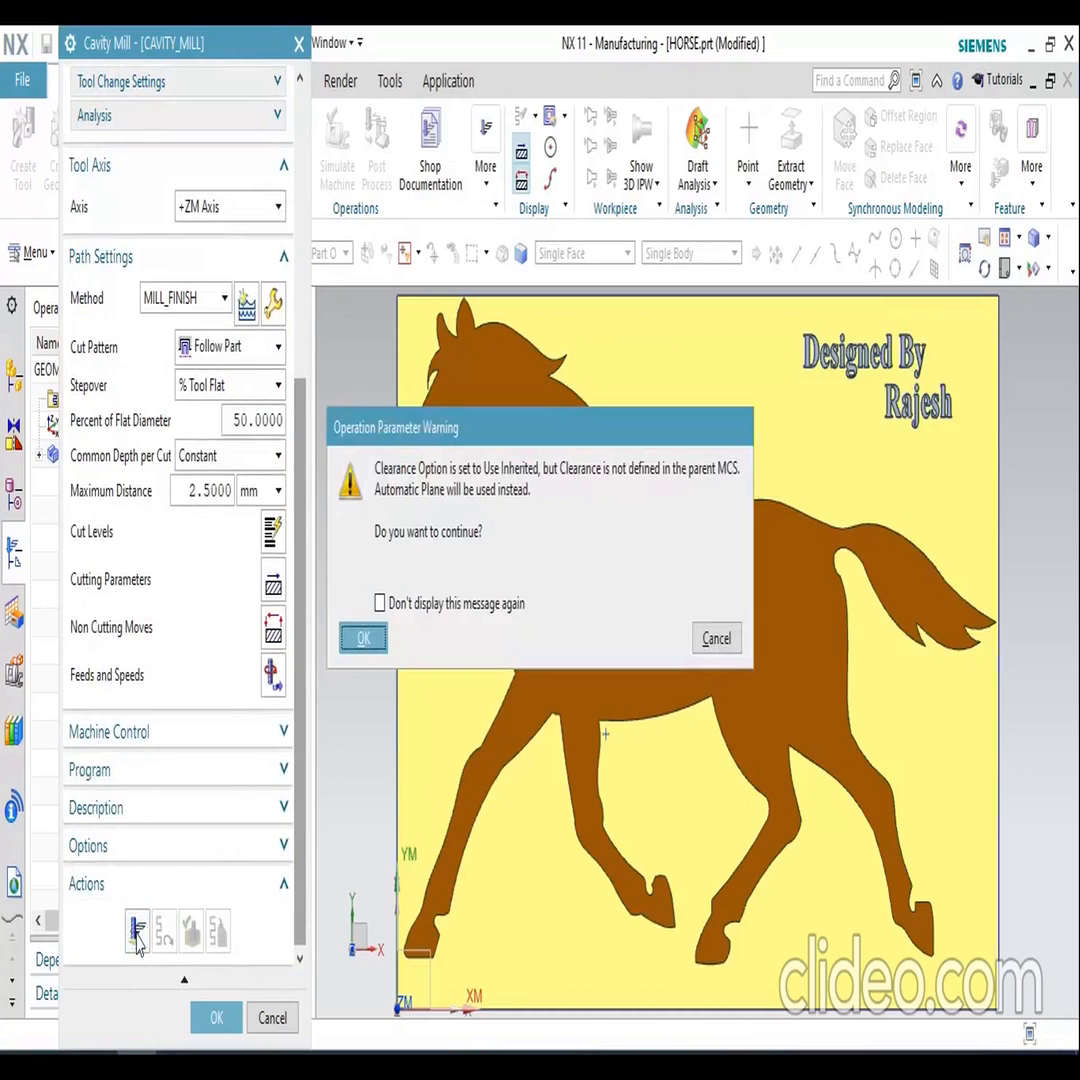
{"action": "left_click", "coordinate": [364, 640]}
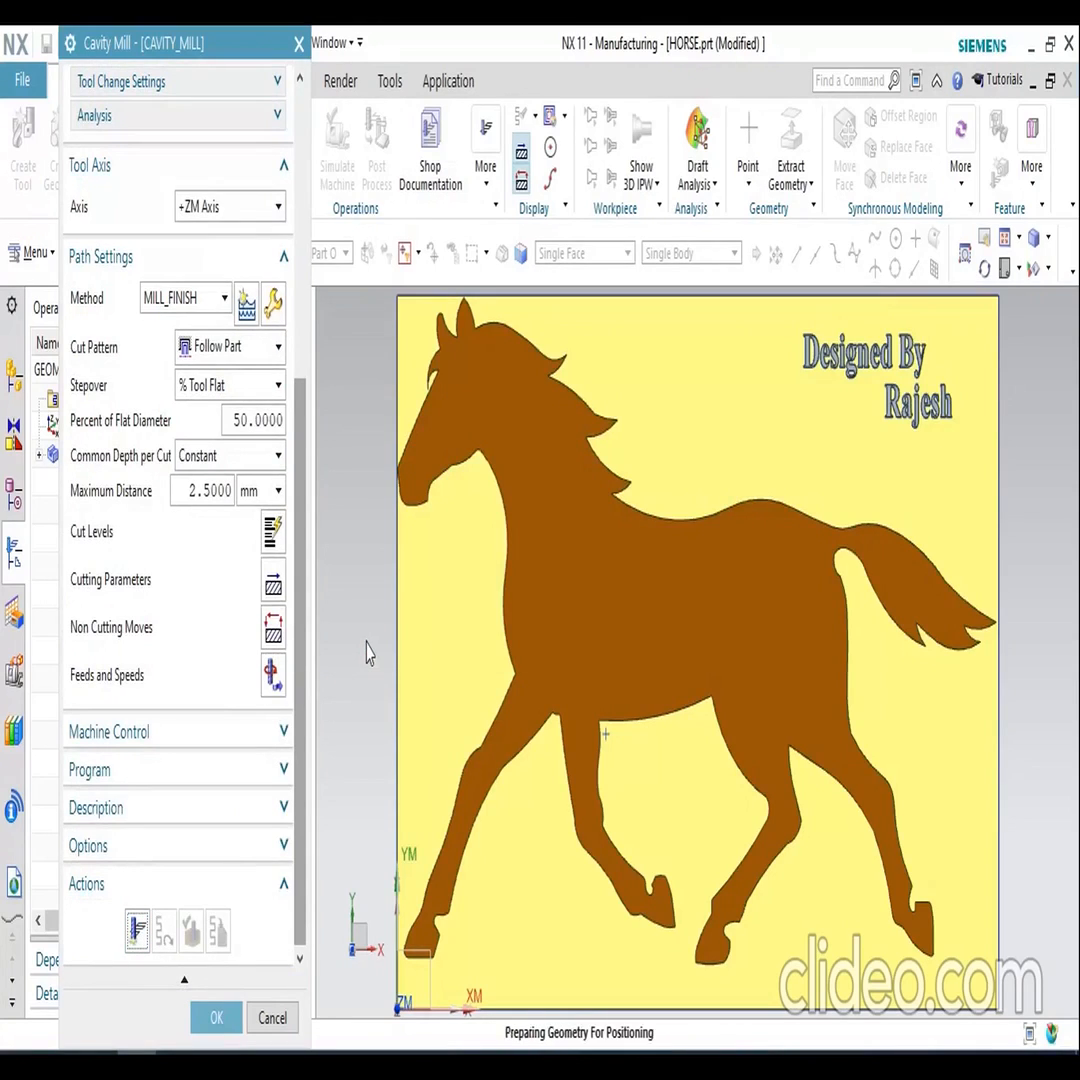
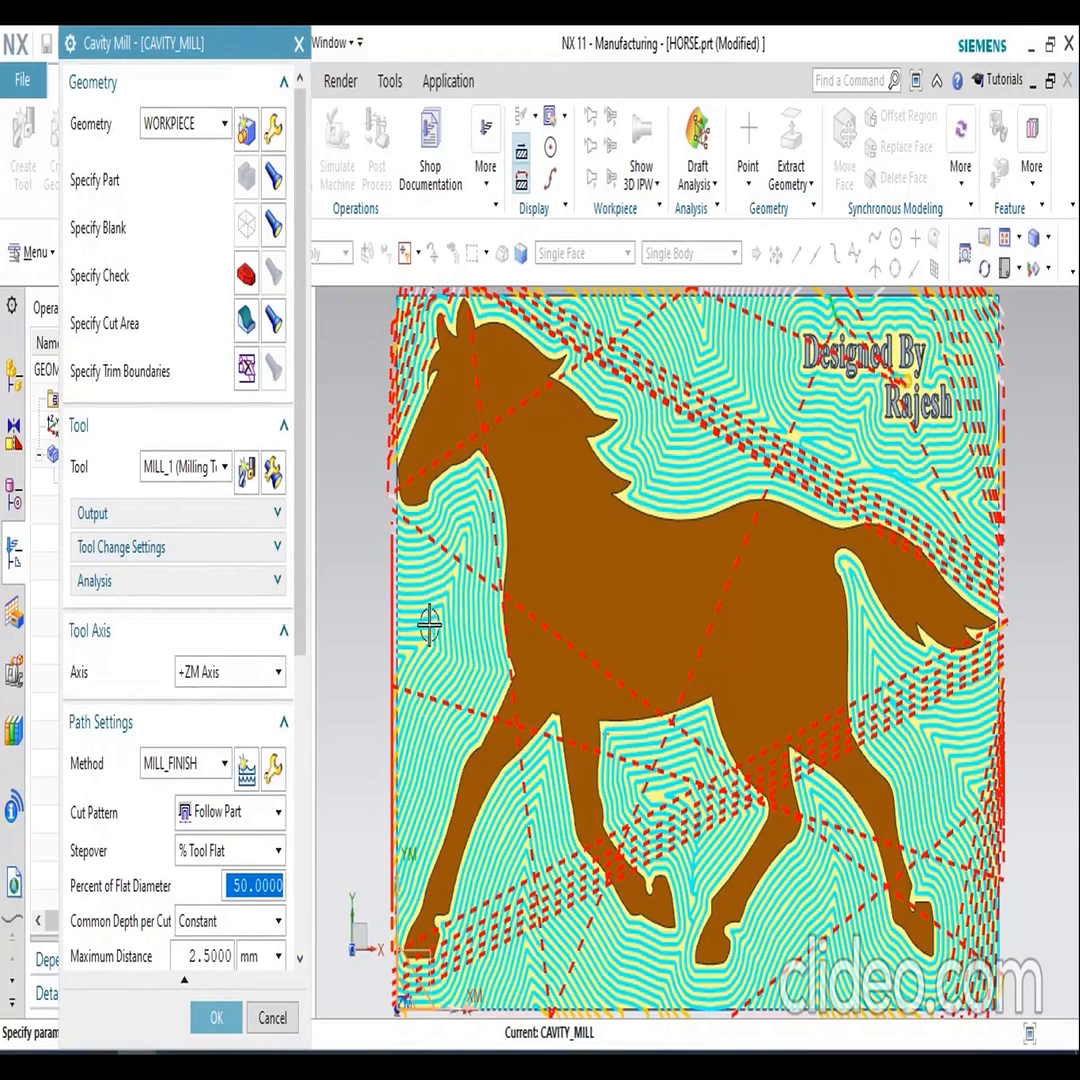
- Open the tool path verification and examine the generated path and tool around the horse relief at an oblique angle
{"action": "scroll", "coordinate": [212, 740], "scroll_direction": "down", "scroll_amount": 5}
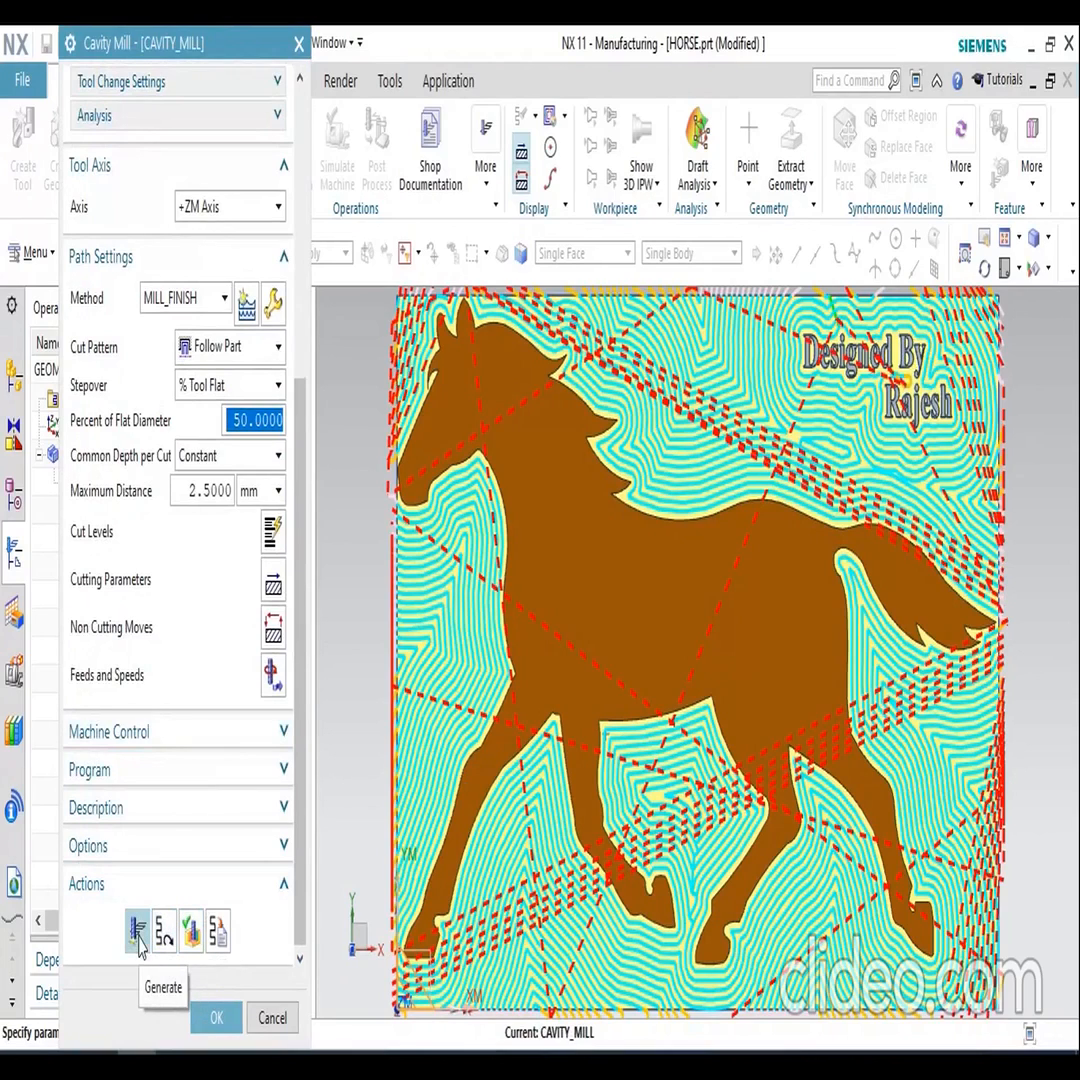
{"action": "left_click", "coordinate": [190, 930]}
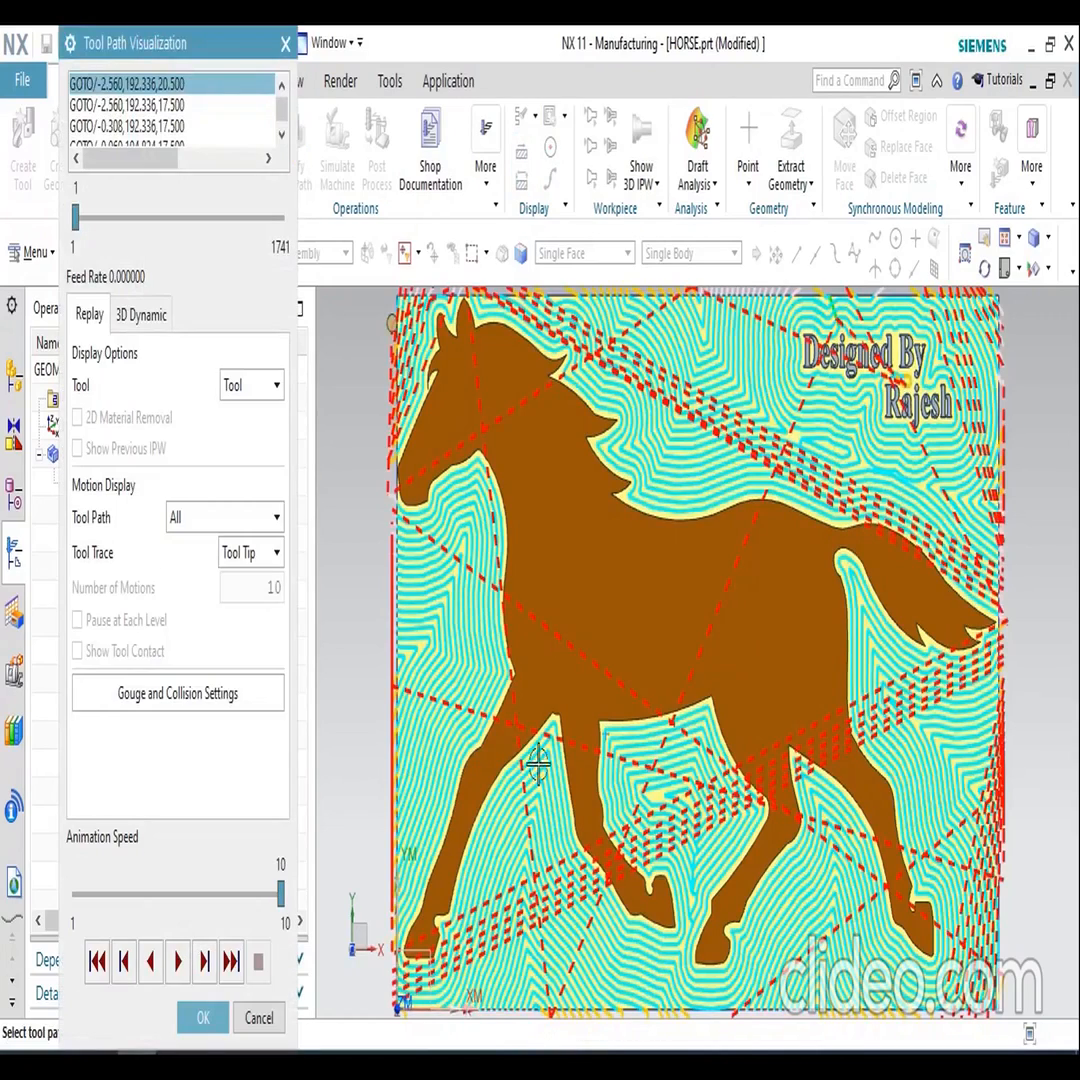
{"action": "middle_click_drag", "start_coordinate": [538, 763], "coordinate": [617, 643]}
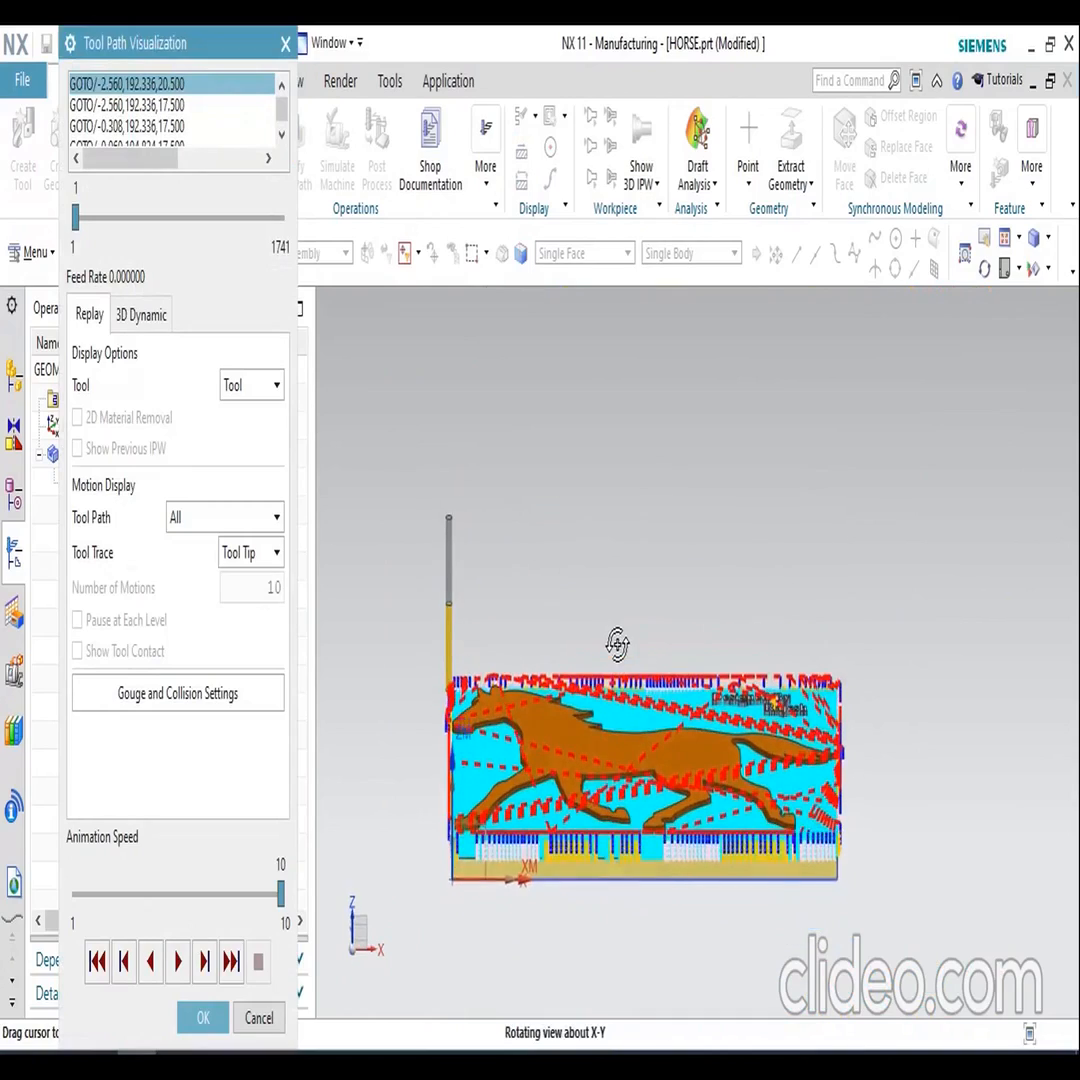
{"action": "scroll", "coordinate": [579, 875], "scroll_direction": "up", "scroll_amount": 4}
{"action": "scroll", "coordinate": [579, 885], "scroll_direction": "down", "scroll_amount": 3}
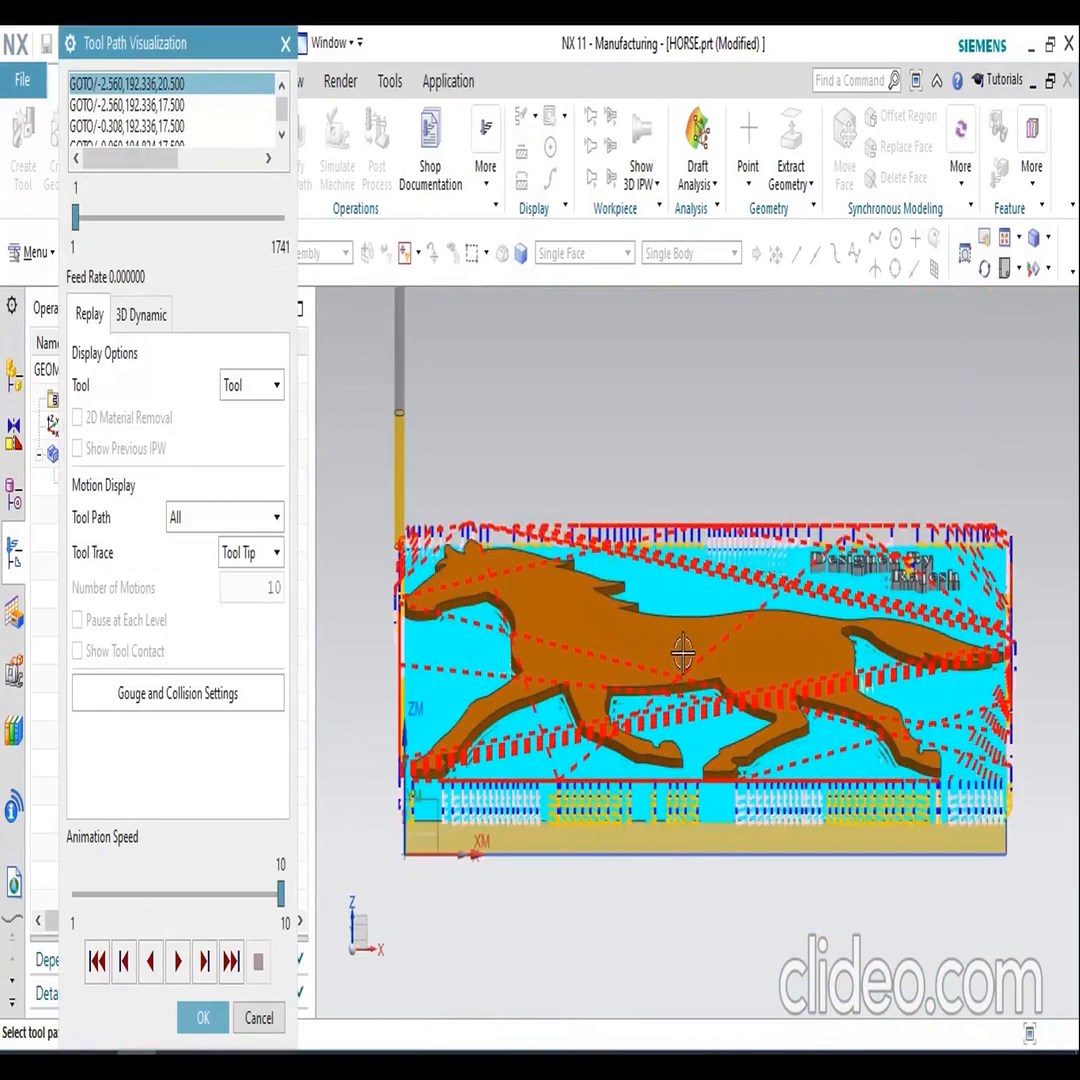
{"action": "middle_click_drag", "start_coordinate": [682, 655], "coordinate": [682, 677]}
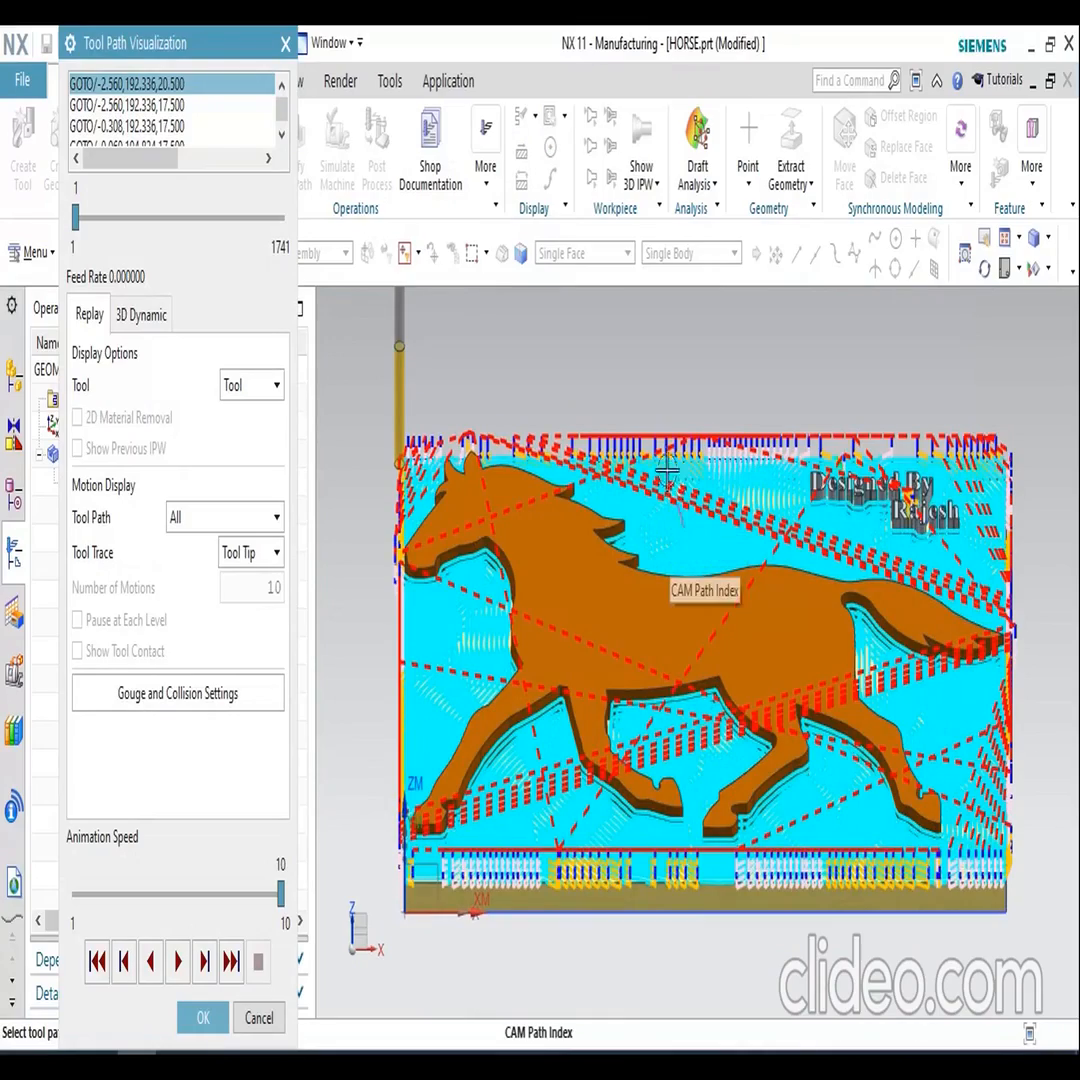
- Examine the replayed tool path closely around the horse's mane, head and legs, and check the cut levels from the side
{"action": "scroll", "coordinate": [637, 447], "scroll_direction": "up", "scroll_amount": 5}
{"action": "scroll", "coordinate": [637, 447], "scroll_direction": "down", "scroll_amount": 5}
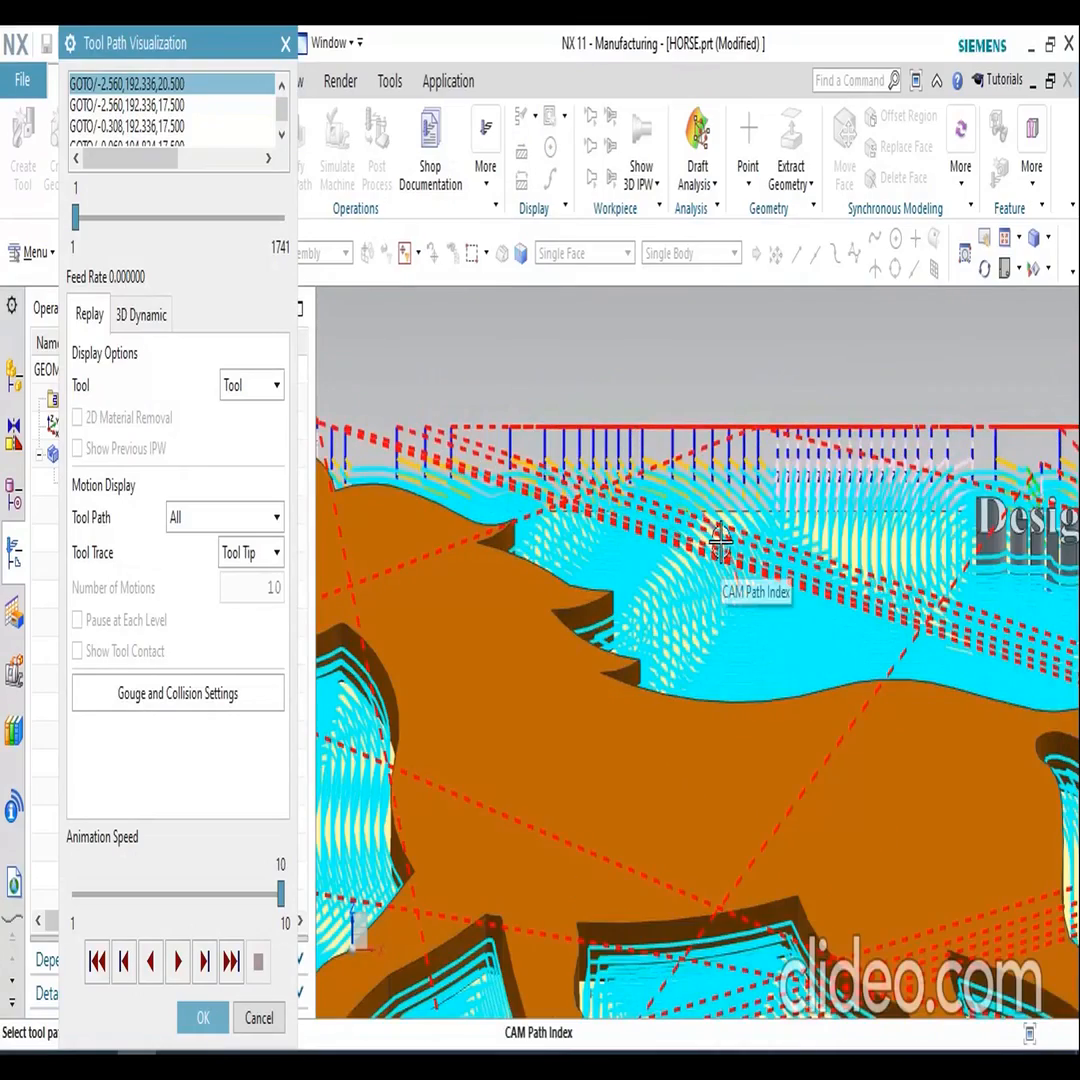
{"action": "scroll", "coordinate": [569, 412], "scroll_direction": "down", "scroll_amount": 5}
{"action": "scroll", "coordinate": [418, 626], "scroll_direction": "up", "scroll_amount": 5}
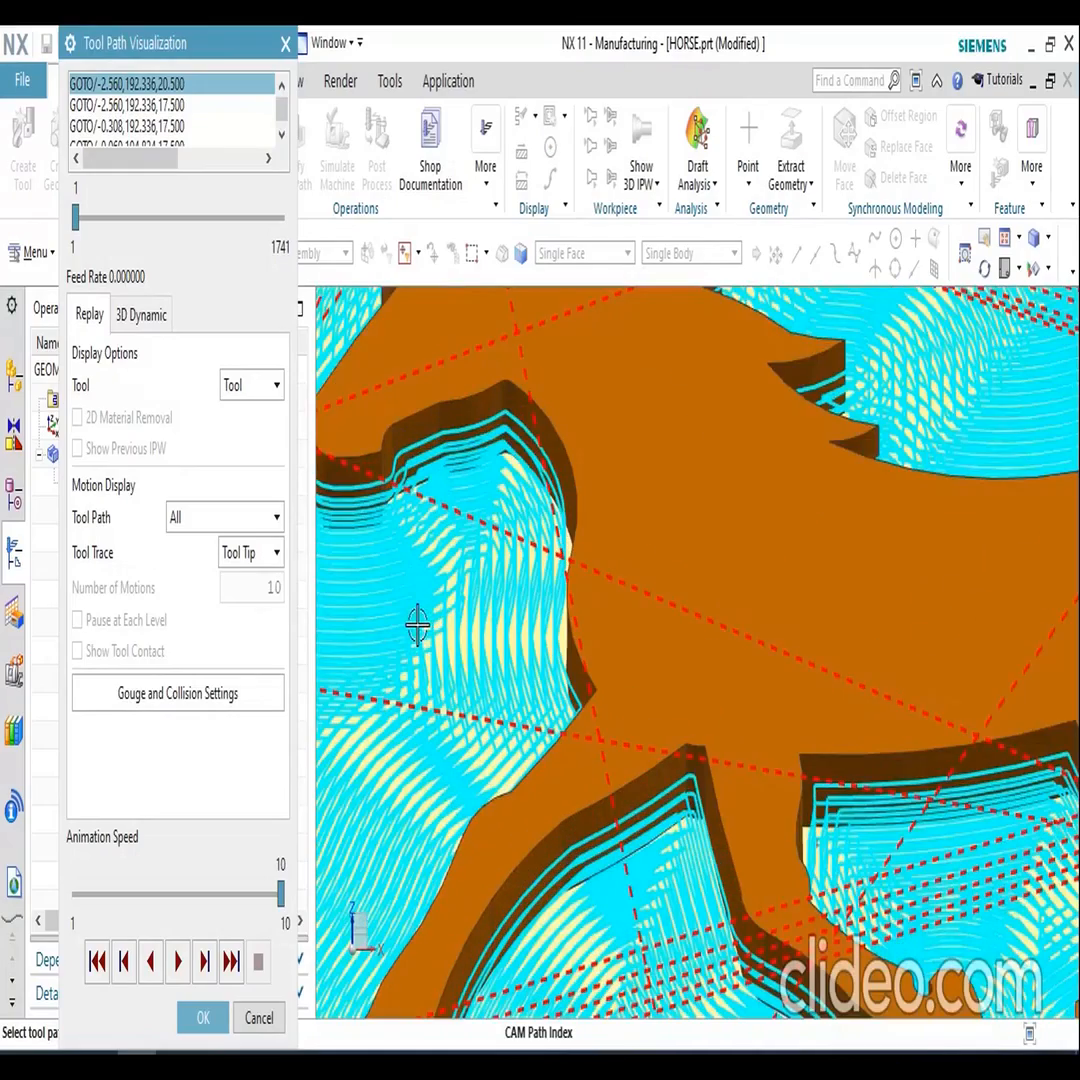
{"action": "scroll", "coordinate": [451, 621], "scroll_direction": "down", "scroll_amount": 5}
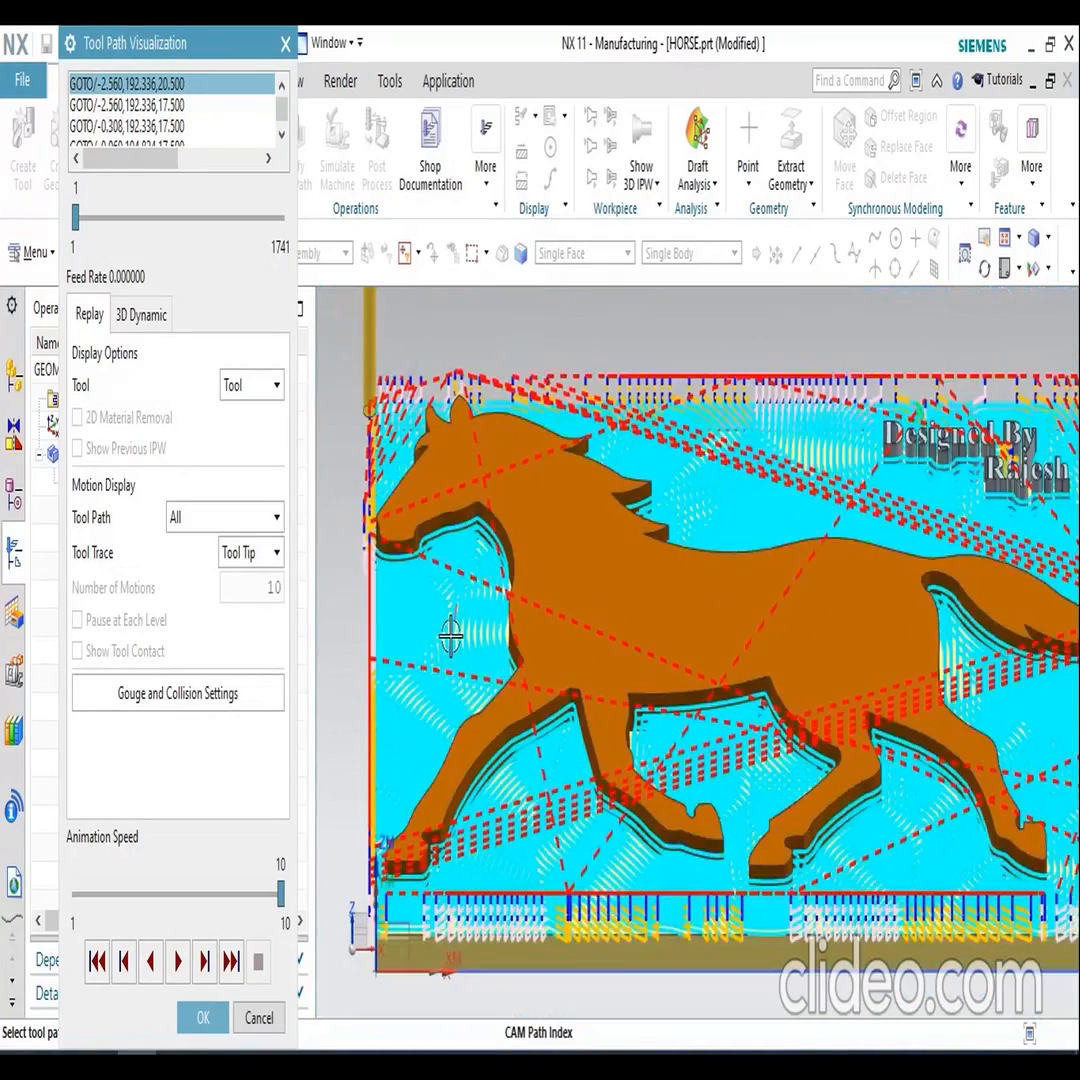
{"action": "middle_click_drag", "start_coordinate": [455, 638], "coordinate": [553, 724]}
{"action": "scroll", "coordinate": [455, 604], "scroll_direction": "up", "scroll_amount": 5}
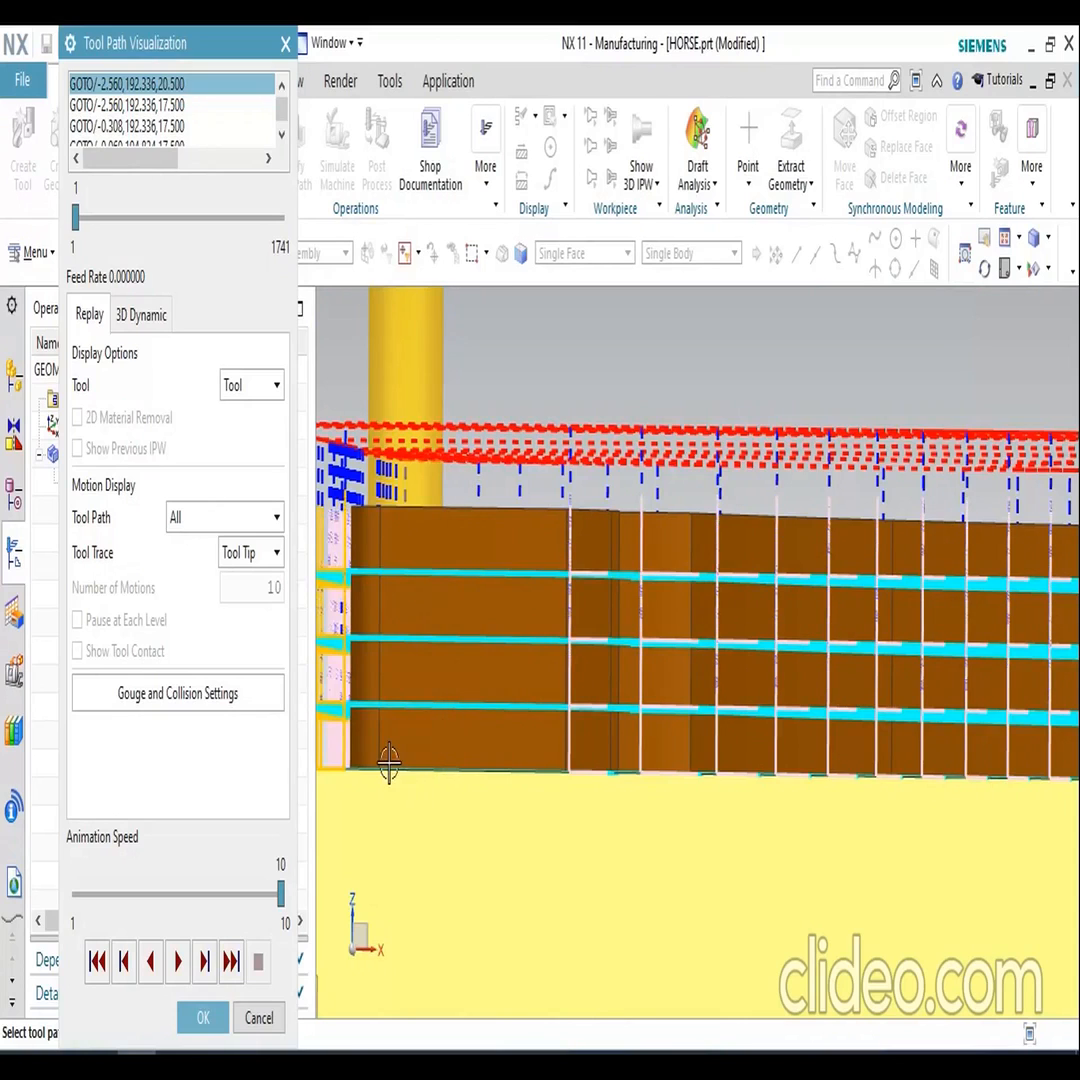
{"action": "scroll", "coordinate": [389, 763], "scroll_direction": "down", "scroll_amount": 5}
{"action": "middle_click_drag", "start_coordinate": [389, 763], "coordinate": [511, 666]}
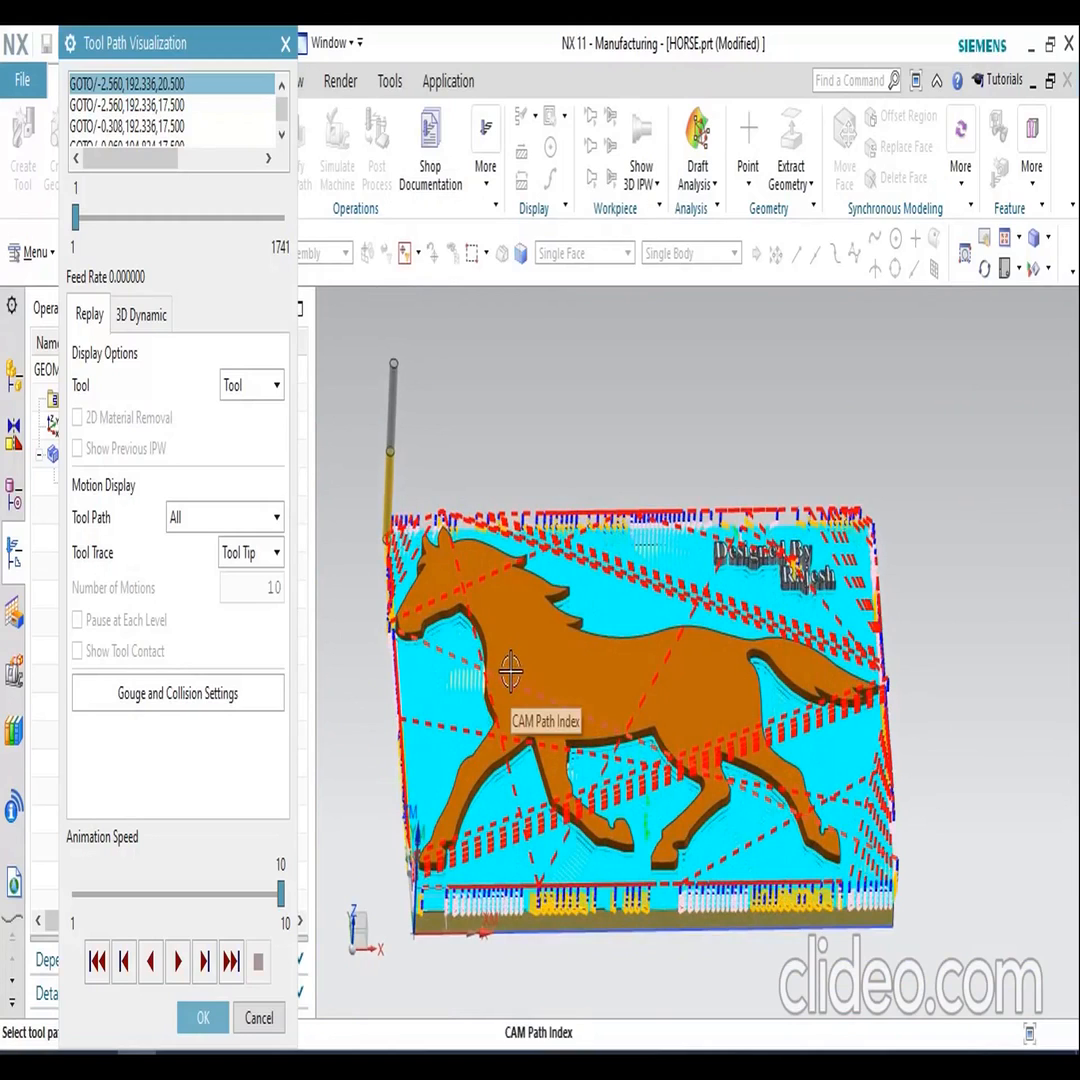
- Switch the verification to 3D Dynamic and play the material removal simulation at animation speed 6
{"action": "left_click", "coordinate": [145, 316]}
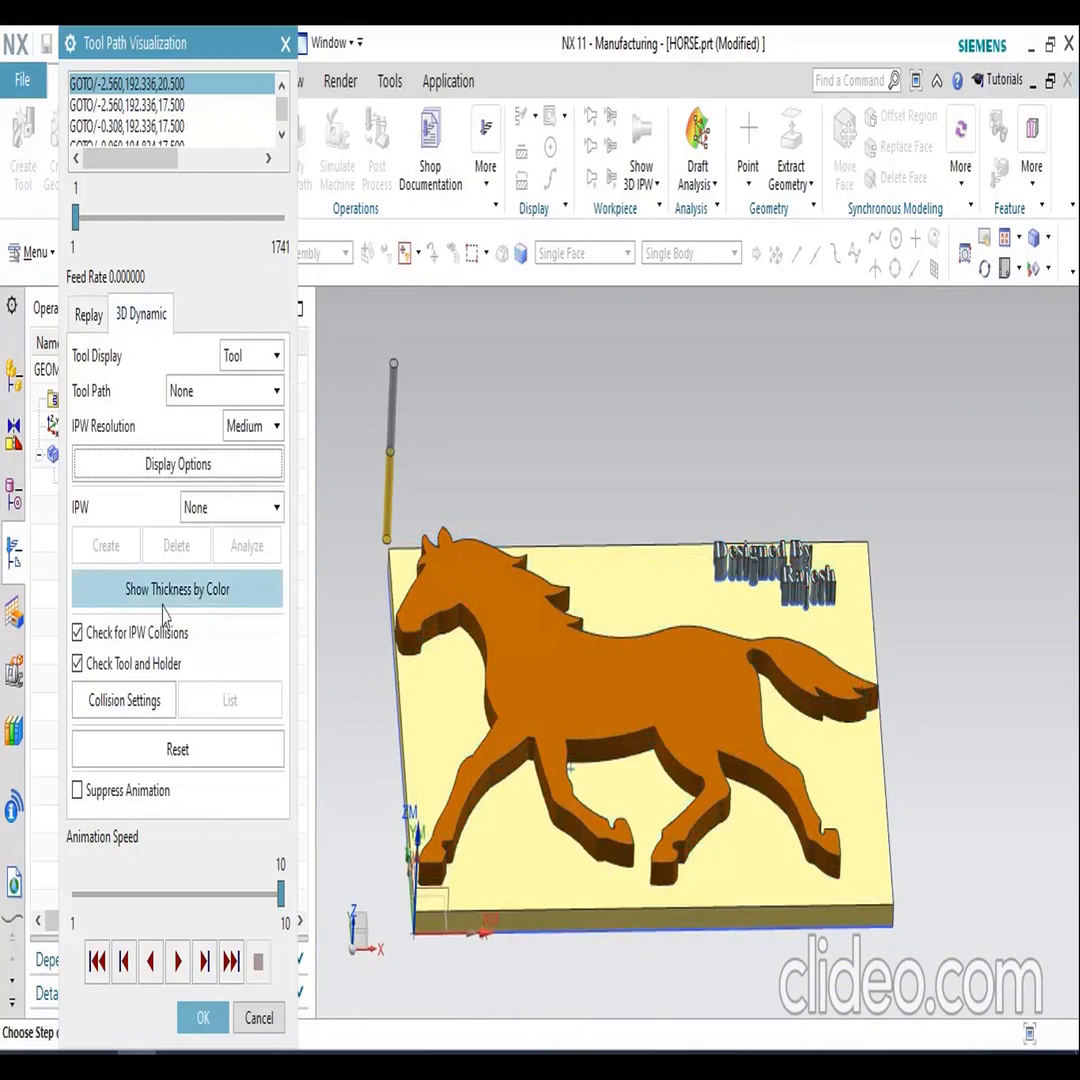
{"action": "left_click", "coordinate": [233, 591]}
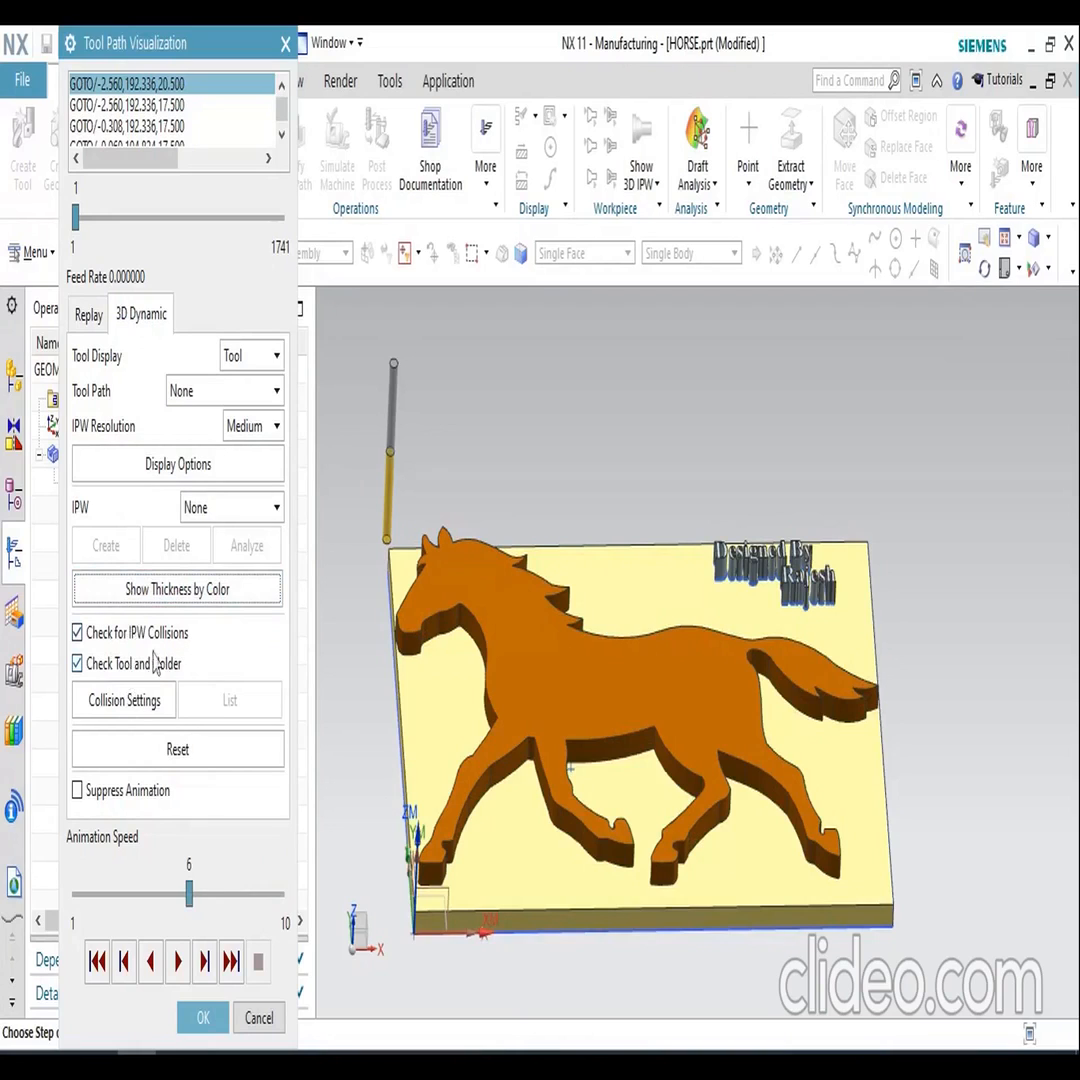
{"action": "left_click", "coordinate": [177, 962]}
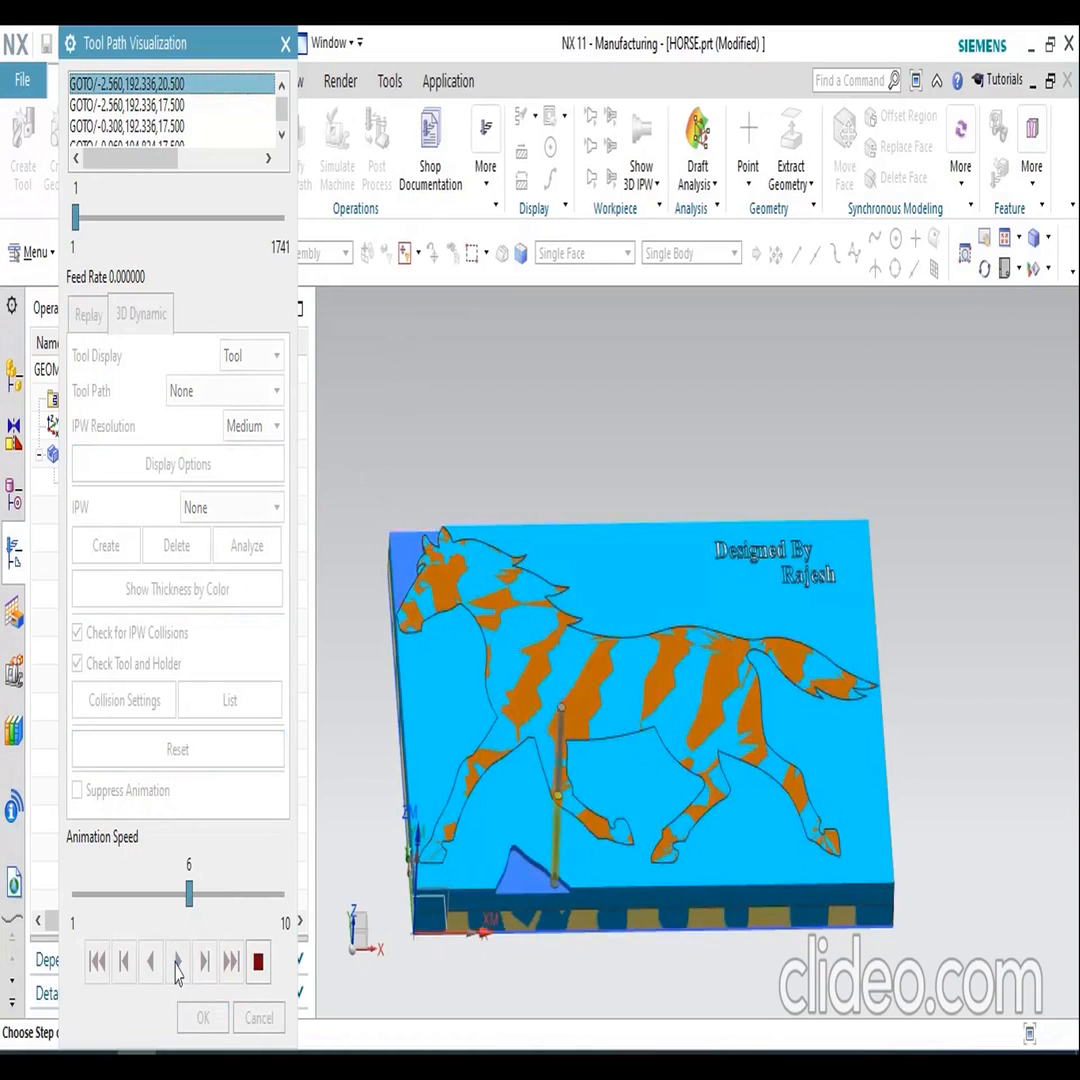
- Slow the running material removal simulation to animation speed 2, and raise it to 6 after watching the first passes
{"action": "left_click_drag", "start_coordinate": [189, 893], "coordinate": [144, 893]}
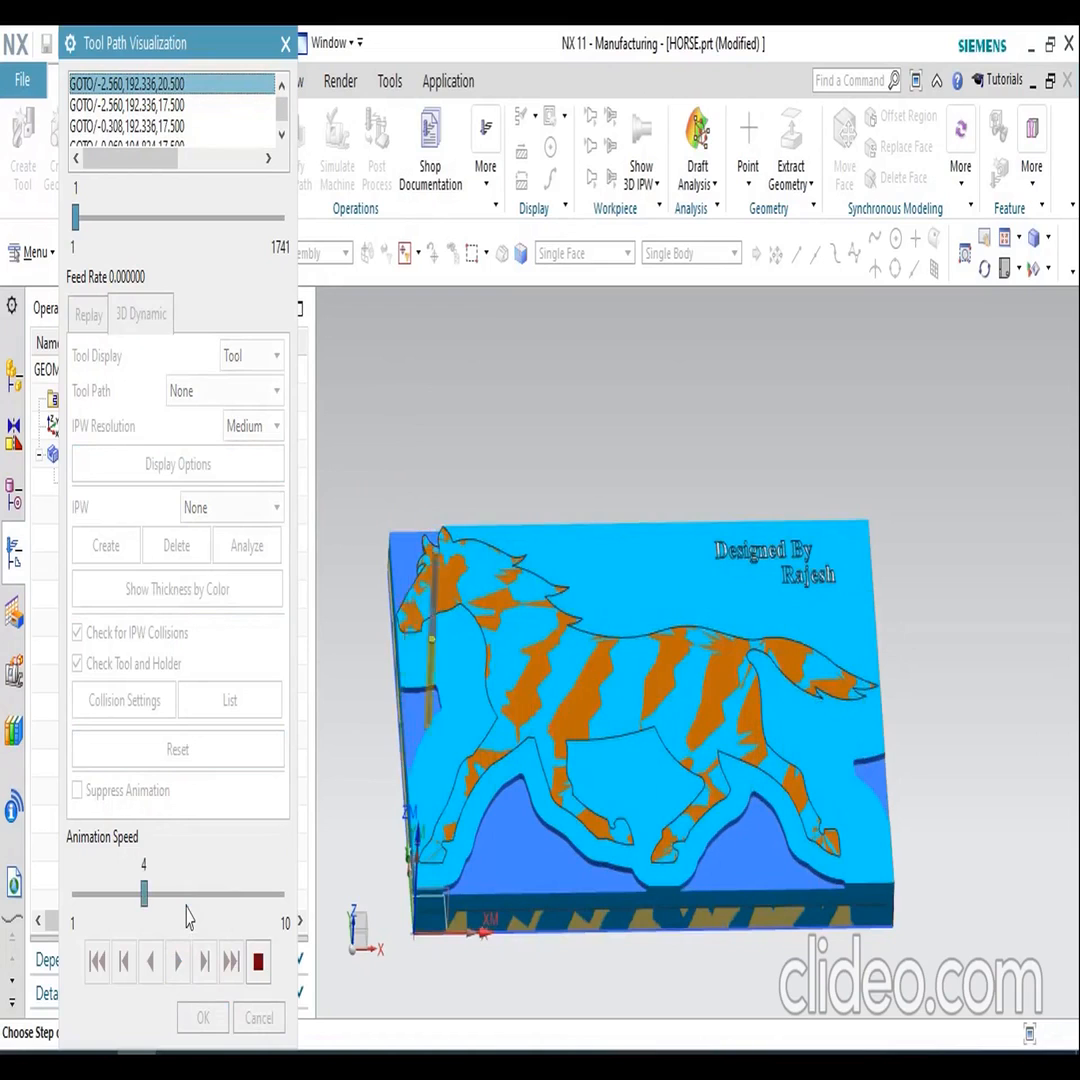
{"action": "key", "text": "Left"}
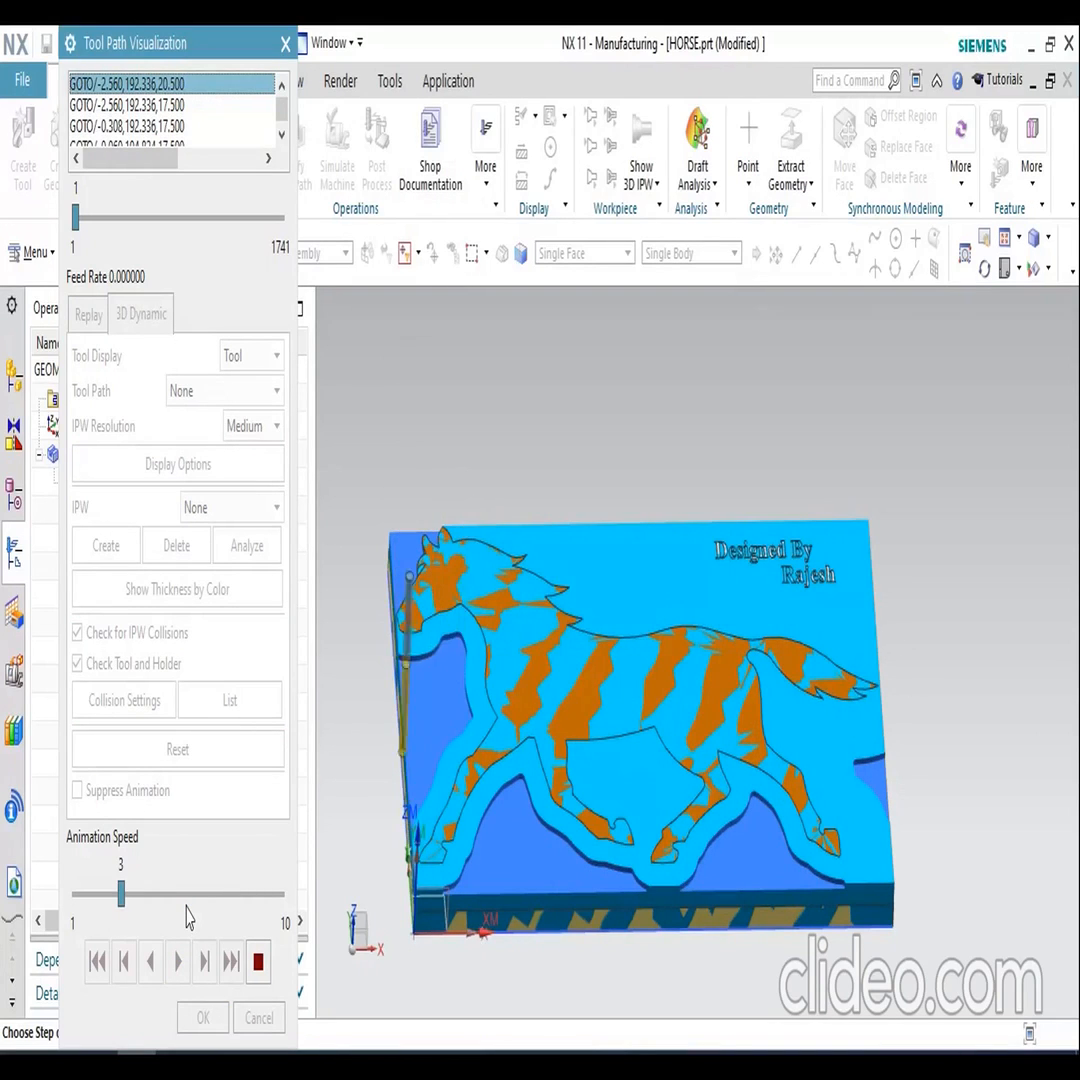
{"action": "key", "text": "Left"}
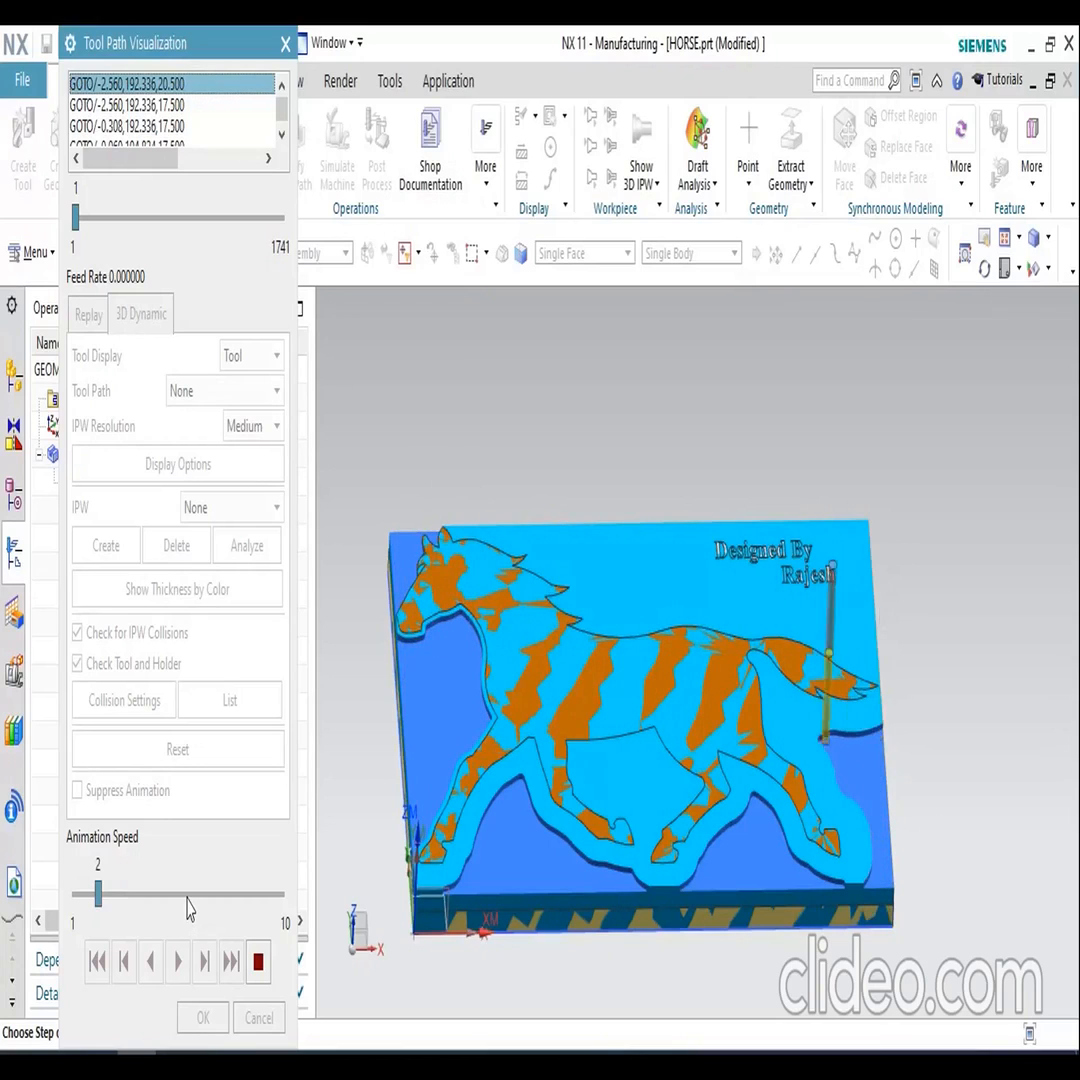
{"action": "left_click", "coordinate": [188, 897]}
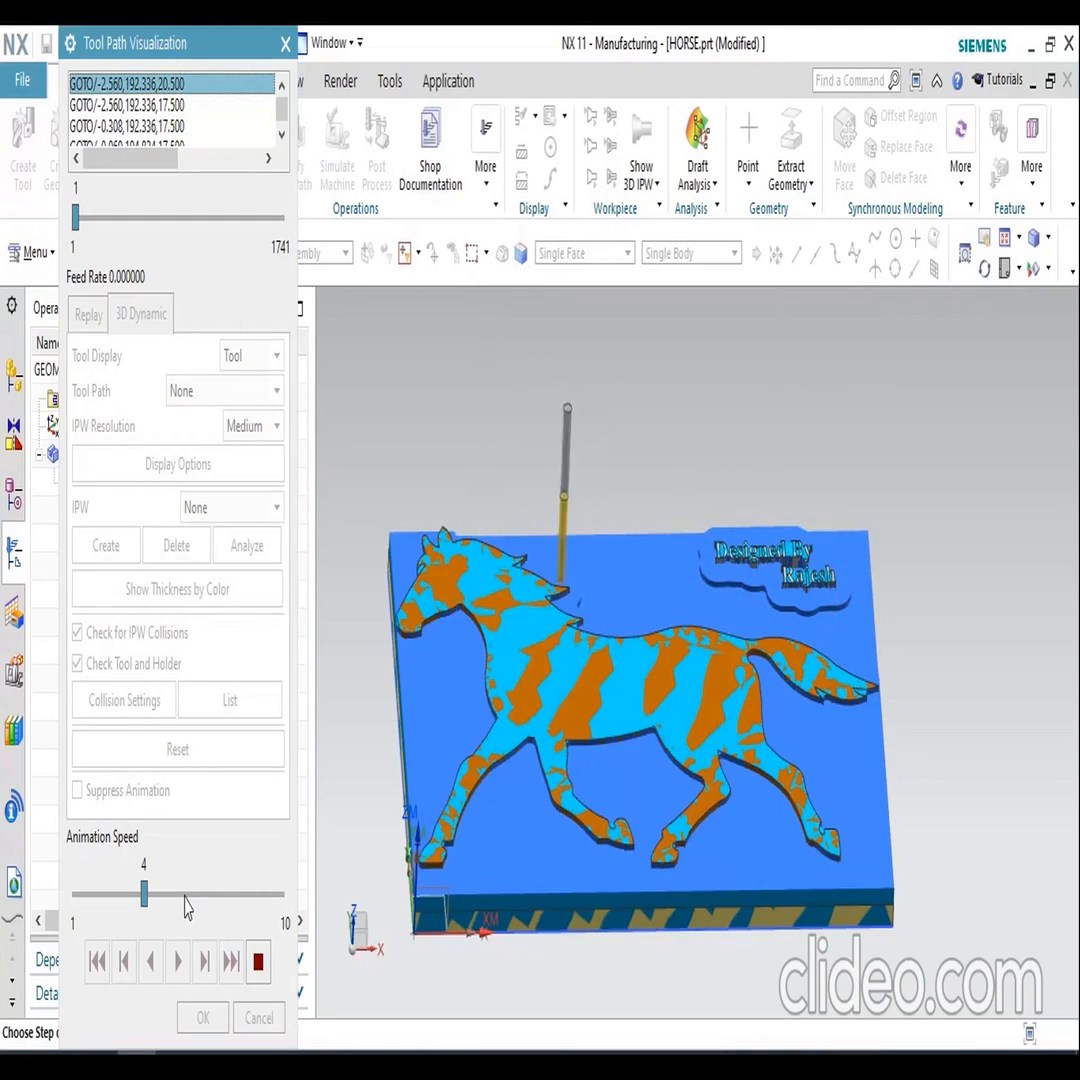
{"action": "left_click", "coordinate": [184, 895]}
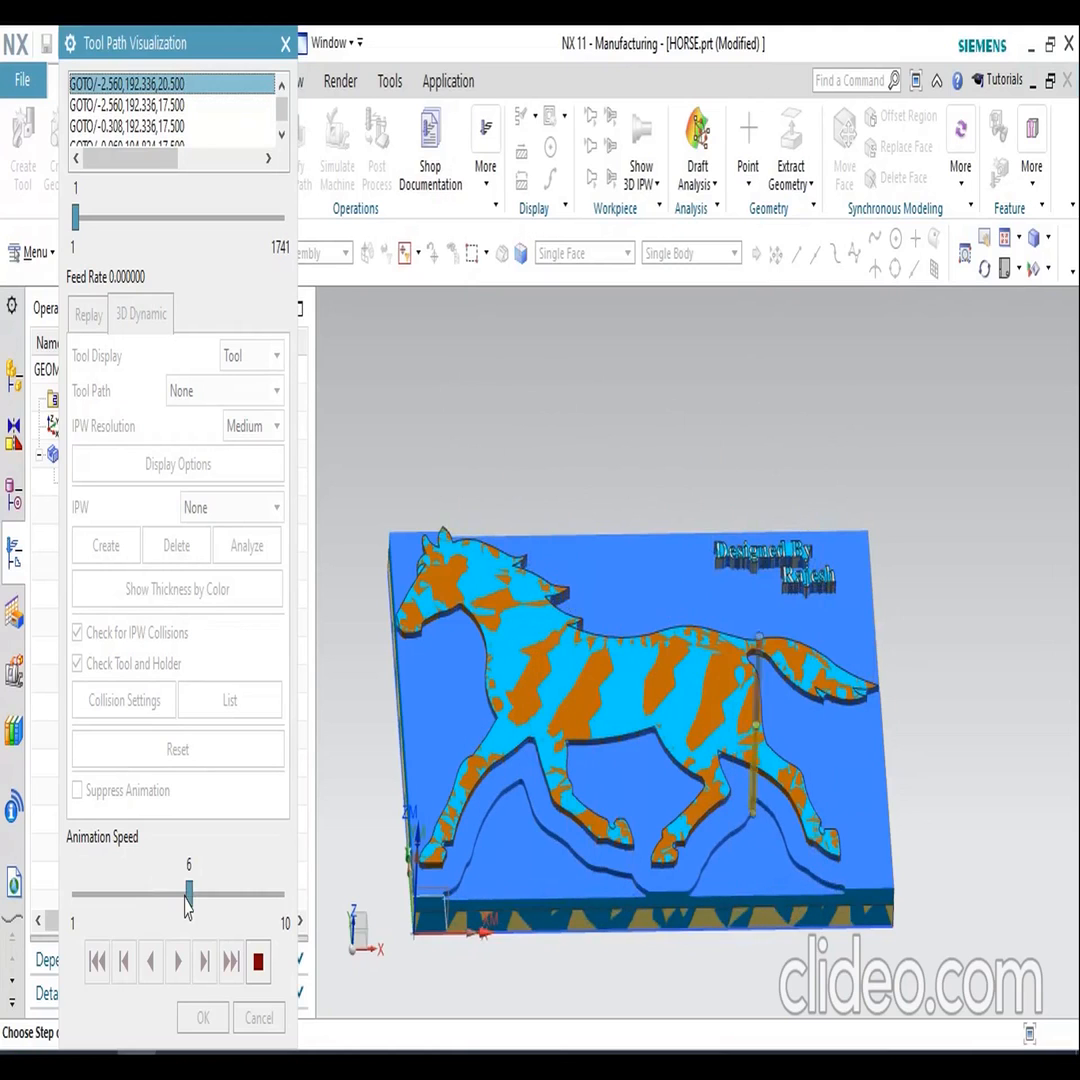
- Watch the material removal around the horse's legs and across the plate, and raise the animation speed to 8
{"action": "scroll", "coordinate": [445, 938], "scroll_direction": "up", "scroll_amount": 4}
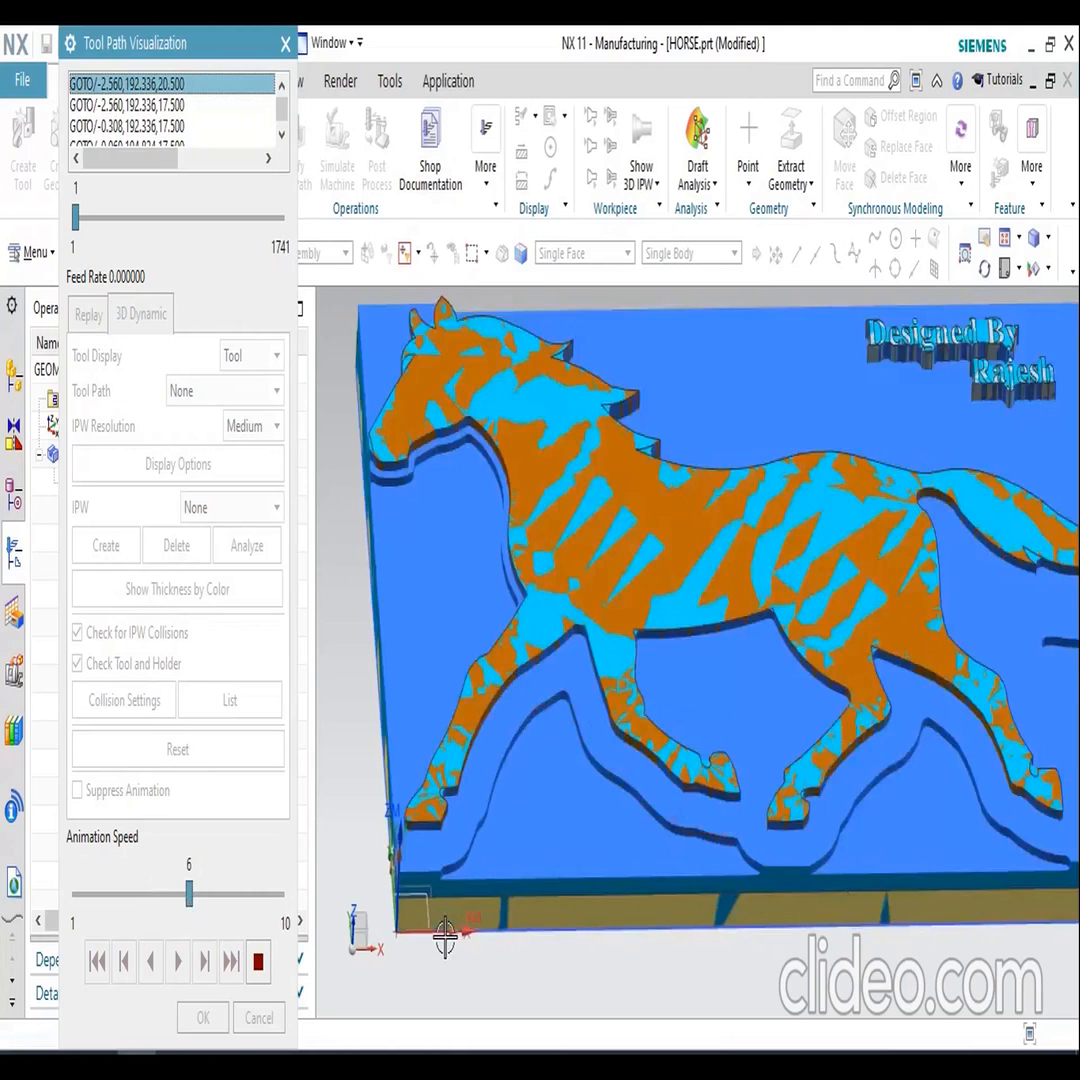
{"action": "scroll", "coordinate": [445, 938], "scroll_direction": "up", "scroll_amount": 5}
{"action": "scroll", "coordinate": [450, 900], "scroll_direction": "down", "scroll_amount": 3}
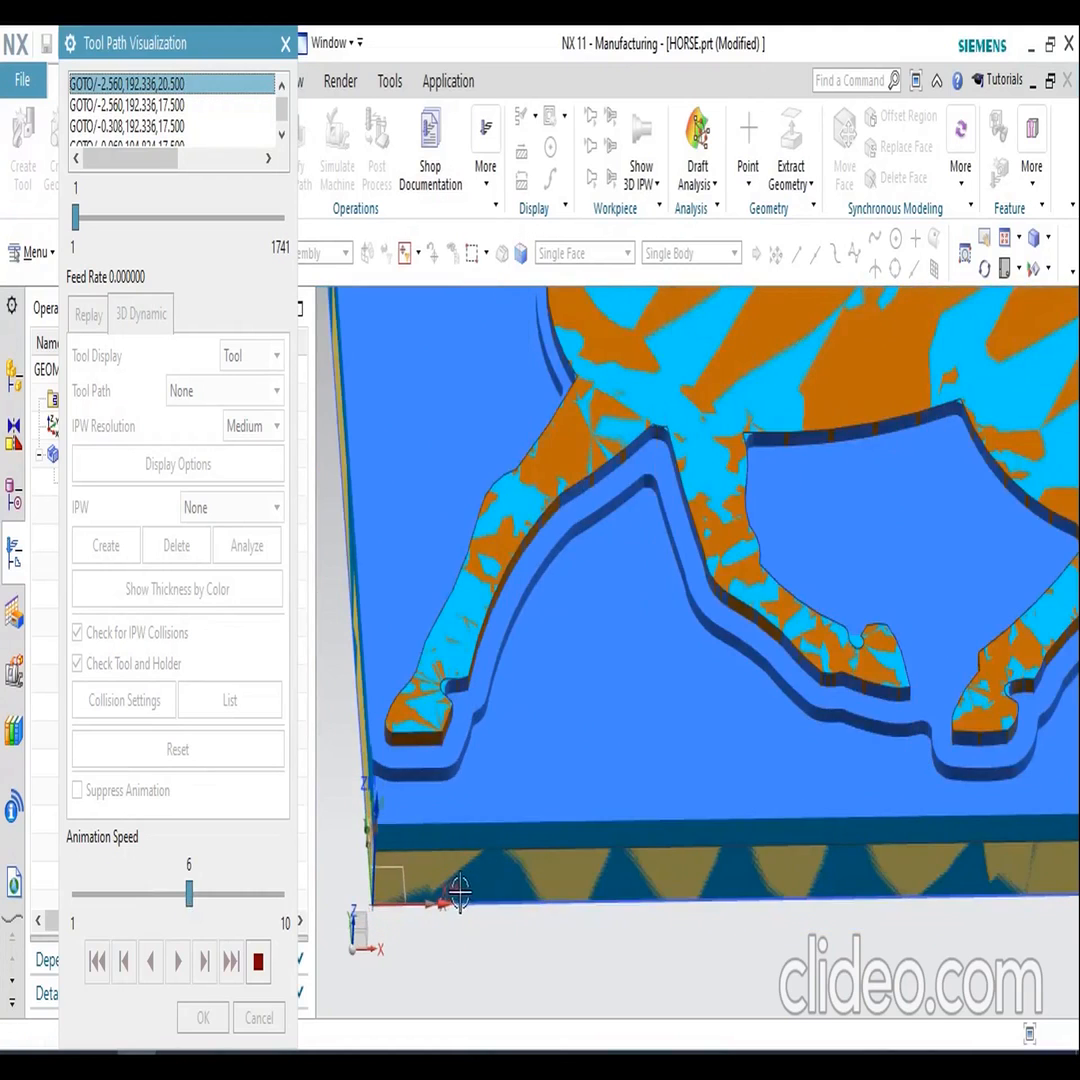
{"action": "scroll", "coordinate": [424, 835], "scroll_direction": "down", "scroll_amount": 2}
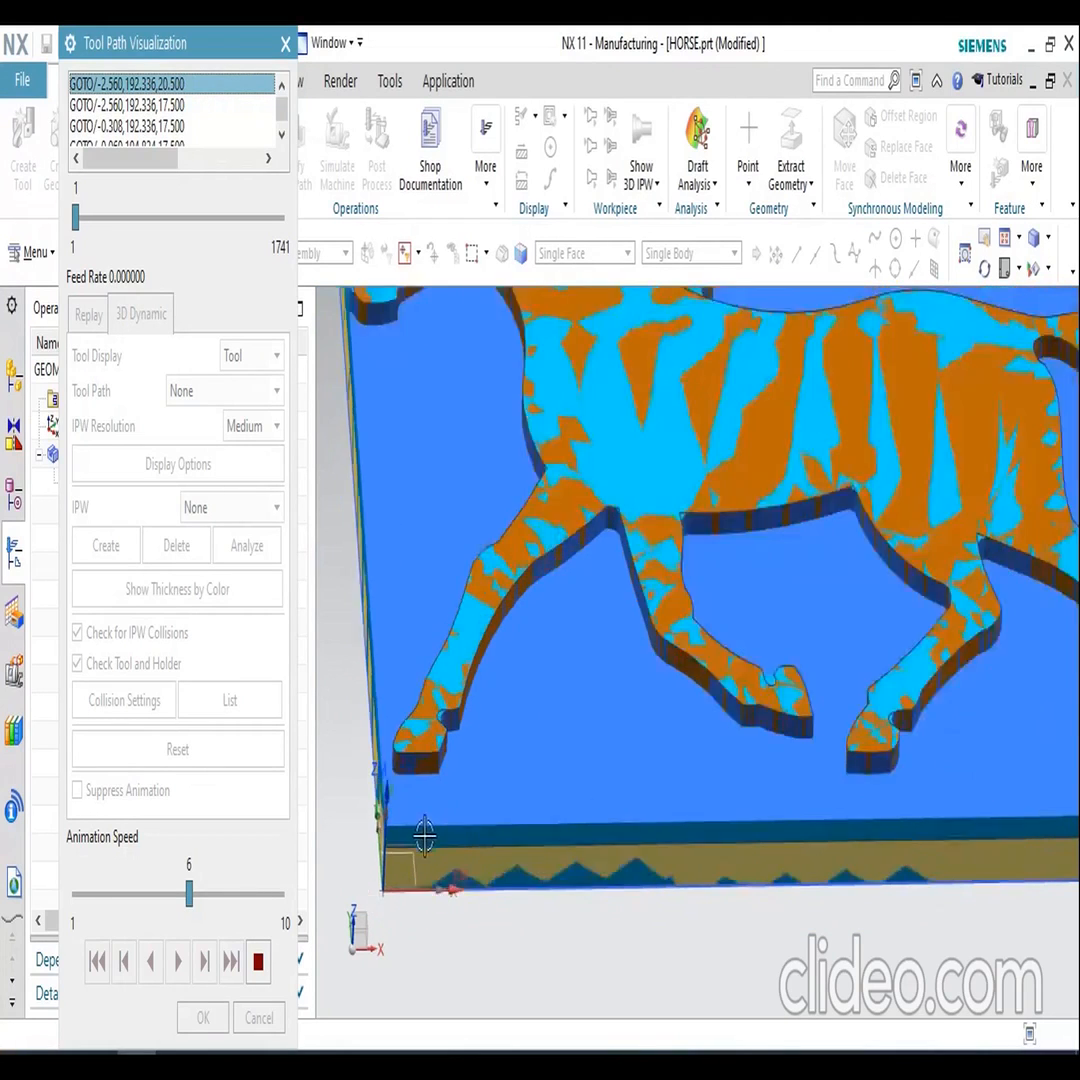
{"action": "scroll", "coordinate": [424, 835], "scroll_direction": "down", "scroll_amount": 3}
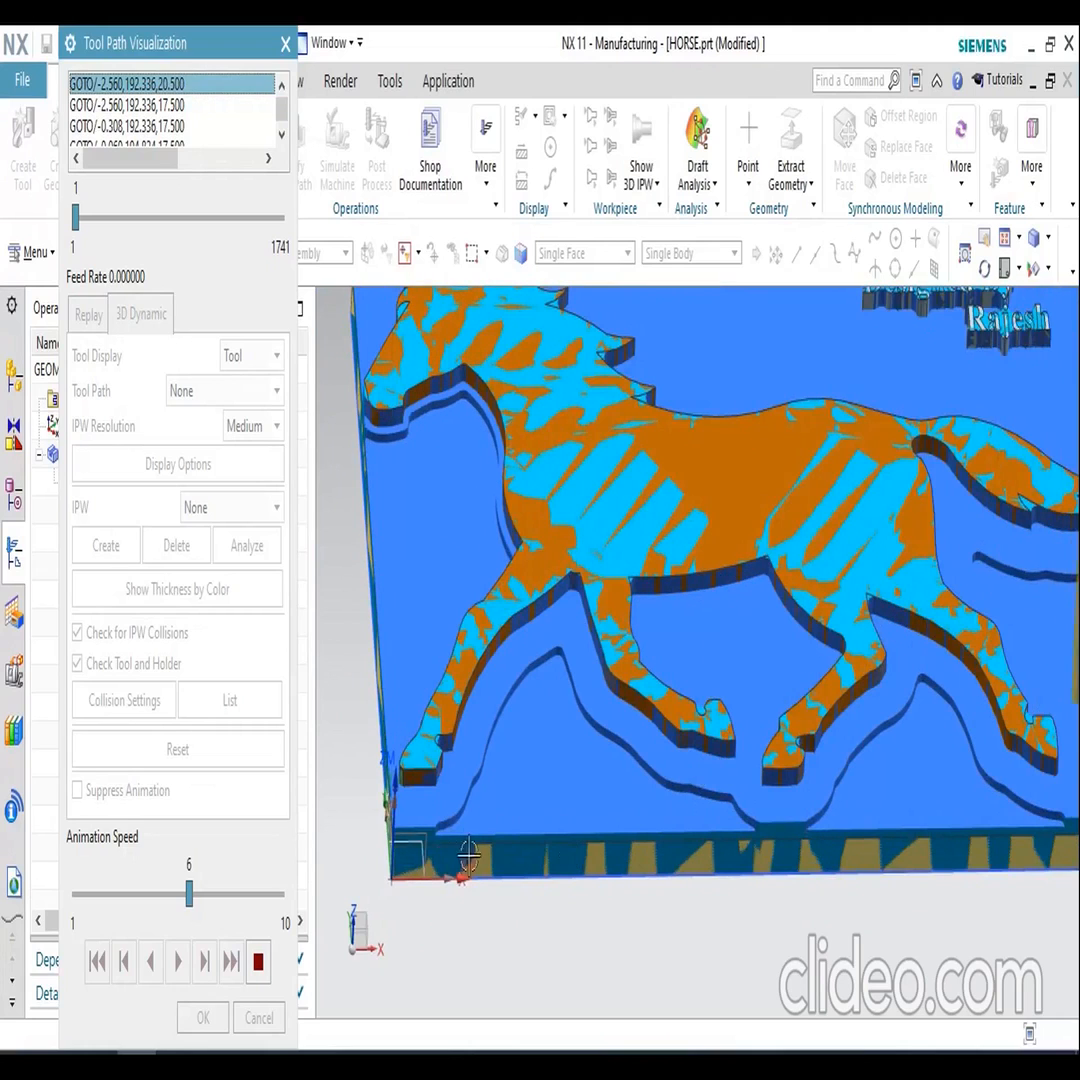
{"action": "scroll", "coordinate": [468, 855], "scroll_direction": "down", "scroll_amount": 3}
{"action": "scroll", "coordinate": [468, 855], "scroll_direction": "up", "scroll_amount": 1}
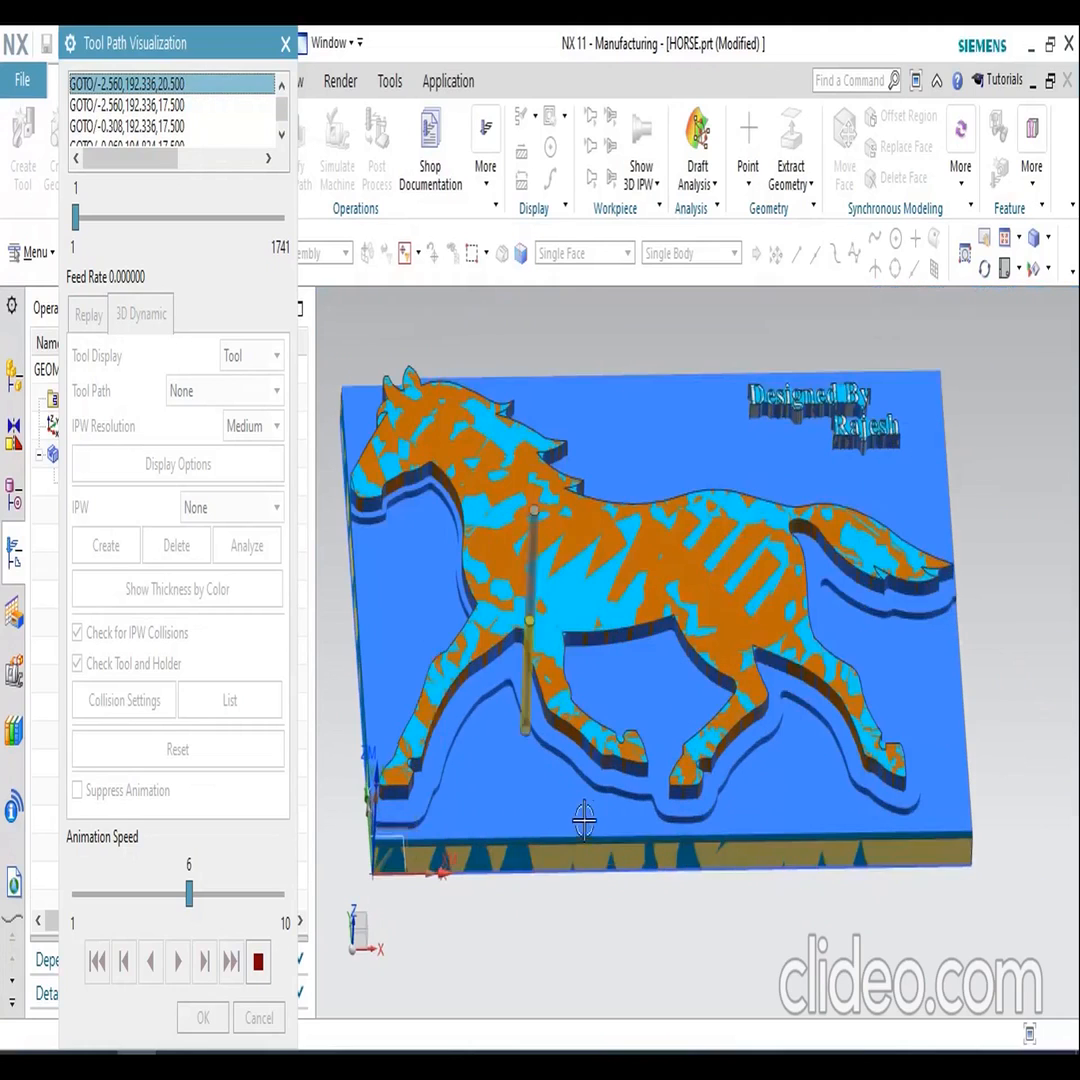
{"action": "left_click", "coordinate": [224, 896]}
{"action": "left_click", "coordinate": [234, 896]}
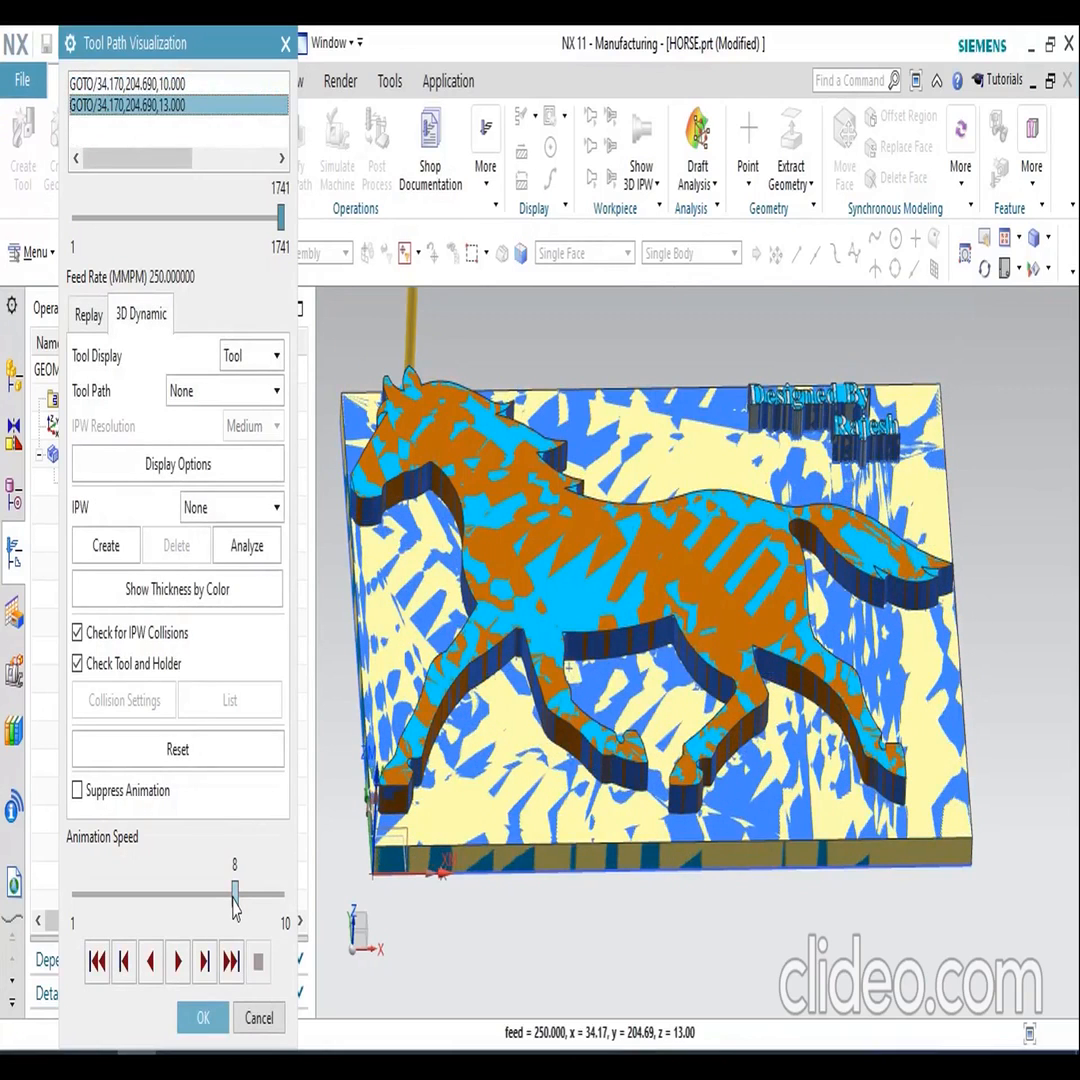
- Inspect the simulated machining result closely along the horse's mane and around the raised lettering
{"action": "middle_click_drag", "start_coordinate": [797, 563], "coordinate": [787, 748]}
{"action": "scroll", "coordinate": [698, 432], "scroll_direction": "up", "scroll_amount": 3}
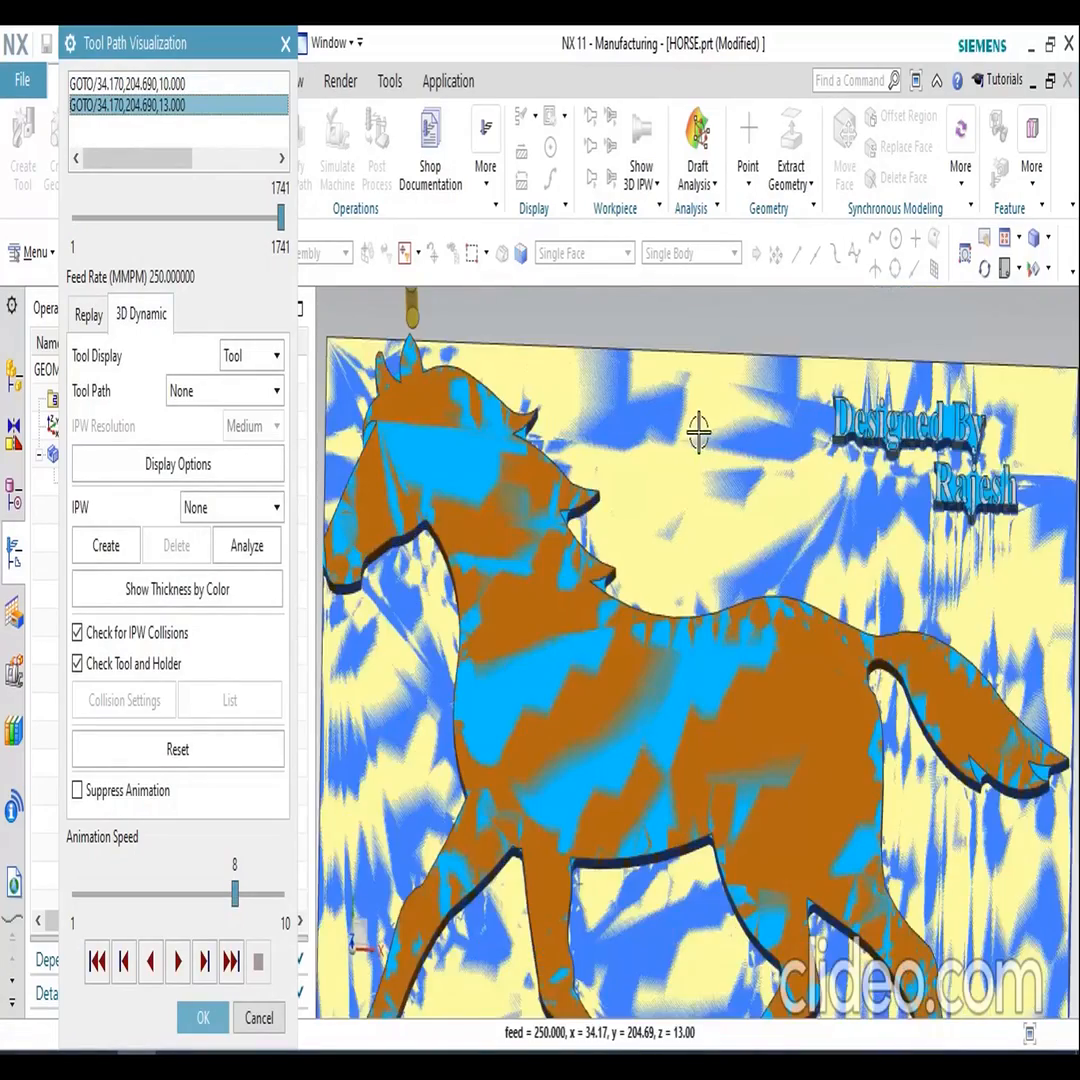
{"action": "scroll", "coordinate": [625, 503], "scroll_direction": "up", "scroll_amount": 6}
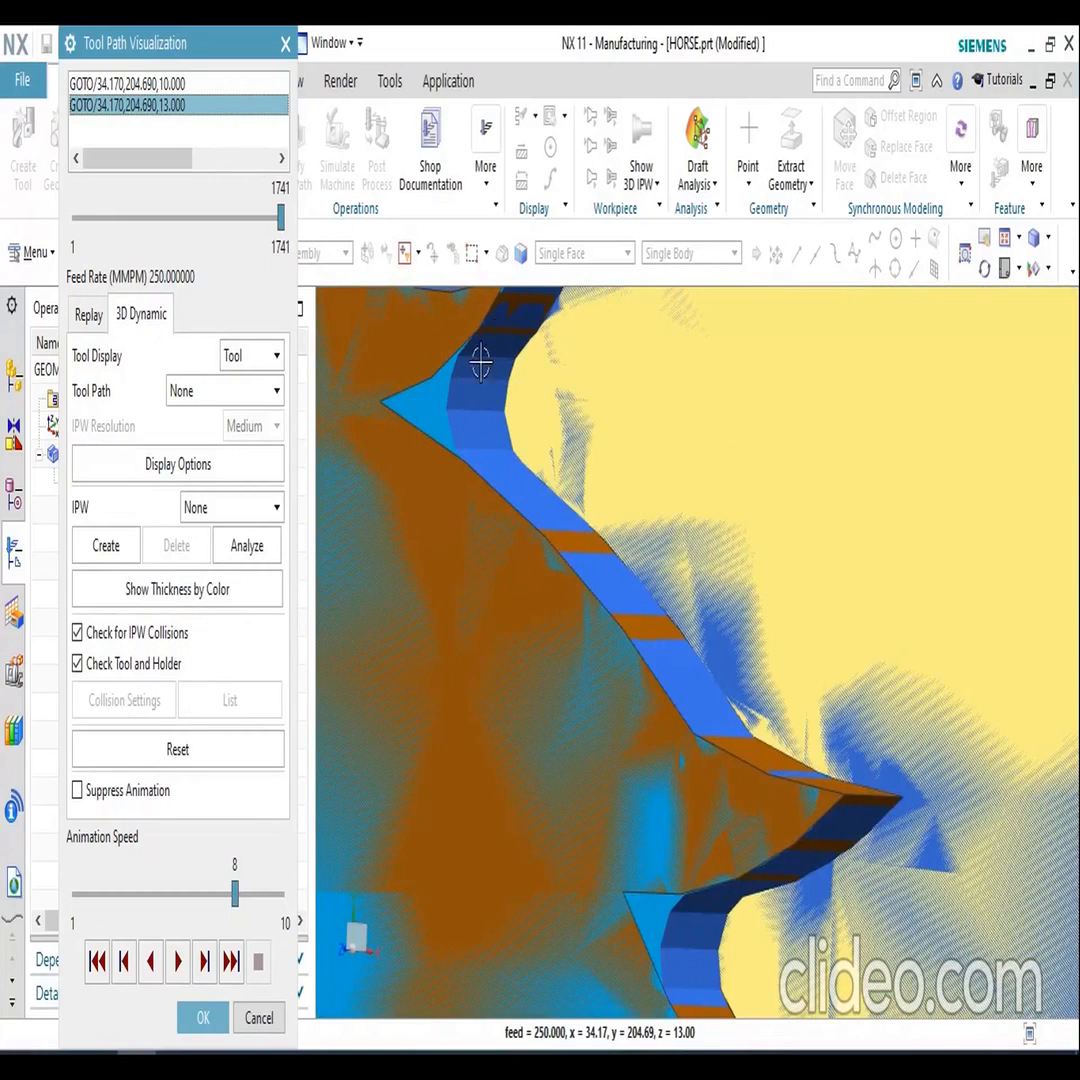
{"action": "scroll", "coordinate": [481, 362], "scroll_direction": "down", "scroll_amount": 3}
{"action": "scroll", "coordinate": [483, 396], "scroll_direction": "down", "scroll_amount": 6}
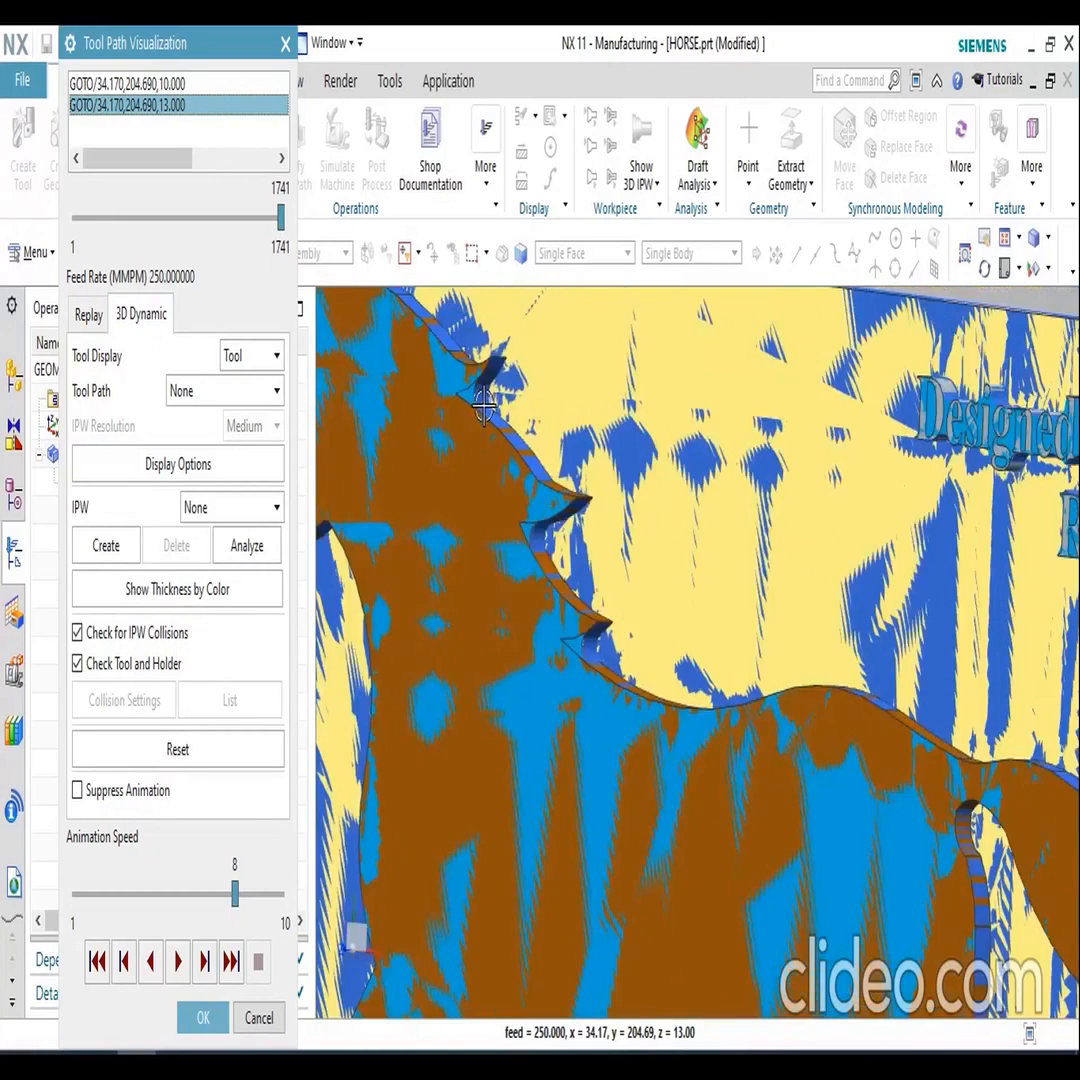
{"action": "scroll", "coordinate": [484, 393], "scroll_direction": "up", "scroll_amount": 6}
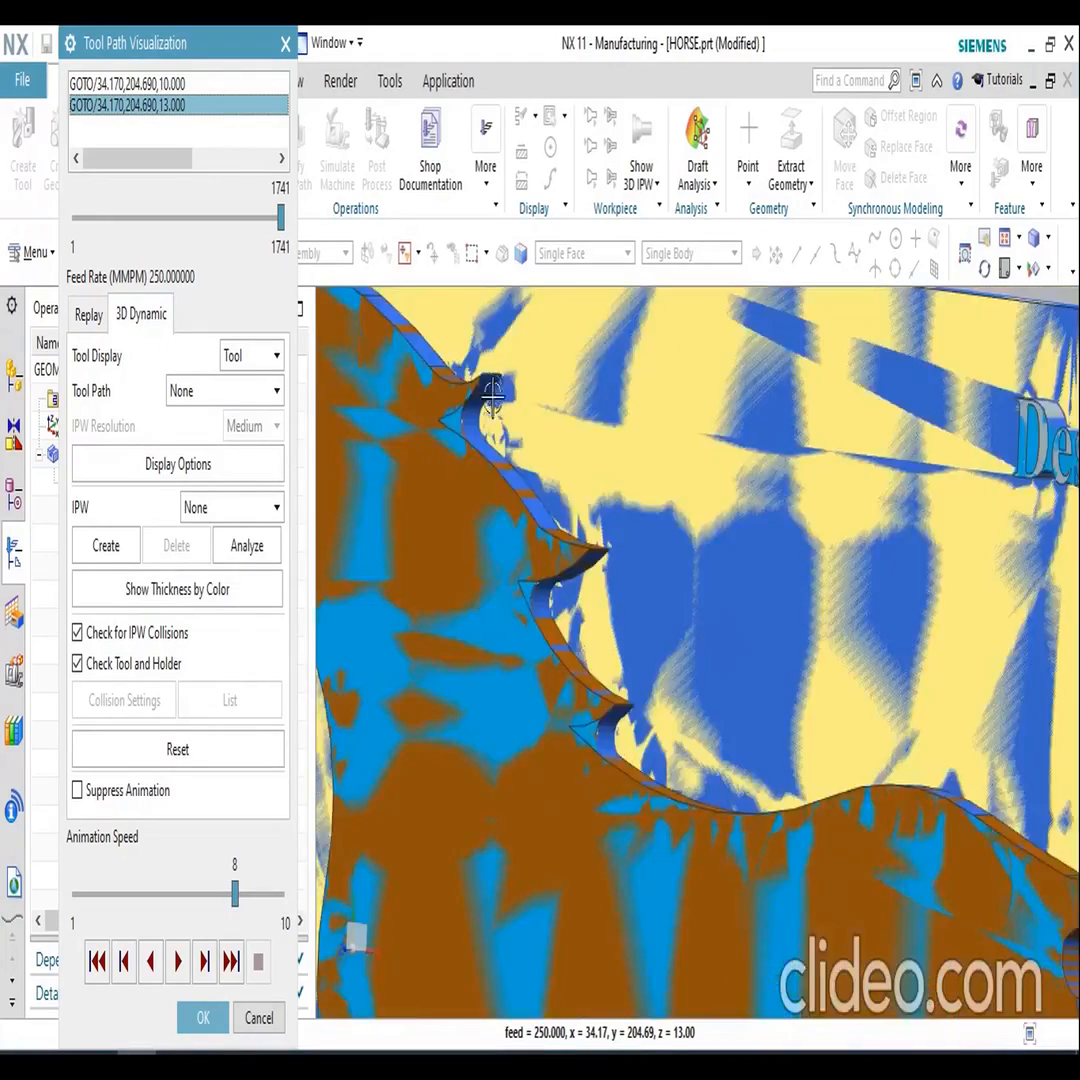
{"action": "scroll", "coordinate": [456, 460], "scroll_direction": "down", "scroll_amount": 8}
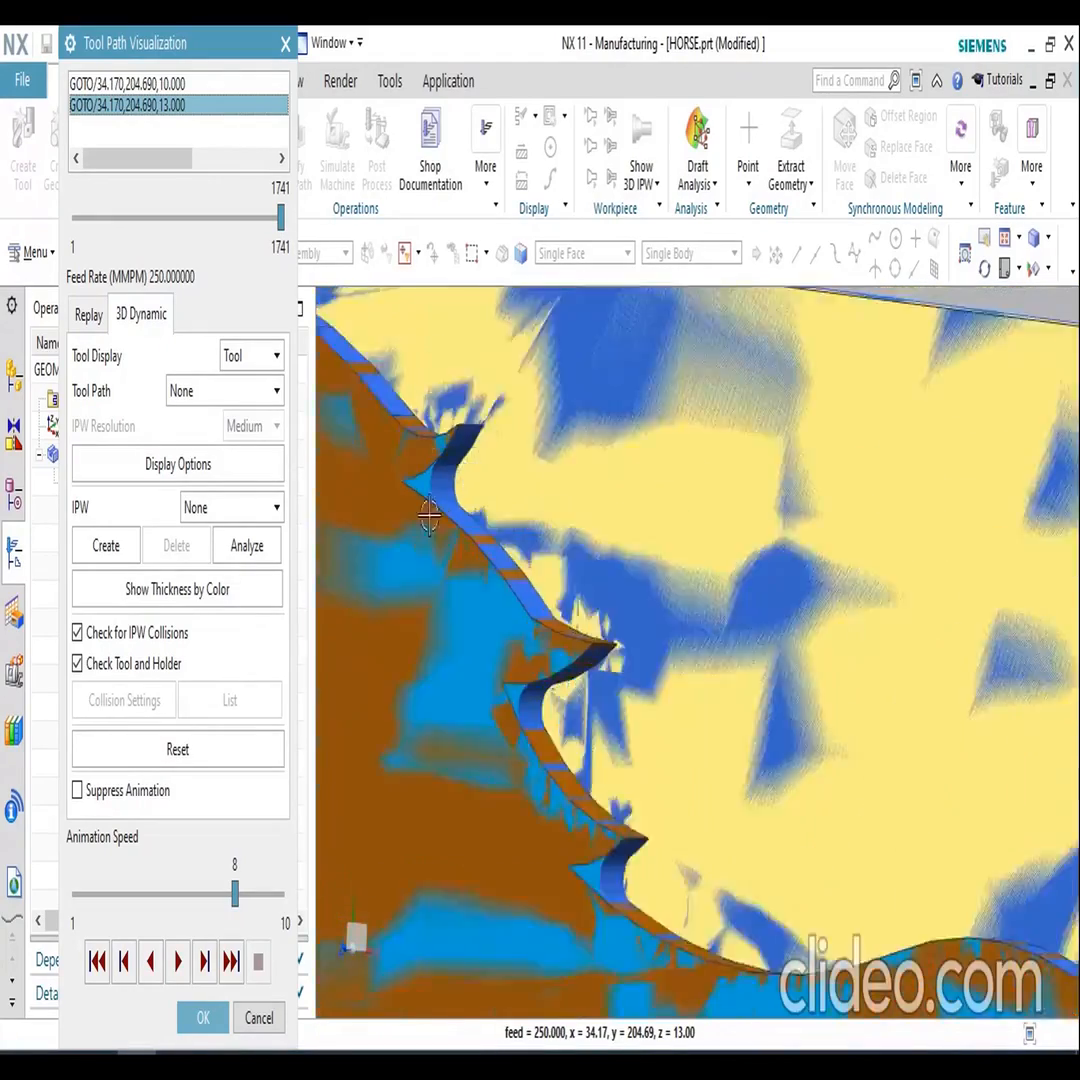
{"action": "scroll", "coordinate": [610, 565], "scroll_direction": "up", "scroll_amount": 6}
{"action": "scroll", "coordinate": [617, 570], "scroll_direction": "up", "scroll_amount": 2}
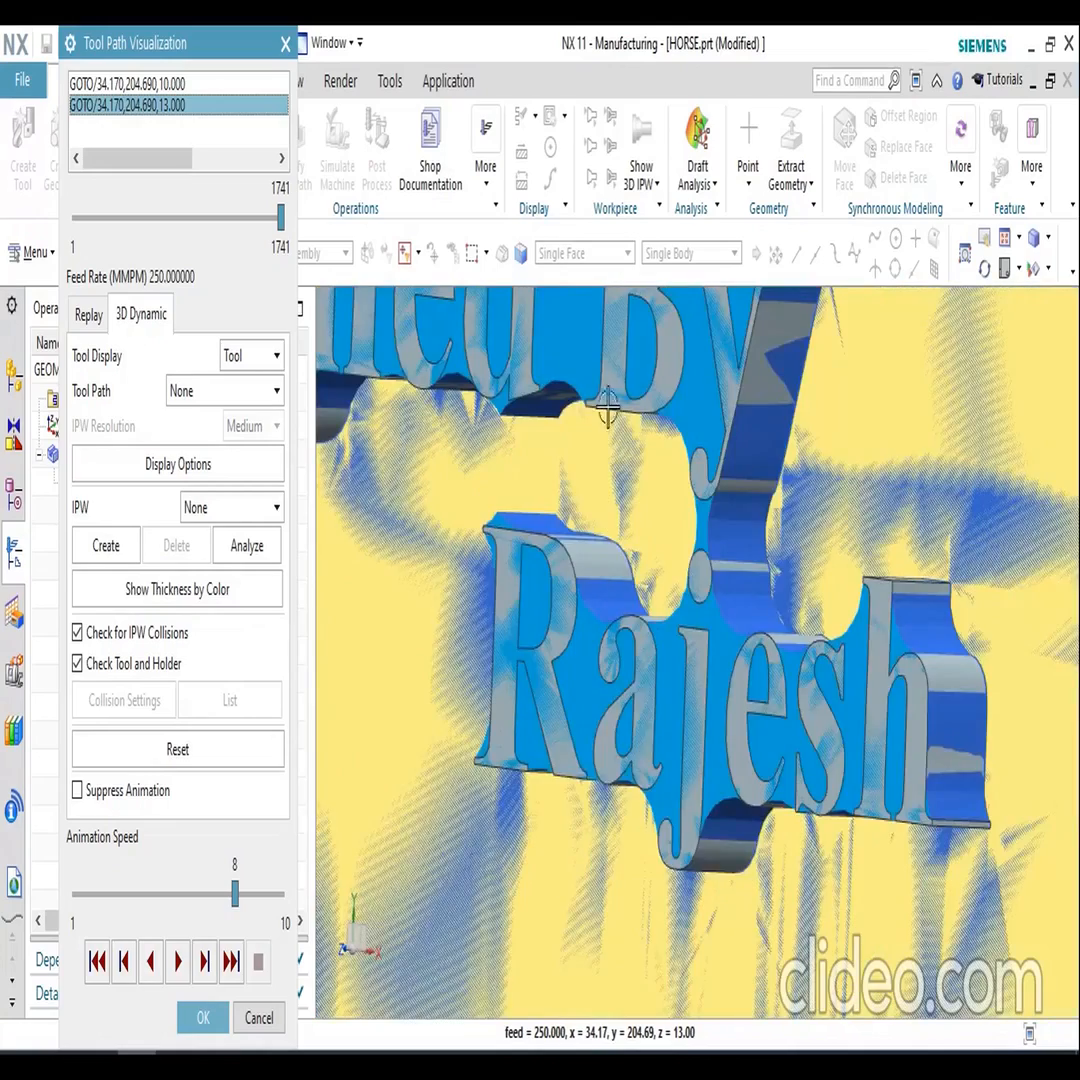
- Review the whole machined plate and the horse's legs from above
{"action": "scroll", "coordinate": [650, 555], "scroll_direction": "down", "scroll_amount": 10}
{"action": "middle_click_drag", "start_coordinate": [672, 543], "coordinate": [560, 620]}
{"action": "scroll", "coordinate": [488, 643], "scroll_direction": "up", "scroll_amount": 5}
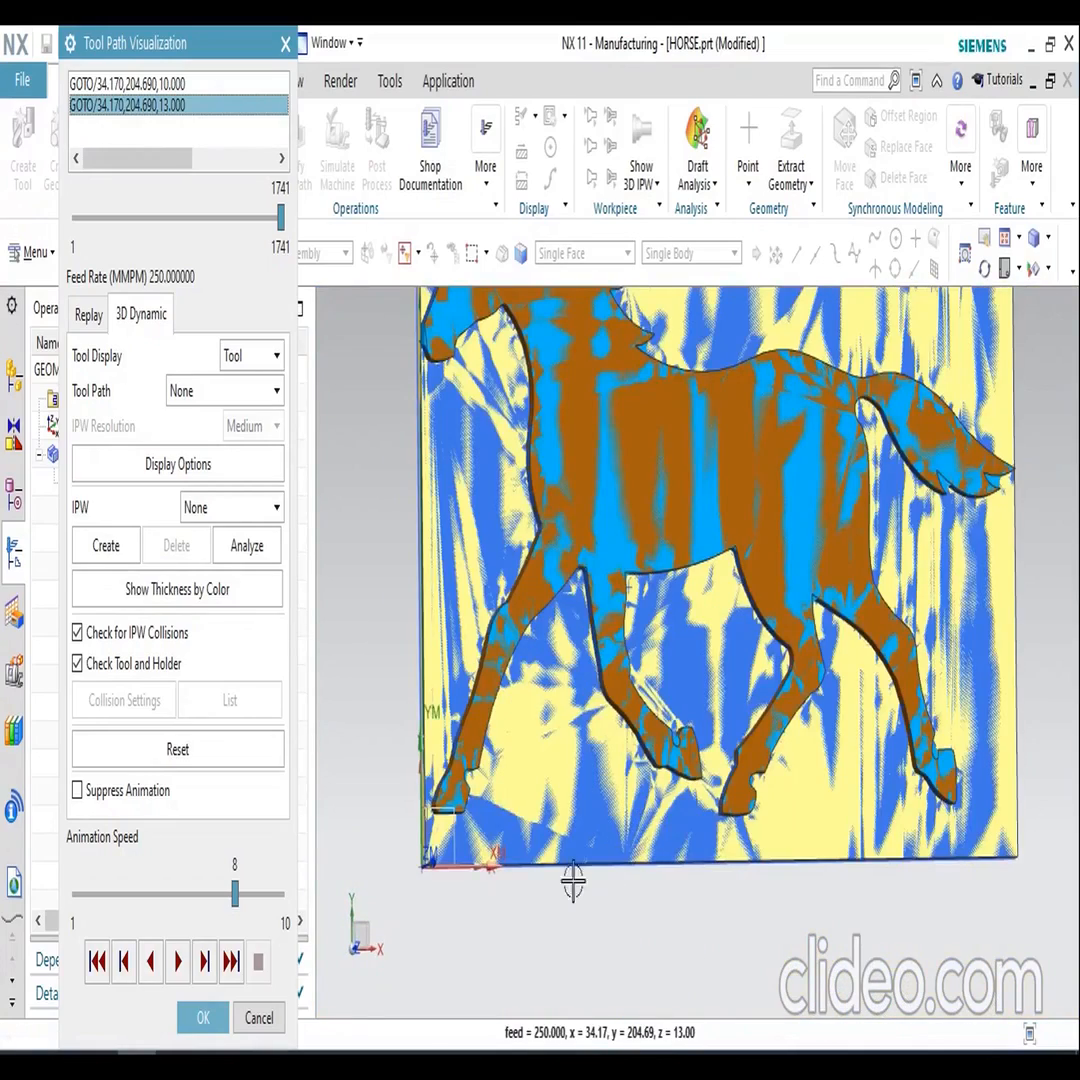
{"action": "scroll", "coordinate": [501, 887], "scroll_direction": "down", "scroll_amount": 4}
{"action": "scroll", "coordinate": [632, 822], "scroll_direction": "up", "scroll_amount": 2}
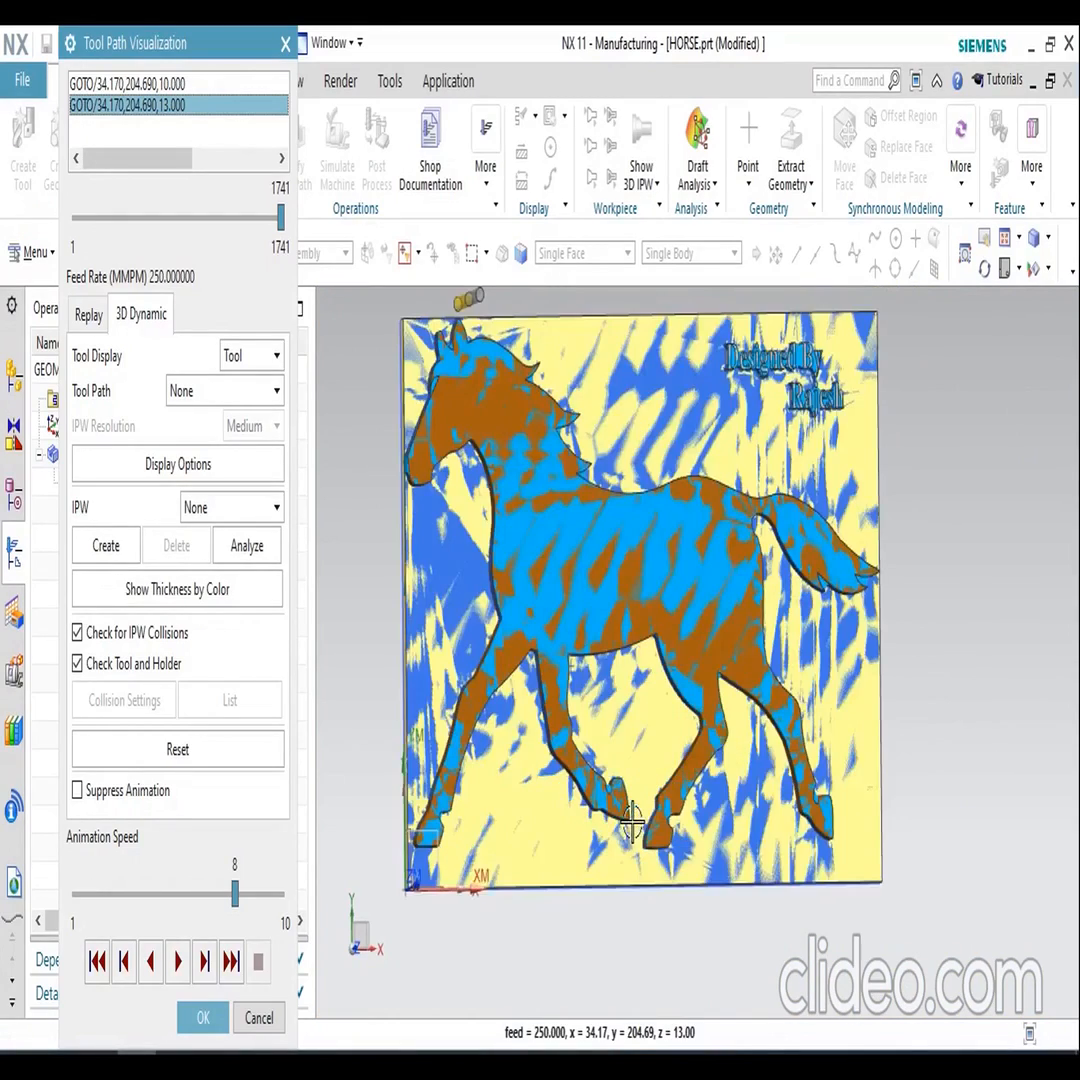
{"action": "scroll", "coordinate": [745, 720], "scroll_direction": "down", "scroll_amount": 2}
{"action": "middle_click_drag", "start_coordinate": [806, 510], "coordinate": [811, 553]}
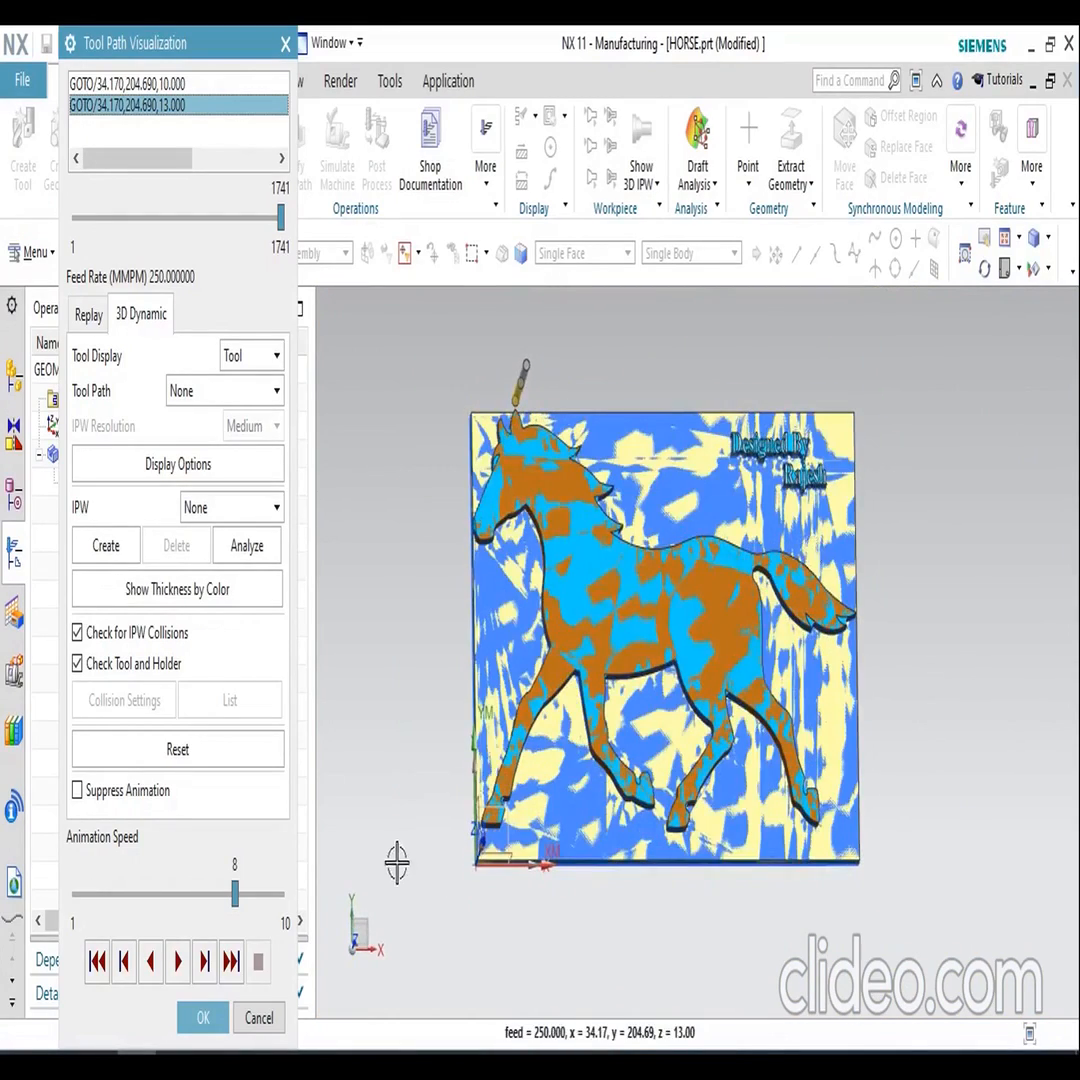
- Finish the tool path verification and accept the Cavity Mill operation
{"action": "left_click", "coordinate": [203, 1018]}
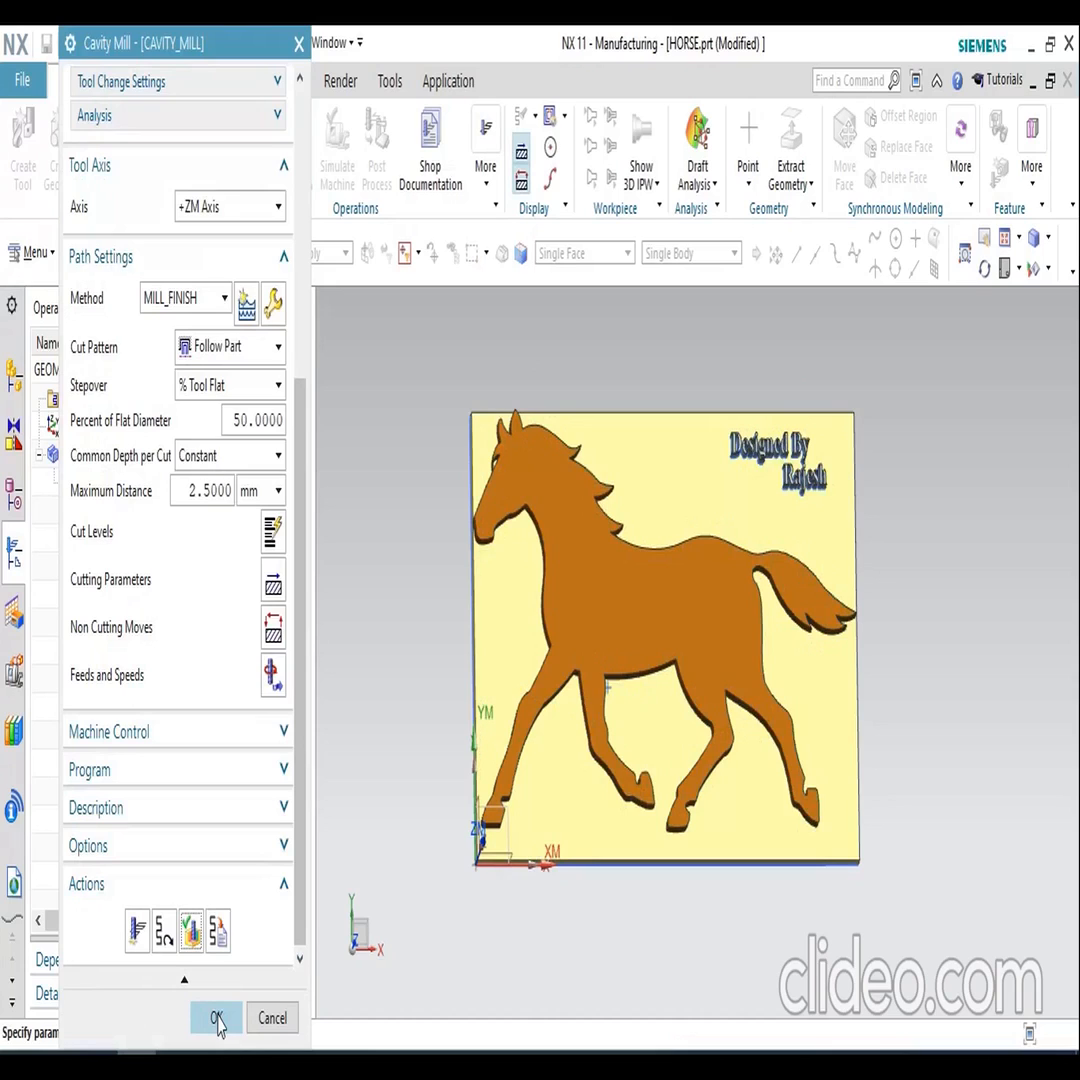
{"action": "left_click", "coordinate": [217, 1018]}
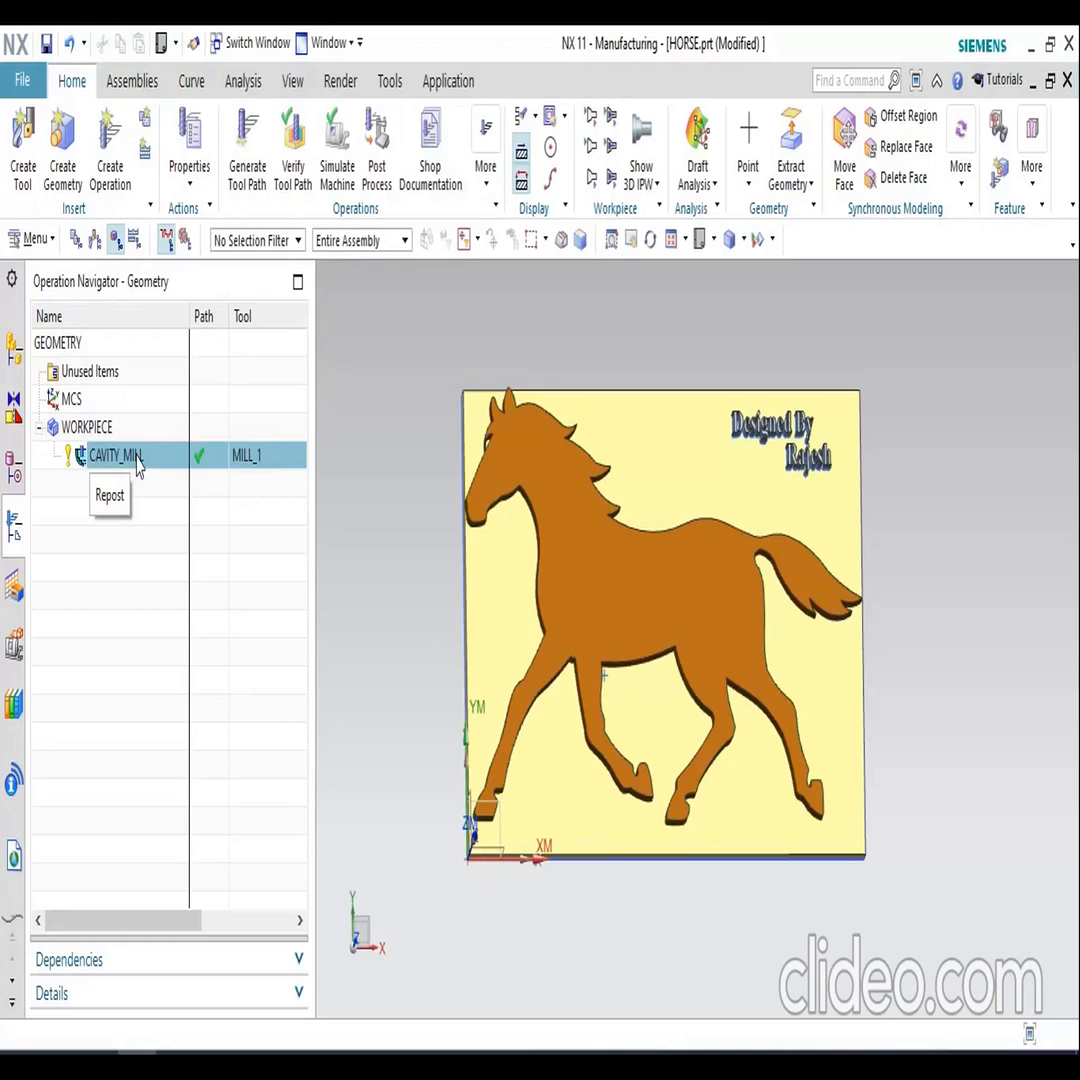
- Start postprocessing the CAVITY_MILL operation with the MILL_3_AXIS postprocessor
{"action": "left_click", "coordinate": [138, 460], "text": "ctrl"}
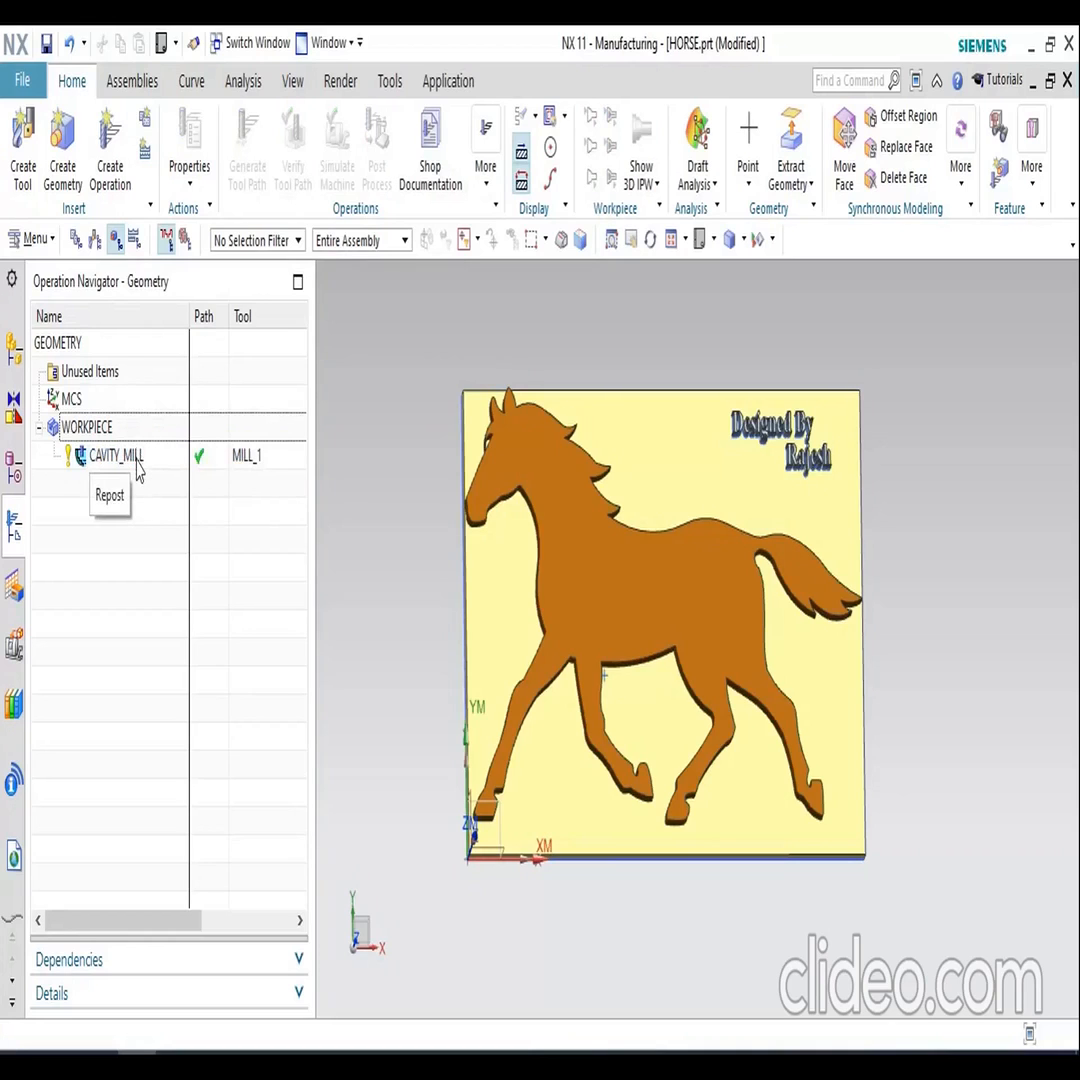
{"action": "left_click", "coordinate": [138, 468]}
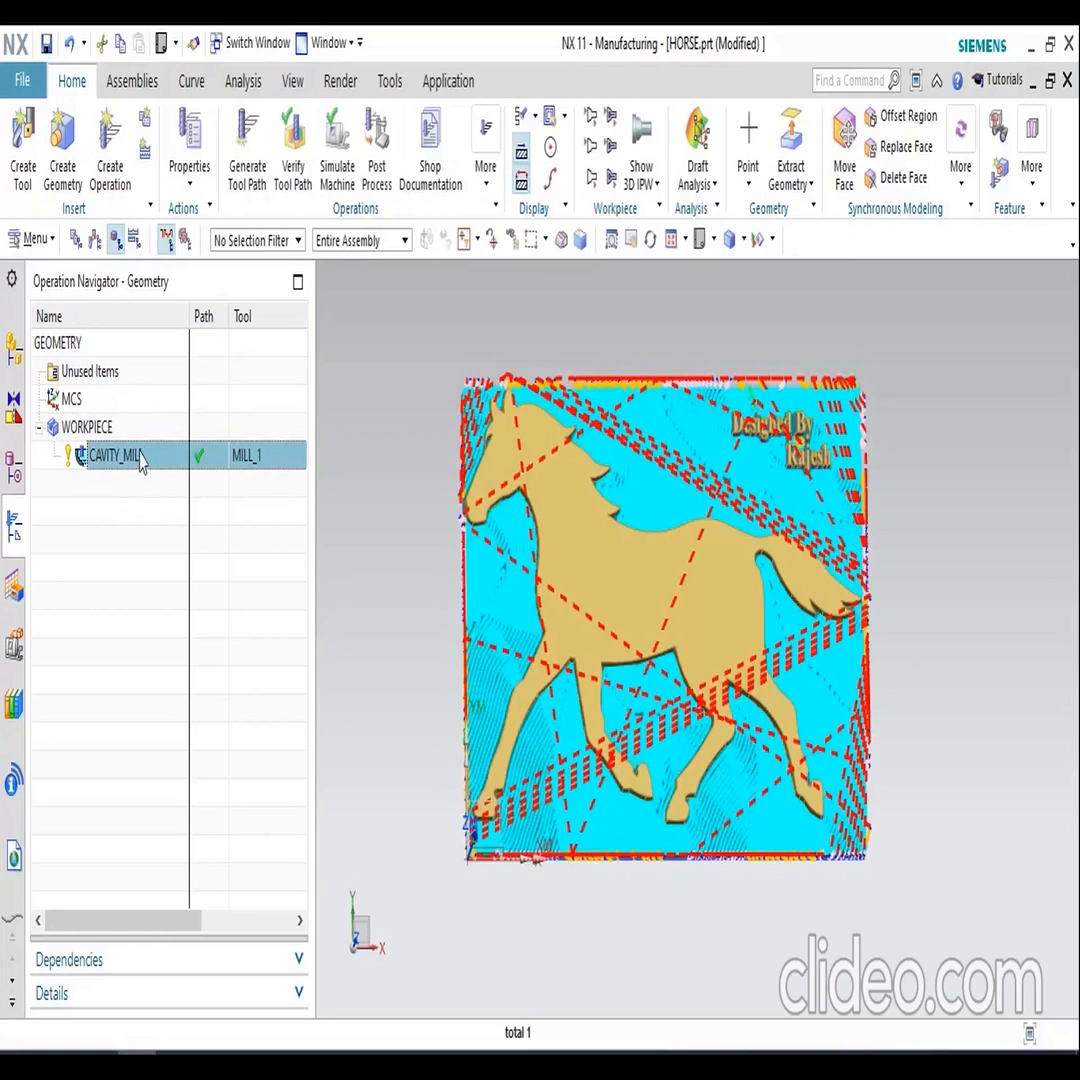
{"action": "left_click", "coordinate": [378, 188]}
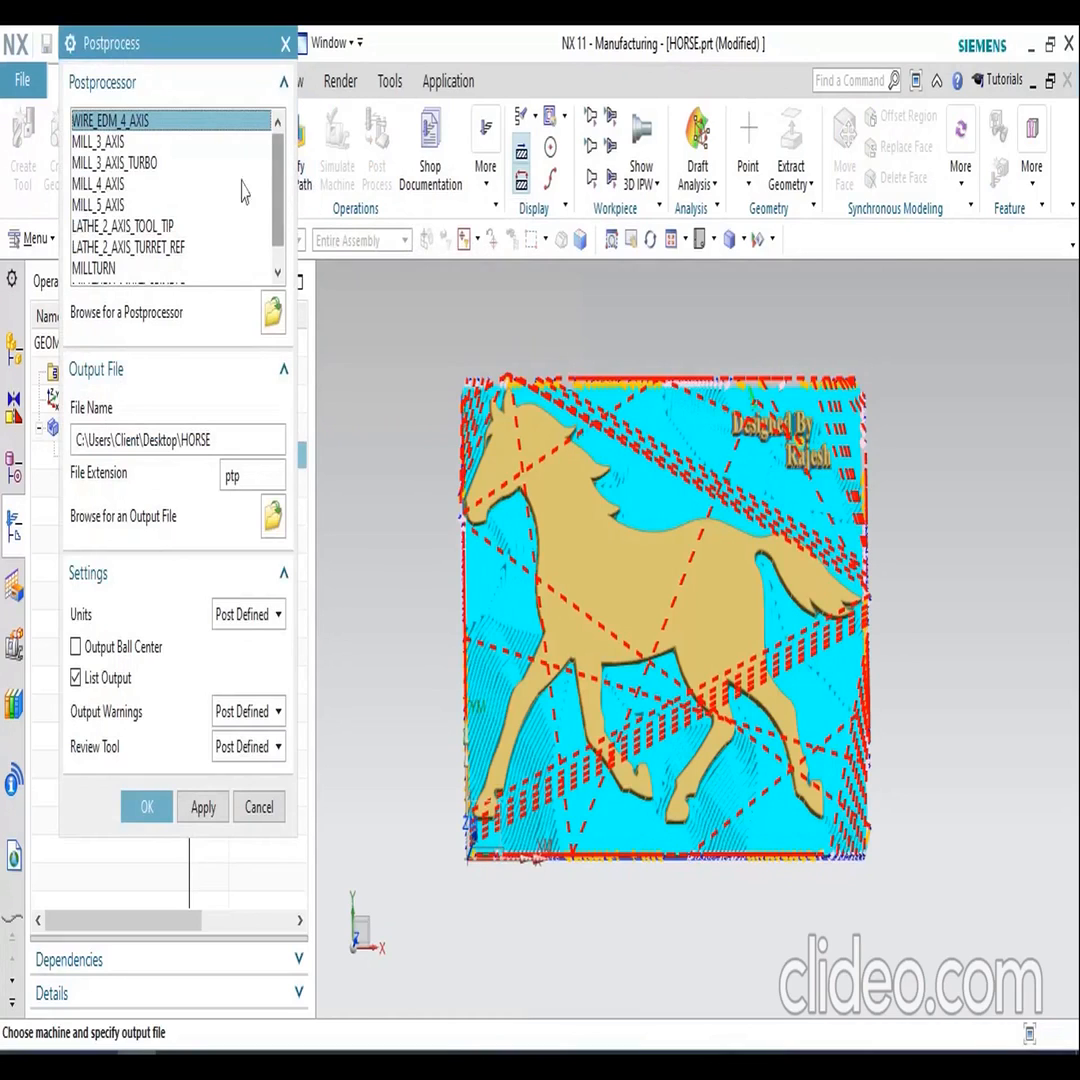
{"action": "left_click", "coordinate": [178, 145]}
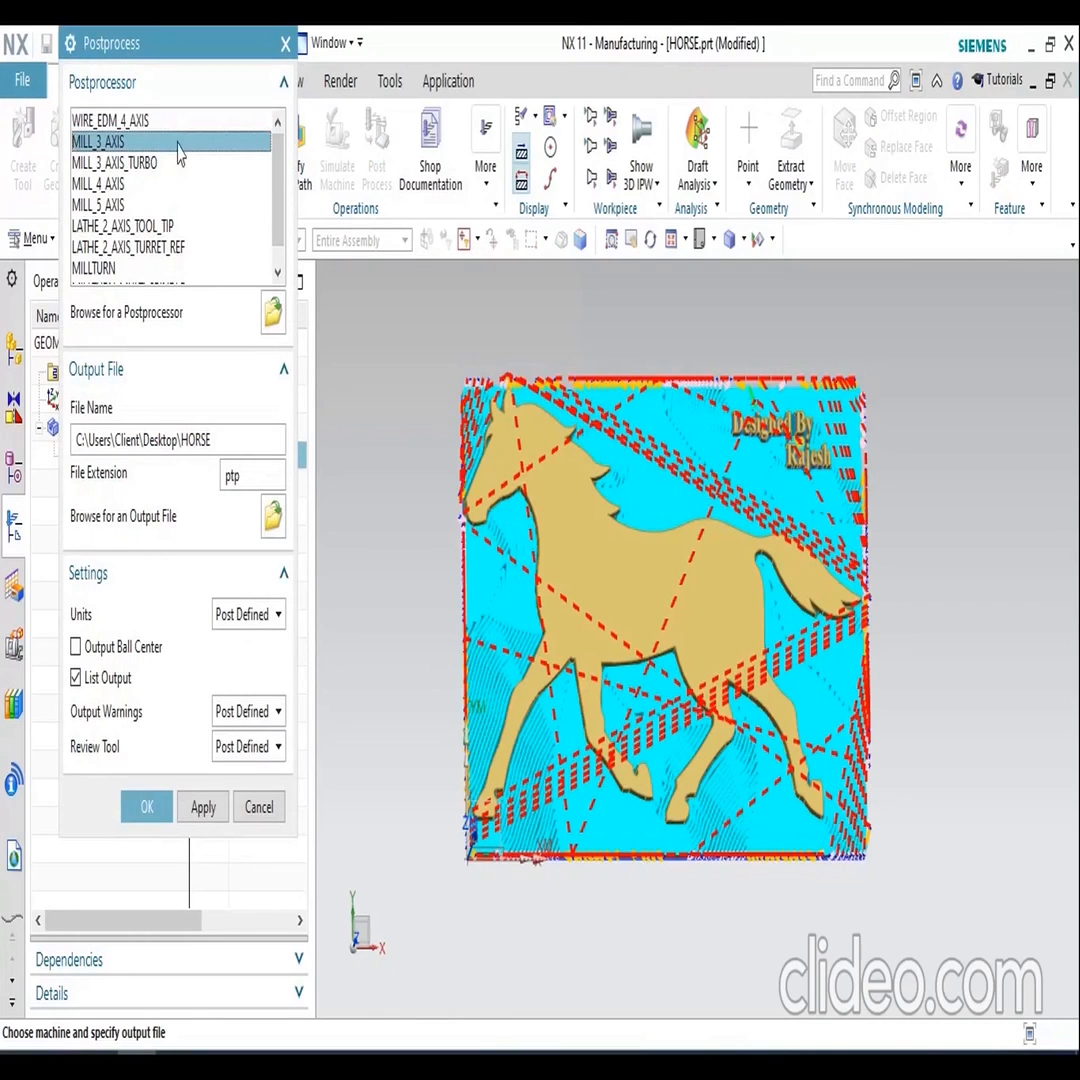
- Try to add a postprocessor named PROGRAM from the desktop's Horse folder, with the output file extension mpf
{"action": "left_click", "coordinate": [272, 315]}
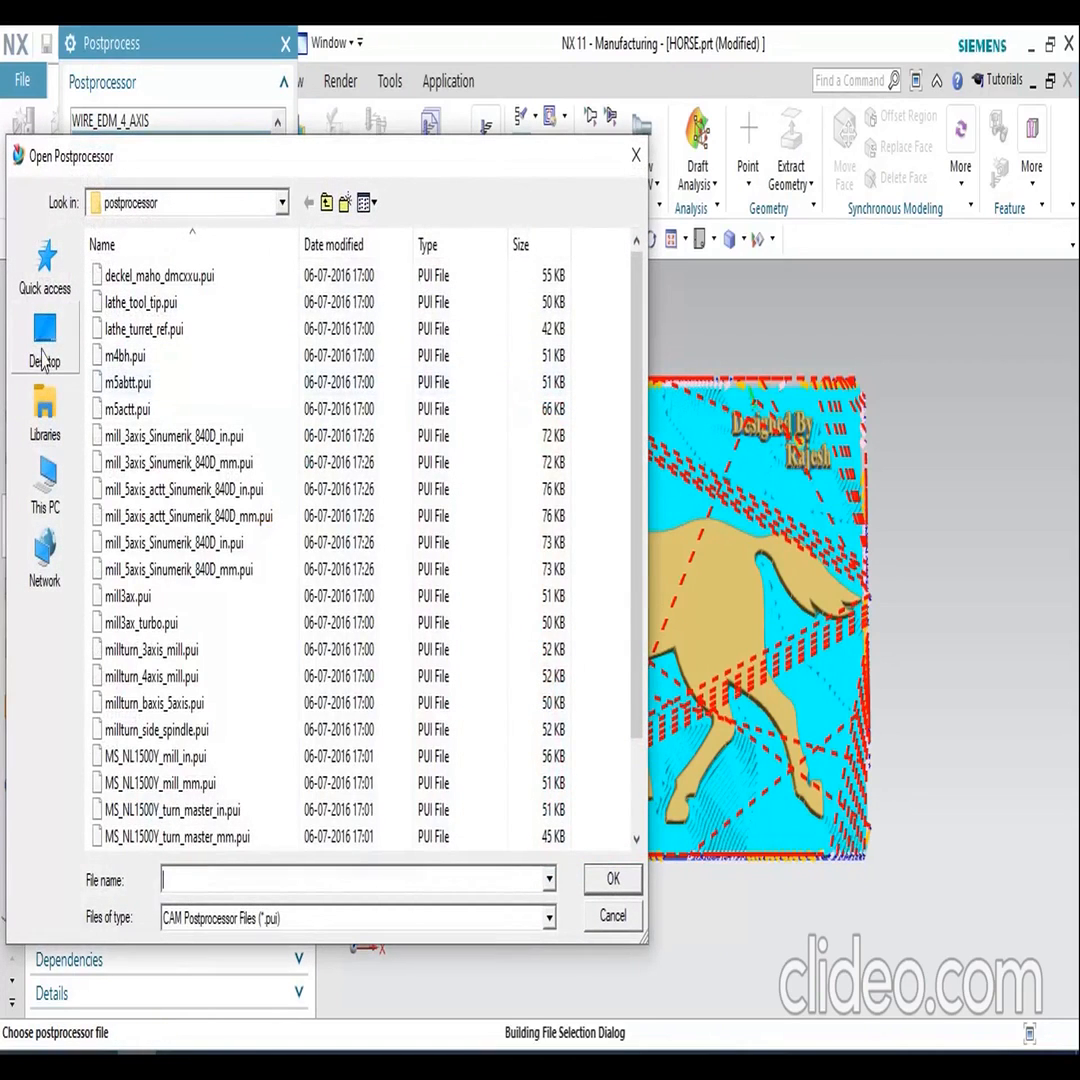
{"action": "left_click", "coordinate": [44, 340]}
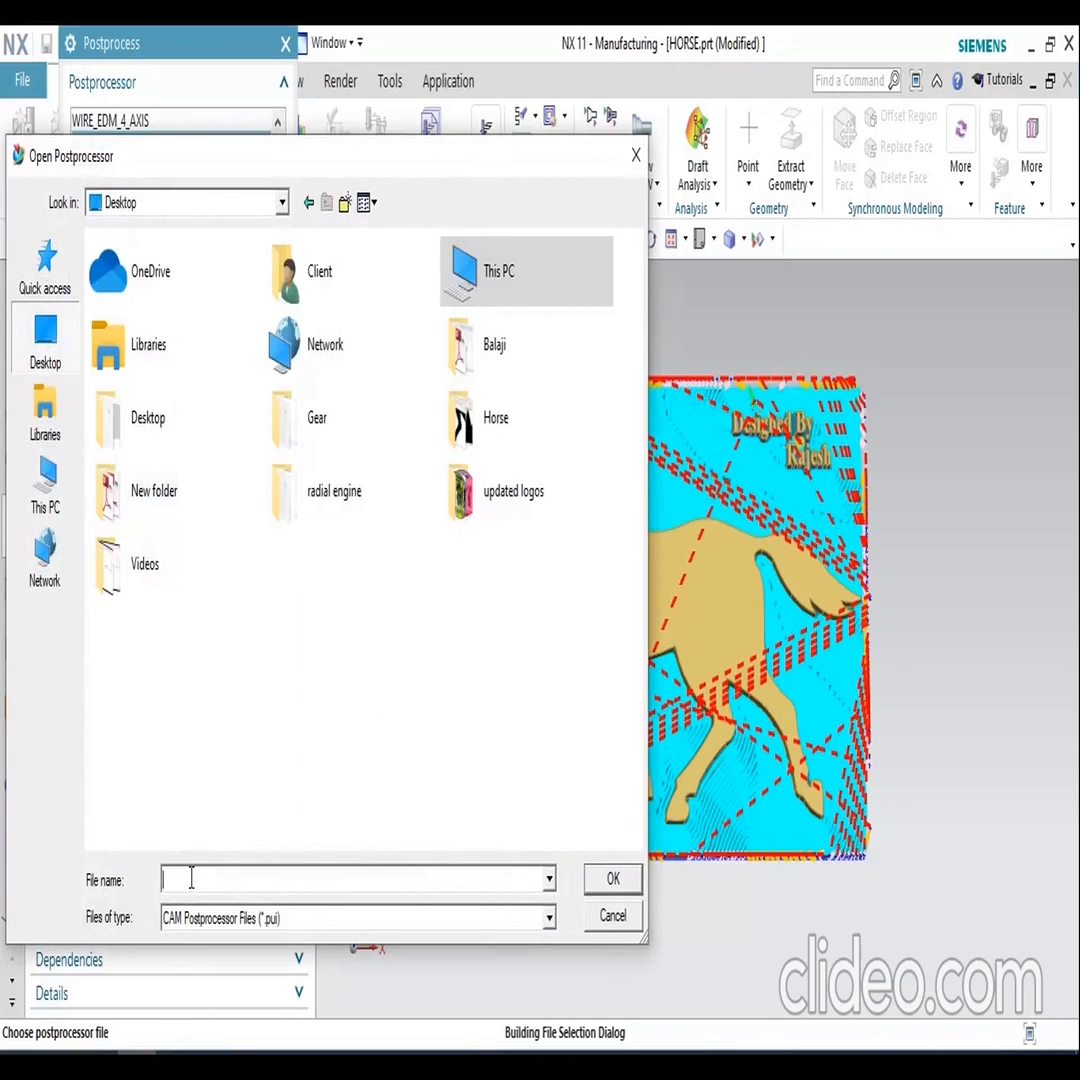
{"action": "type", "text": "HORSE"}
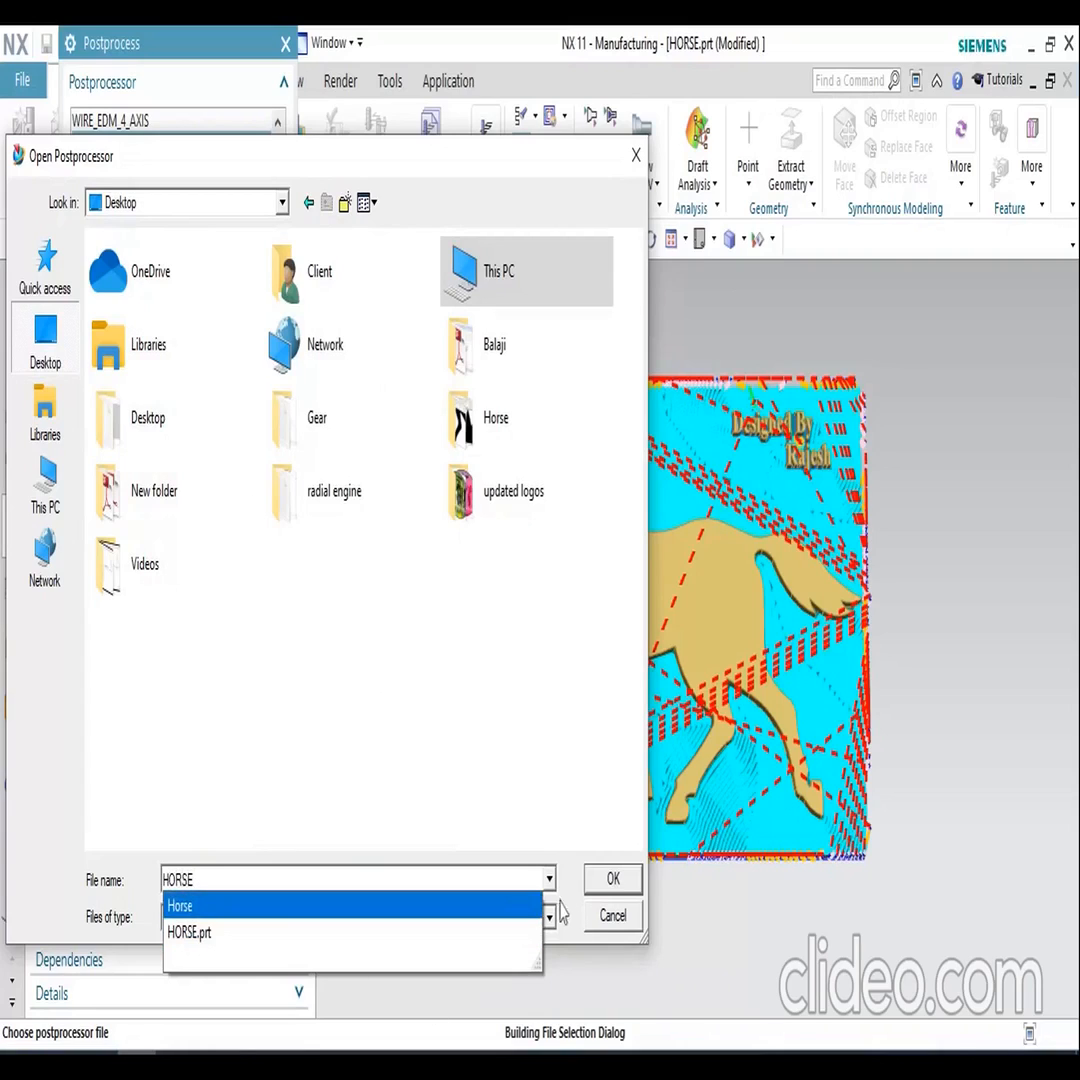
{"action": "left_click", "coordinate": [607, 880]}
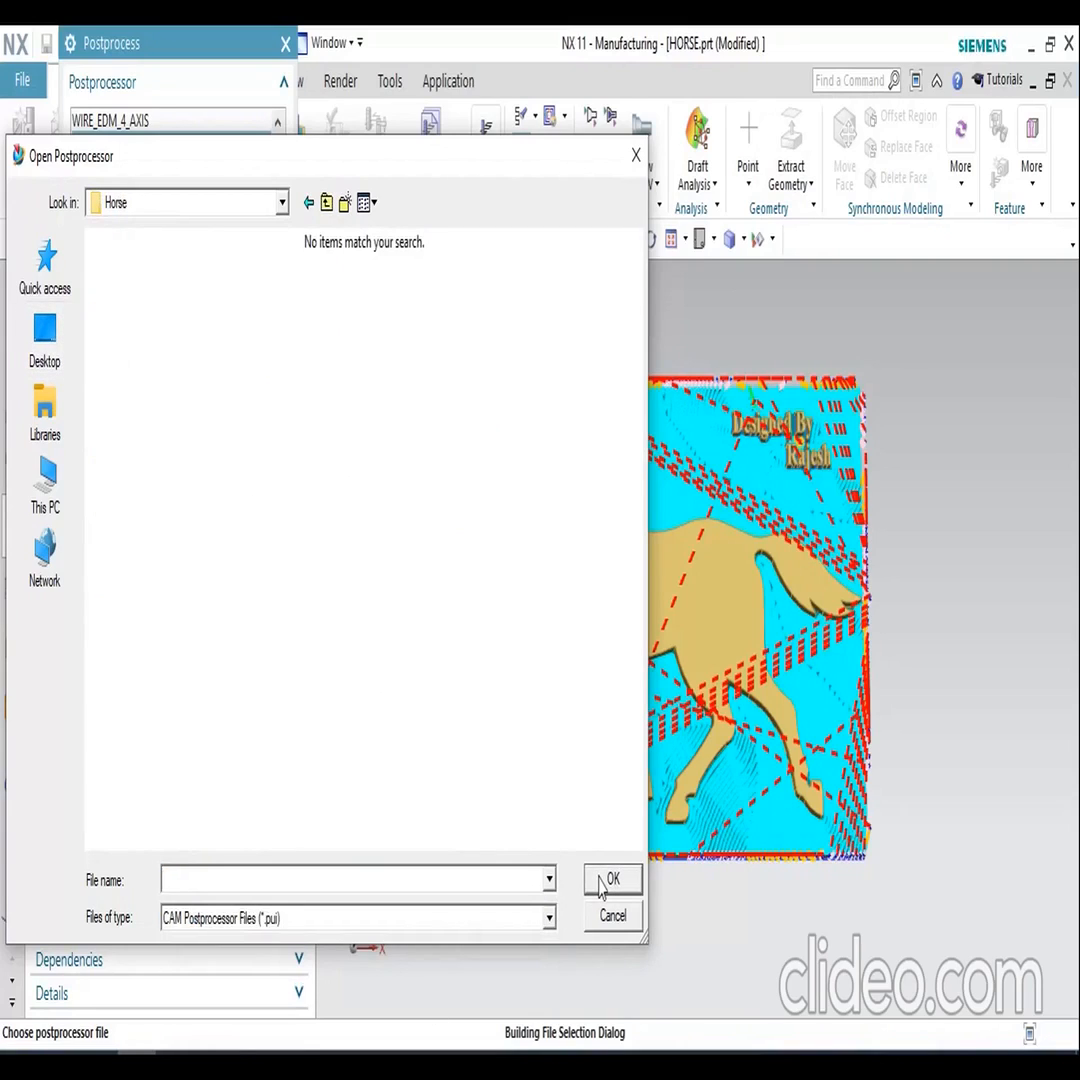
{"action": "type", "text": "PROGRAM"}
{"action": "left_click", "coordinate": [610, 879]}
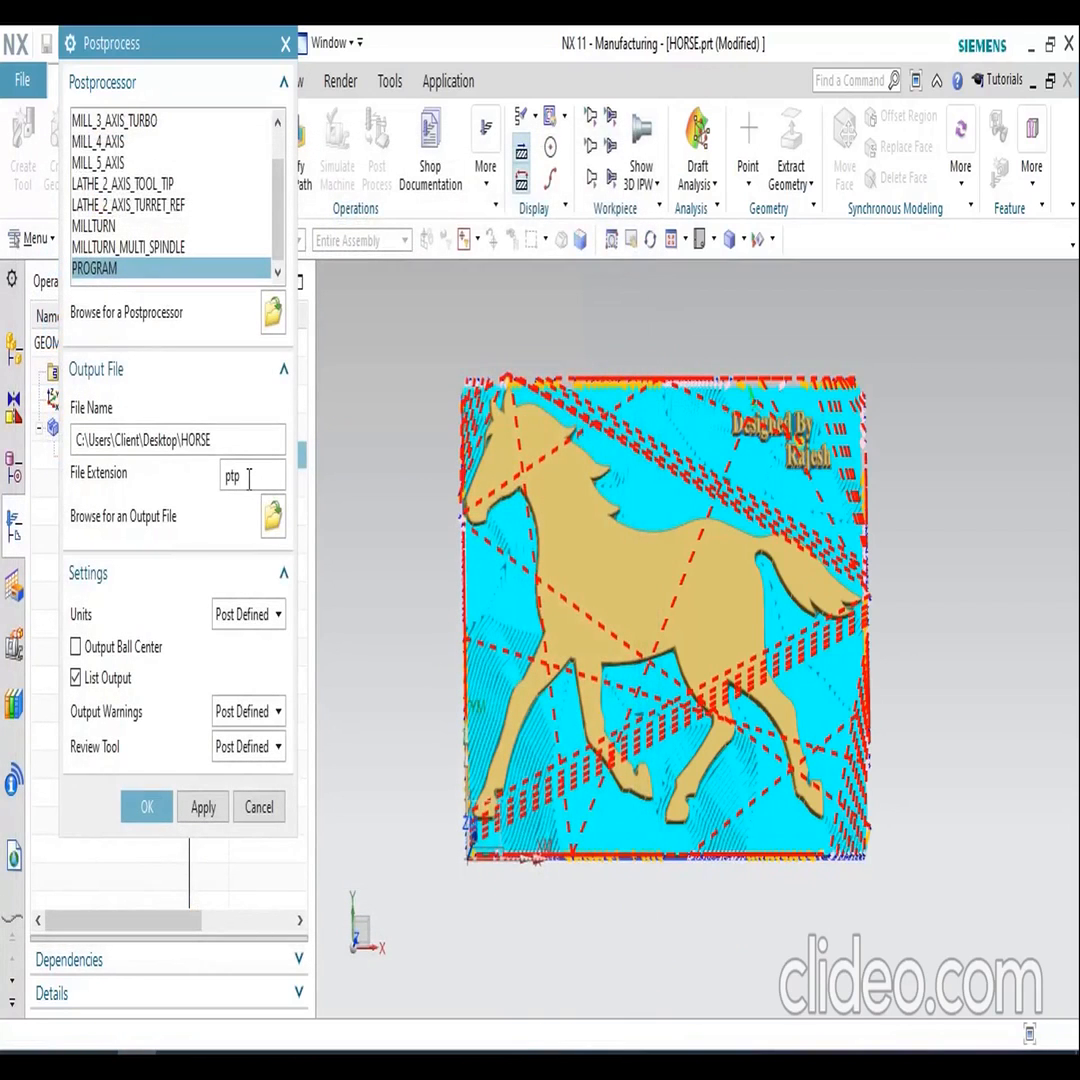
{"action": "double_click", "coordinate": [249, 478]}
{"action": "type", "text": "mpf"}
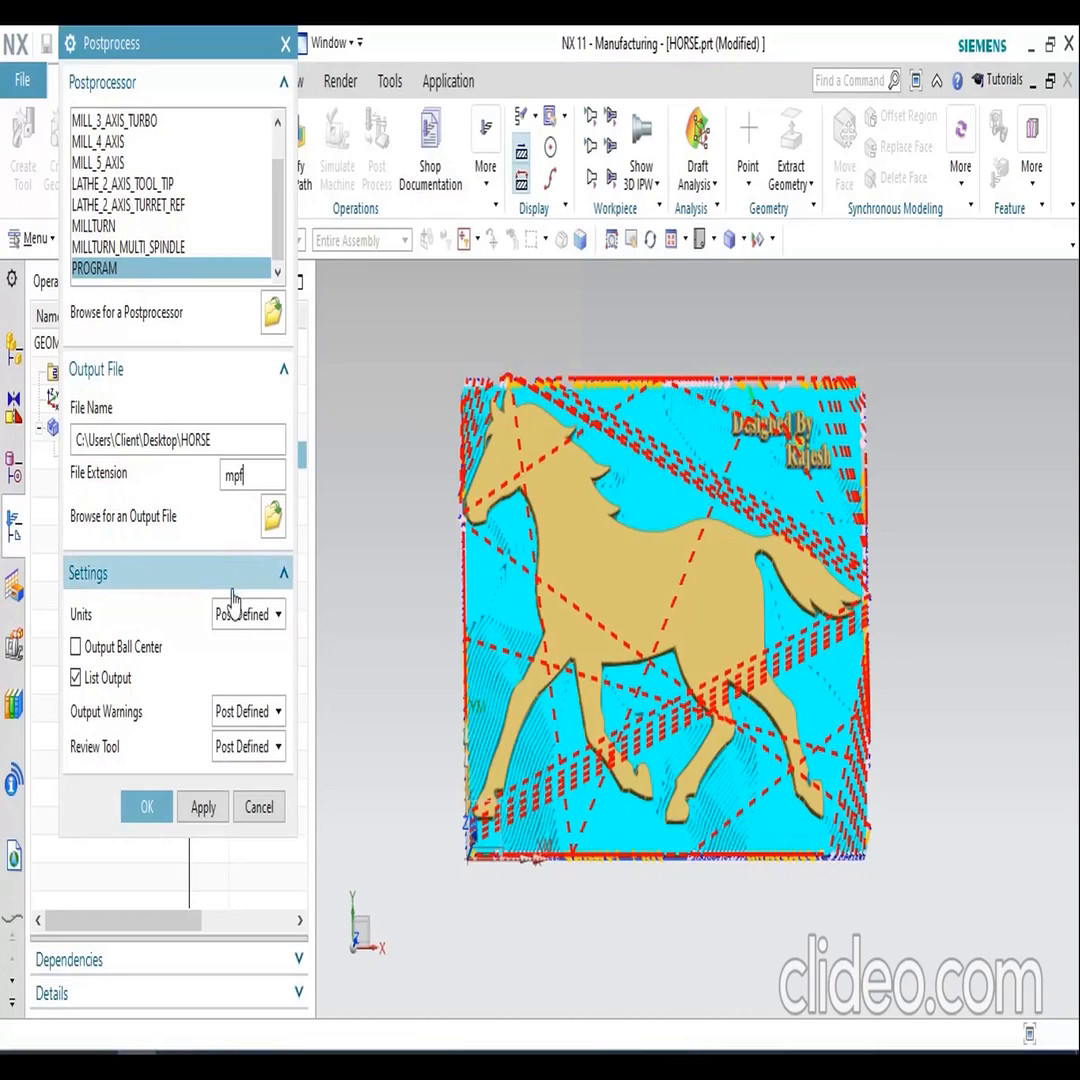
- Choose the MILL_3_AXIS postprocessor and direct the output to the file HORSE on the desktop with the extension MPF
{"action": "scroll", "coordinate": [150, 190], "scroll_direction": "up", "scroll_amount": 2}
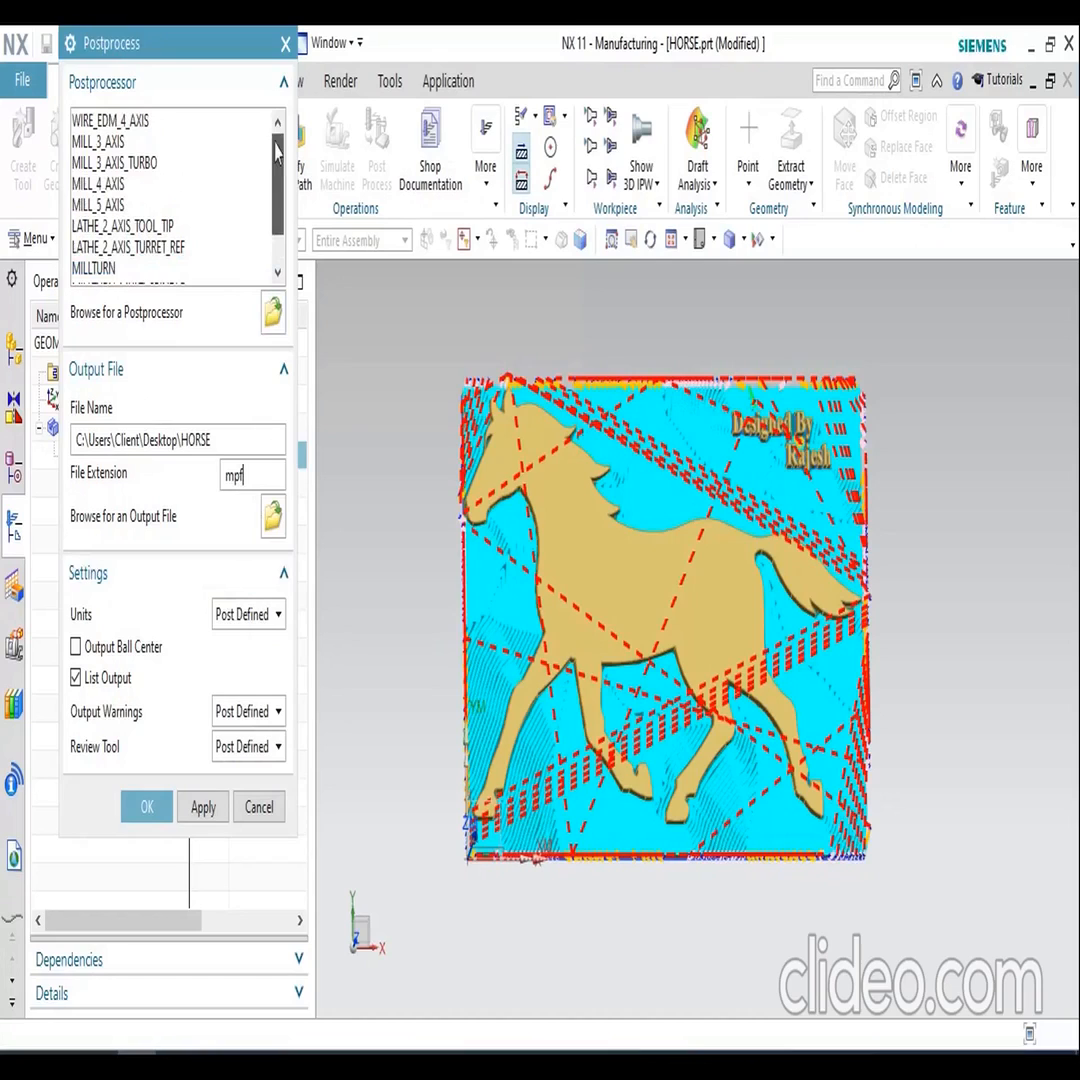
{"action": "left_click", "coordinate": [137, 143]}
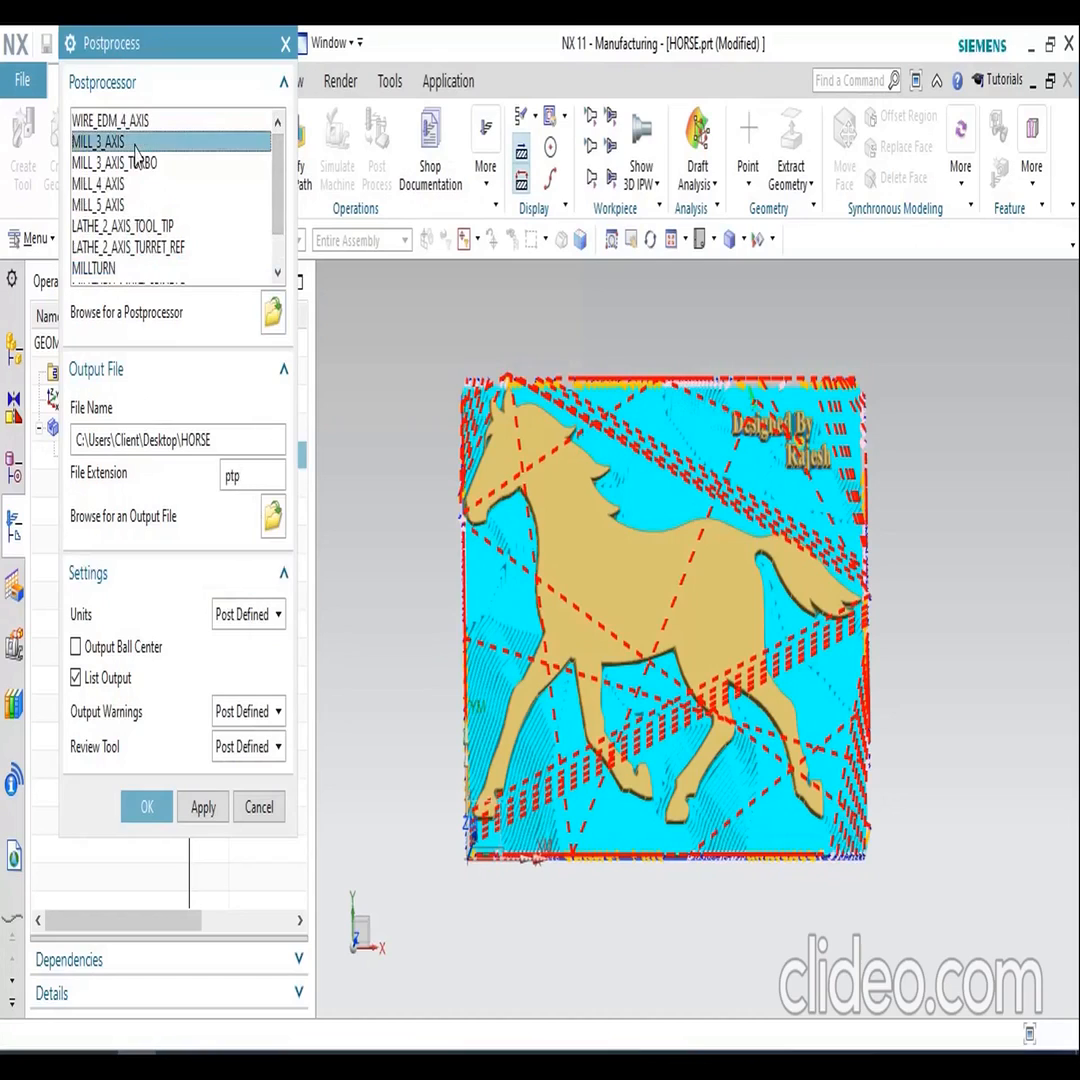
{"action": "double_click", "coordinate": [232, 476]}
{"action": "type", "text": "MPF"}
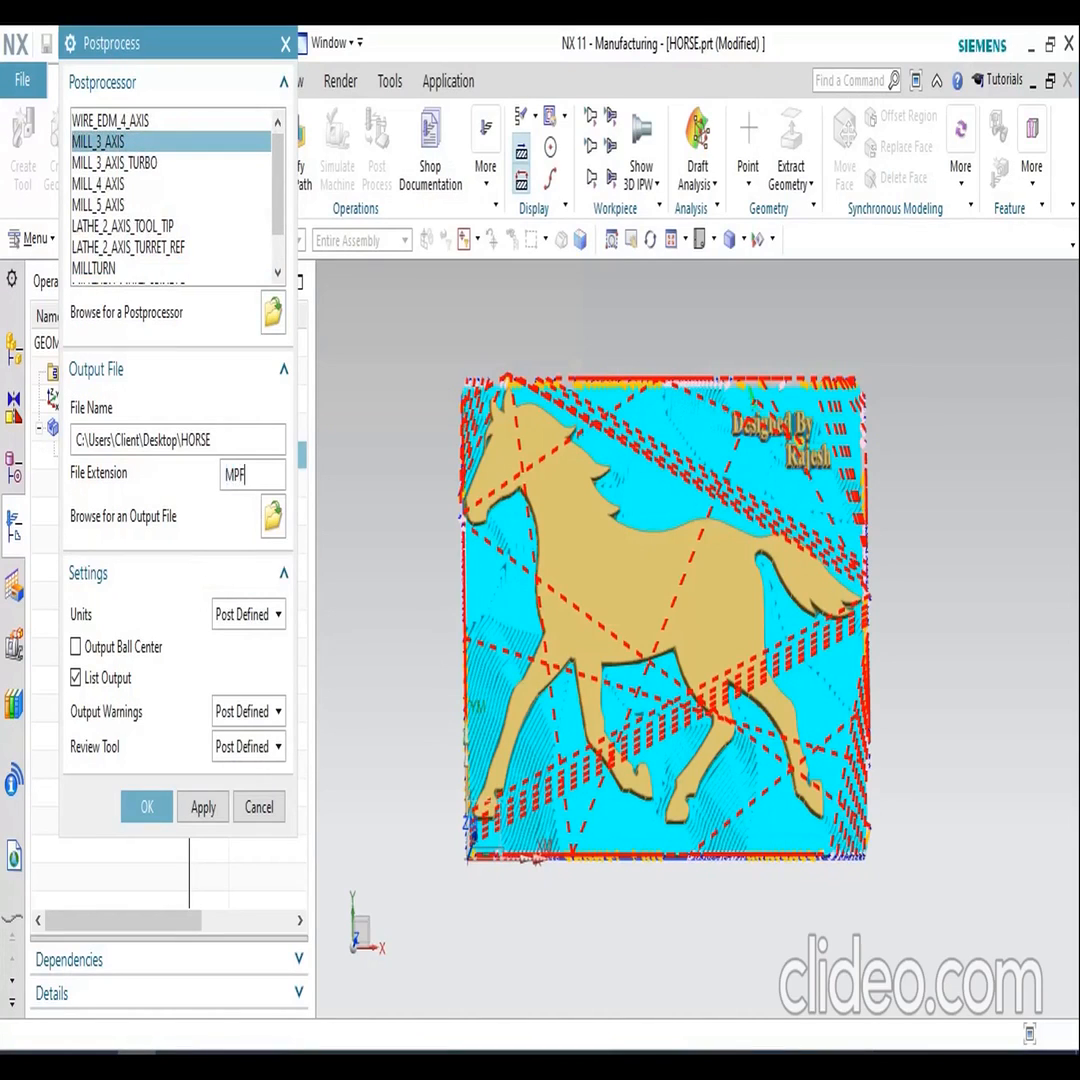
{"action": "left_click", "coordinate": [262, 518]}
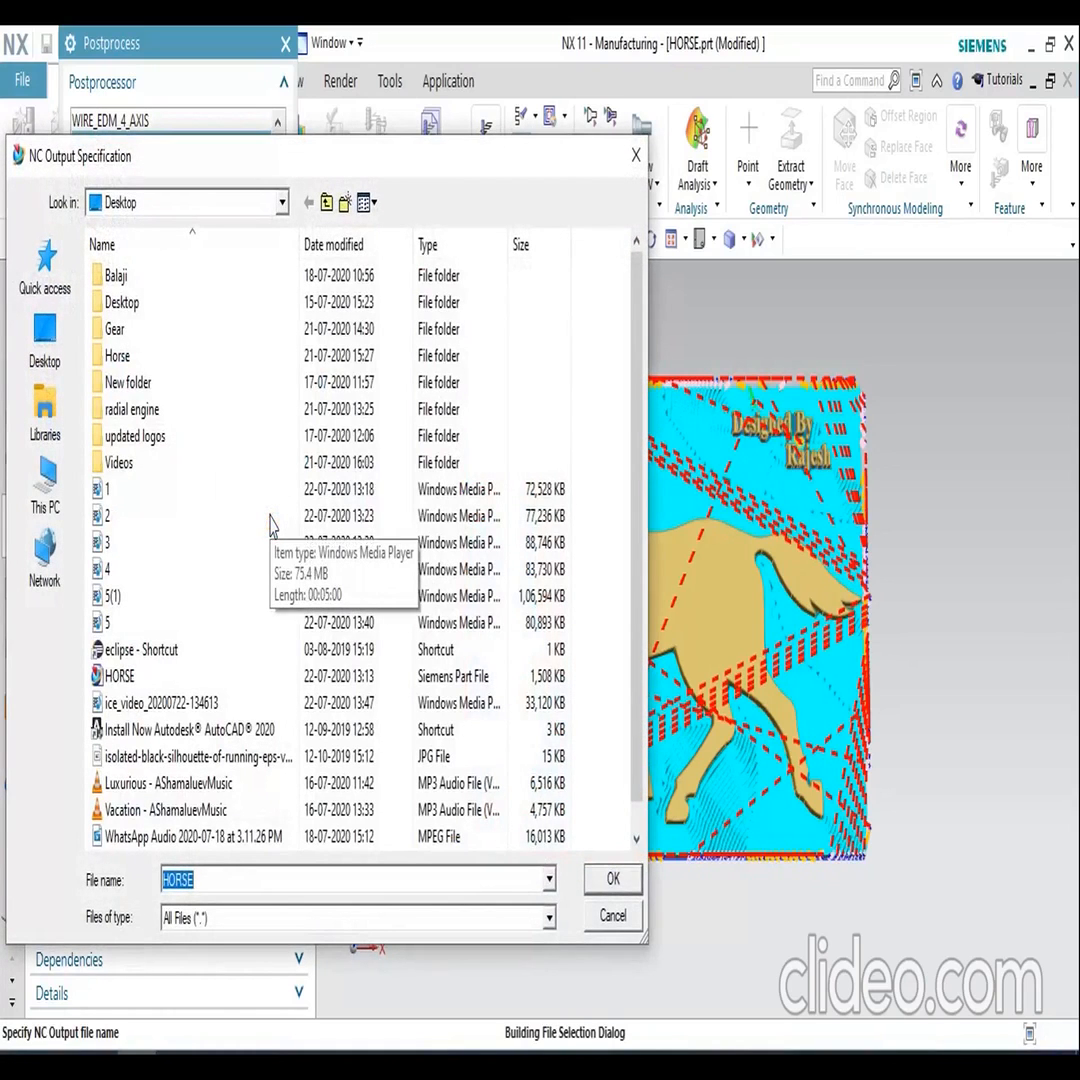
{"action": "scroll", "coordinate": [270, 520], "scroll_direction": "down", "scroll_amount": 1}
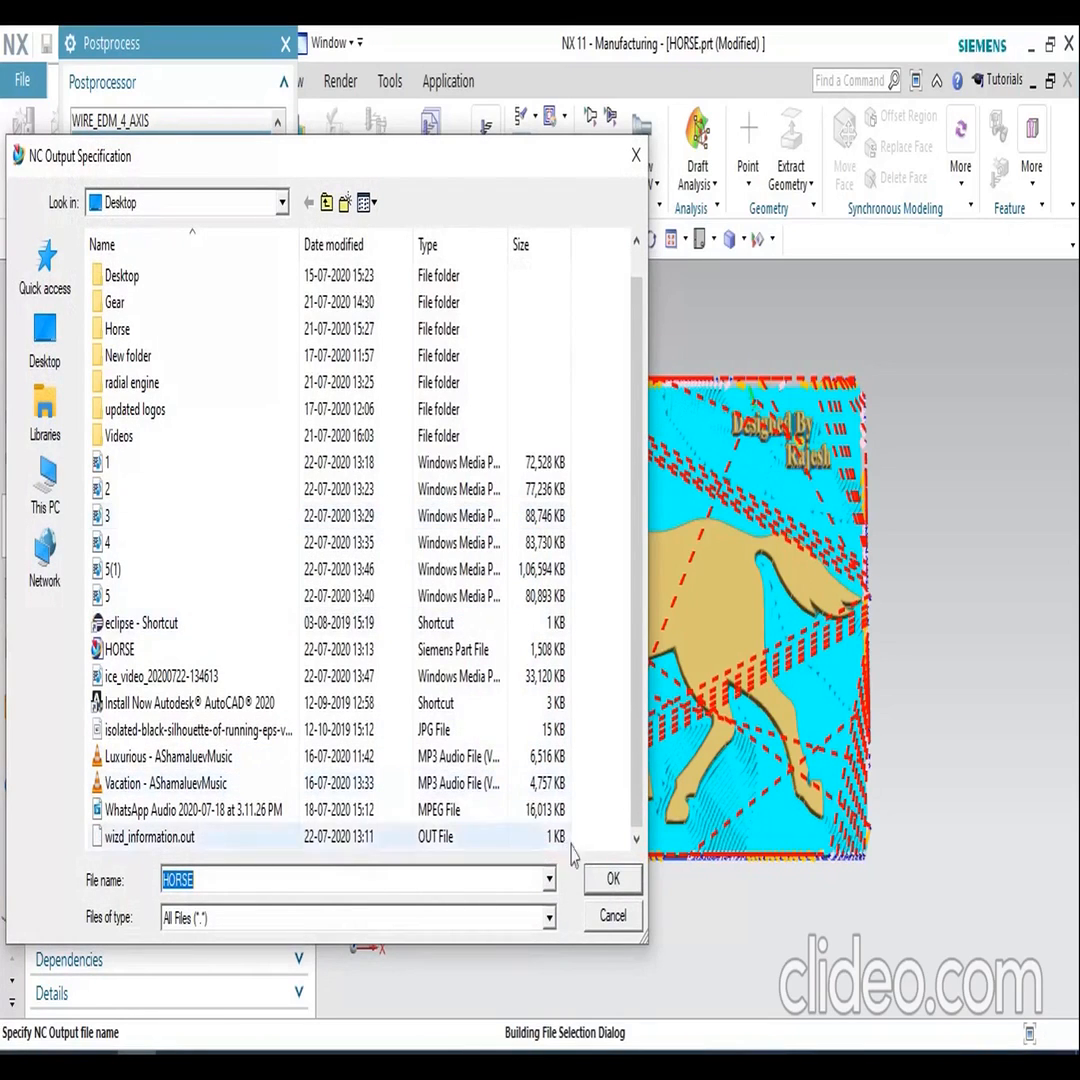
{"action": "left_click", "coordinate": [613, 879]}
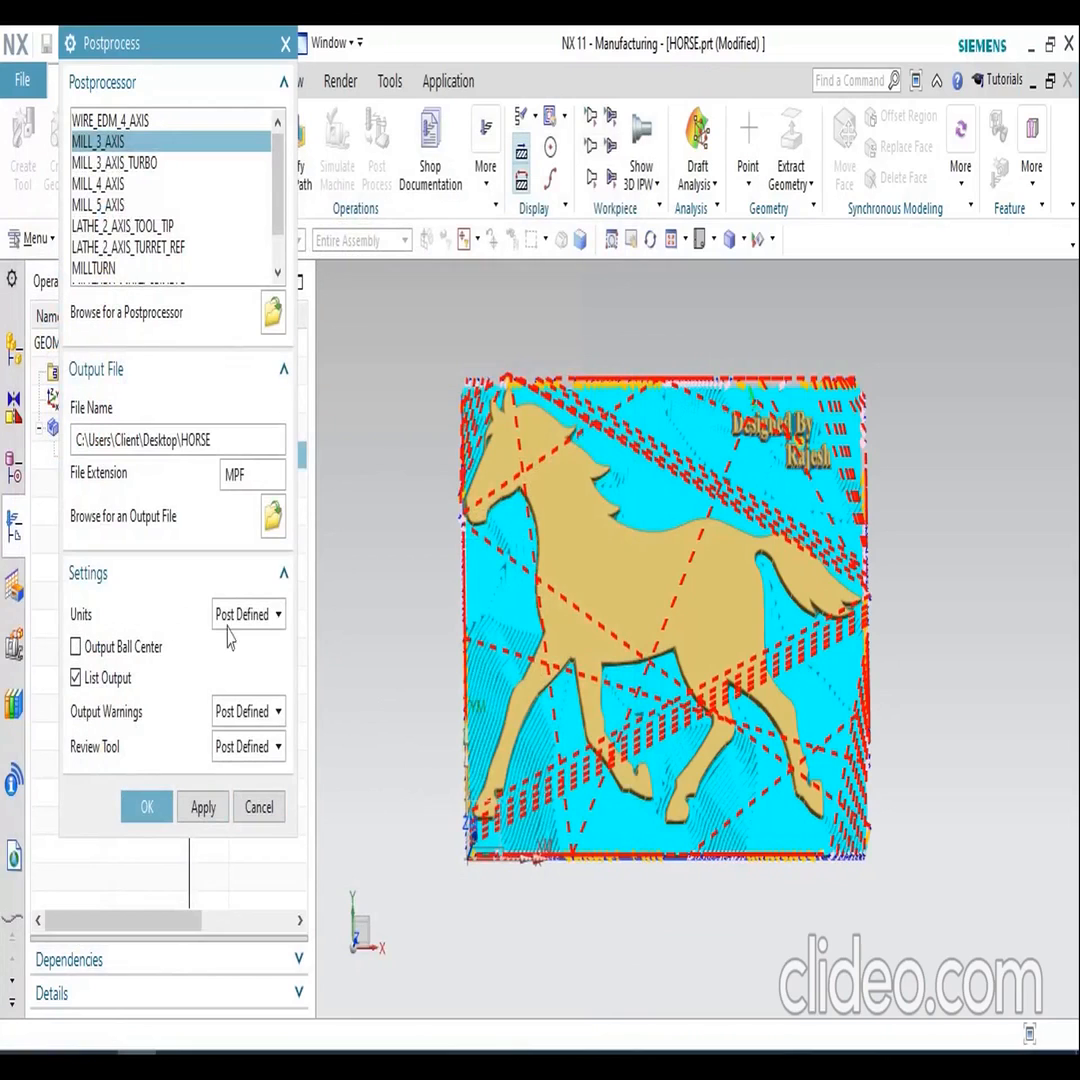
- Set the output units to Metric/PART and generate the NC code despite the units mismatch
{"action": "left_click", "coordinate": [265, 616]}
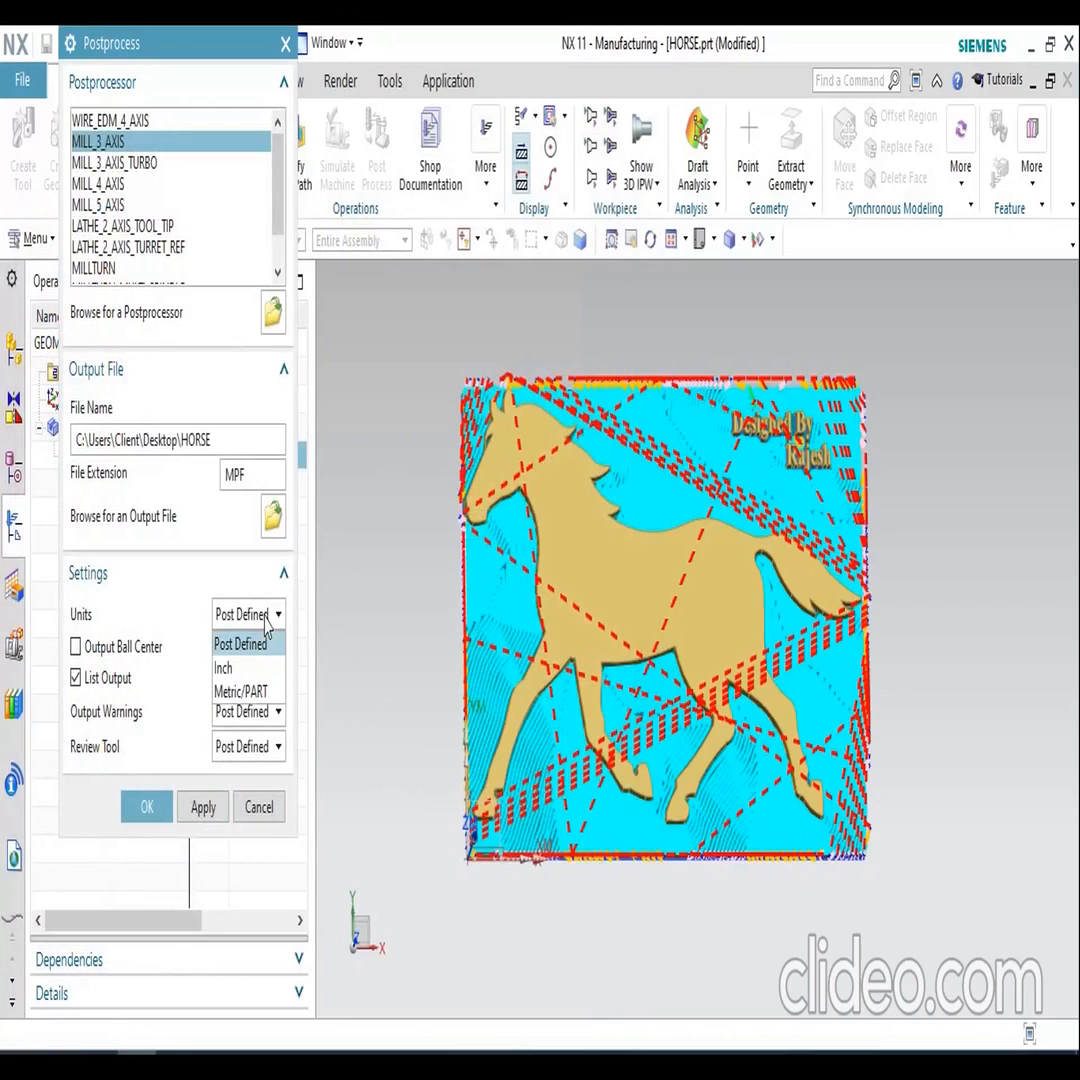
{"action": "left_click", "coordinate": [258, 691]}
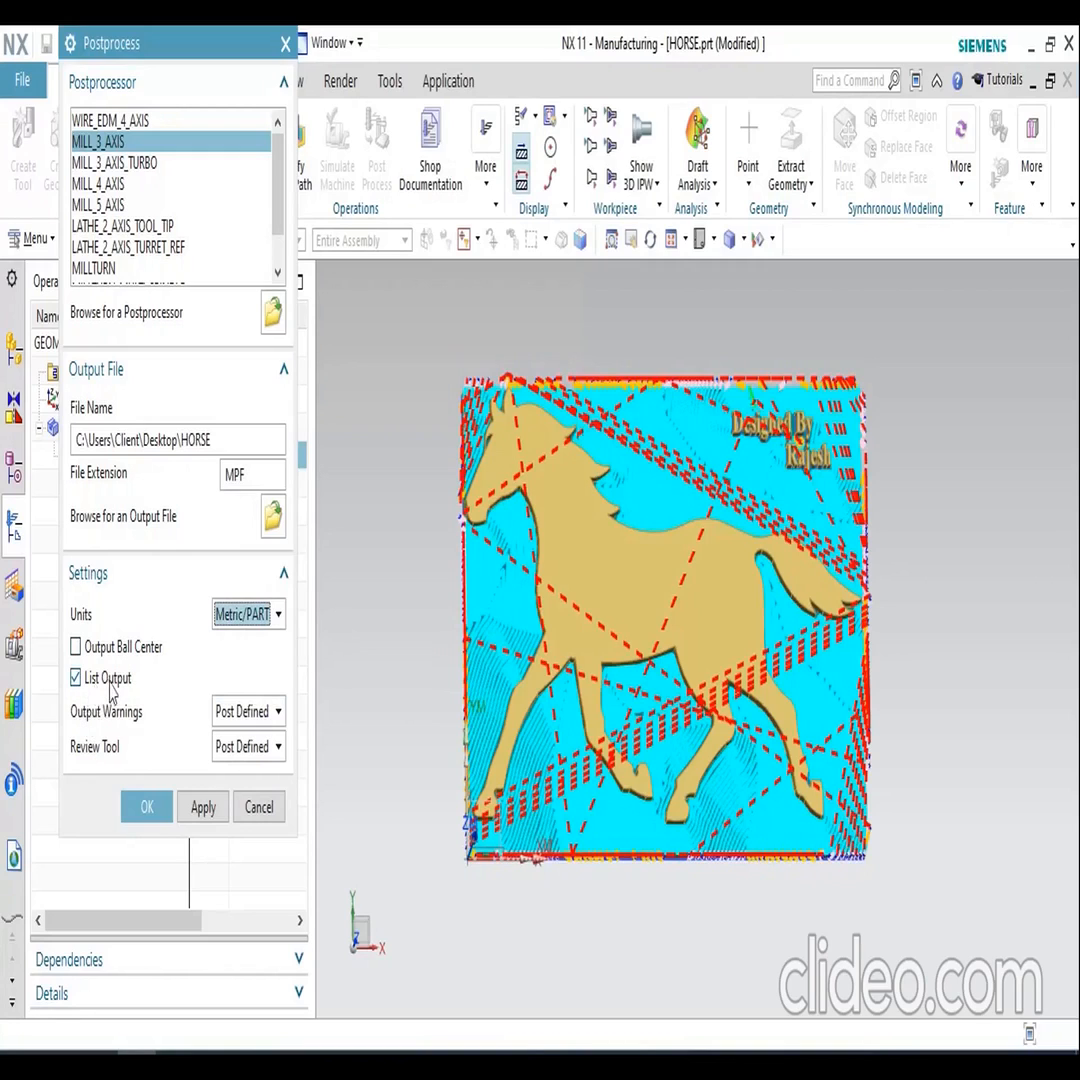
{"action": "left_click", "coordinate": [201, 810]}
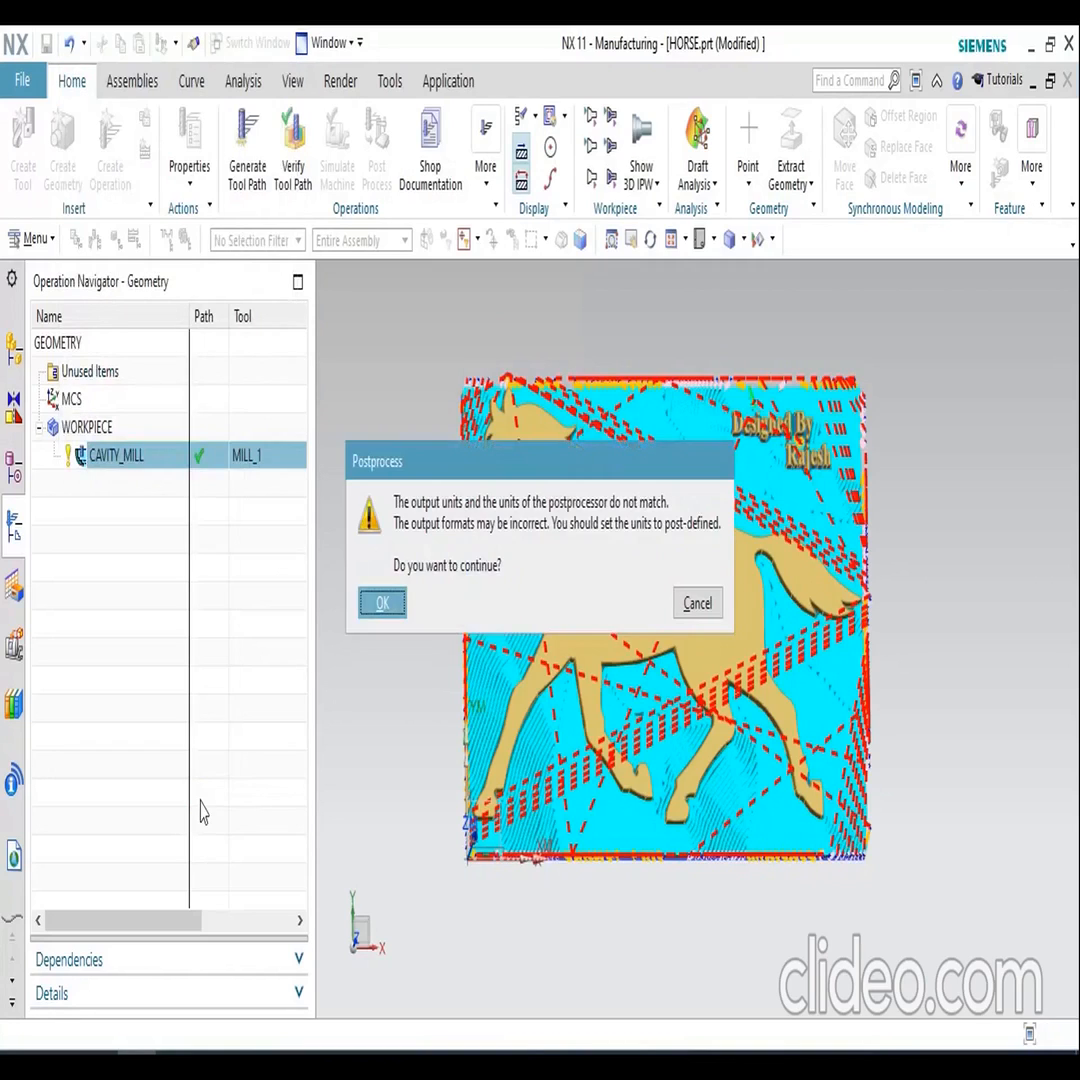
{"action": "left_click", "coordinate": [380, 604]}
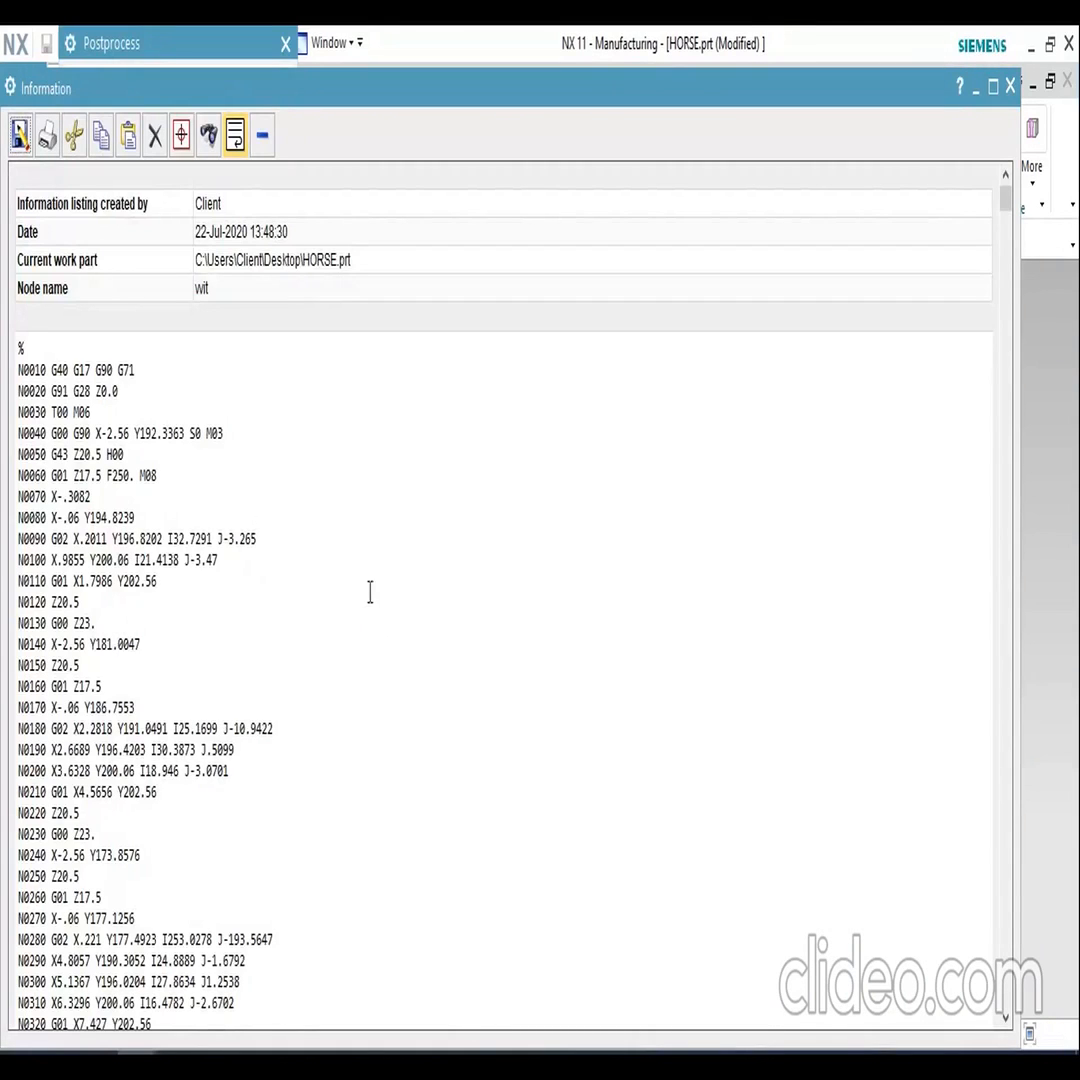
- Skim the generated NC code listing and save it on the desktop as a text/html file named HORSE PROGRAMMIN
{"action": "scroll", "coordinate": [115, 716], "scroll_direction": "down", "scroll_amount": 20}
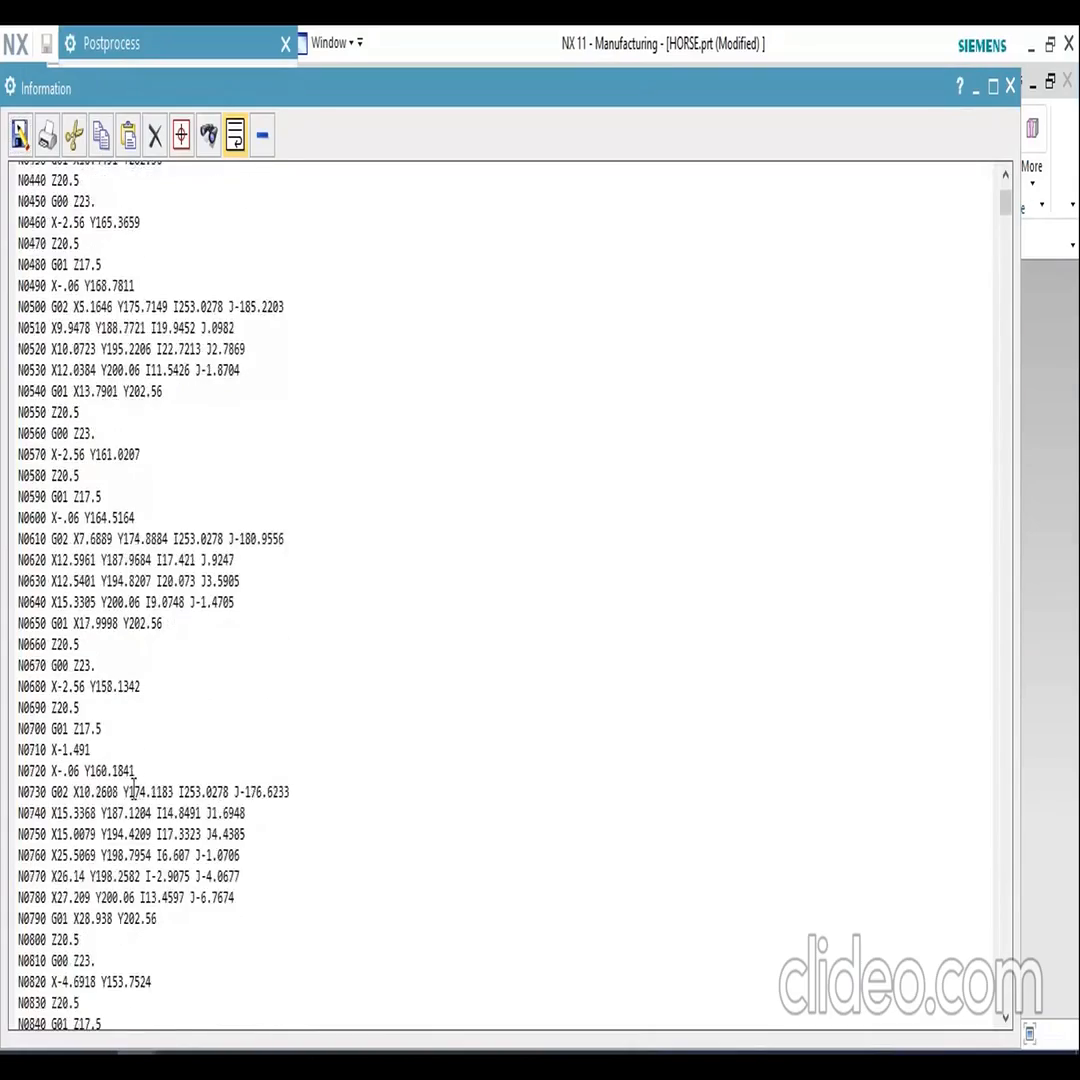
{"action": "scroll", "coordinate": [133, 790], "scroll_direction": "down", "scroll_amount": 20}
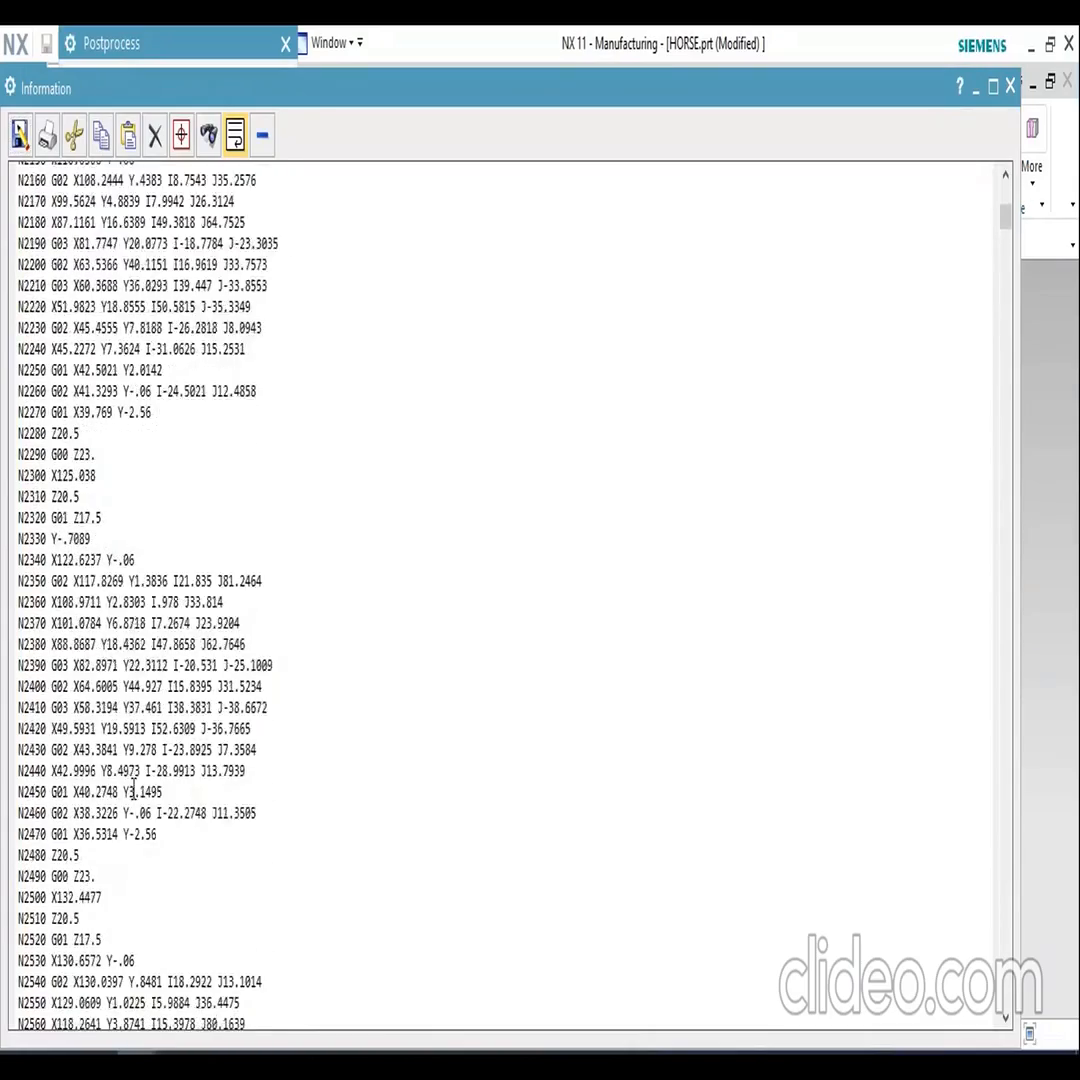
{"action": "scroll", "coordinate": [133, 790], "scroll_direction": "down", "scroll_amount": 8}
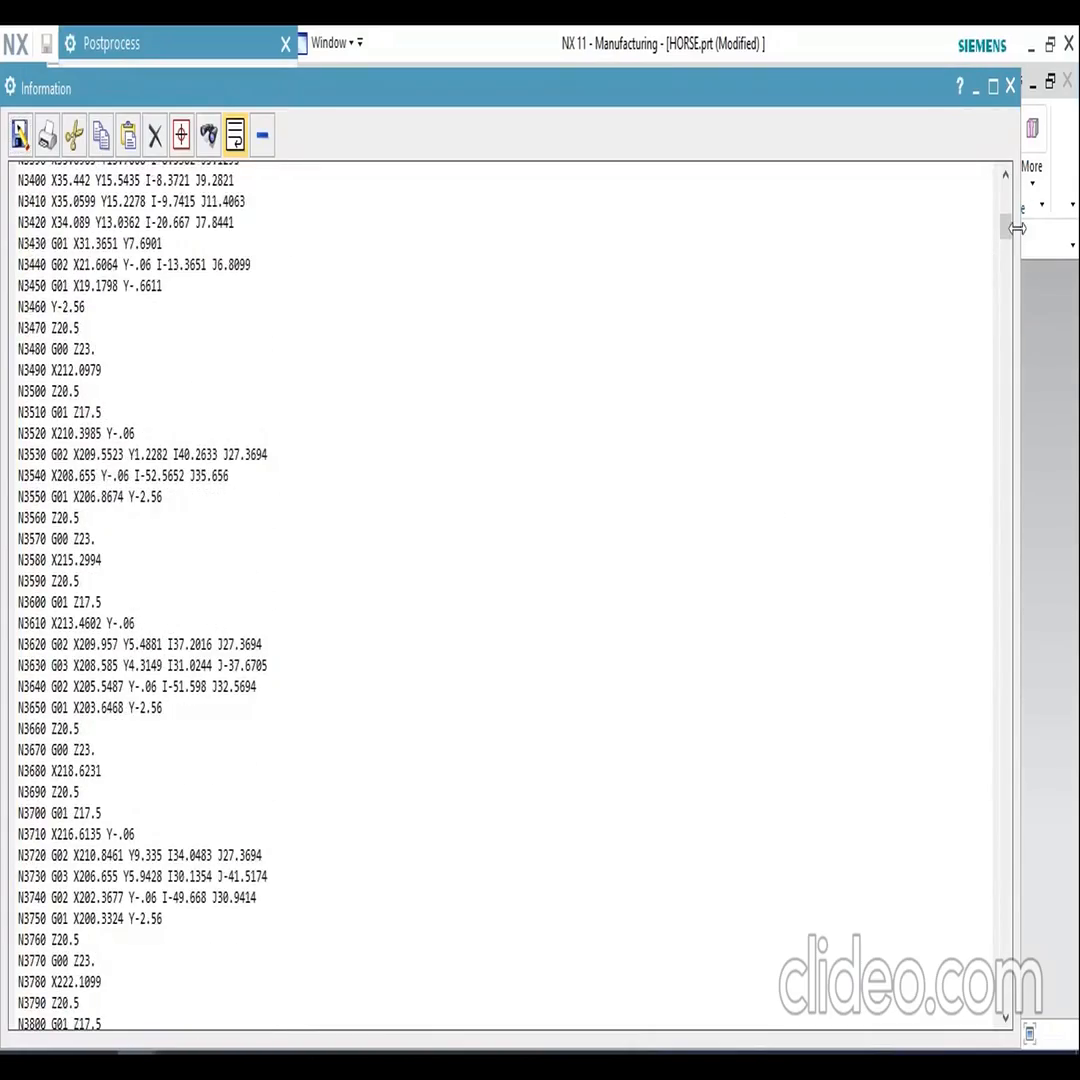
{"action": "scroll", "coordinate": [1008, 231], "scroll_direction": "down", "scroll_amount": 9}
{"action": "left_click_drag", "start_coordinate": [1015, 378], "coordinate": [1001, 184]}
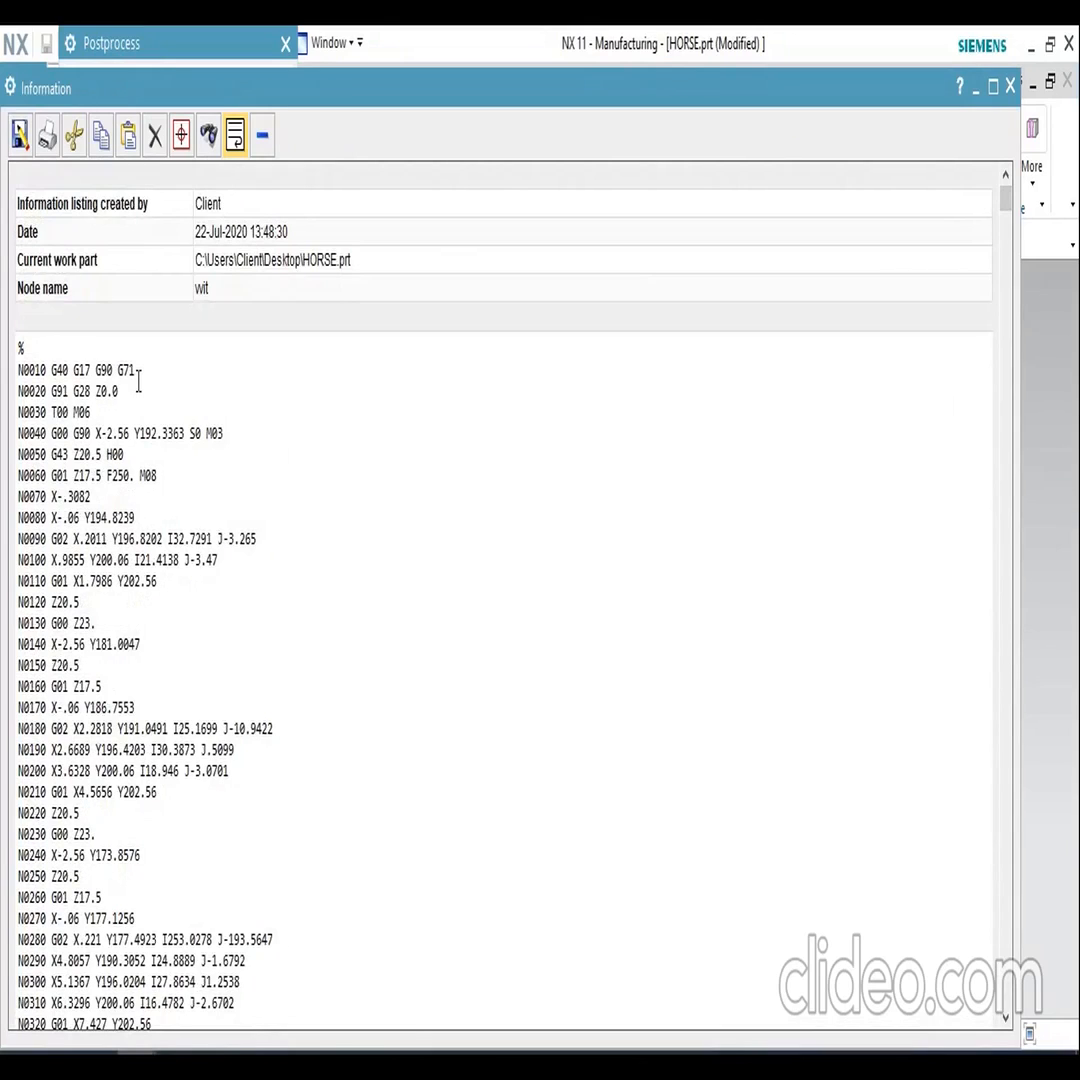
{"action": "left_click", "coordinate": [25, 144]}
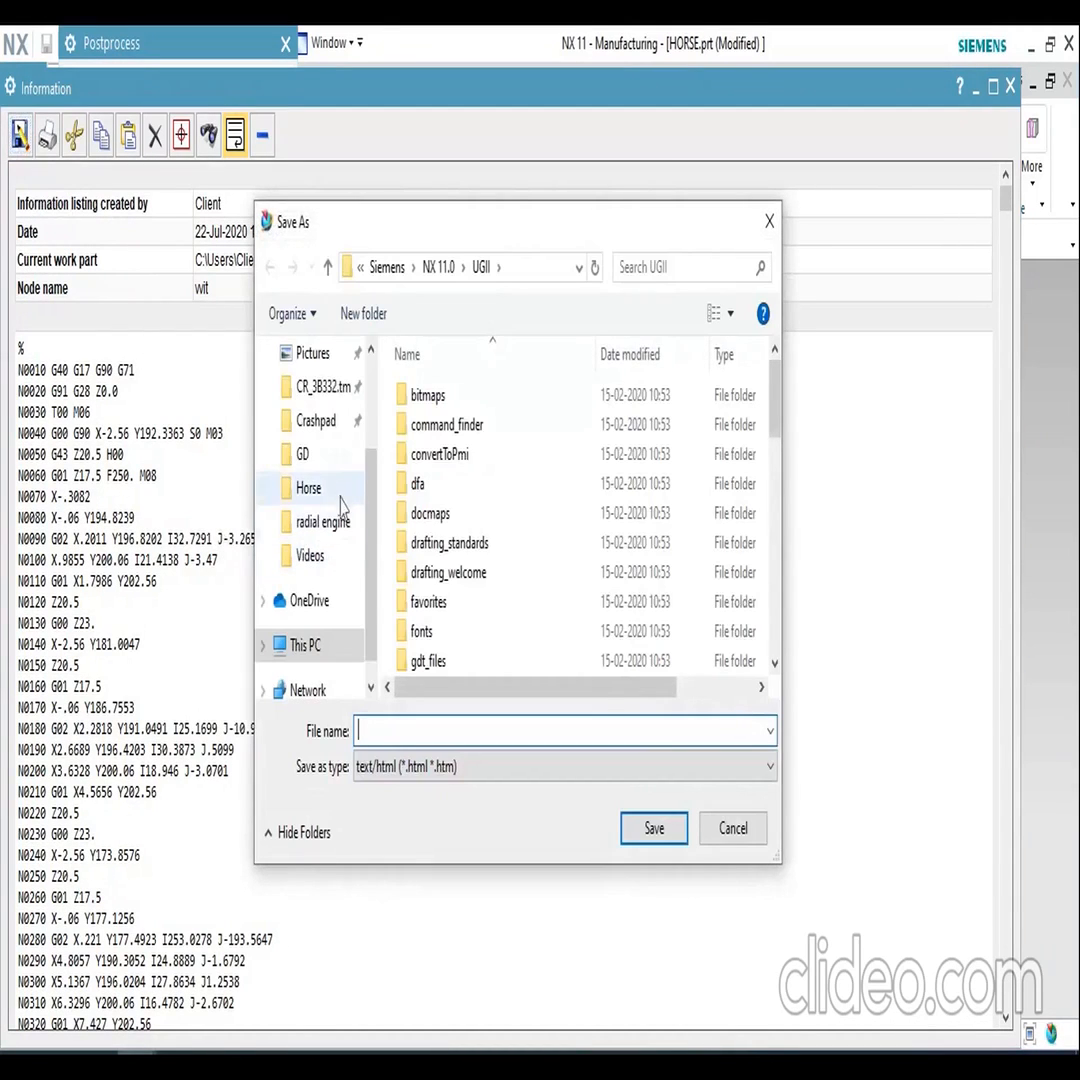
{"action": "scroll", "coordinate": [363, 537], "scroll_direction": "up", "scroll_amount": 3}
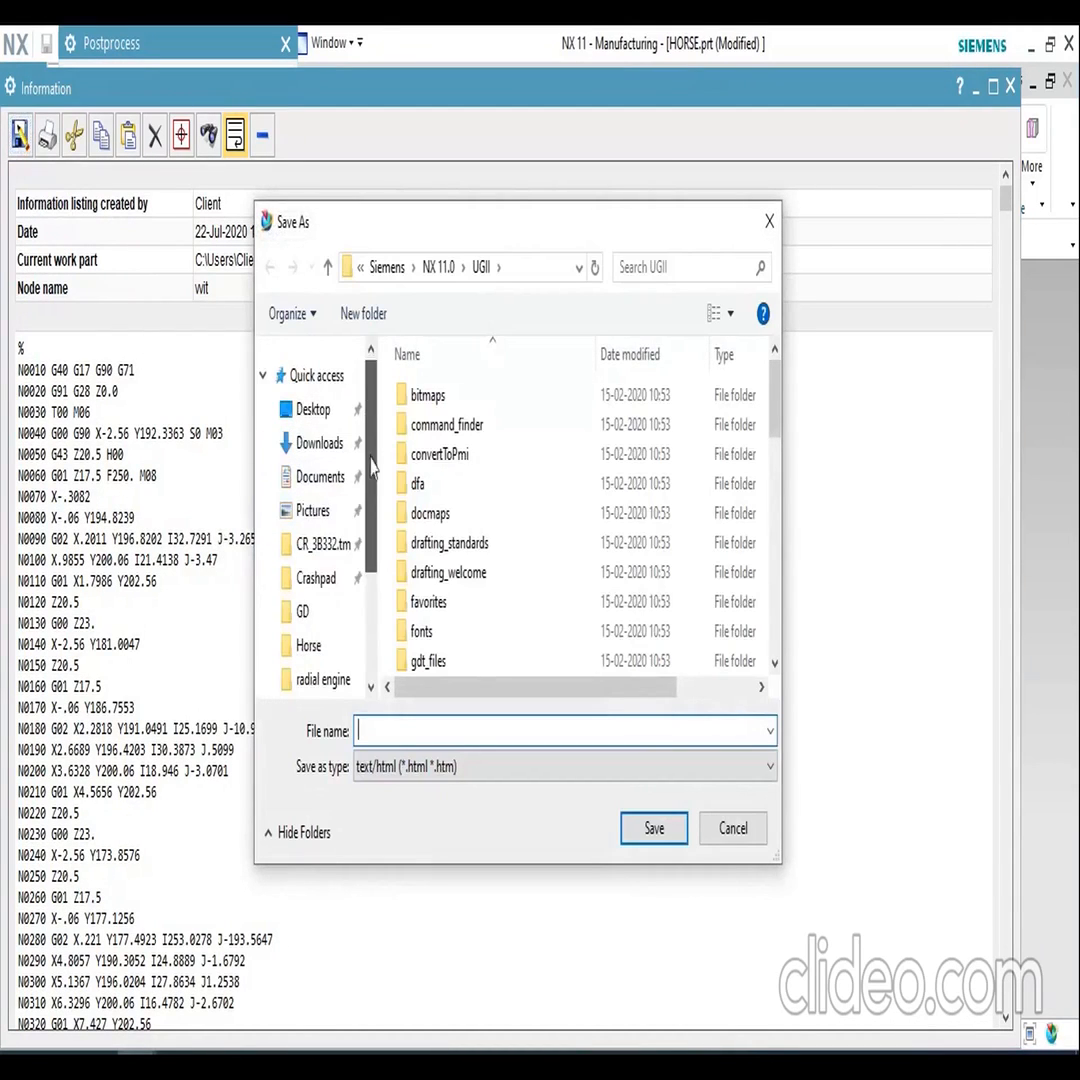
{"action": "left_click", "coordinate": [314, 410]}
{"action": "left_click", "coordinate": [419, 729]}
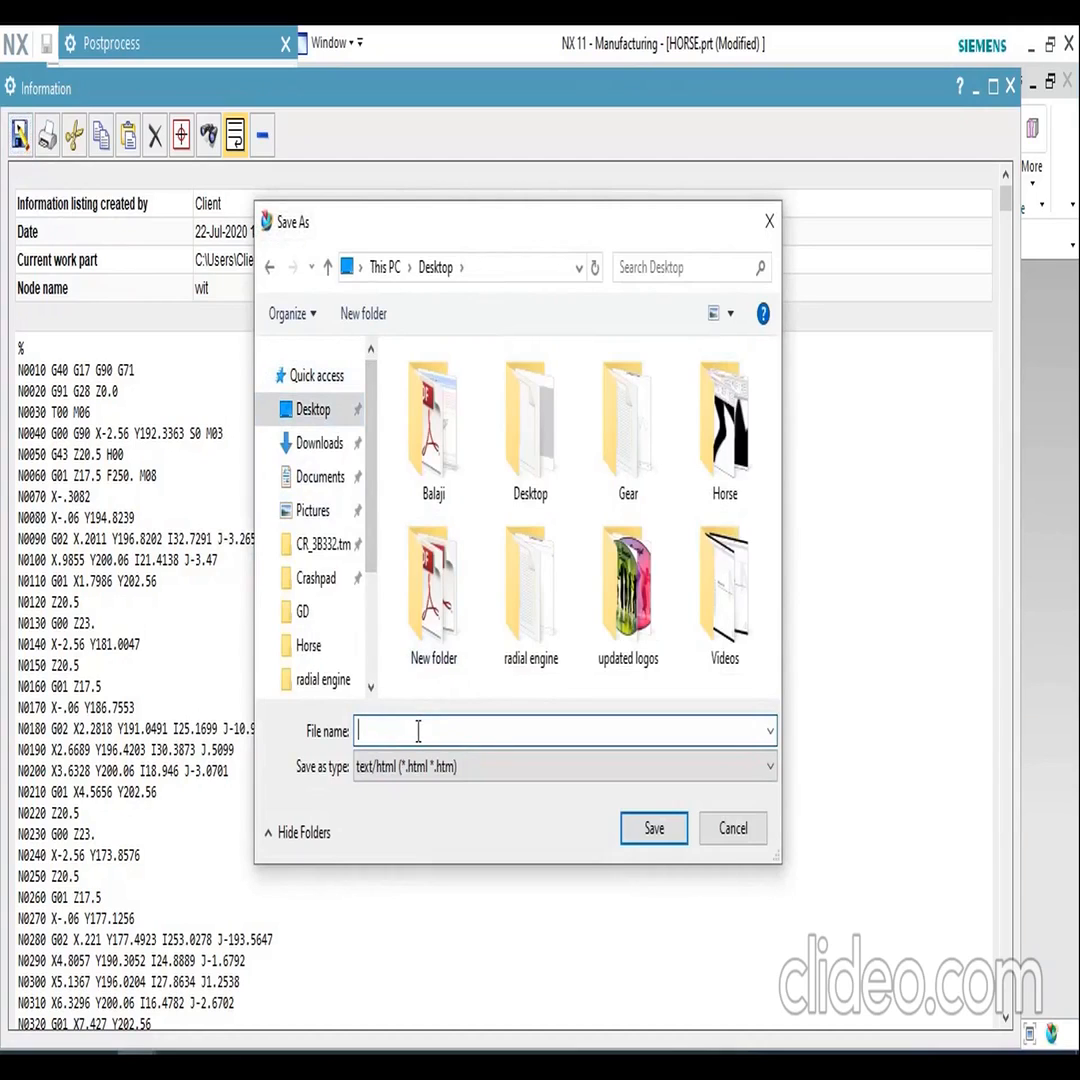
{"action": "type", "text": "HORSE PROGRAMMIN"}
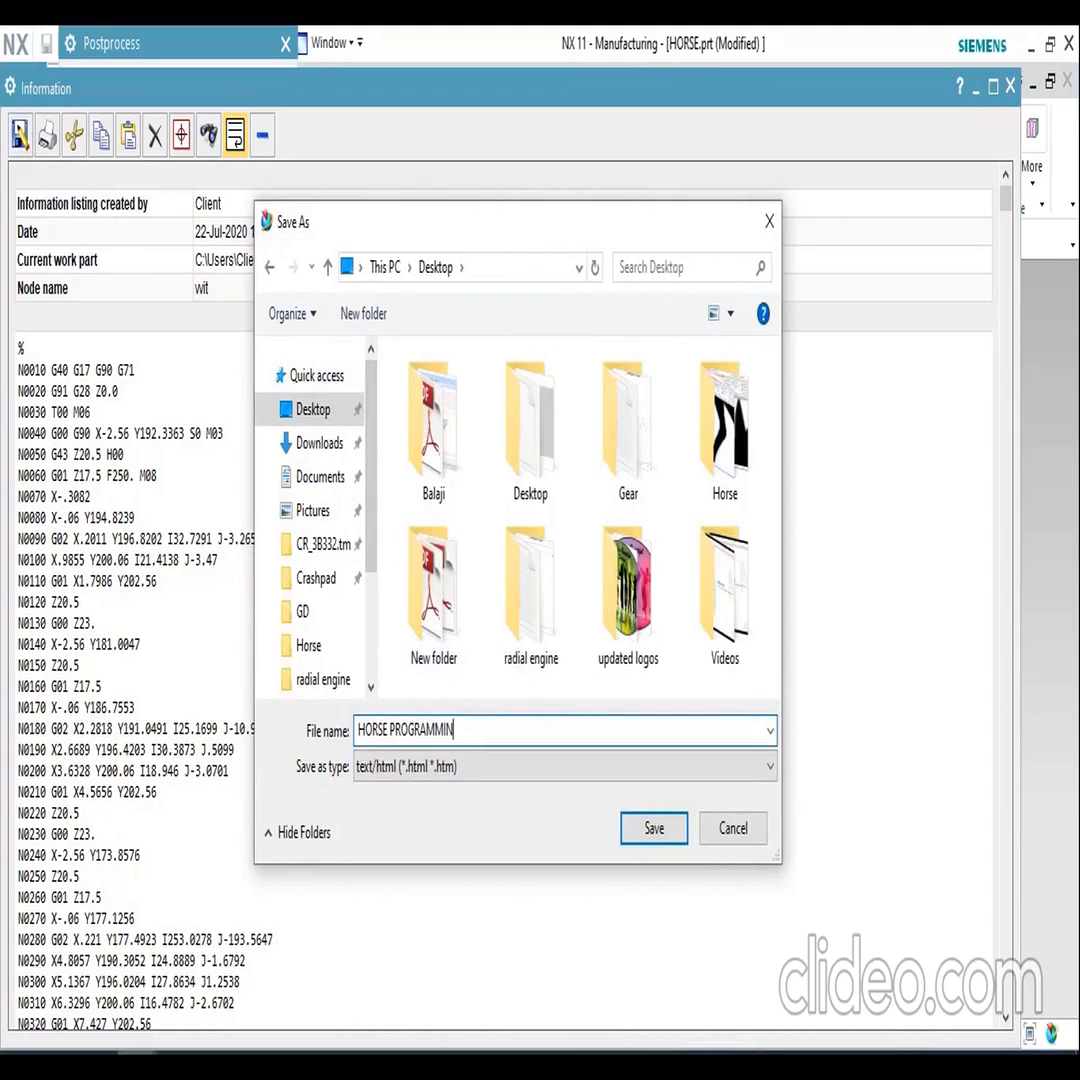
{"action": "left_click", "coordinate": [655, 829]}
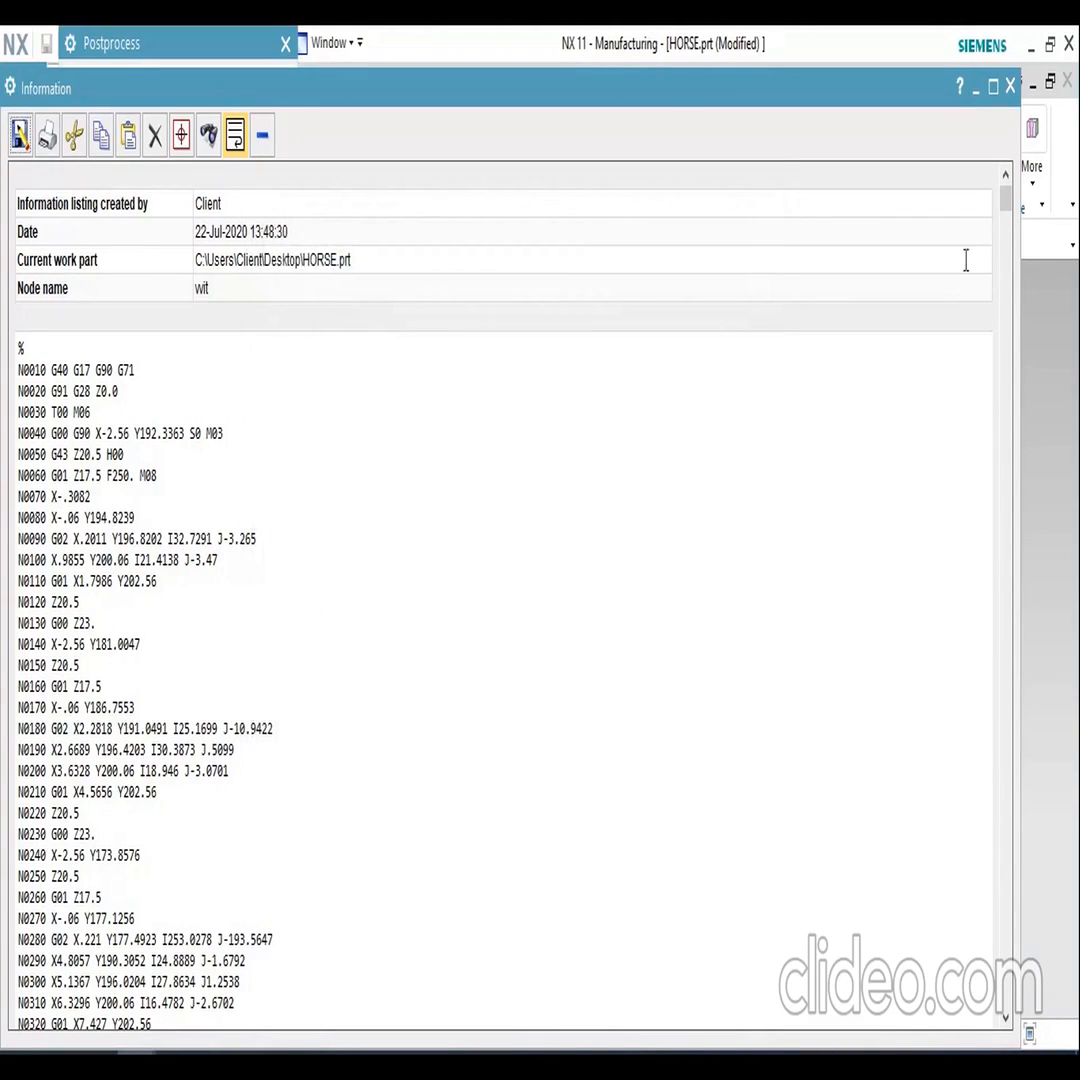
- Close the NC code listing and leave postprocessing without generating the output again
{"action": "left_click", "coordinate": [1010, 88]}
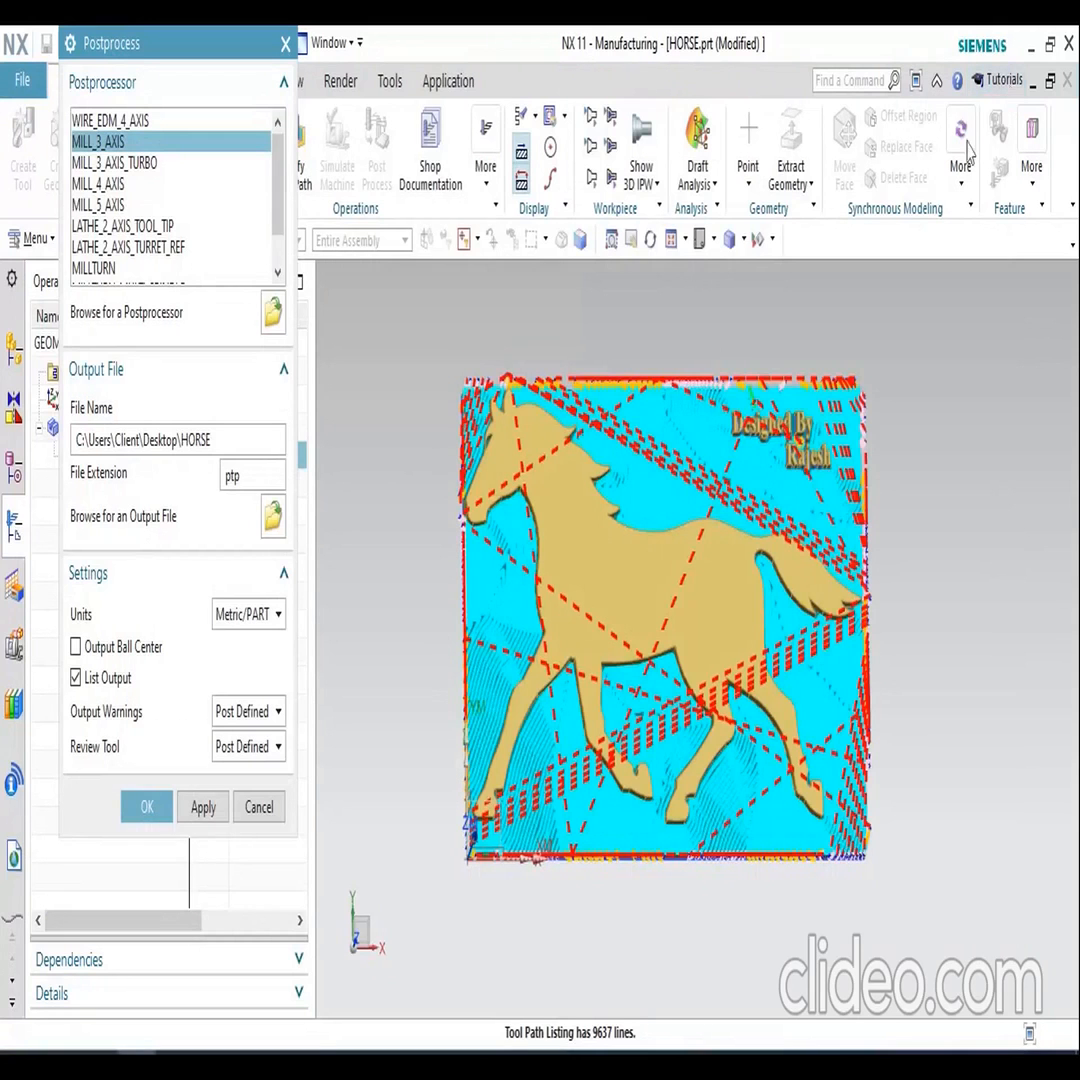
{"action": "left_click", "coordinate": [146, 816]}
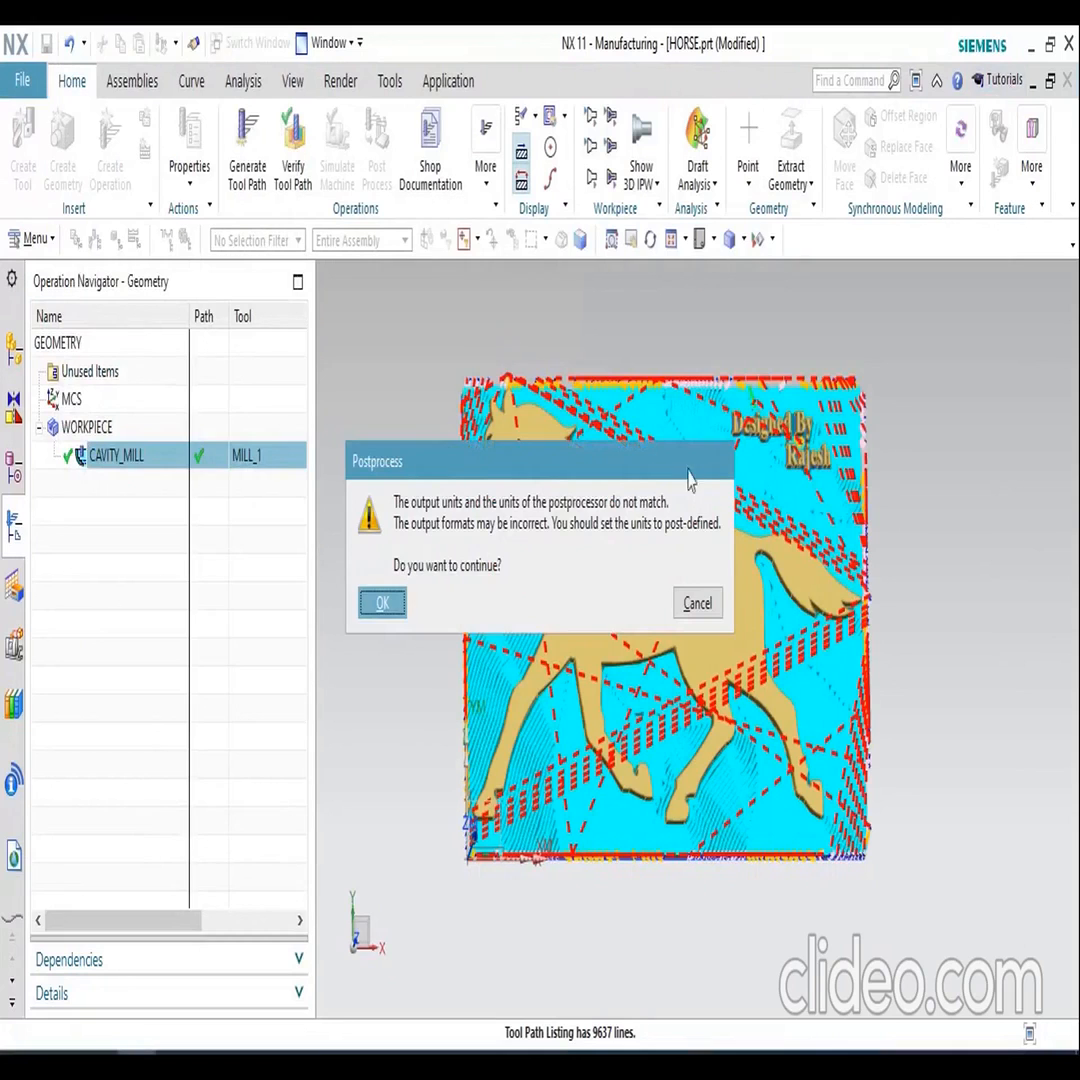
{"action": "left_click", "coordinate": [698, 606]}
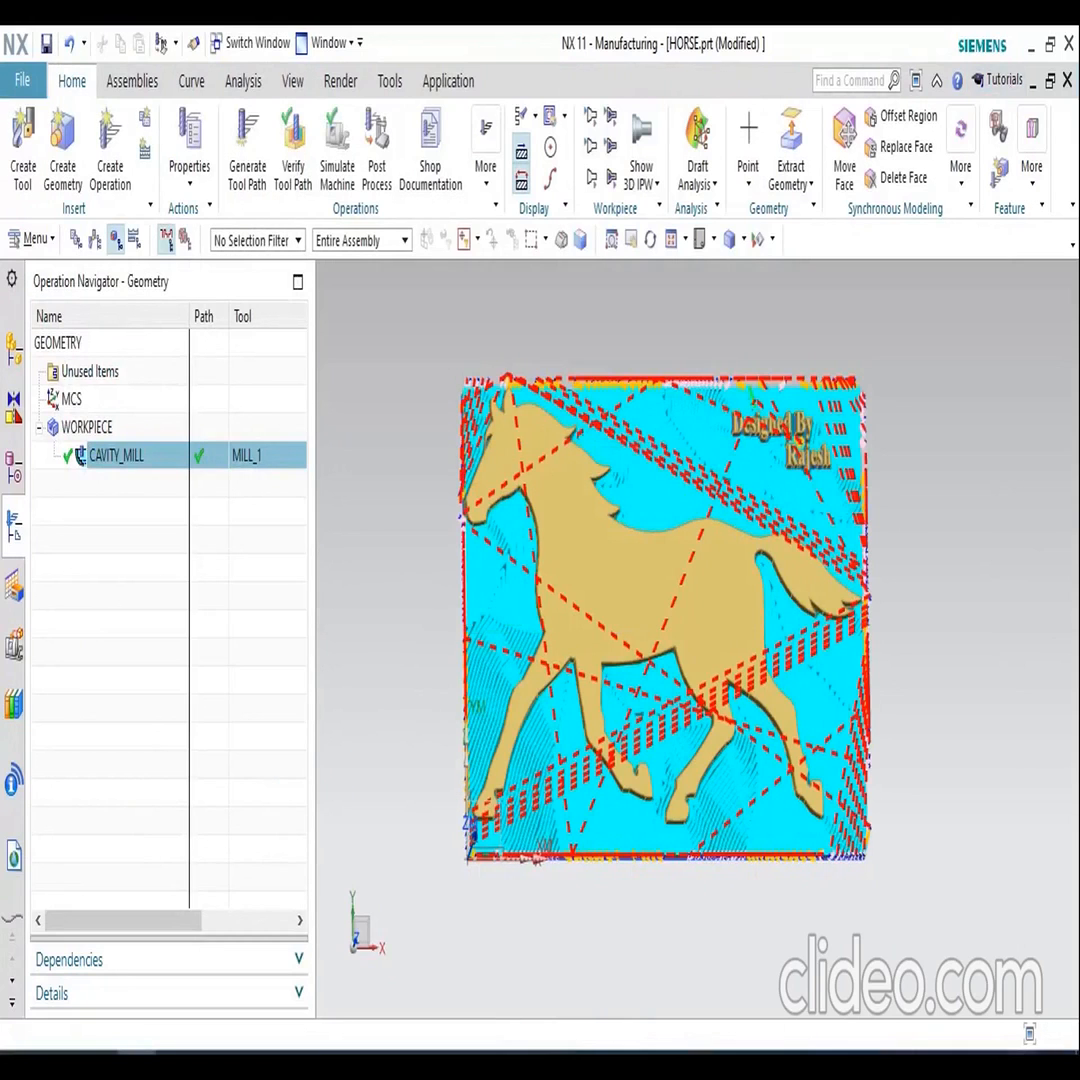
- Switch to the desktop and open the postprocessed HORSE output file in Microsoft Word
{"action": "left_click", "coordinate": [1031, 48]}
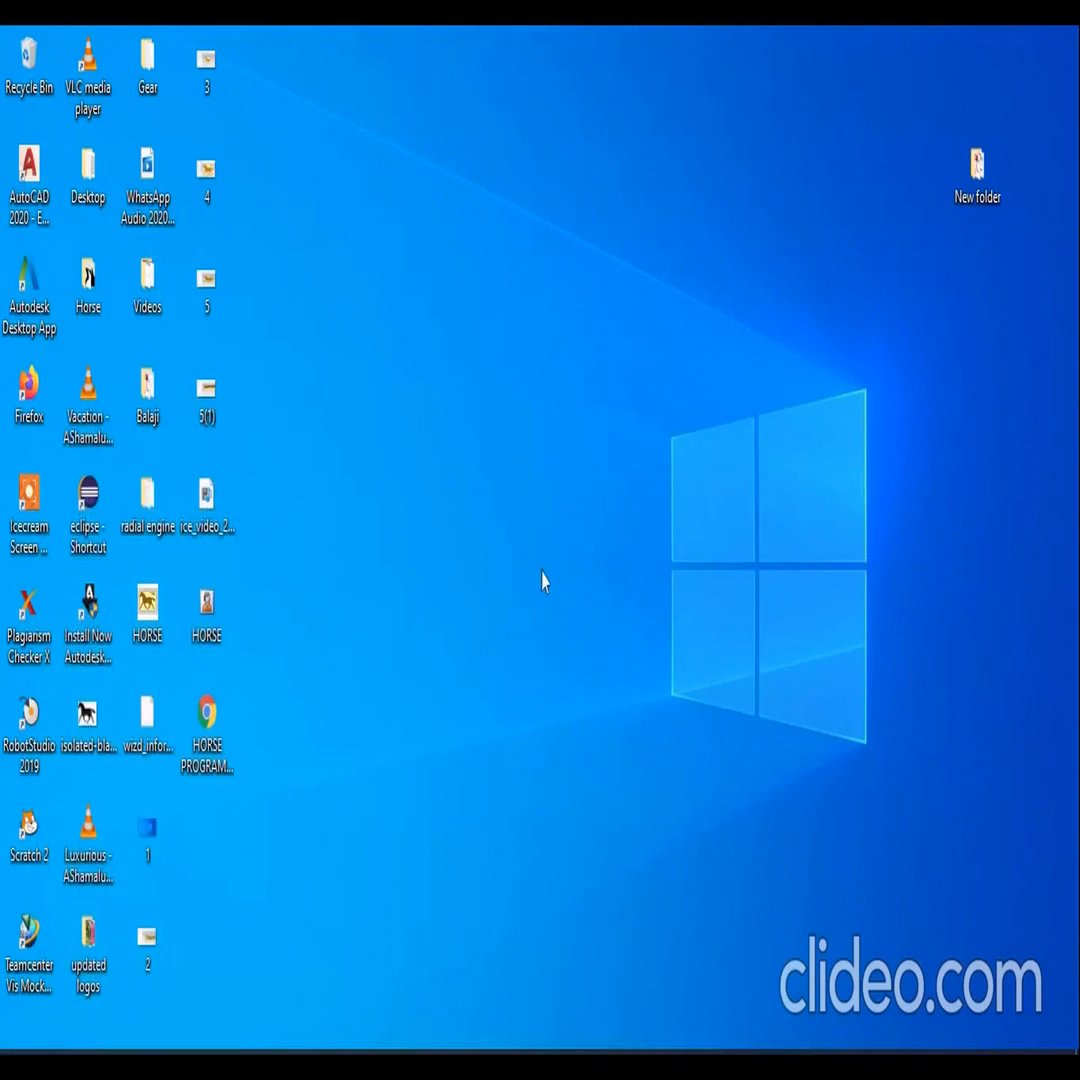
{"action": "right_click", "coordinate": [216, 630]}
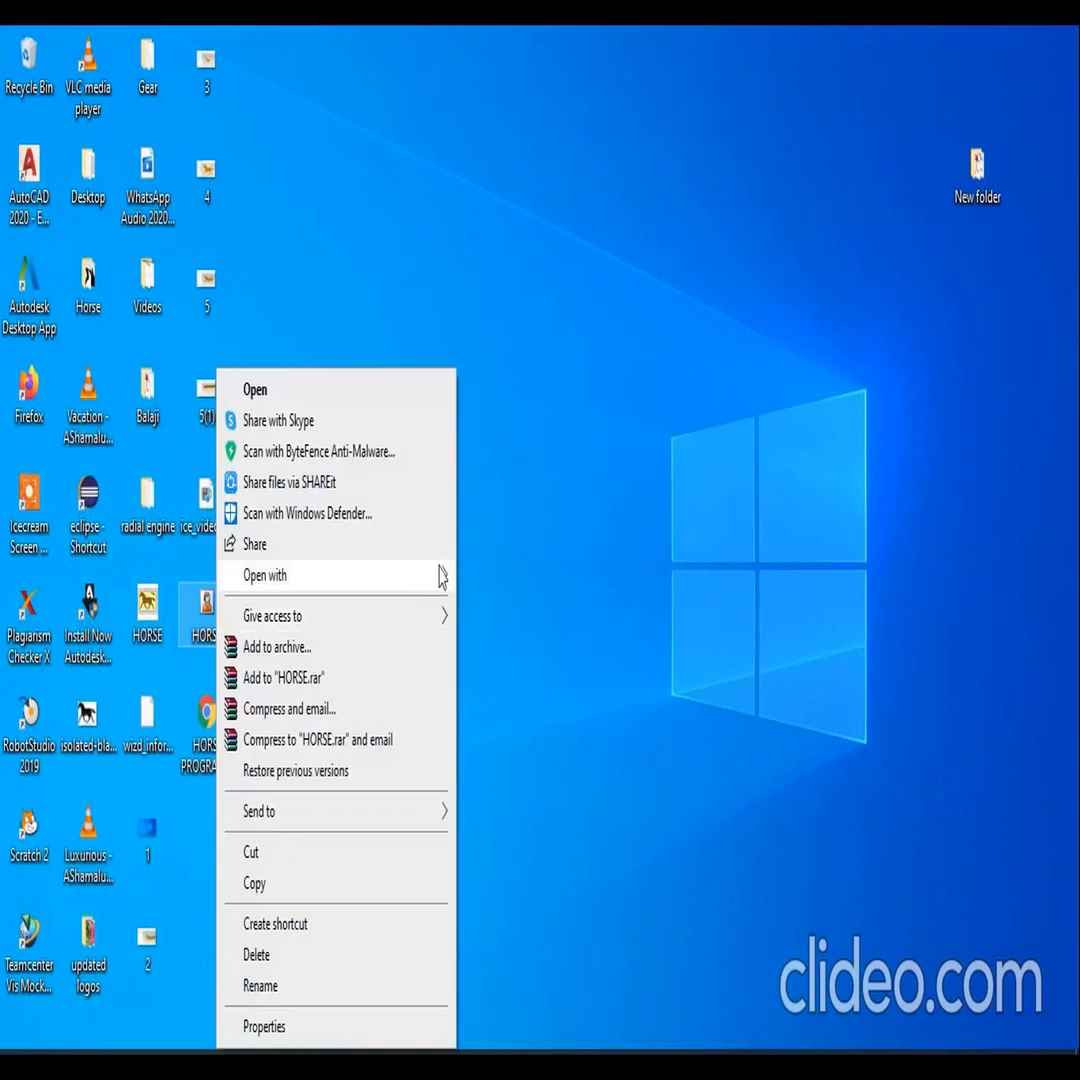
{"action": "mouse_move", "coordinate": [441, 577]}
{"action": "left_click", "coordinate": [527, 612]}
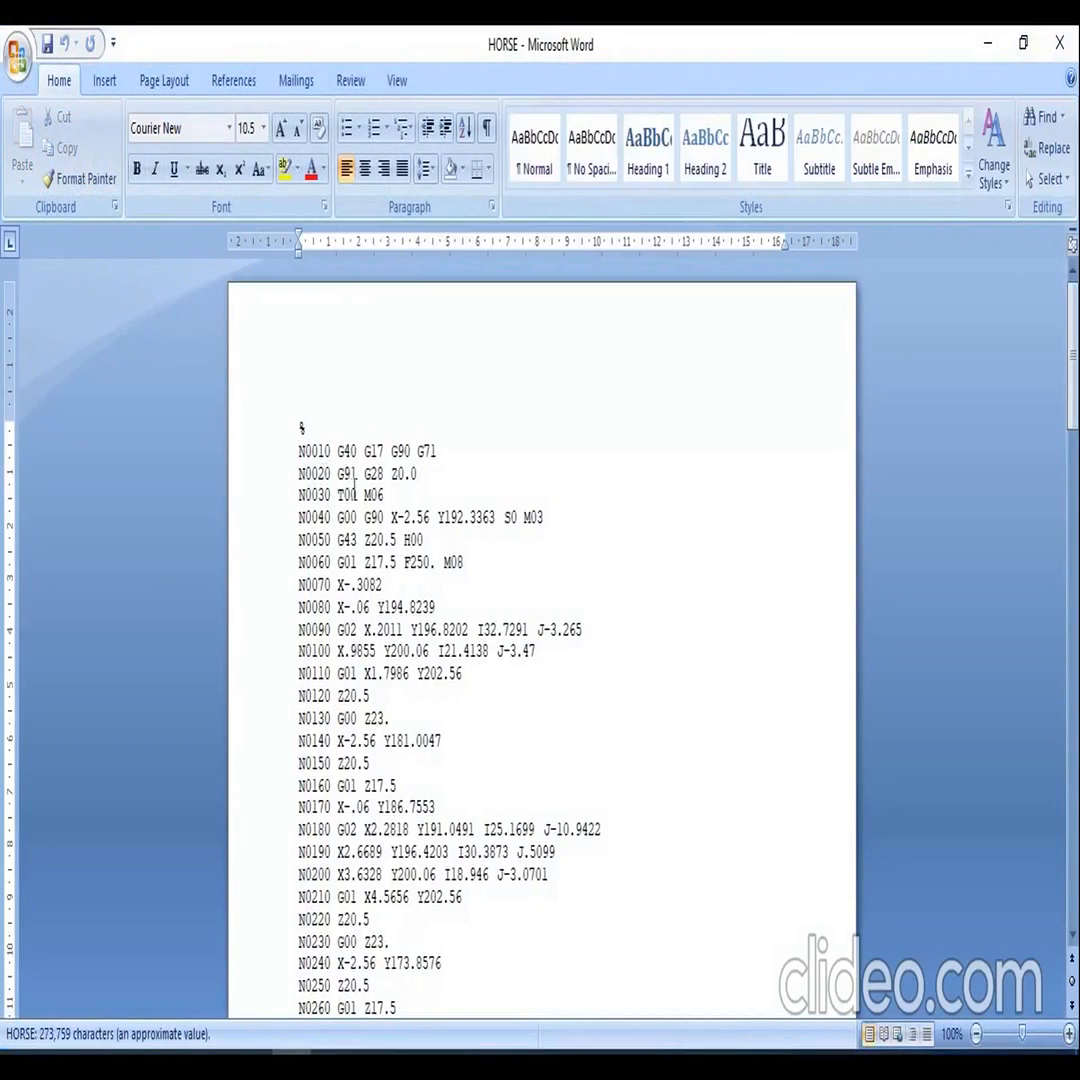
- Change the second G-code in line N0020 of the NC program to G75
{"action": "left_click", "coordinate": [384, 474]}
{"action": "key", "text": "BackSpace"}
{"action": "key", "text": "BackSpace"}
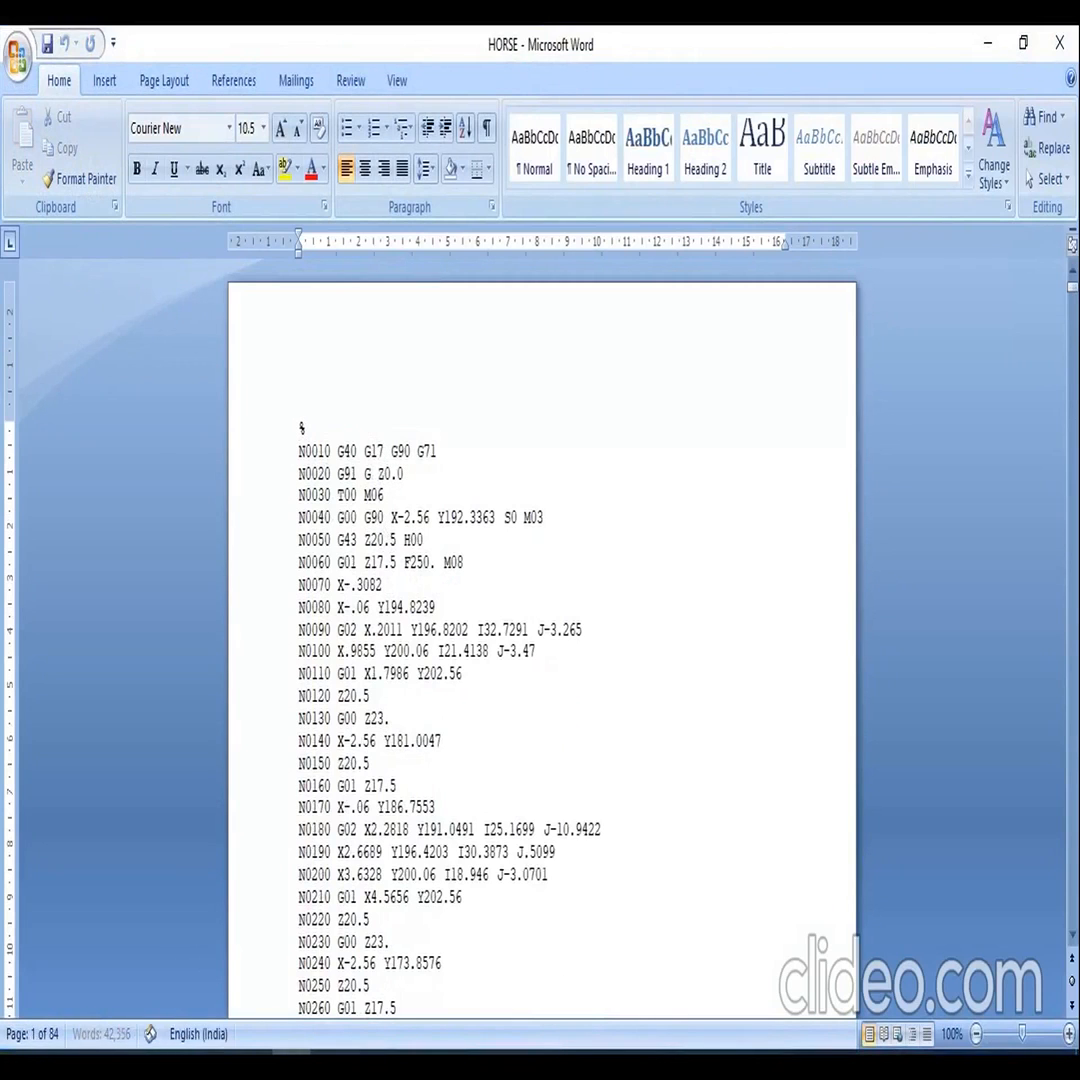
{"action": "type", "text": "75"}
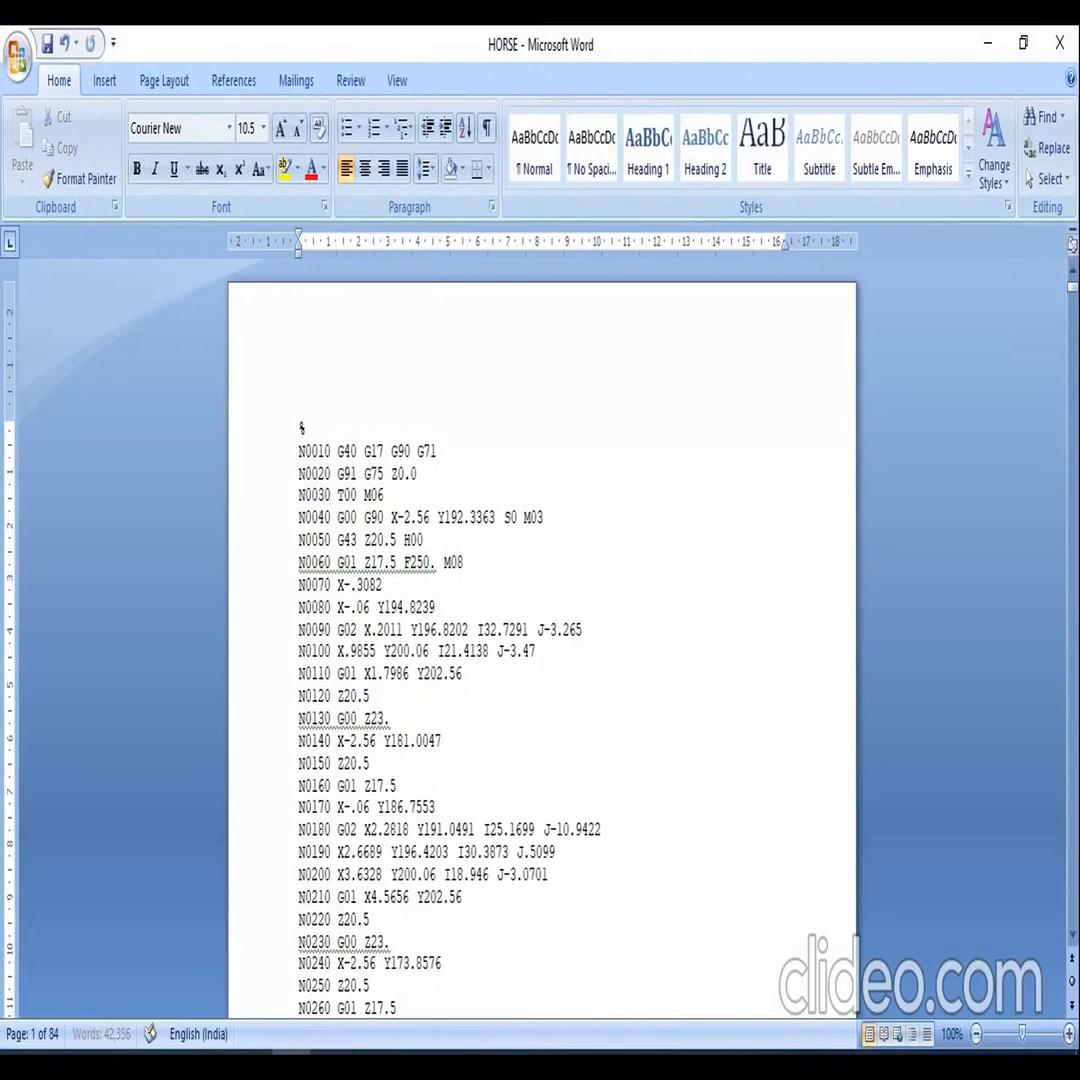
- Close the HORSE document and save the changes made to it
{"action": "scroll", "coordinate": [405, 710], "scroll_direction": "up", "scroll_amount": 12}
{"action": "left_click", "coordinate": [1064, 40]}
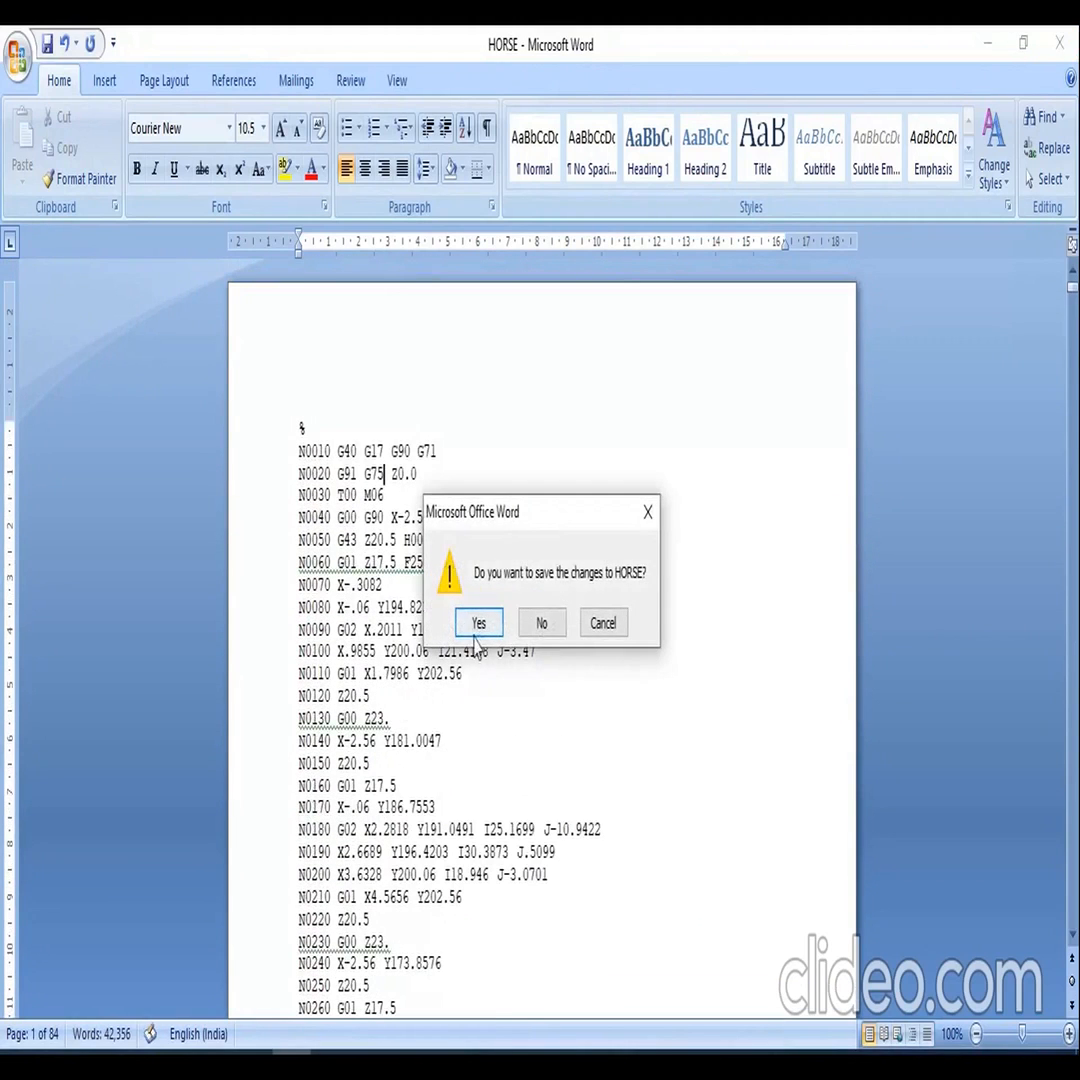
{"action": "left_click", "coordinate": [474, 634]}
{"action": "left_click", "coordinate": [511, 648]}
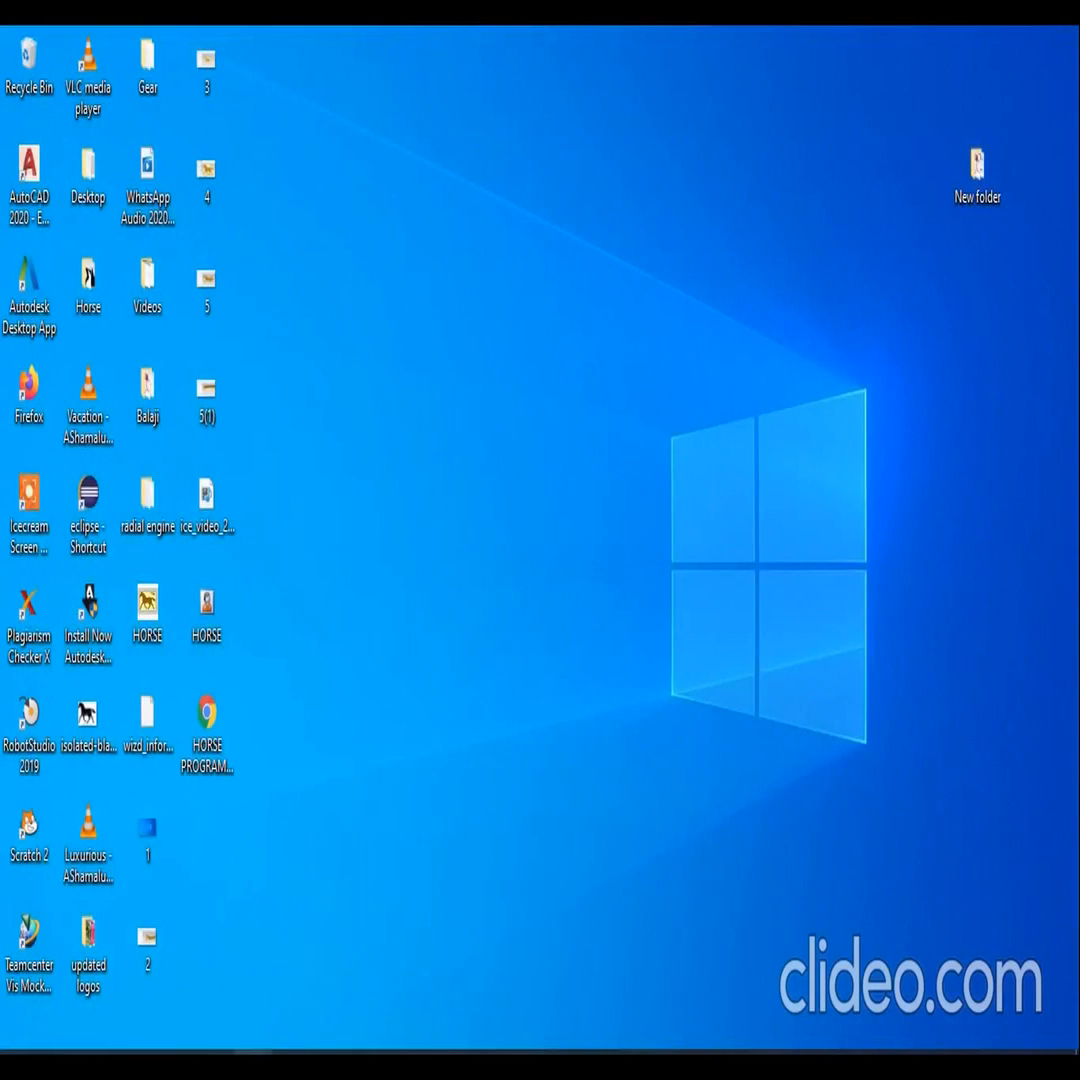
- Switch back to NX with the HORSE part and its Cavity Mill operation
{"action": "mouse_move", "coordinate": [253, 1062]}
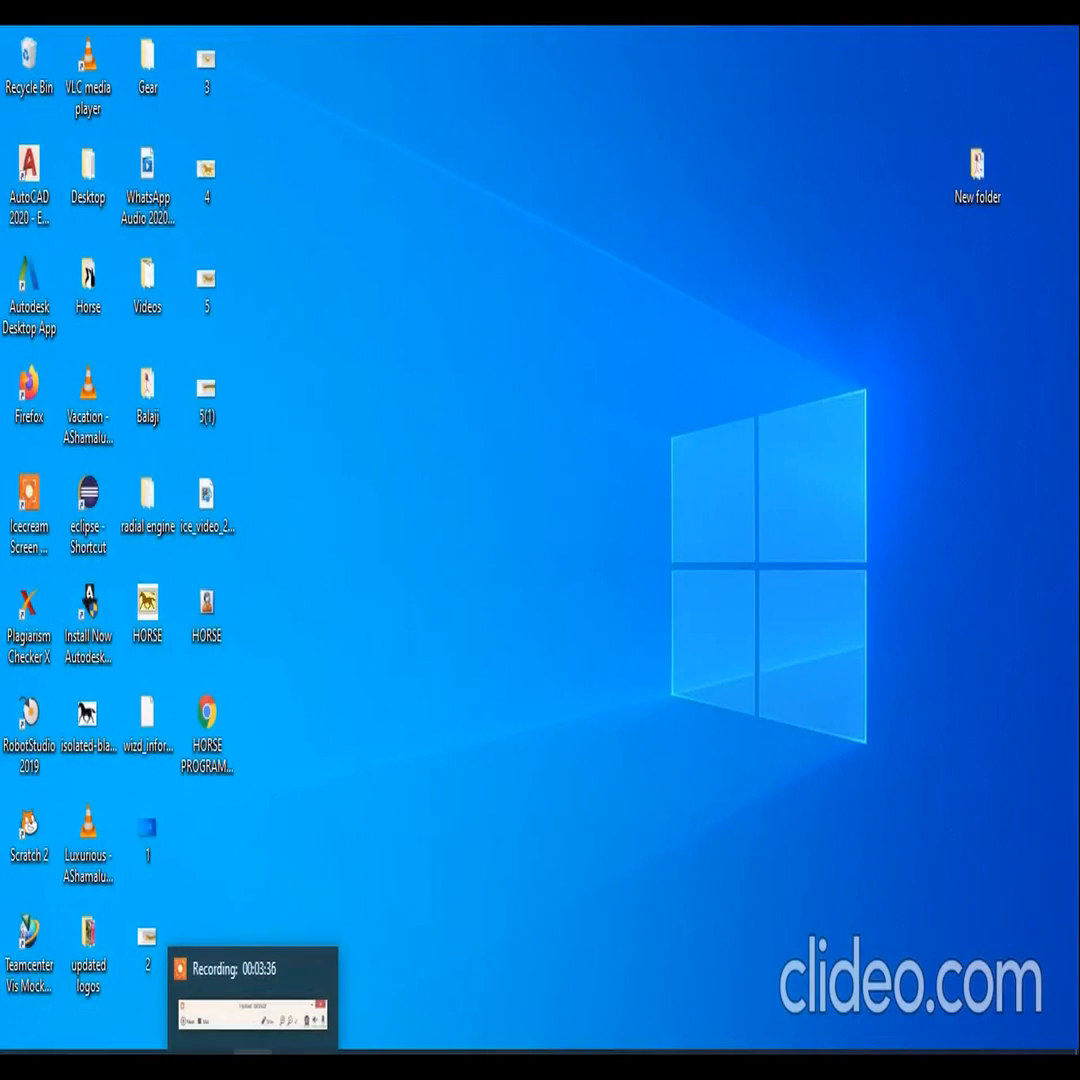
{"action": "left_click", "coordinate": [145, 1062]}
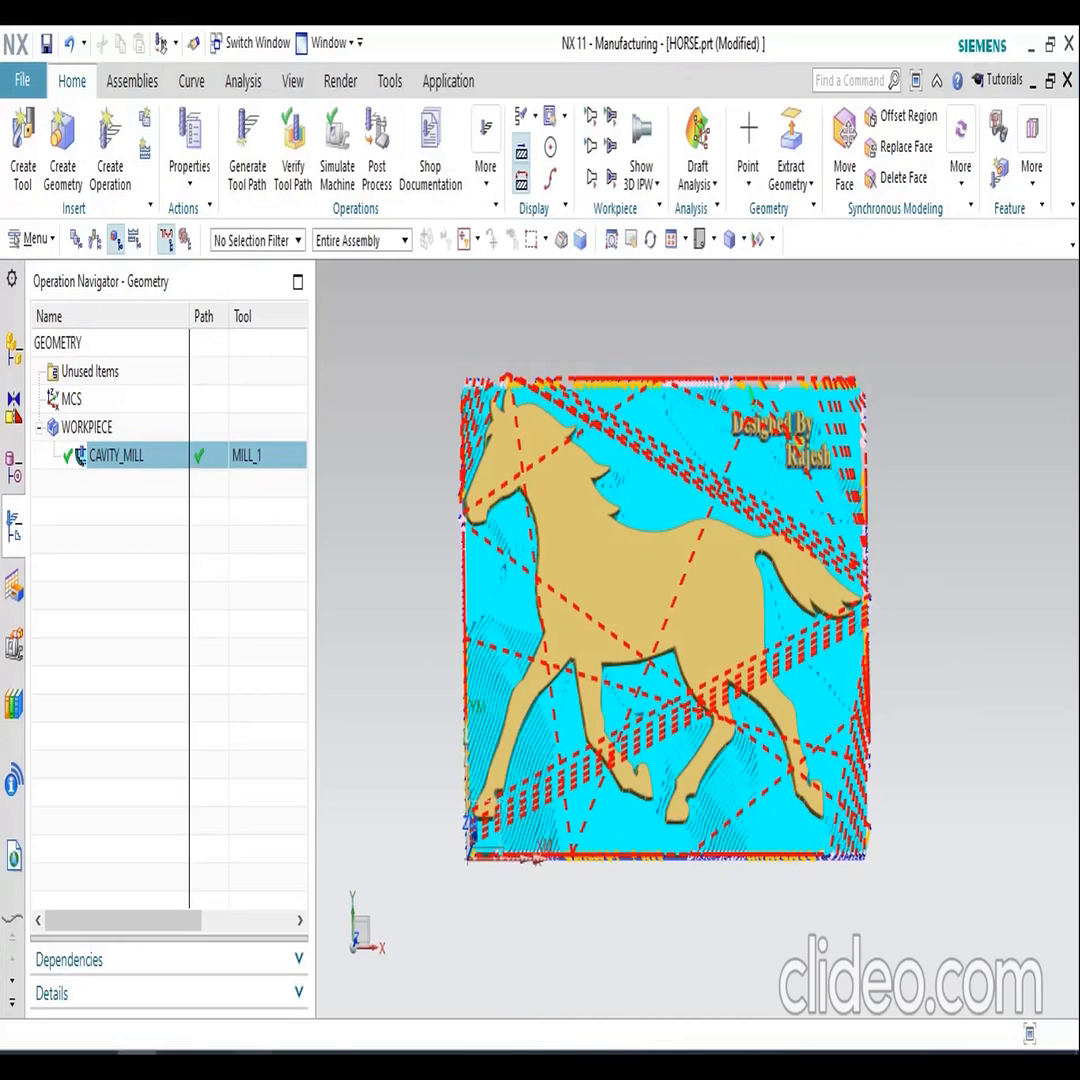
{"action": "left_click", "coordinate": [253, 1064]}
{"action": "left_click", "coordinate": [630, 985]}
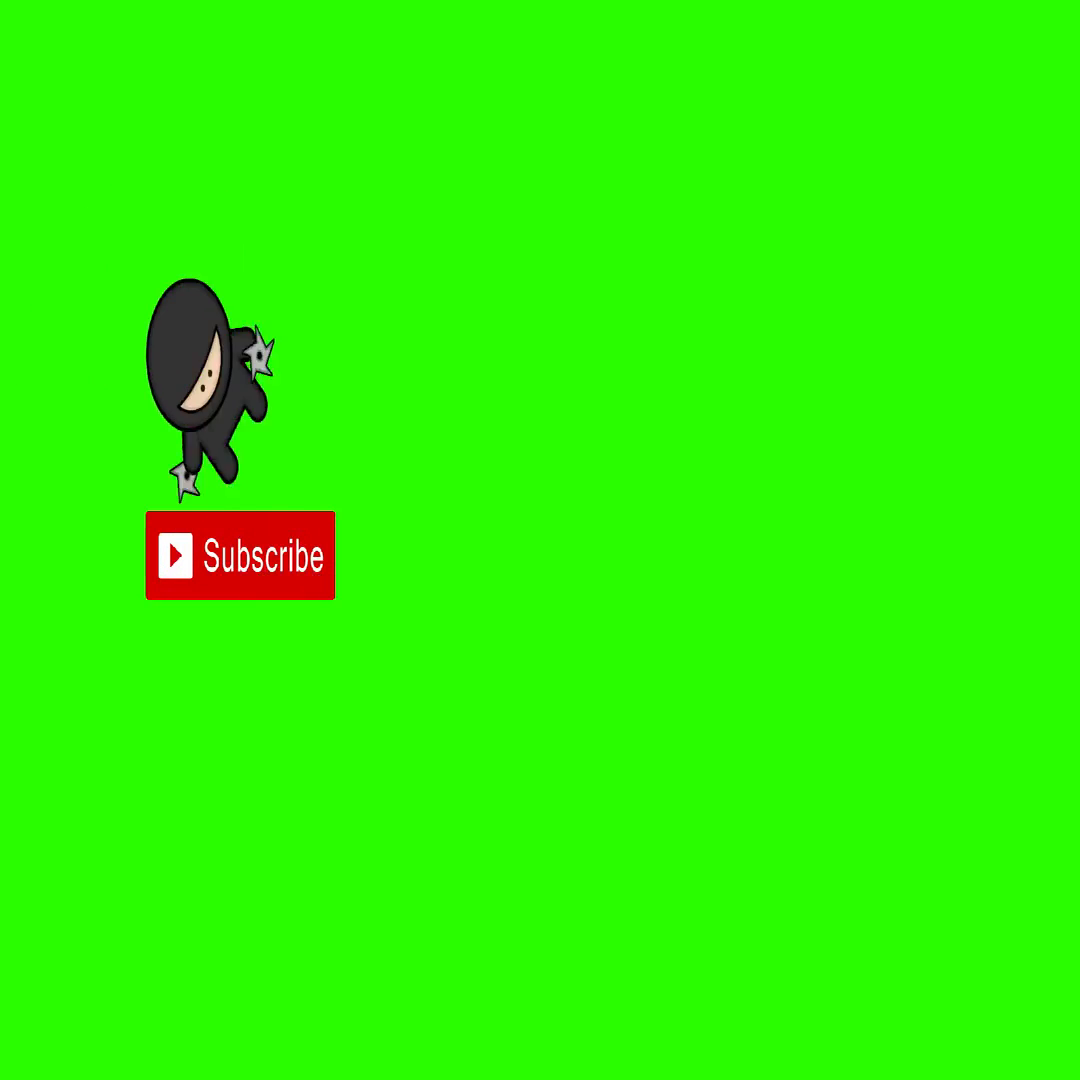